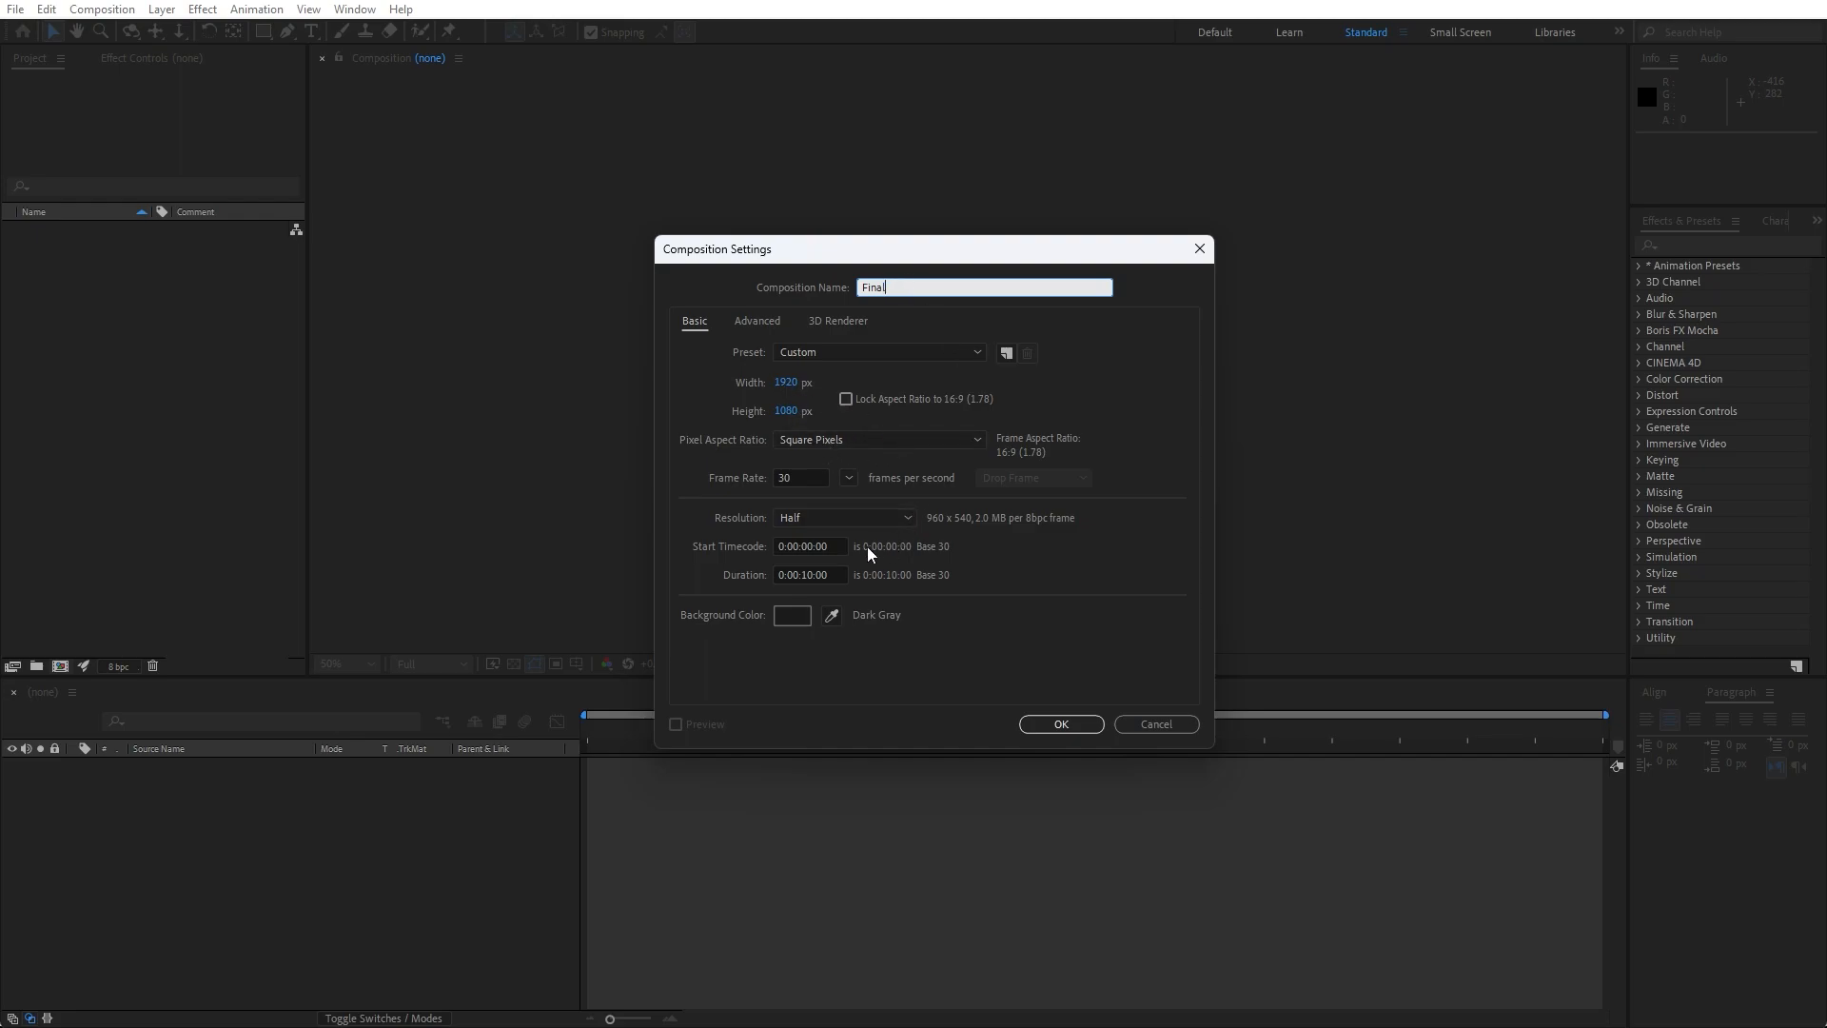
- Create the 1920 x 1080, 30 fps, 10-second composition Final and add a black full-size solid layer named Background
{"action": "left_click", "coordinate": [1060, 725]}
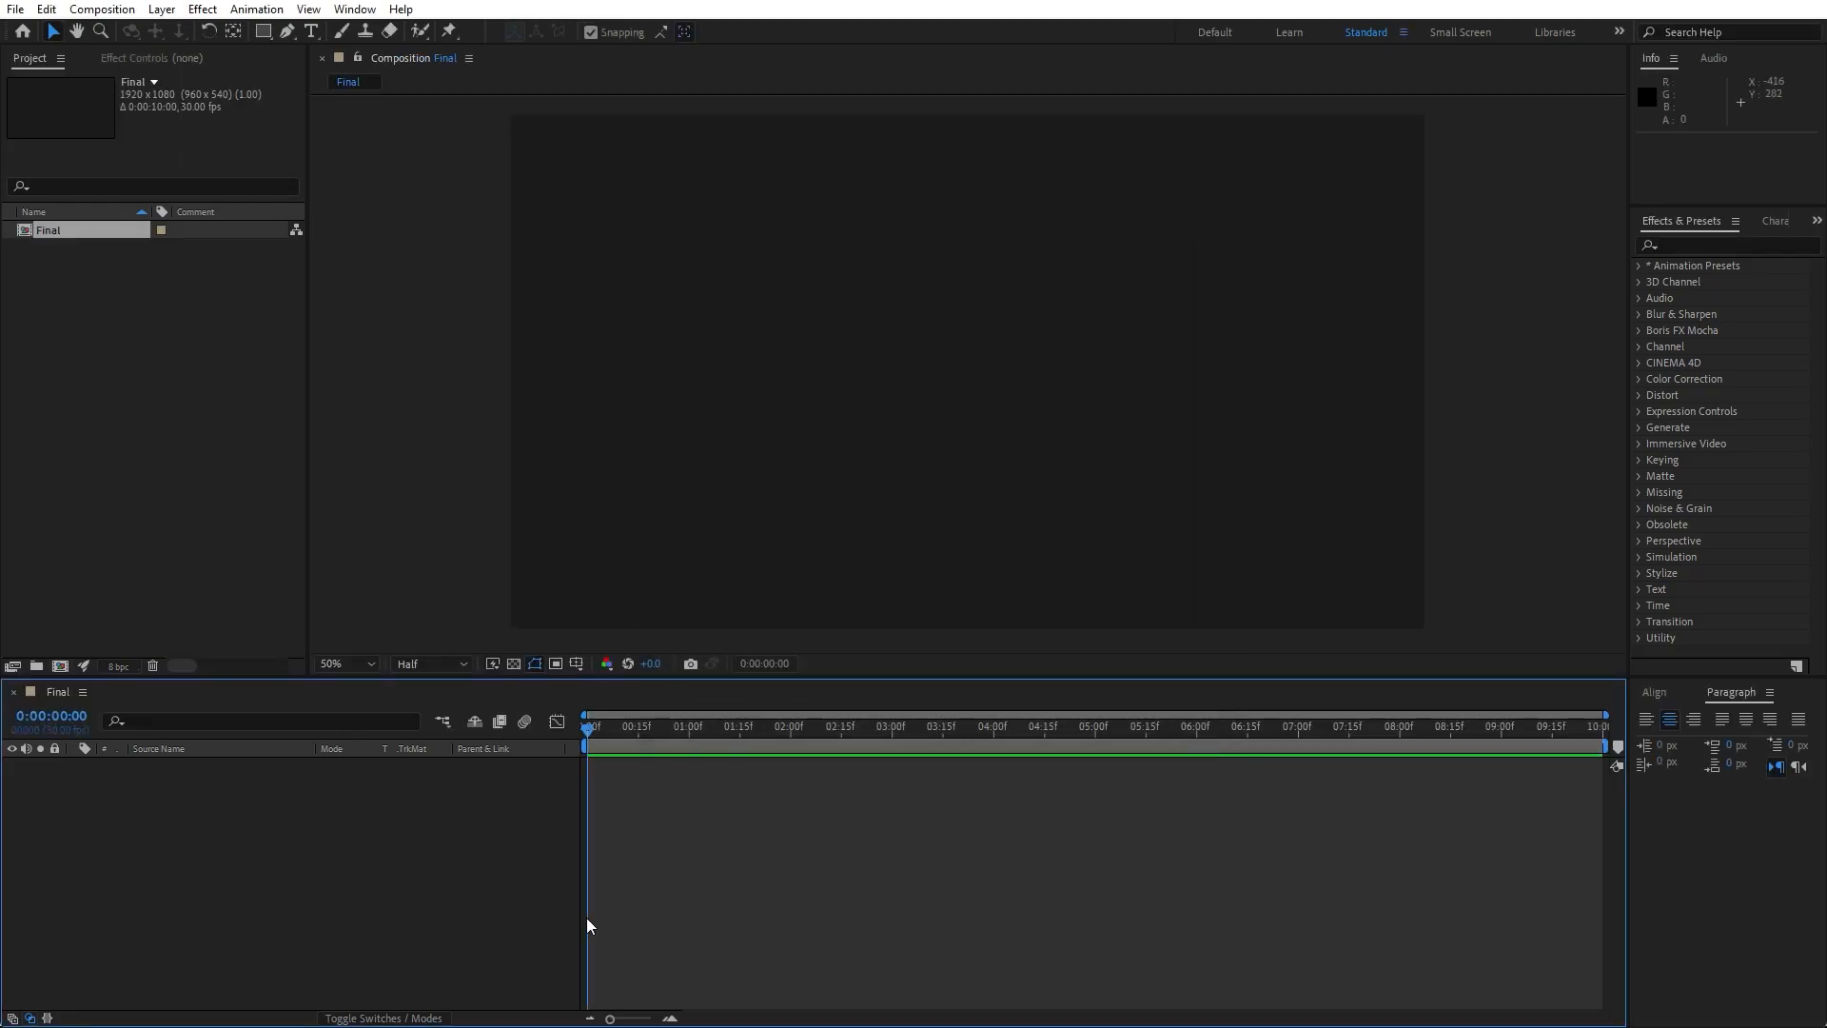
{"action": "right_click", "coordinate": [290, 861]}
{"action": "mouse_move", "coordinate": [521, 625]}
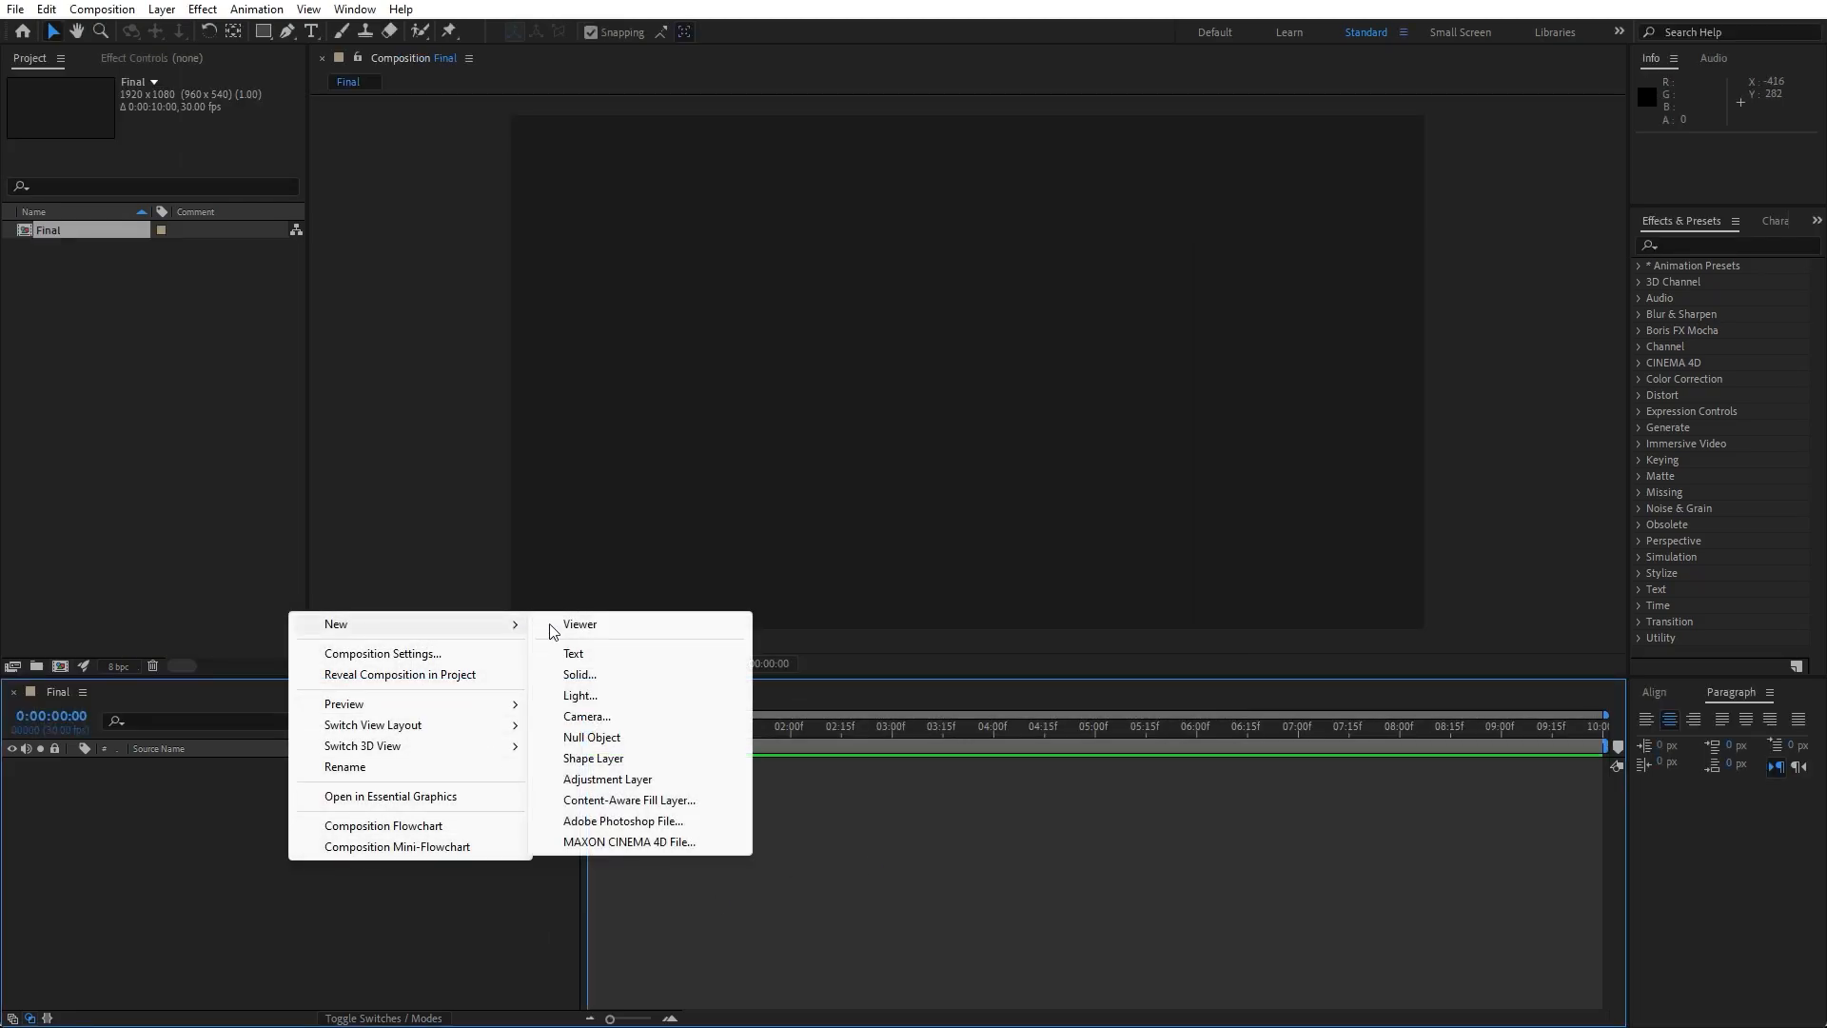
{"action": "left_click", "coordinate": [633, 679]}
{"action": "type", "text": "Background"}
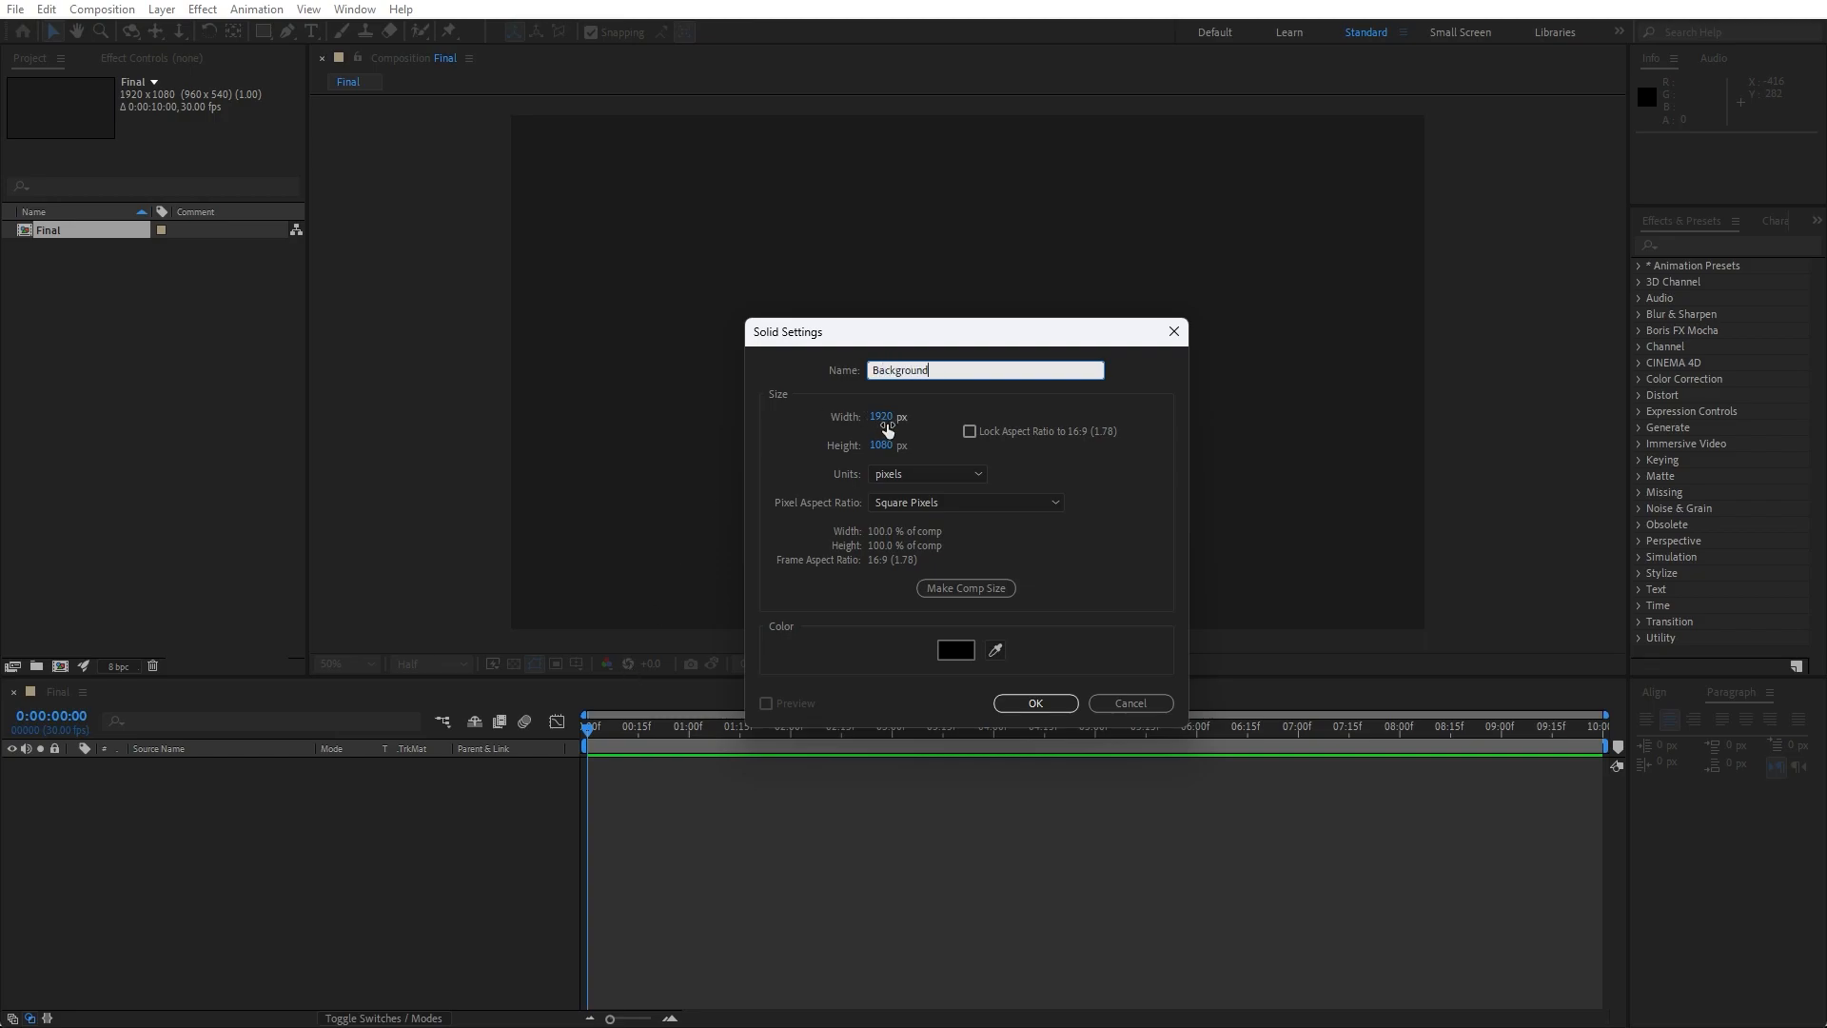
{"action": "left_click", "coordinate": [1037, 707]}
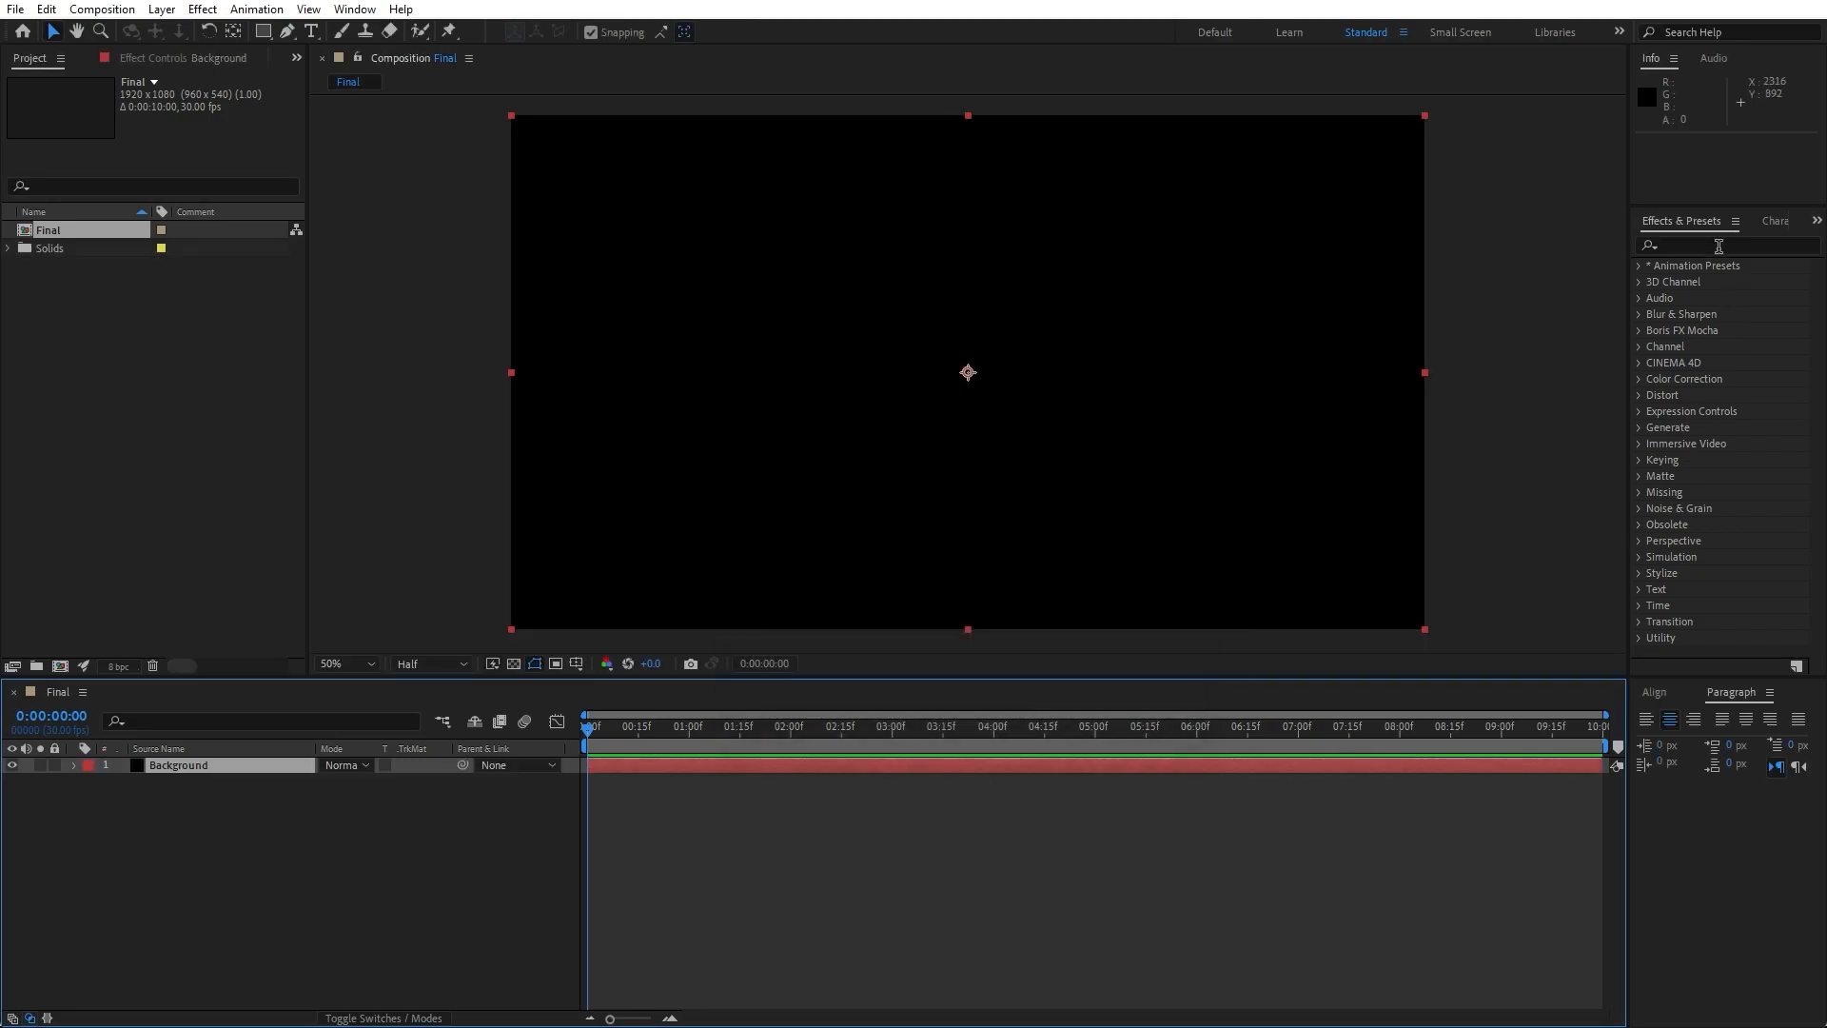
- Find the 4-Color Gradient effect and apply it to the Background solid
{"action": "left_click", "coordinate": [355, 10]}
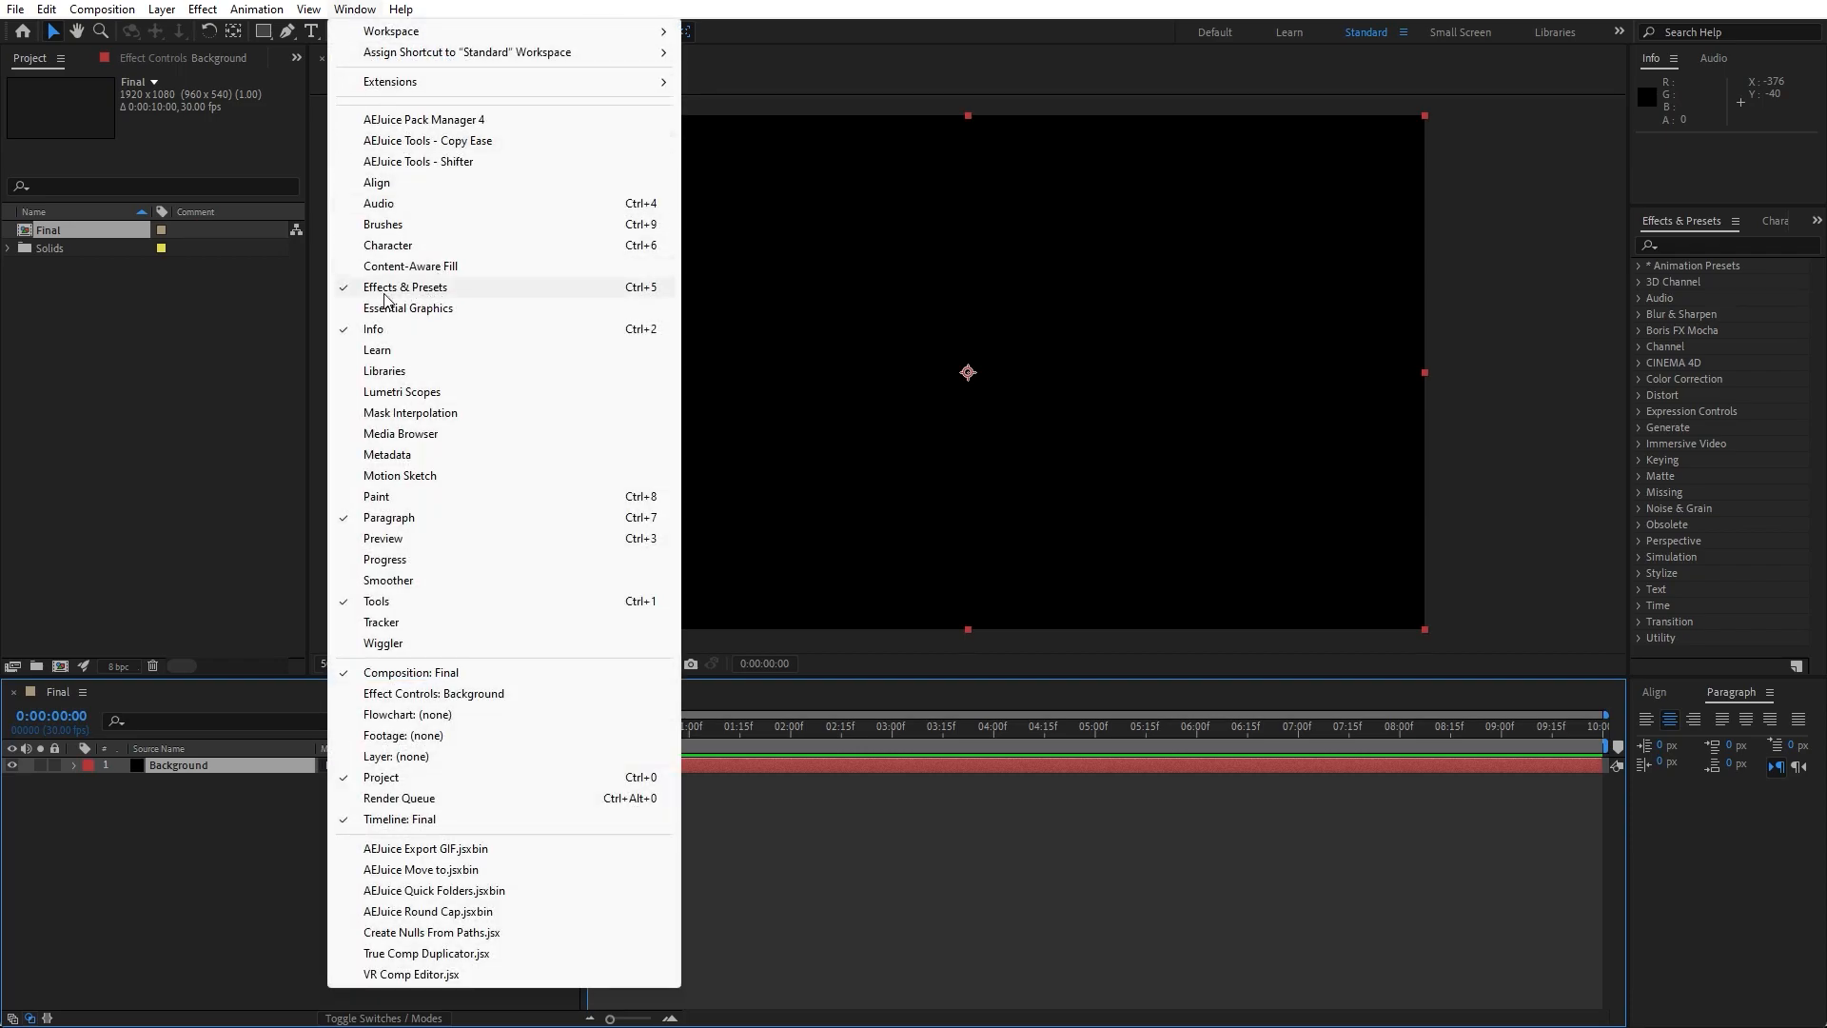
{"action": "left_click", "coordinate": [1704, 247]}
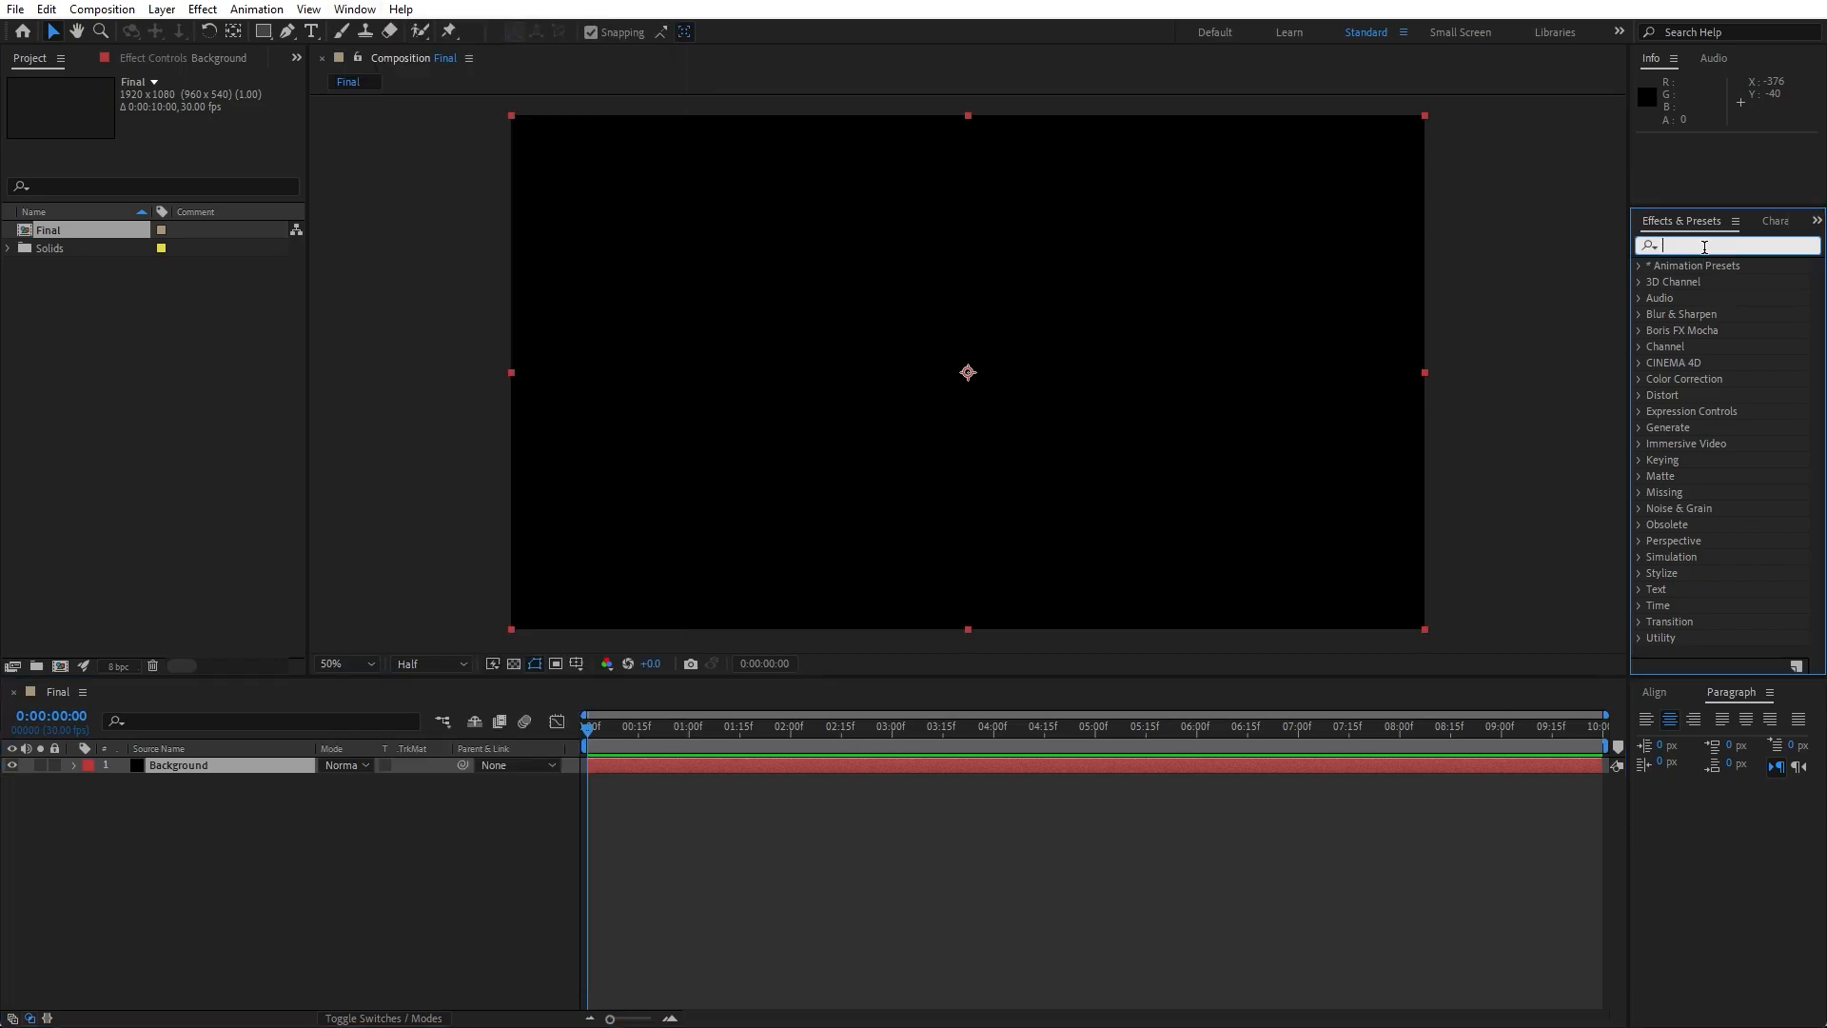
{"action": "type", "text": "4."}
{"action": "key", "text": "BackSpace"}
{"action": "type", "text": "/"}
{"action": "key", "text": "BackSpace"}
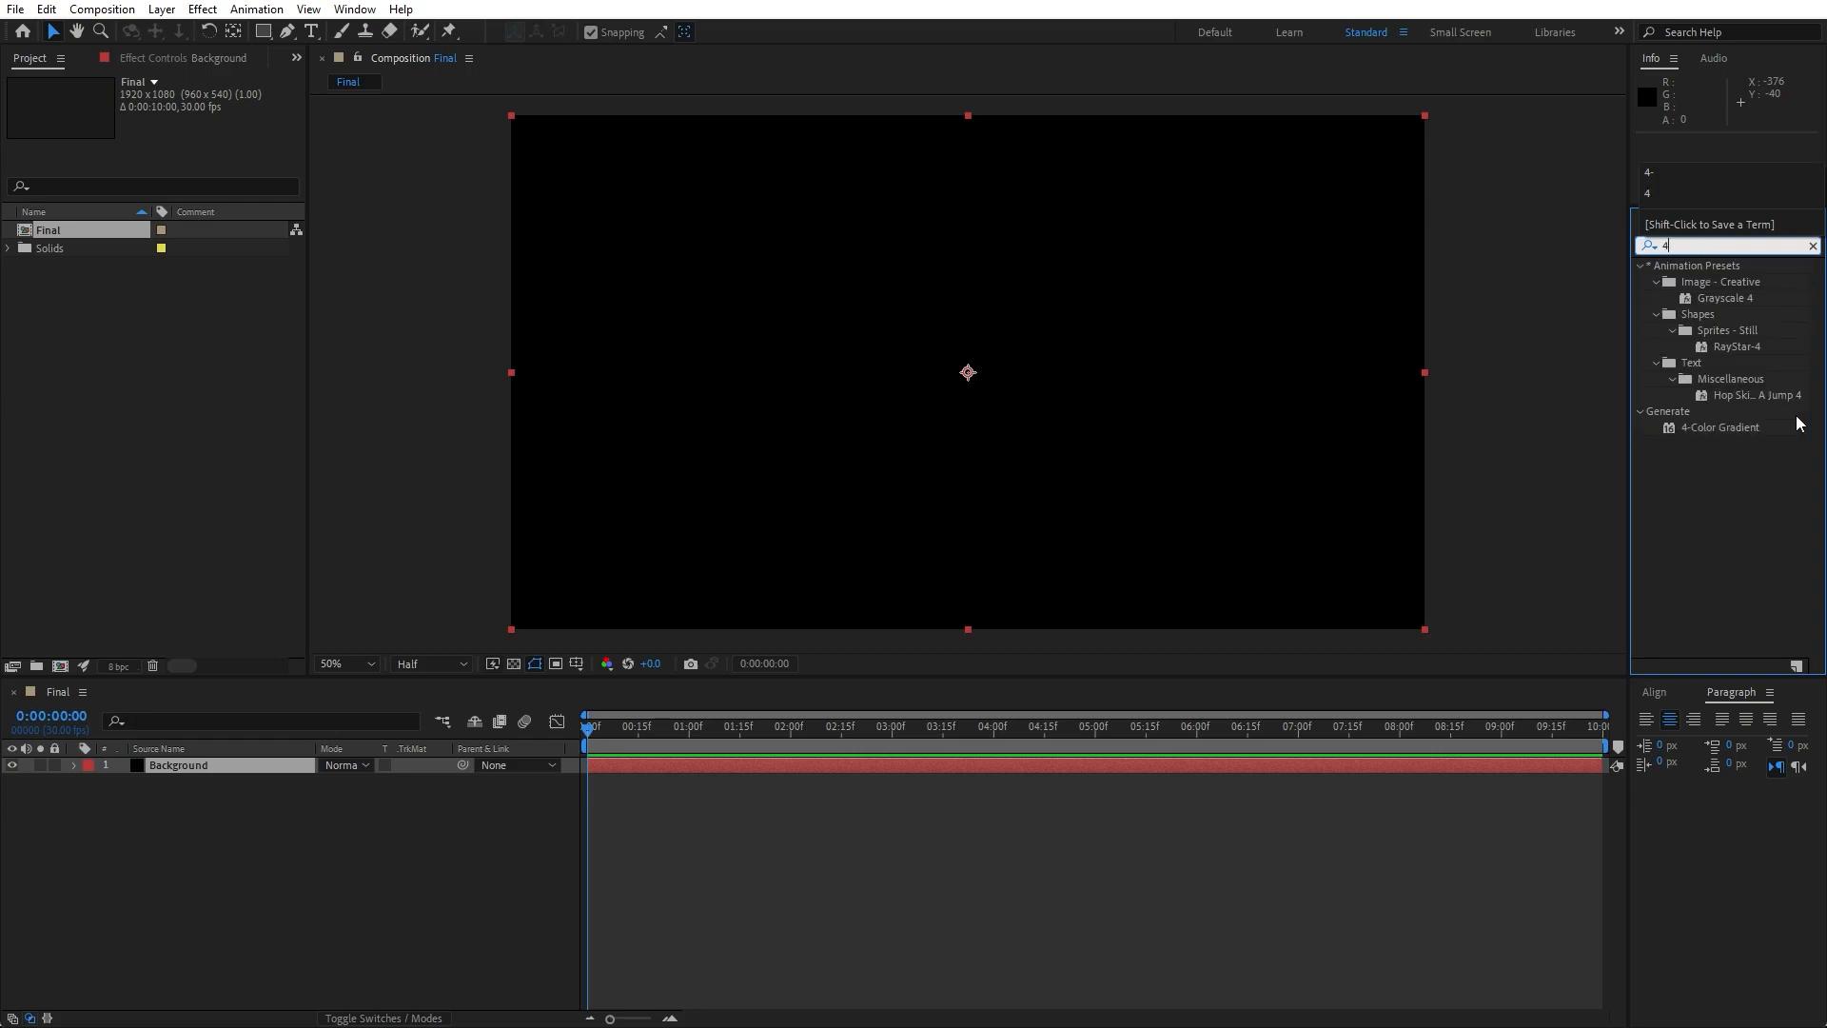
{"action": "left_click_drag", "start_coordinate": [1704, 429], "coordinate": [196, 769]}
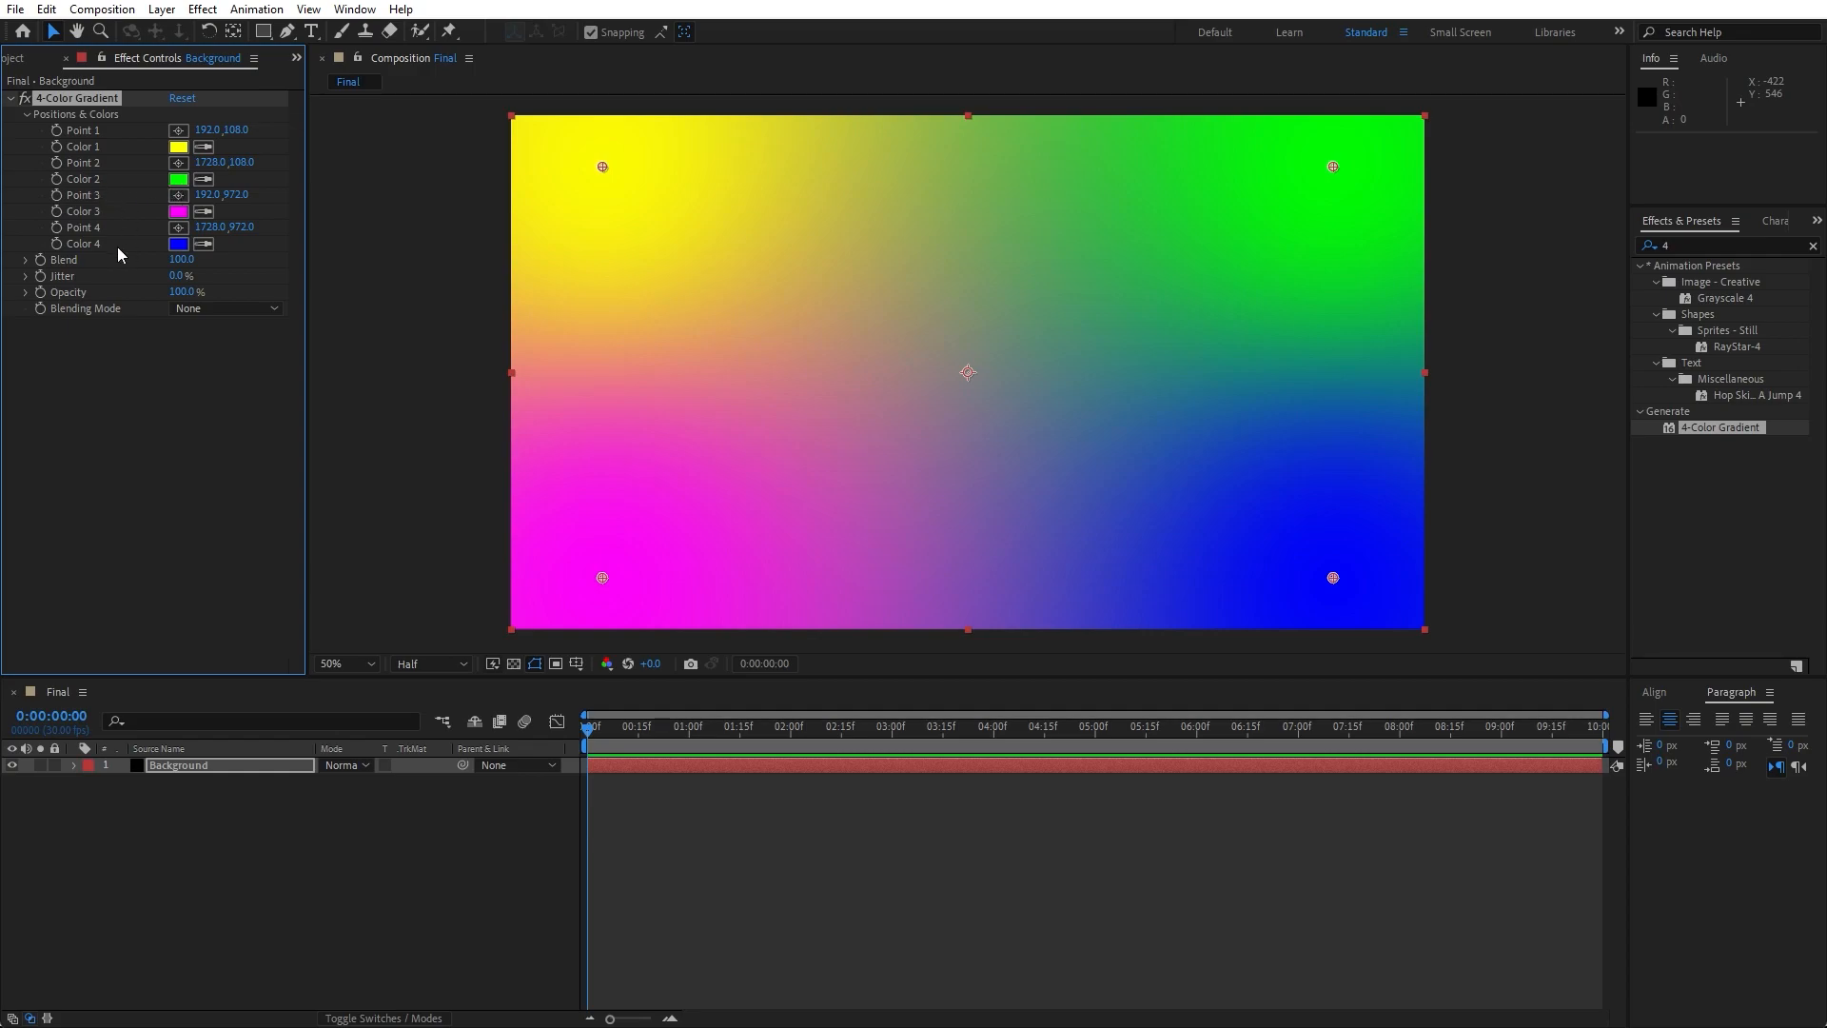
- Match the gradient's Color 2 to the blue of Color 4 and Color 1 to the magenta of Color 3
{"action": "left_click", "coordinate": [205, 179]}
{"action": "left_click", "coordinate": [180, 248]}
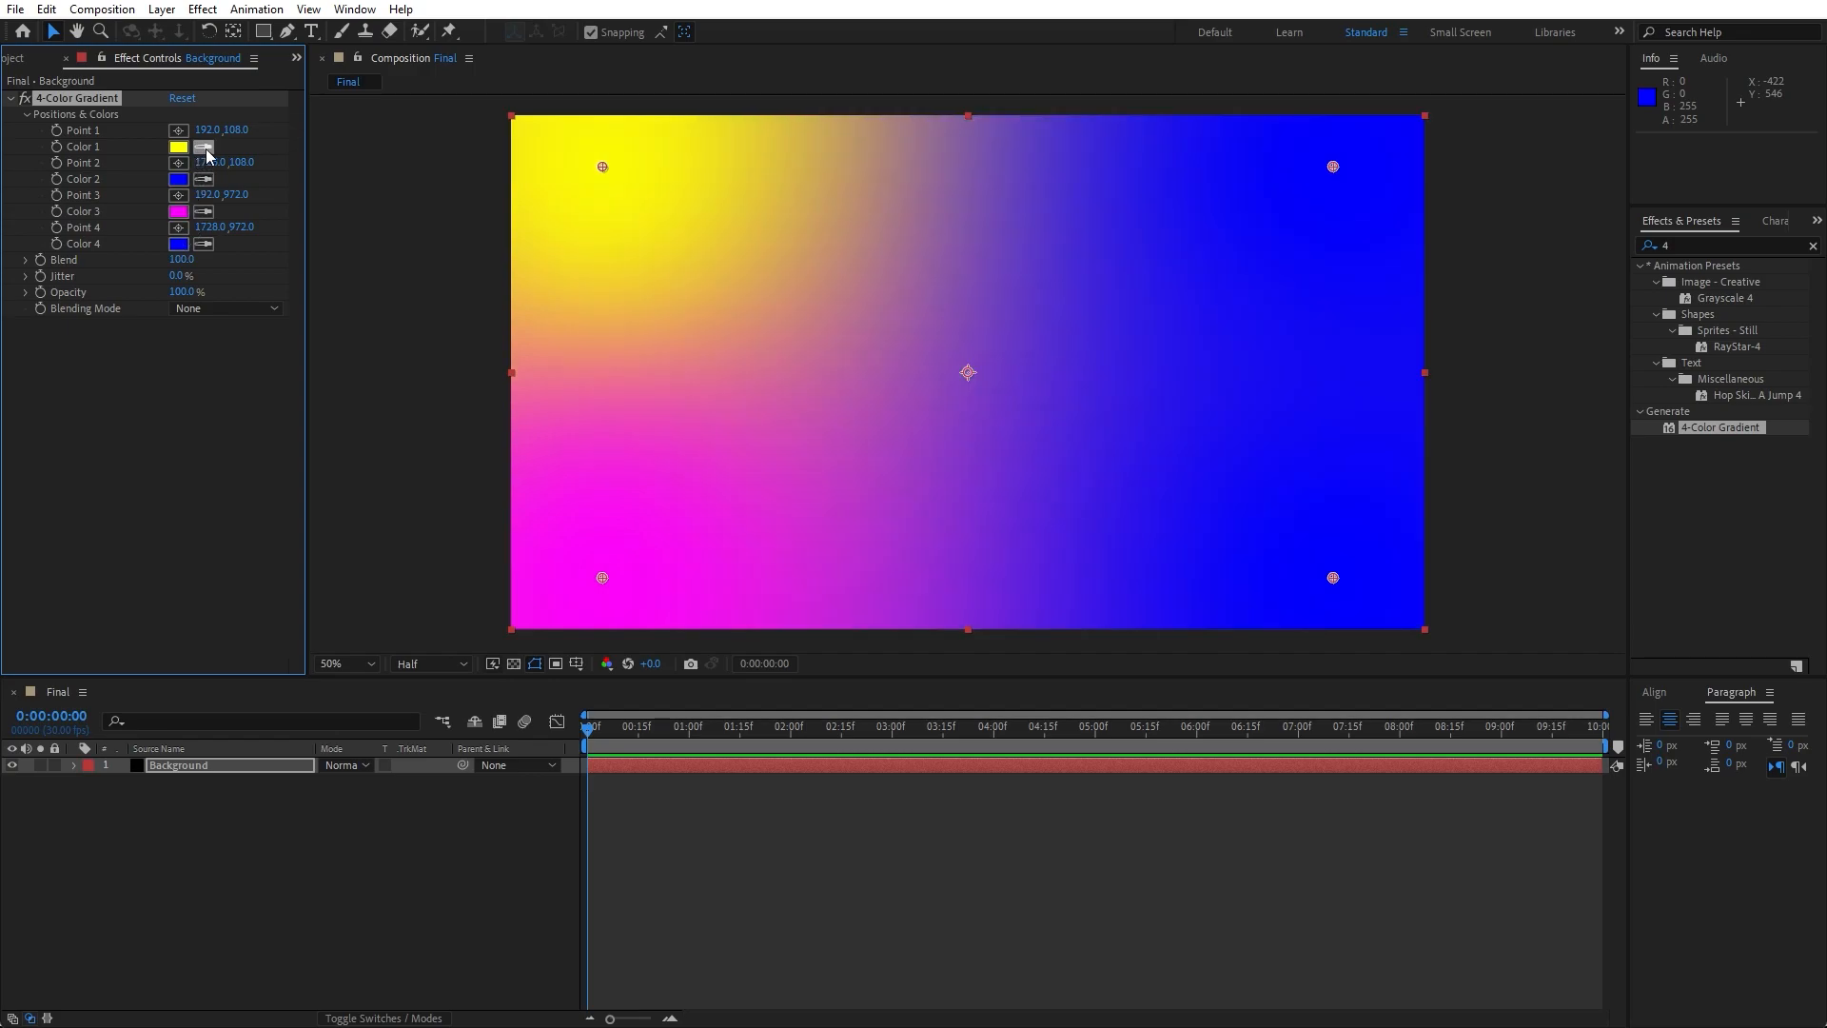
{"action": "left_click", "coordinate": [204, 148]}
{"action": "left_click", "coordinate": [184, 216]}
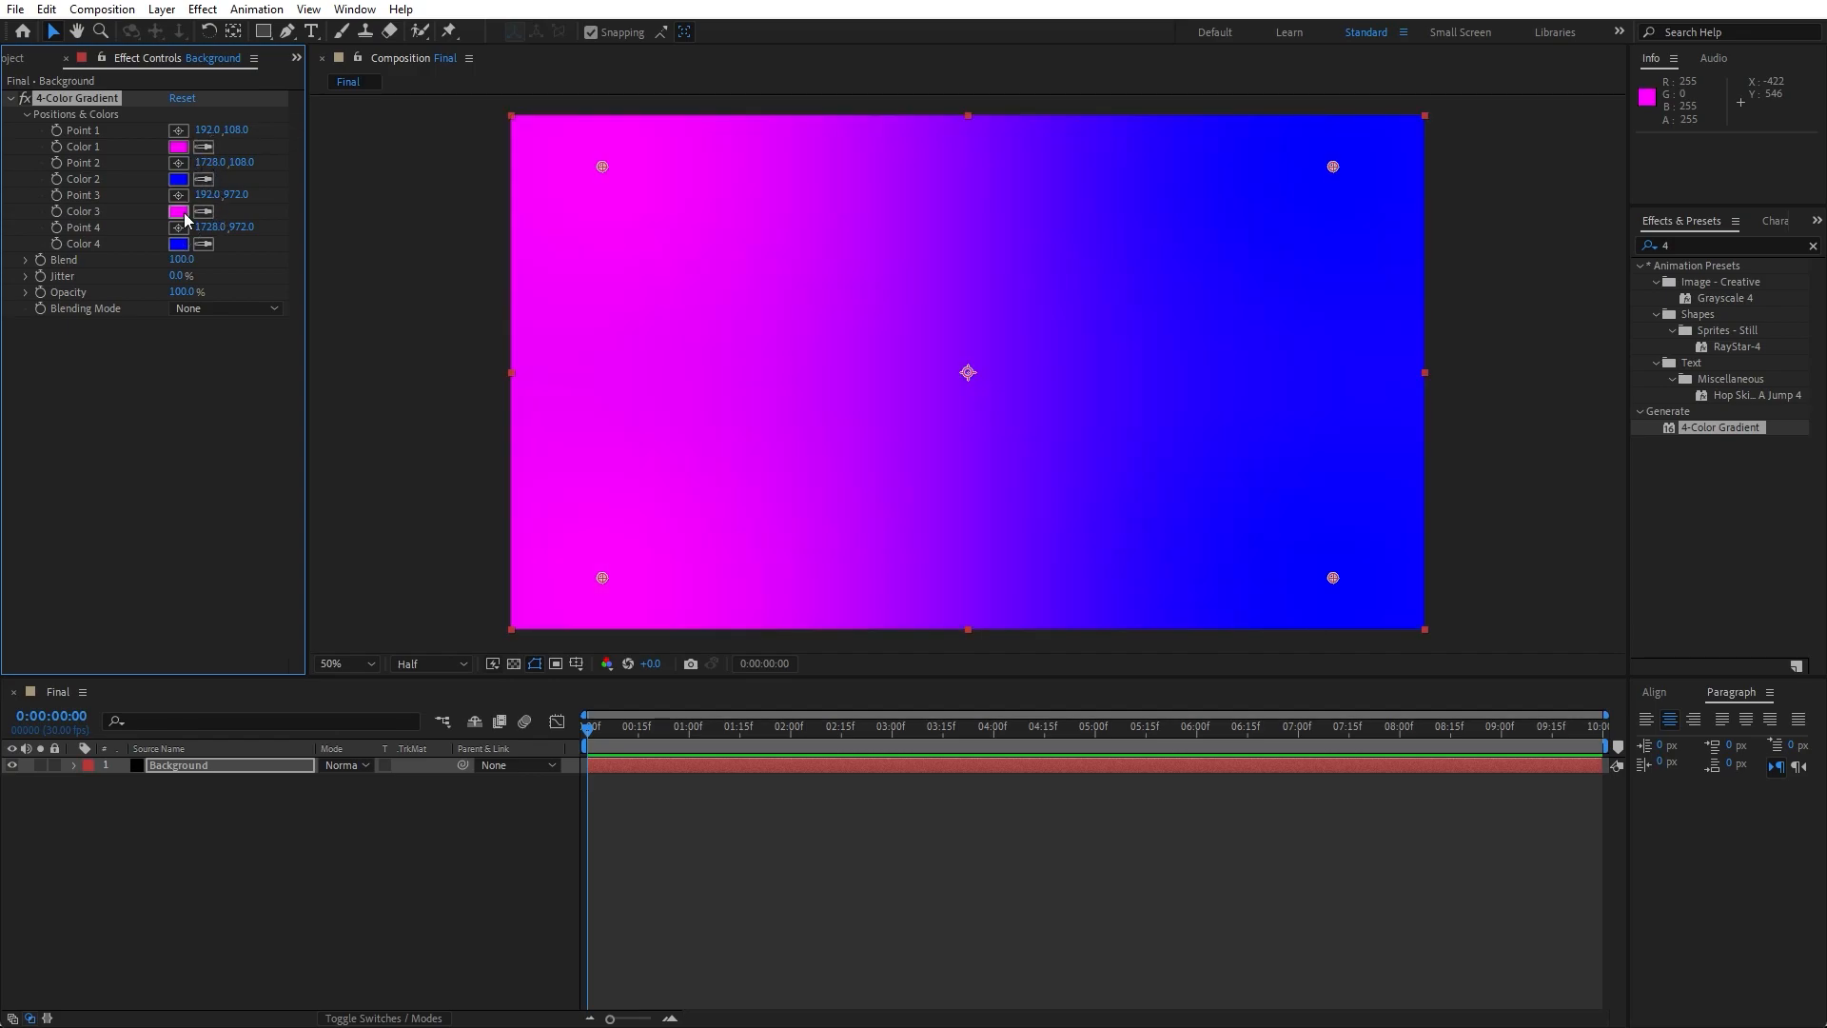
- Try a slightly shifted hue for Color 3, and sample Color 1's magenta back into Color 3
{"action": "left_click", "coordinate": [179, 212]}
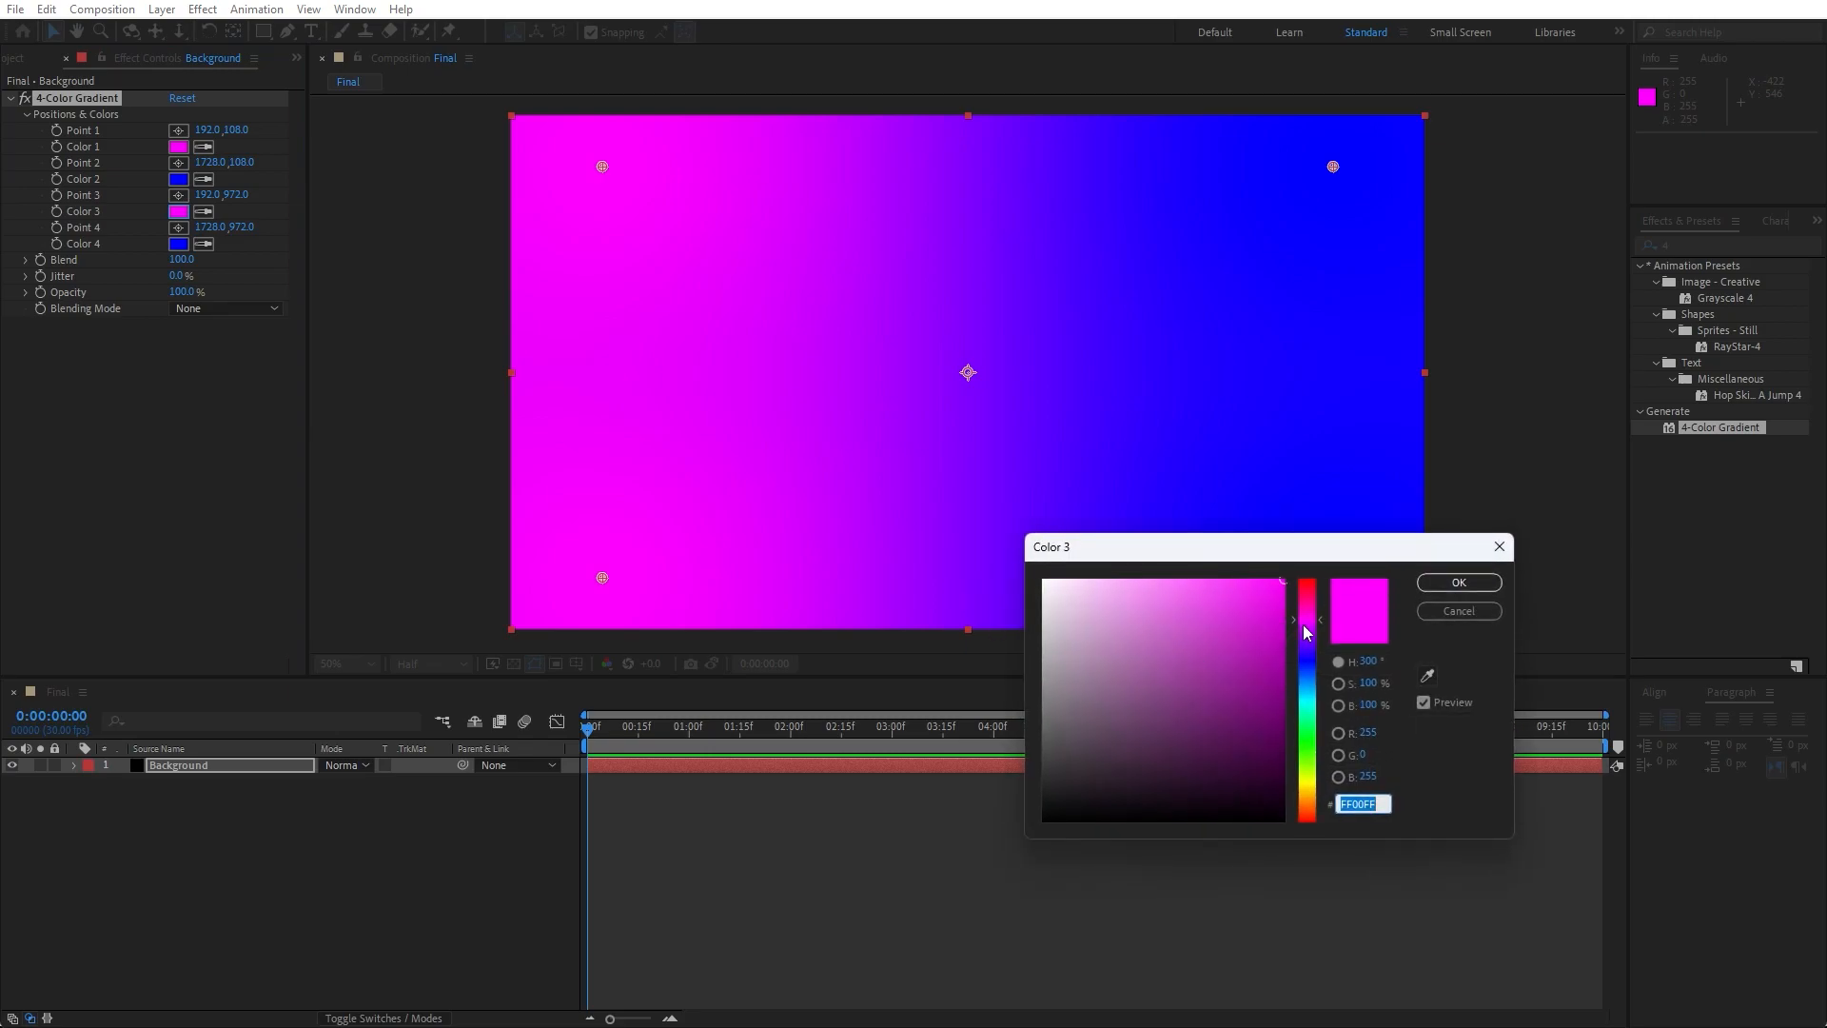
{"action": "left_click", "coordinate": [1309, 625]}
{"action": "left_click_drag", "start_coordinate": [1310, 627], "coordinate": [1311, 632]}
{"action": "left_click", "coordinate": [1449, 584]}
{"action": "left_click", "coordinate": [202, 211]}
{"action": "left_click", "coordinate": [178, 148]}
- Set Color 4 to the darker blue 0014D0 and sample it into Color 2
{"action": "left_click", "coordinate": [178, 244]}
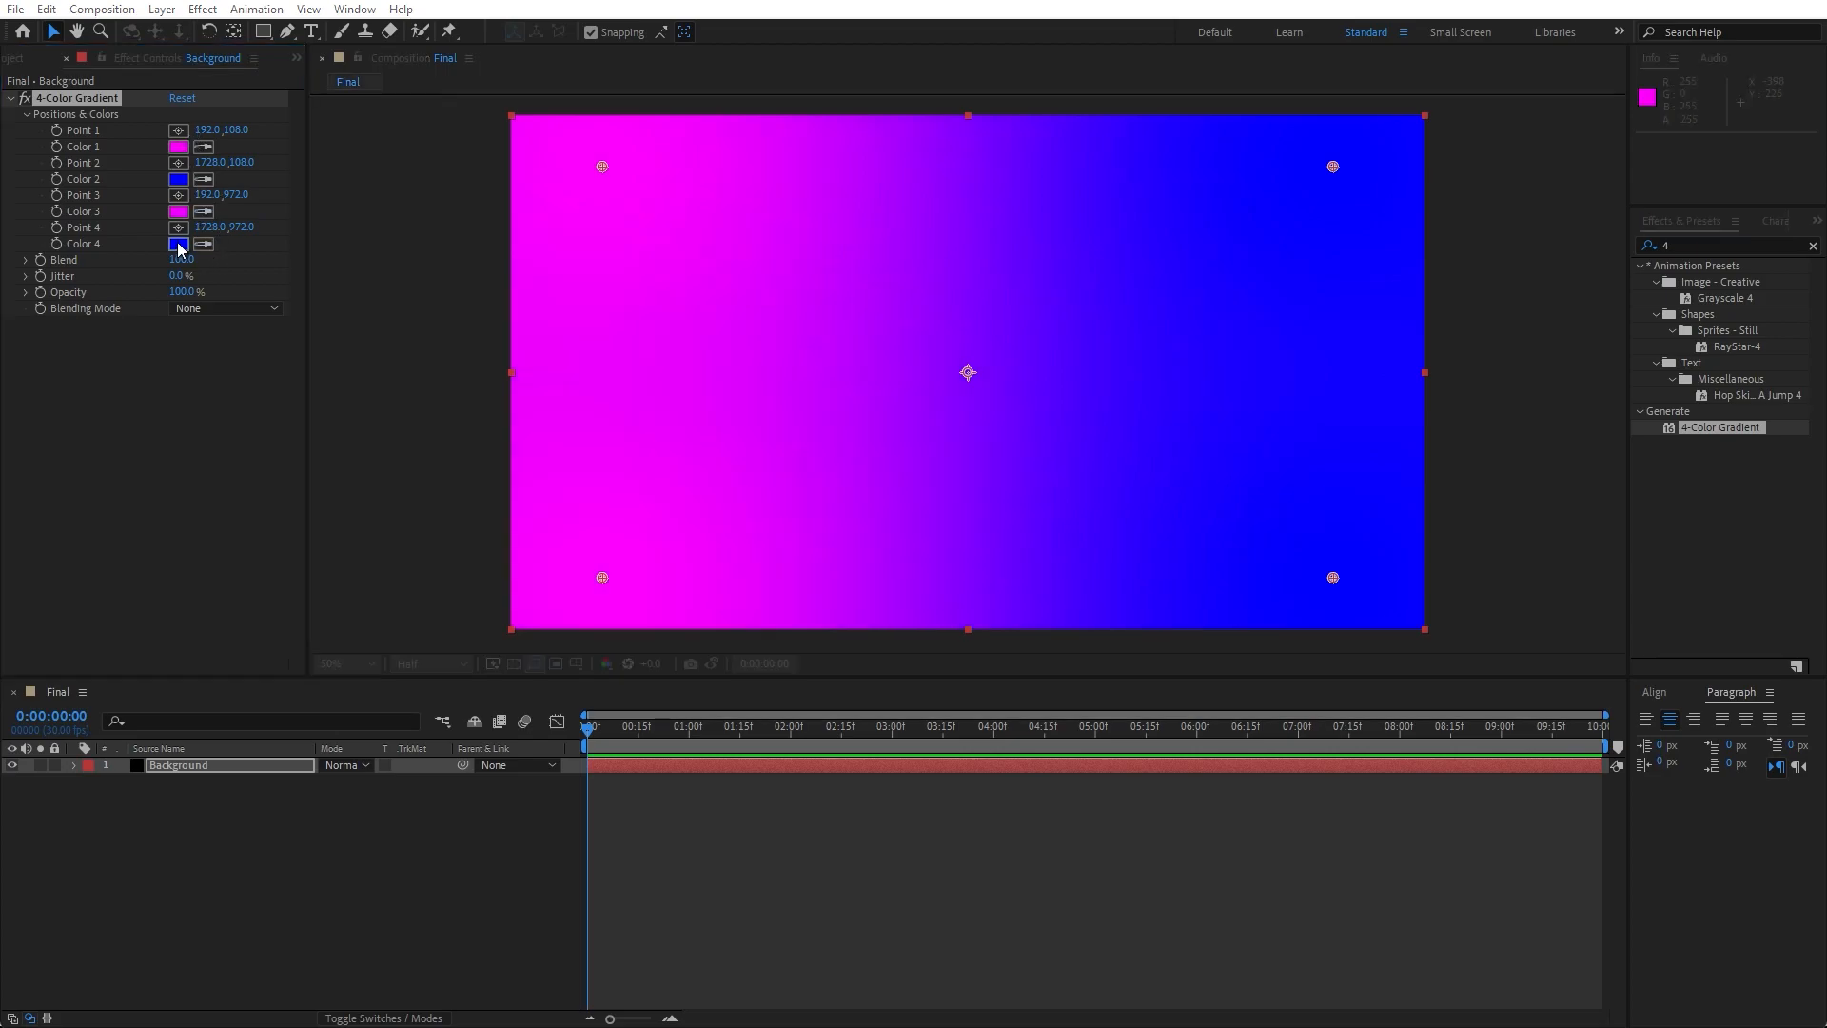
{"action": "left_click", "coordinate": [1310, 664]}
{"action": "mouse_move", "coordinate": [1265, 613]}
{"action": "left_mouse_down"}
{"action": "mouse_move", "coordinate": [1276, 598]}
{"action": "mouse_move", "coordinate": [1291, 624]}
{"action": "left_mouse_up"}
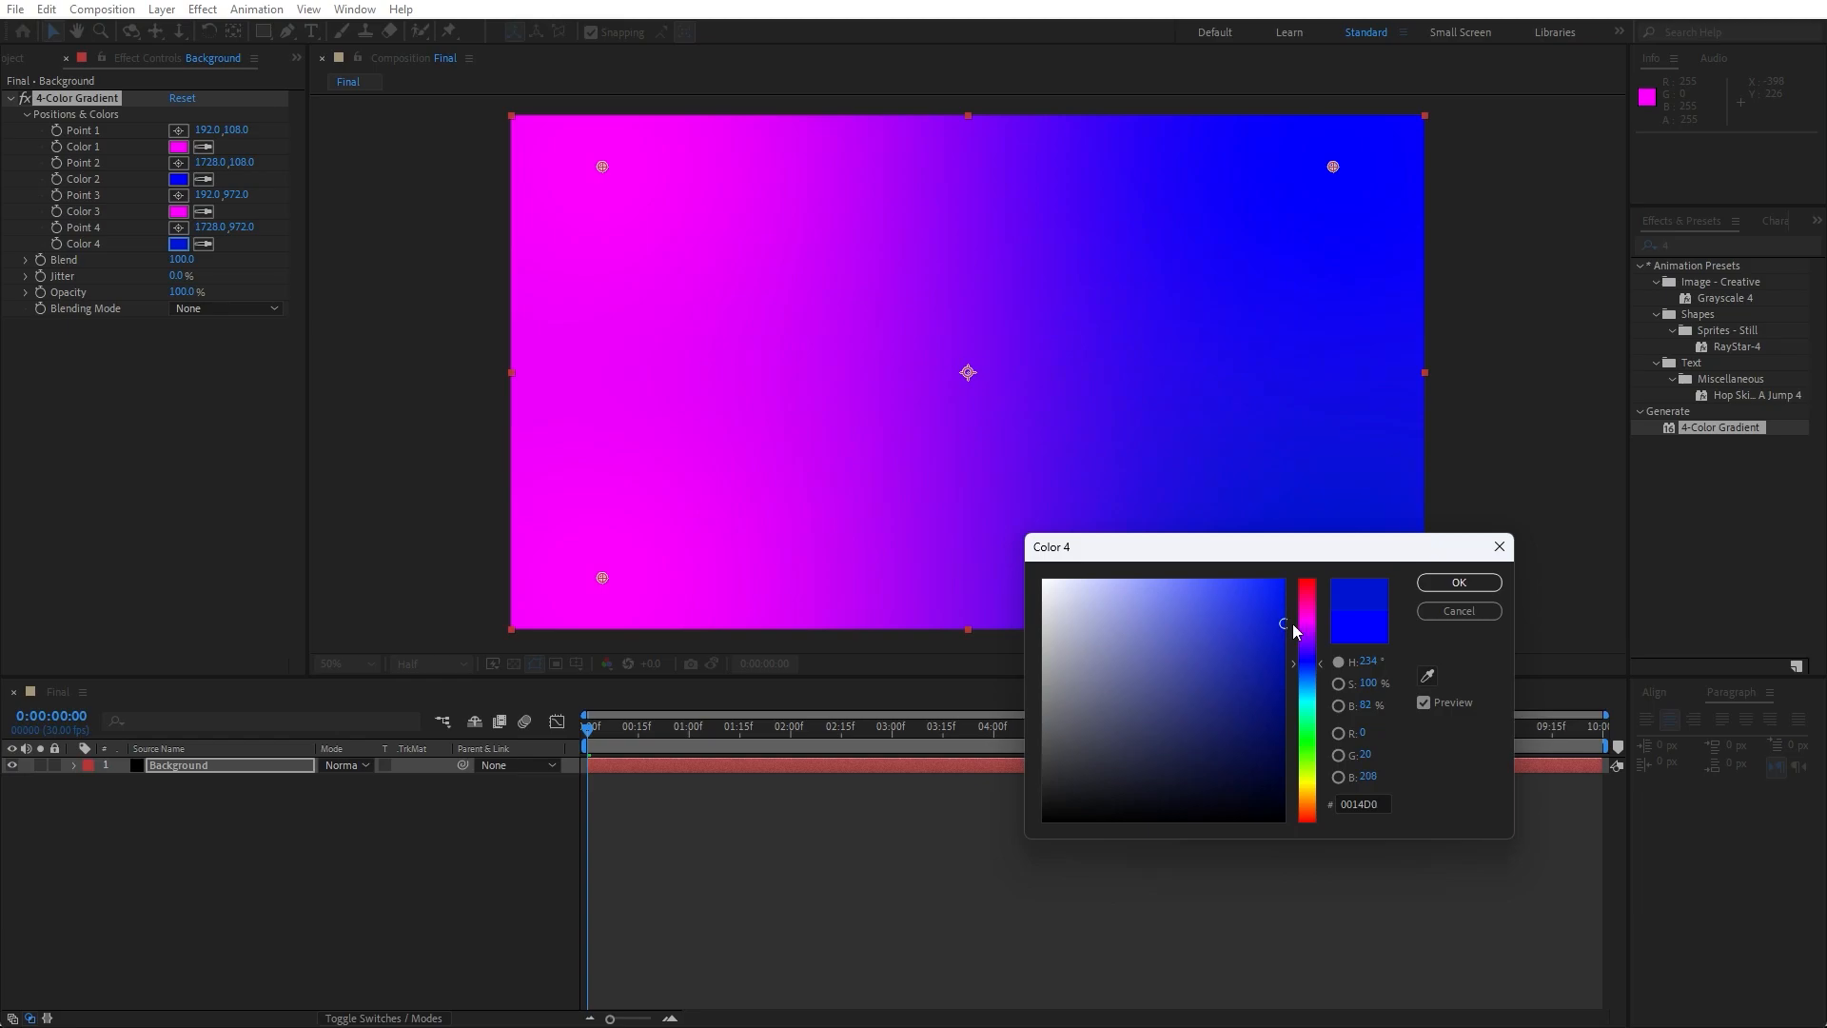
{"action": "left_click", "coordinate": [1447, 582]}
{"action": "left_click", "coordinate": [203, 181]}
{"action": "left_click", "coordinate": [179, 244]}
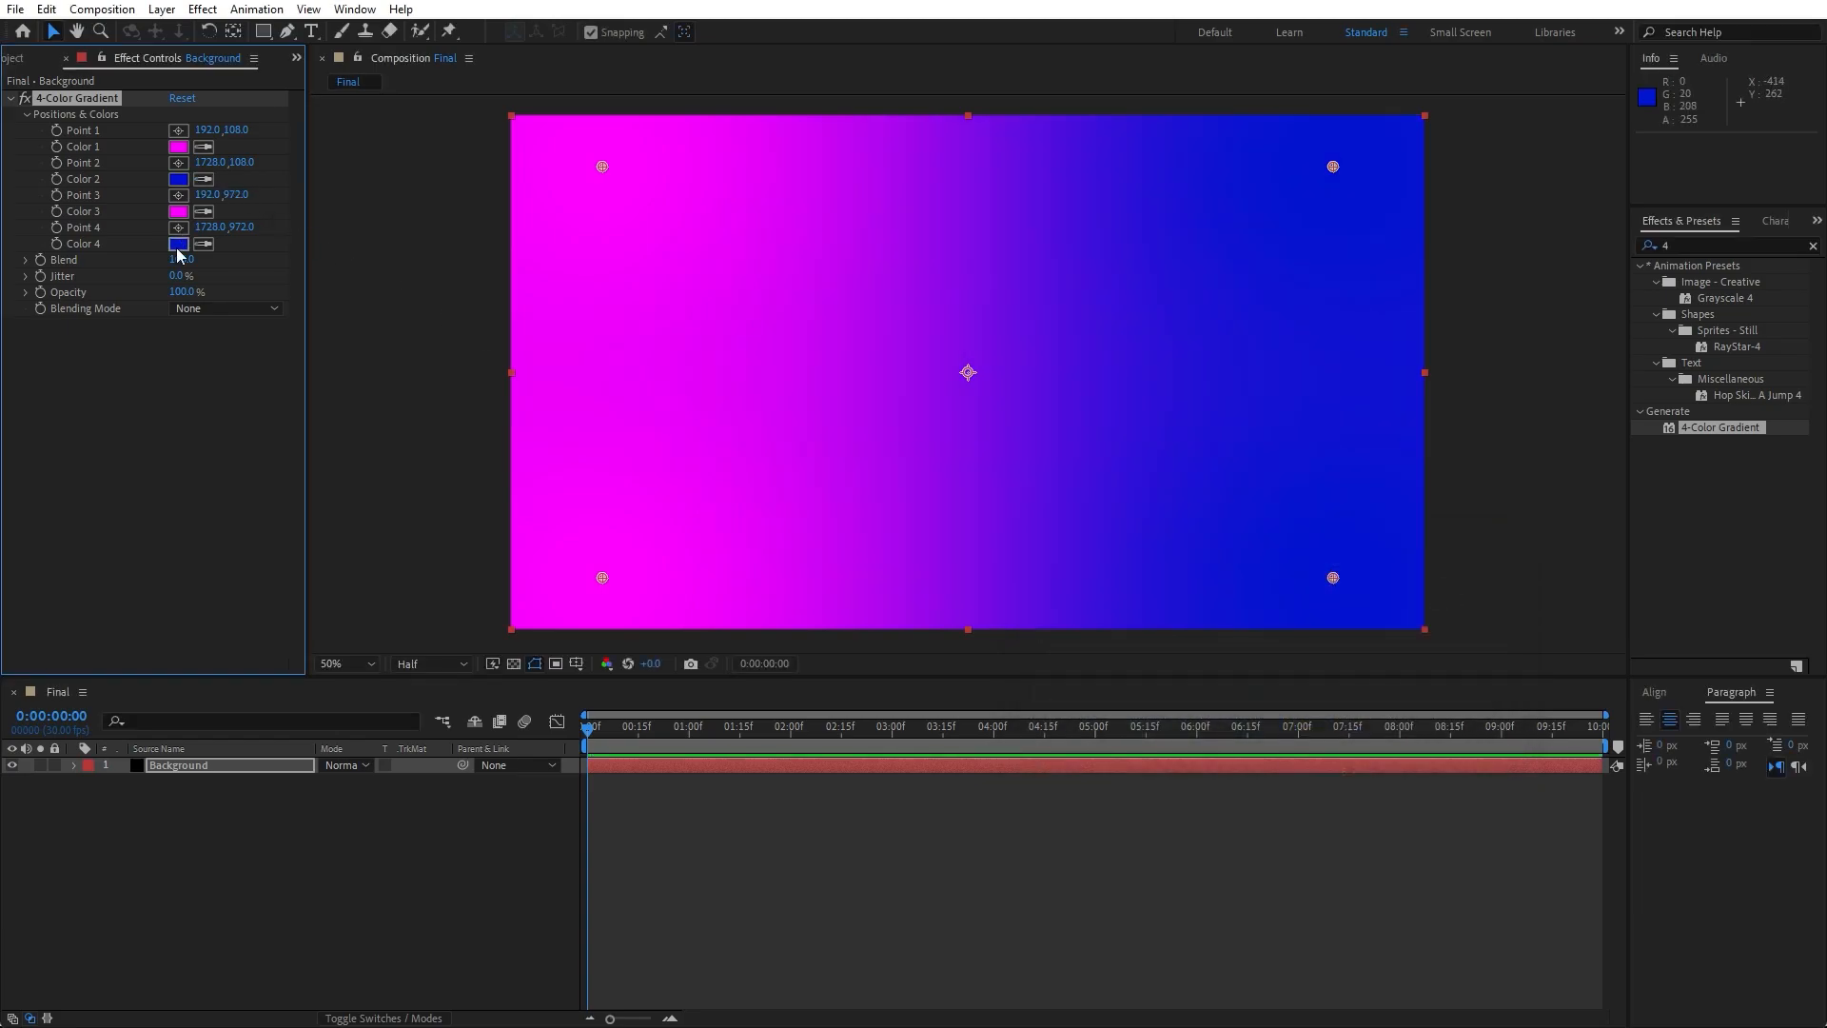
- Pre-compose the Background layer with all attributes moved into a new composition named Background
{"action": "left_click", "coordinate": [296, 791]}
{"action": "left_click", "coordinate": [180, 764]}
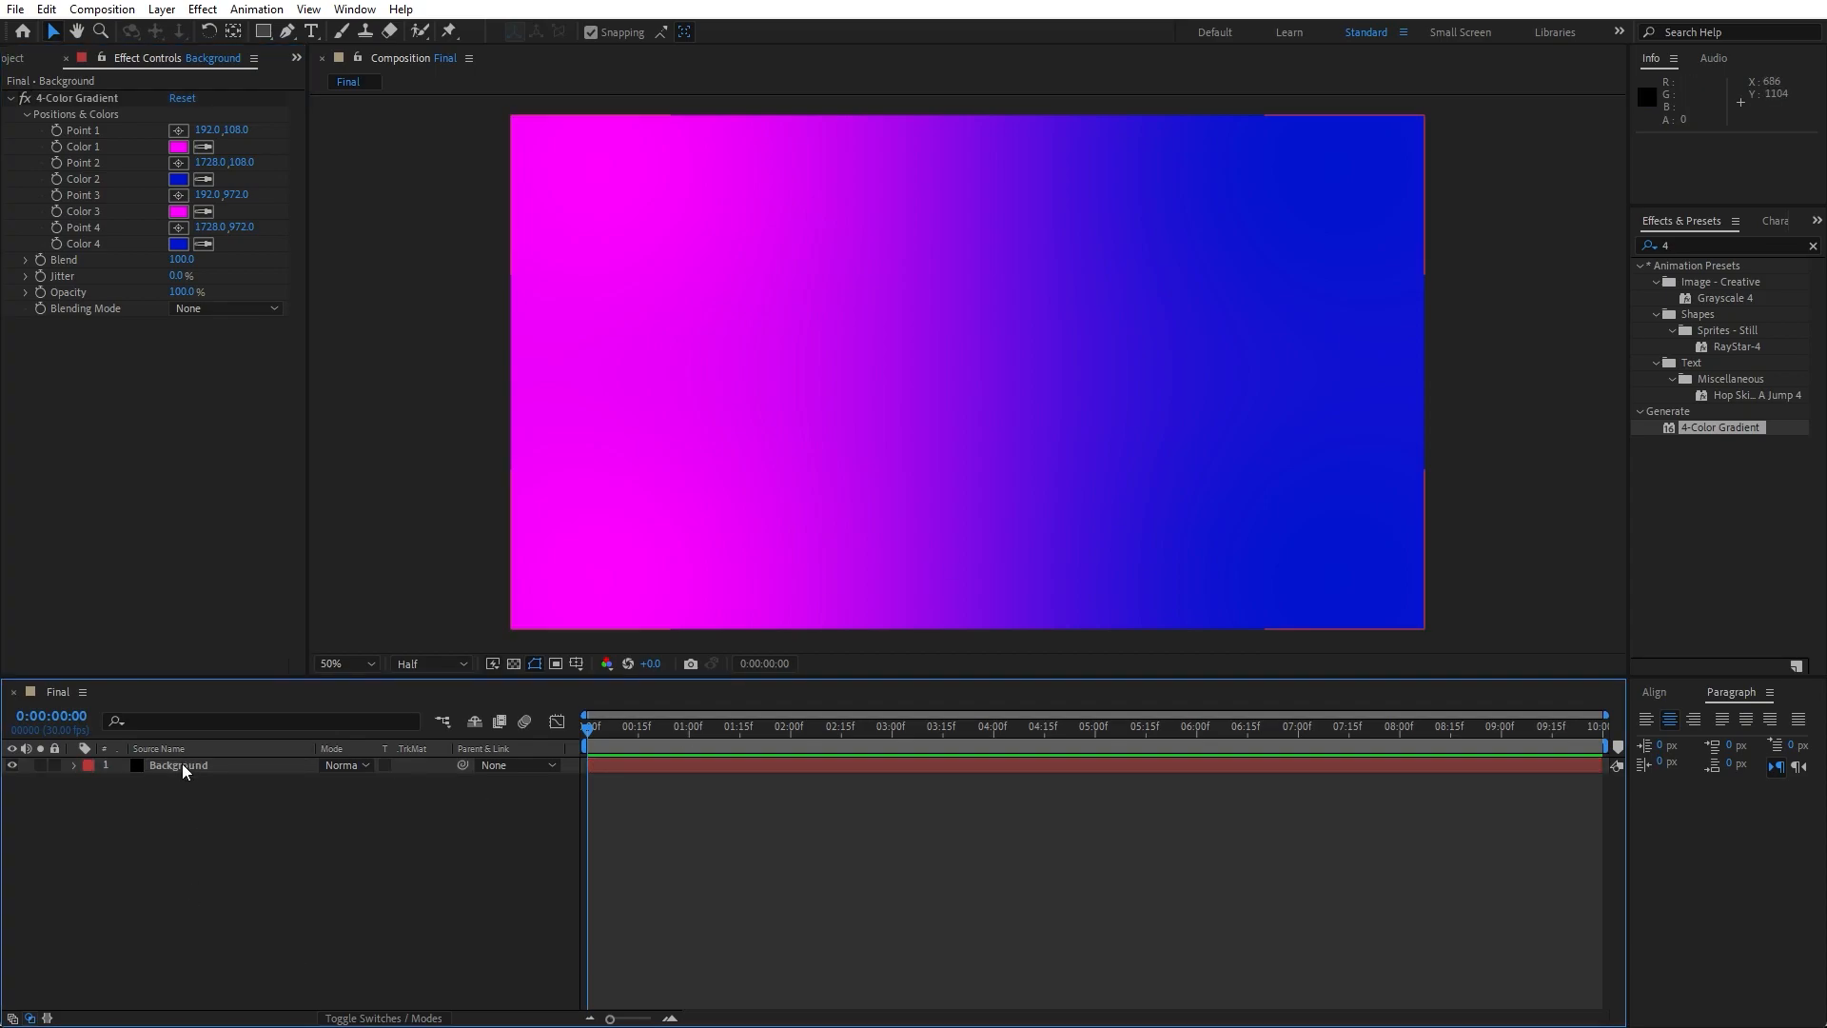
{"action": "right_click", "coordinate": [179, 765]}
{"action": "left_click", "coordinate": [301, 665]}
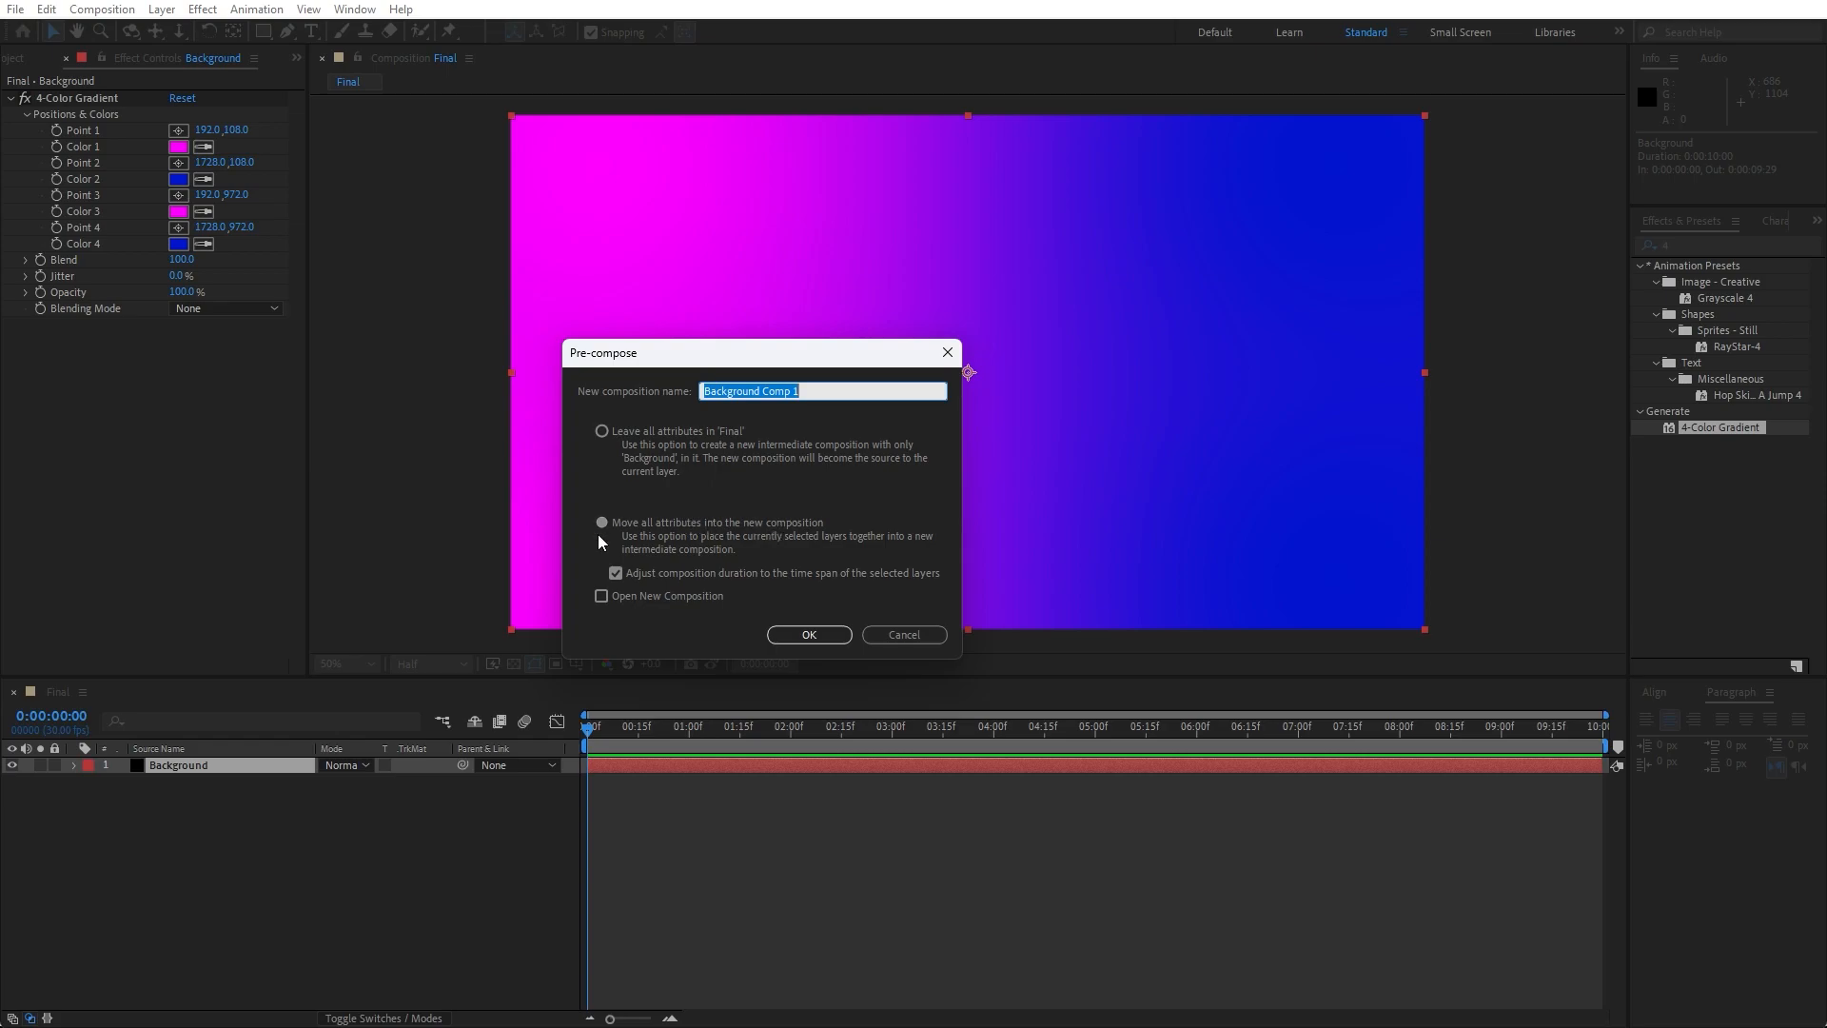
{"action": "left_click", "coordinate": [823, 388]}
{"action": "key", "text": "BackSpace"}
{"action": "key", "text": "BackSpace"}
{"action": "left_click", "coordinate": [820, 639]}
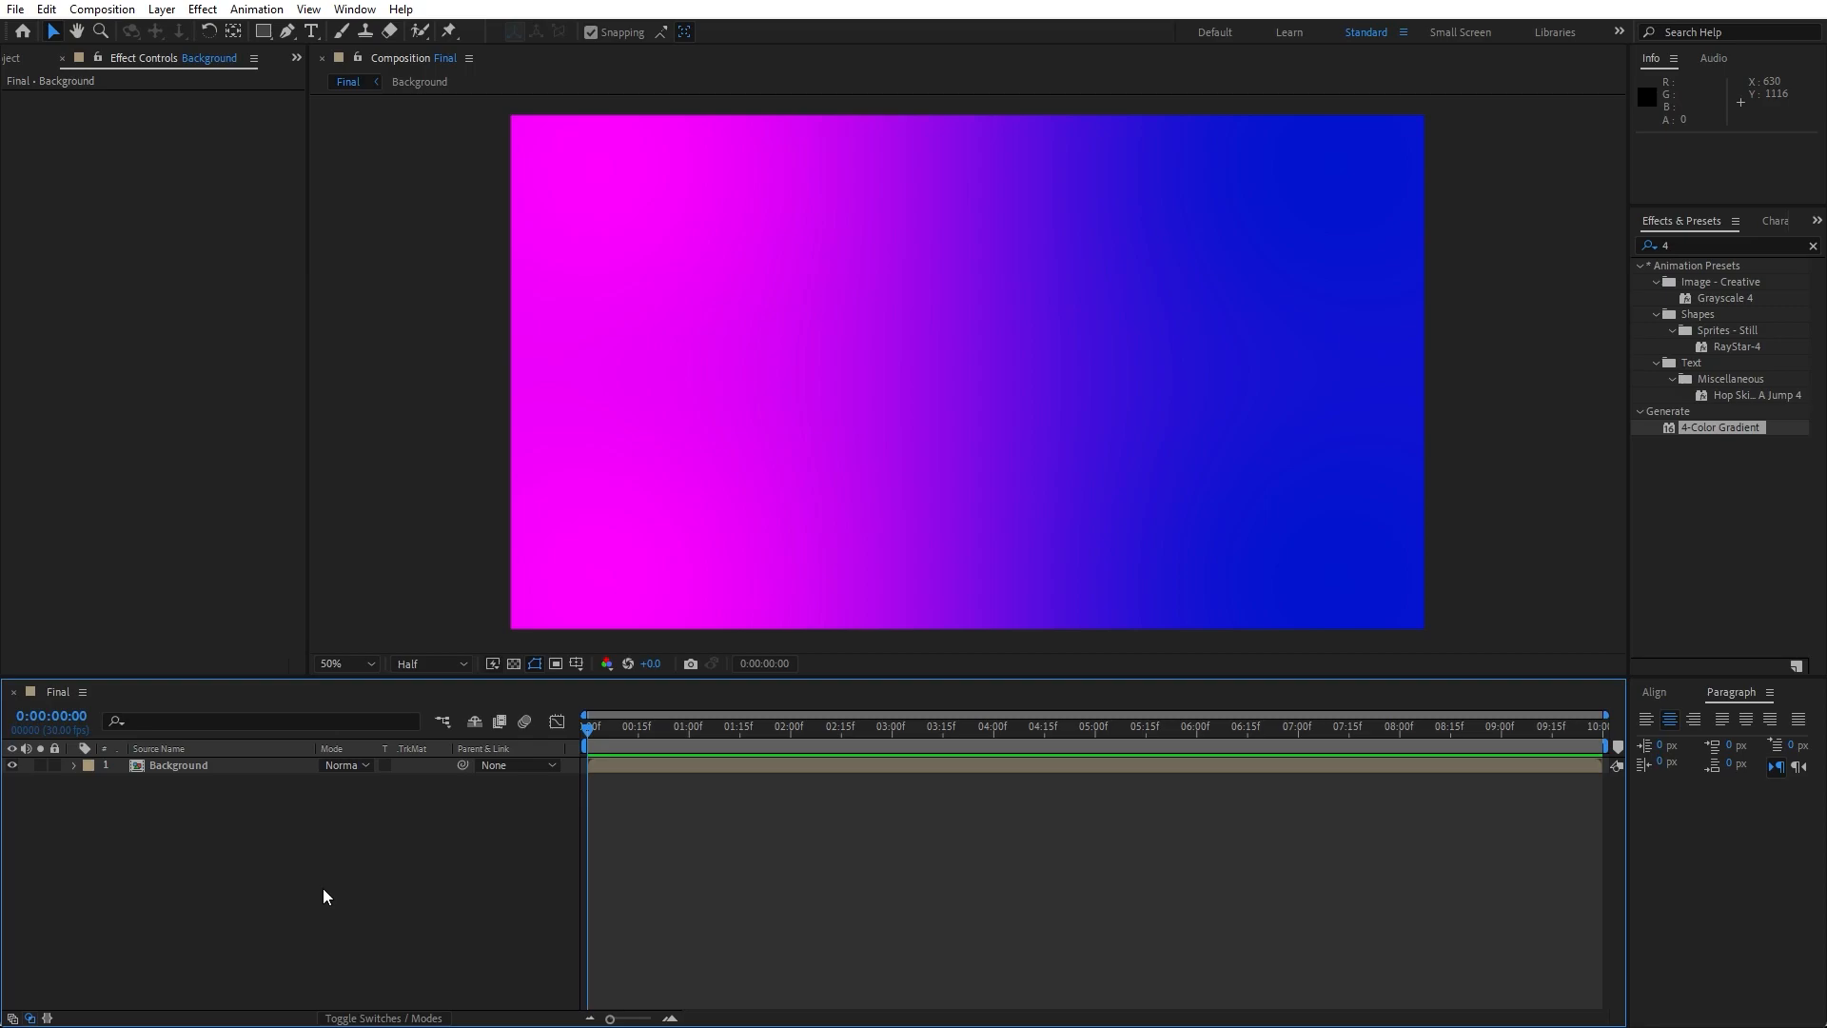
- Apply the CC Sphere effect to the Background precomp and set its radius to 1200
{"action": "left_click", "coordinate": [207, 767]}
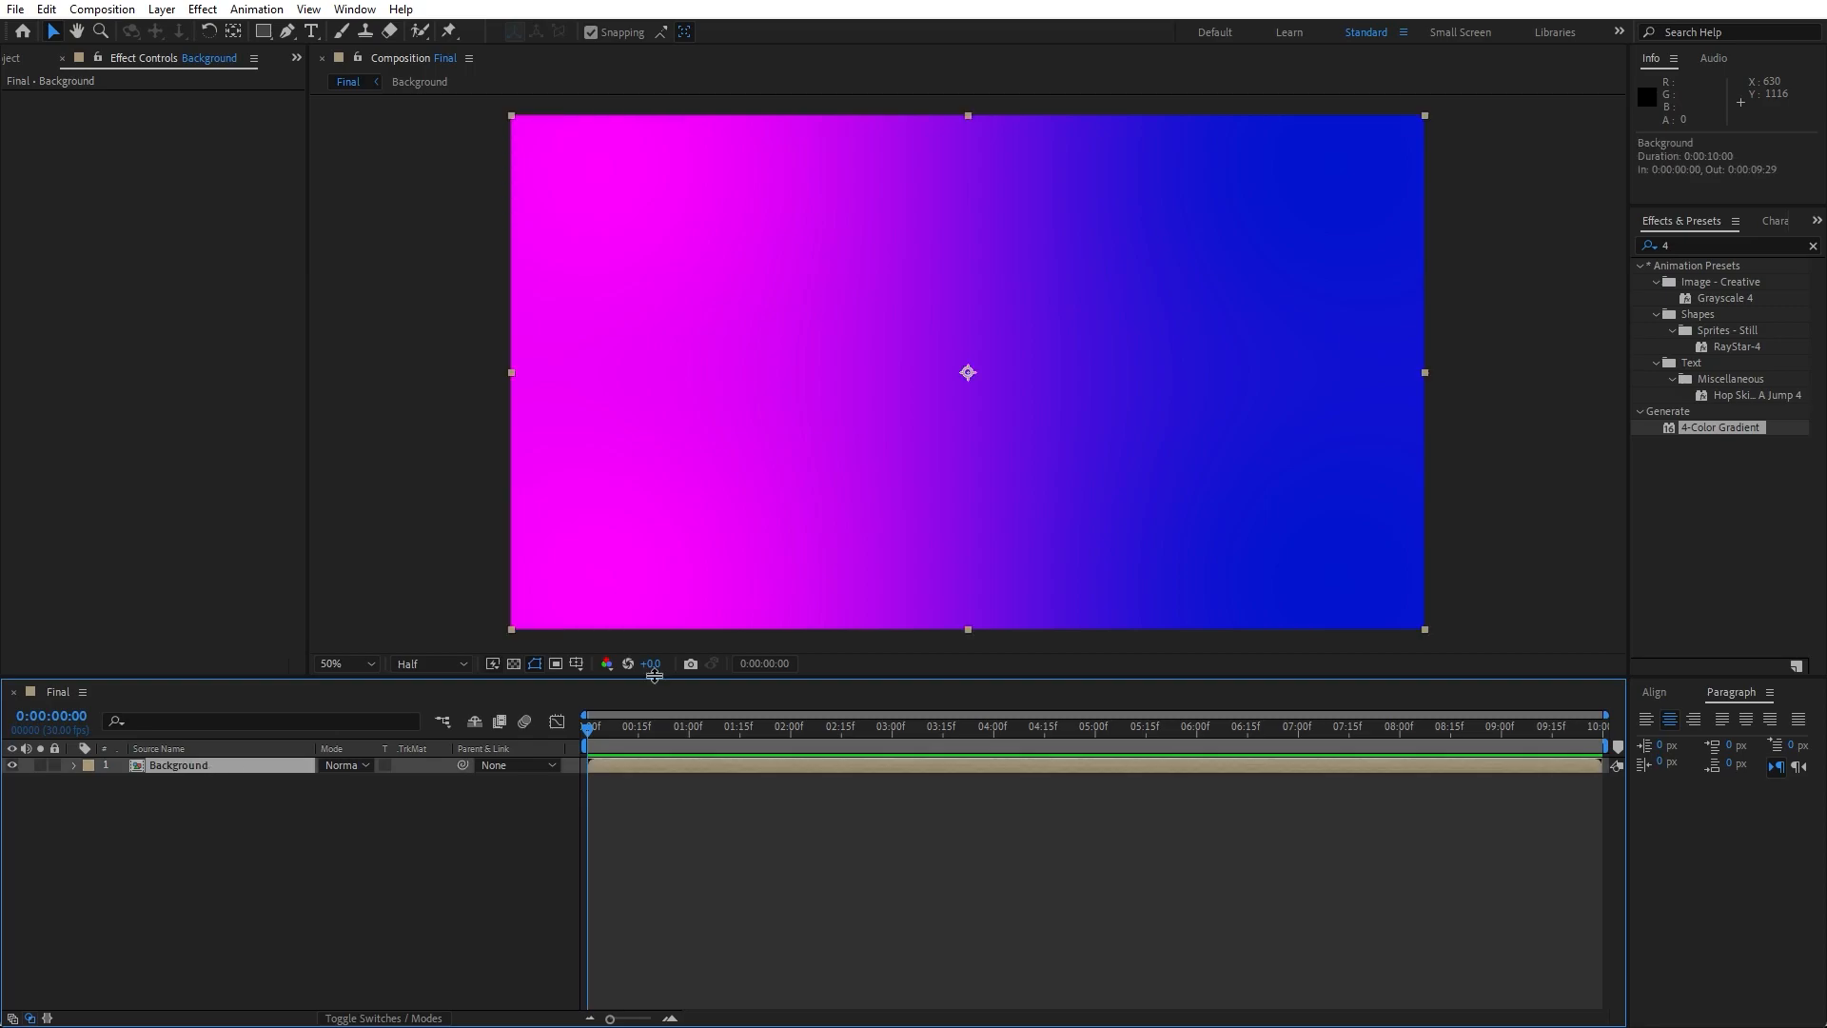
{"action": "left_click", "coordinate": [1741, 241]}
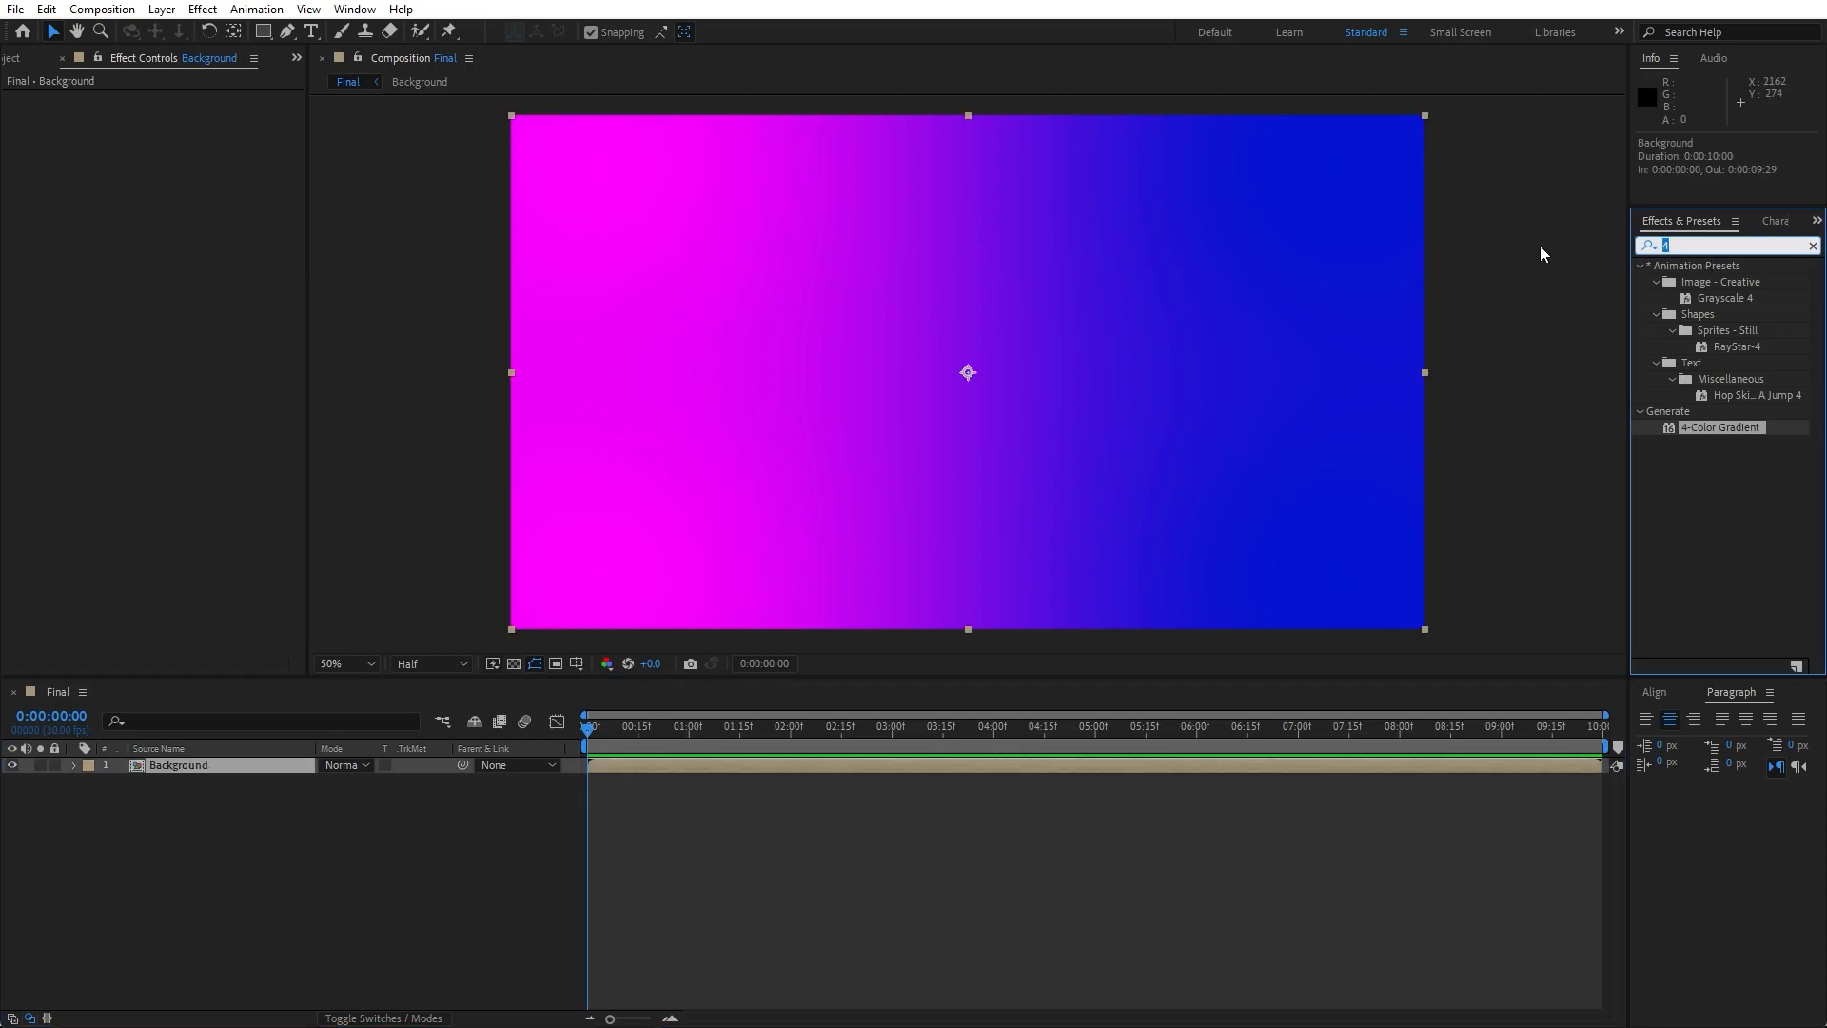
{"action": "type", "text": "cc sp"}
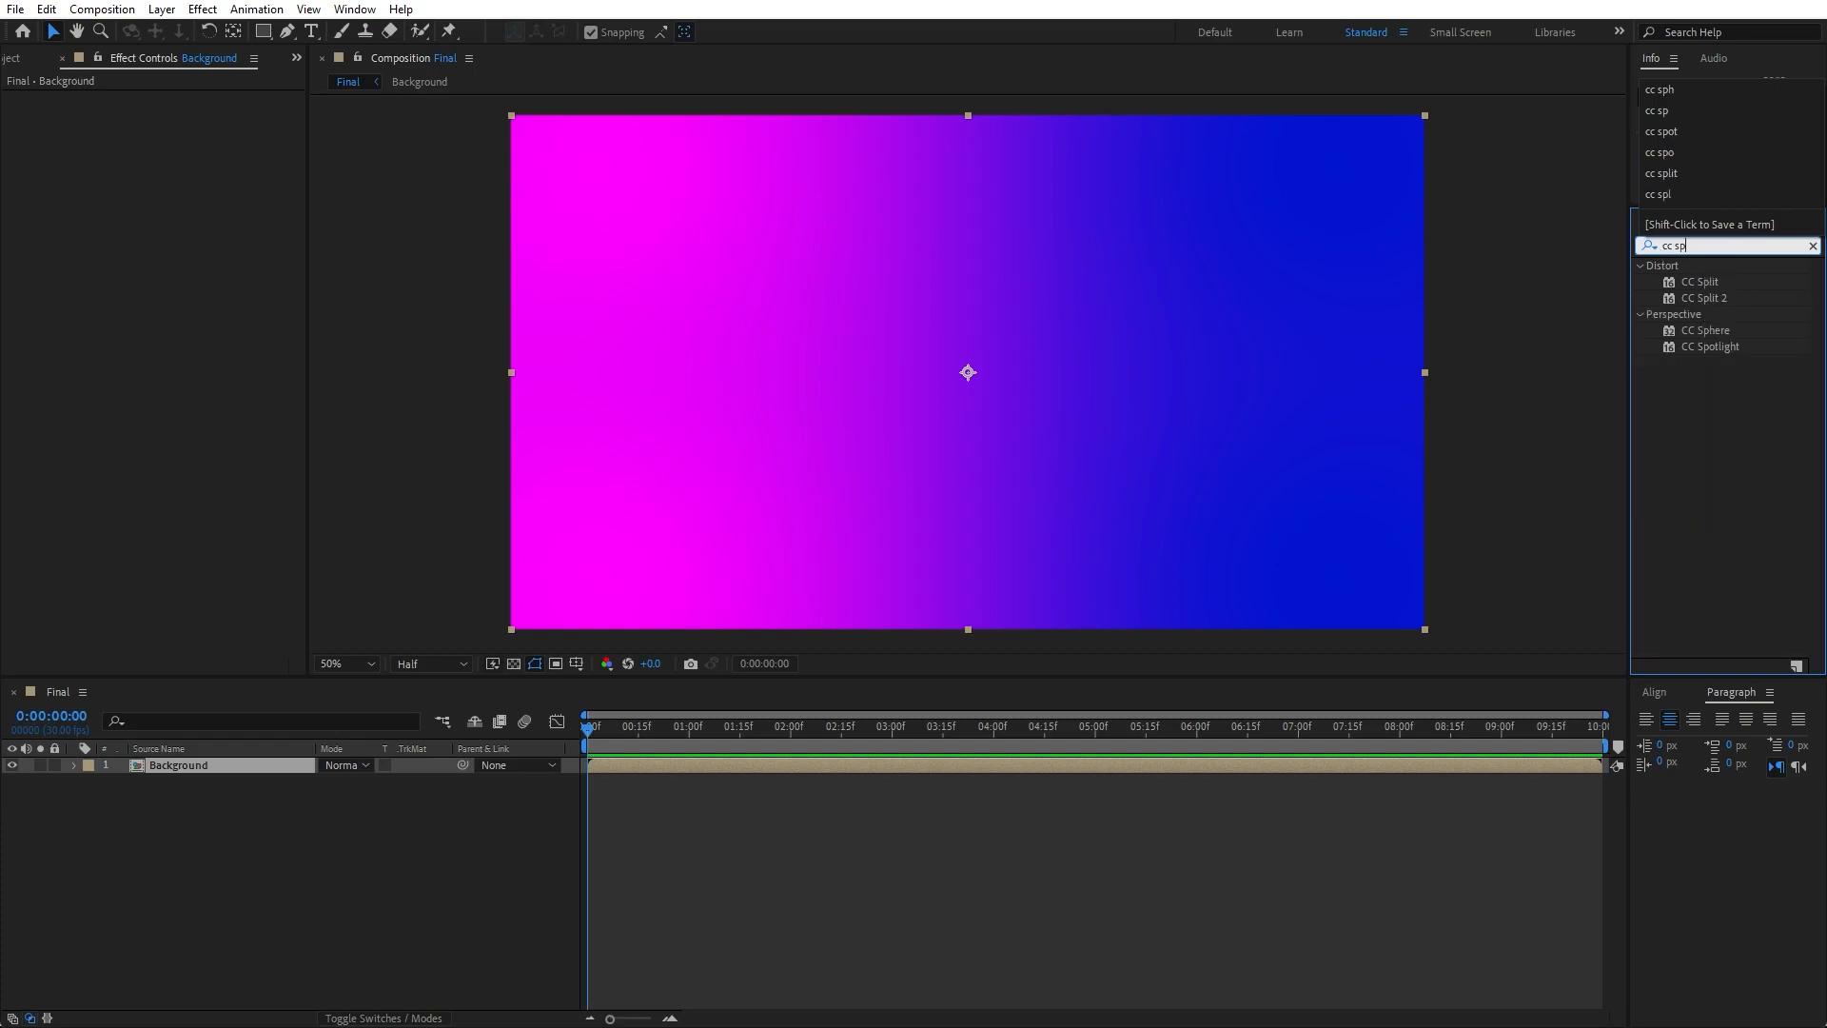
{"action": "left_click_drag", "start_coordinate": [1706, 333], "coordinate": [196, 763]}
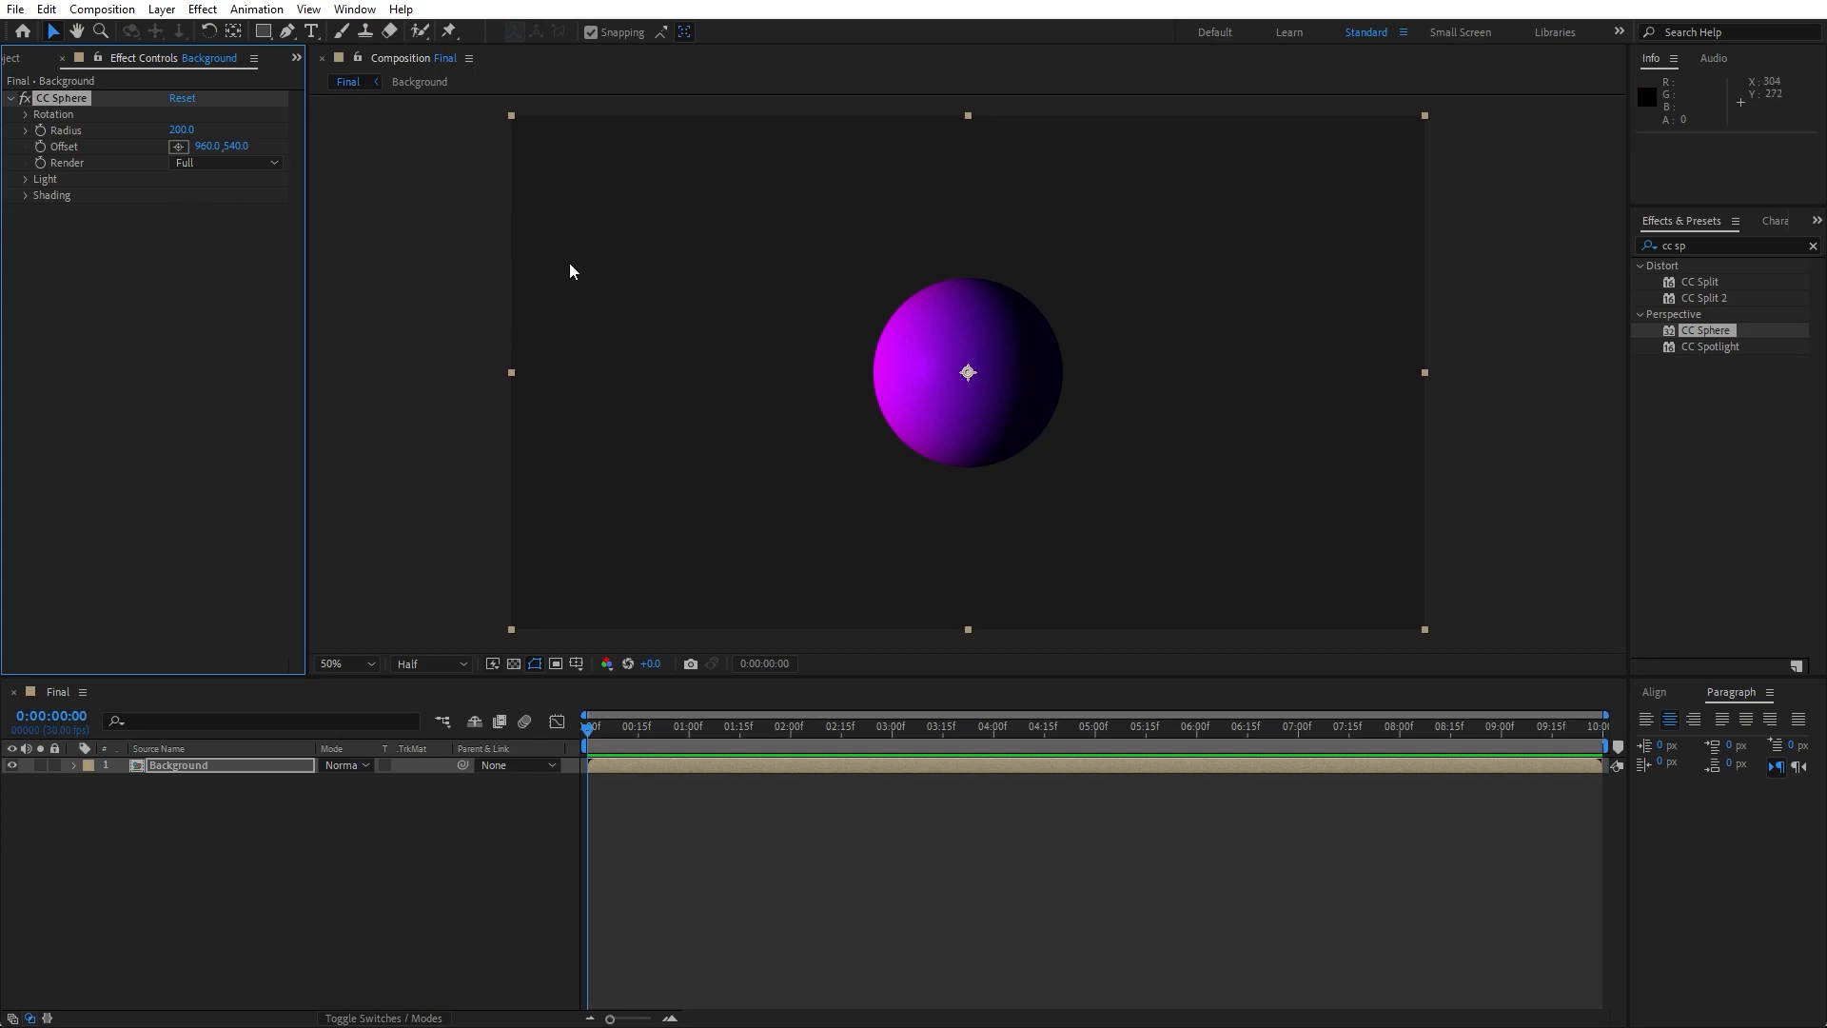
{"action": "left_click", "coordinate": [181, 130]}
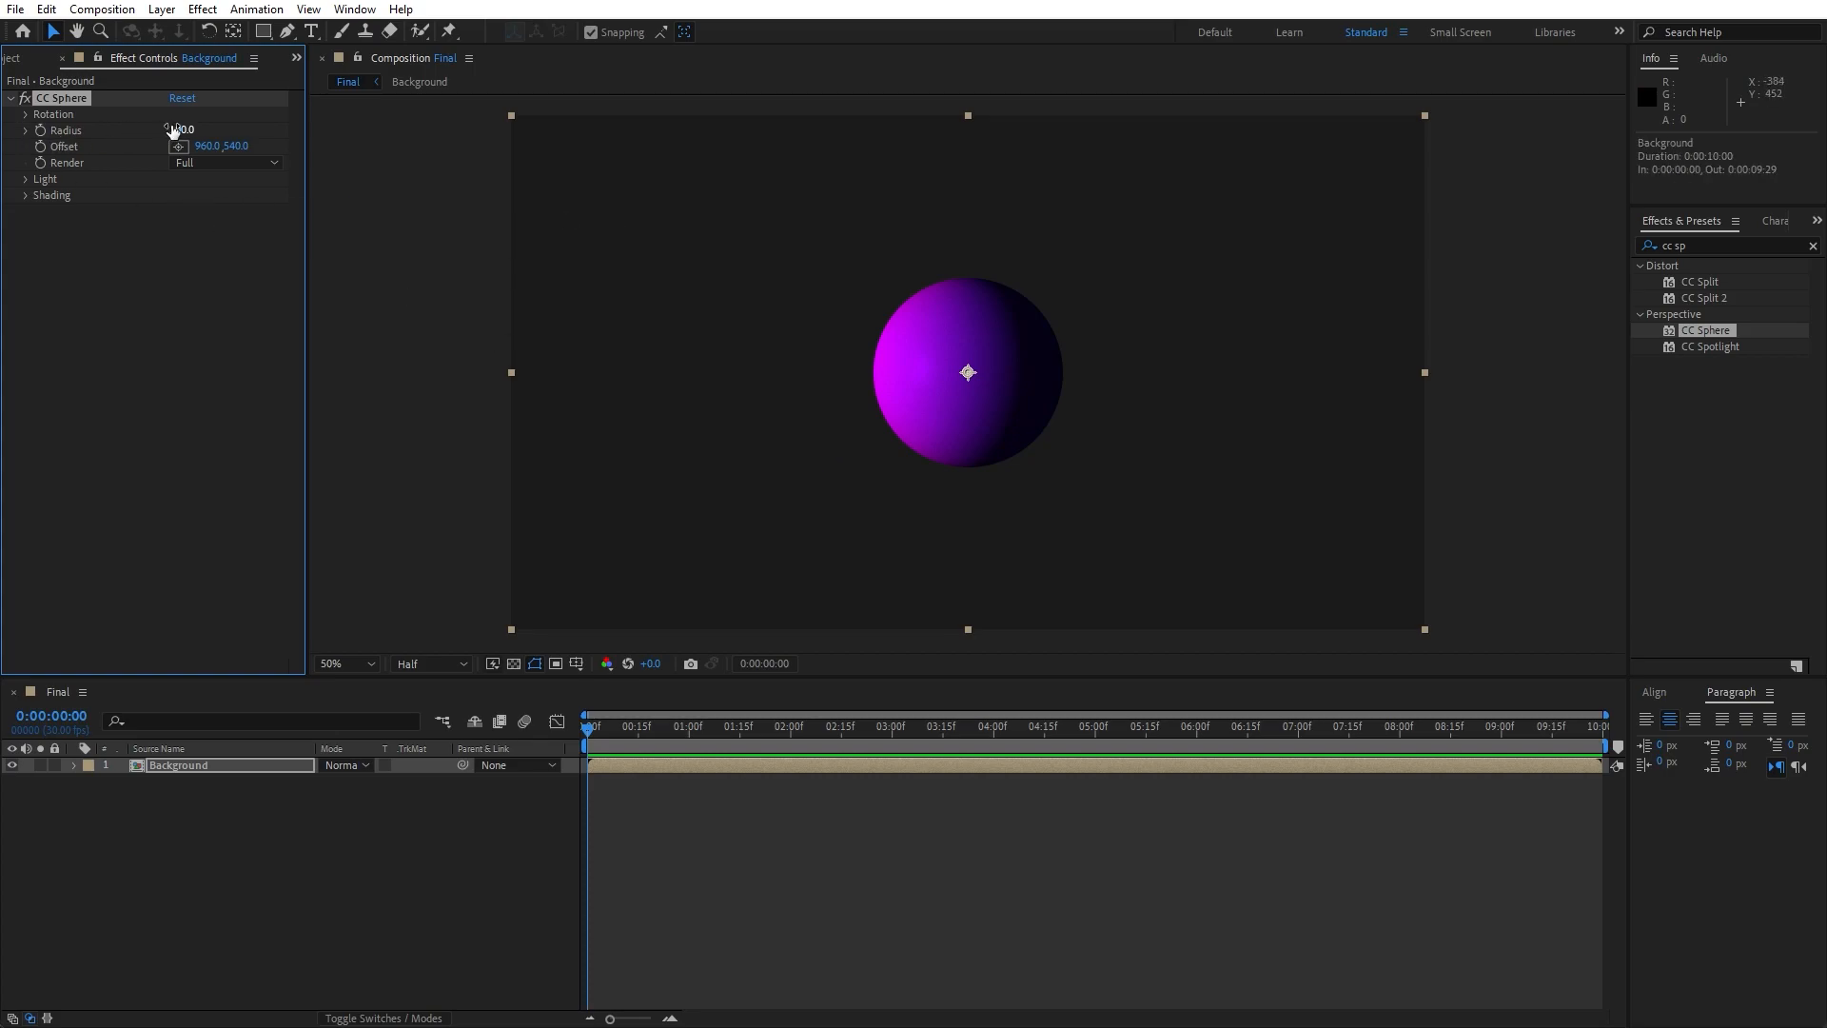
{"action": "type", "text": "1200"}
{"action": "left_click", "coordinate": [213, 357]}
- Set the CC Sphere's light intensity to 150 and its light height to 50
{"action": "left_click", "coordinate": [25, 179]}
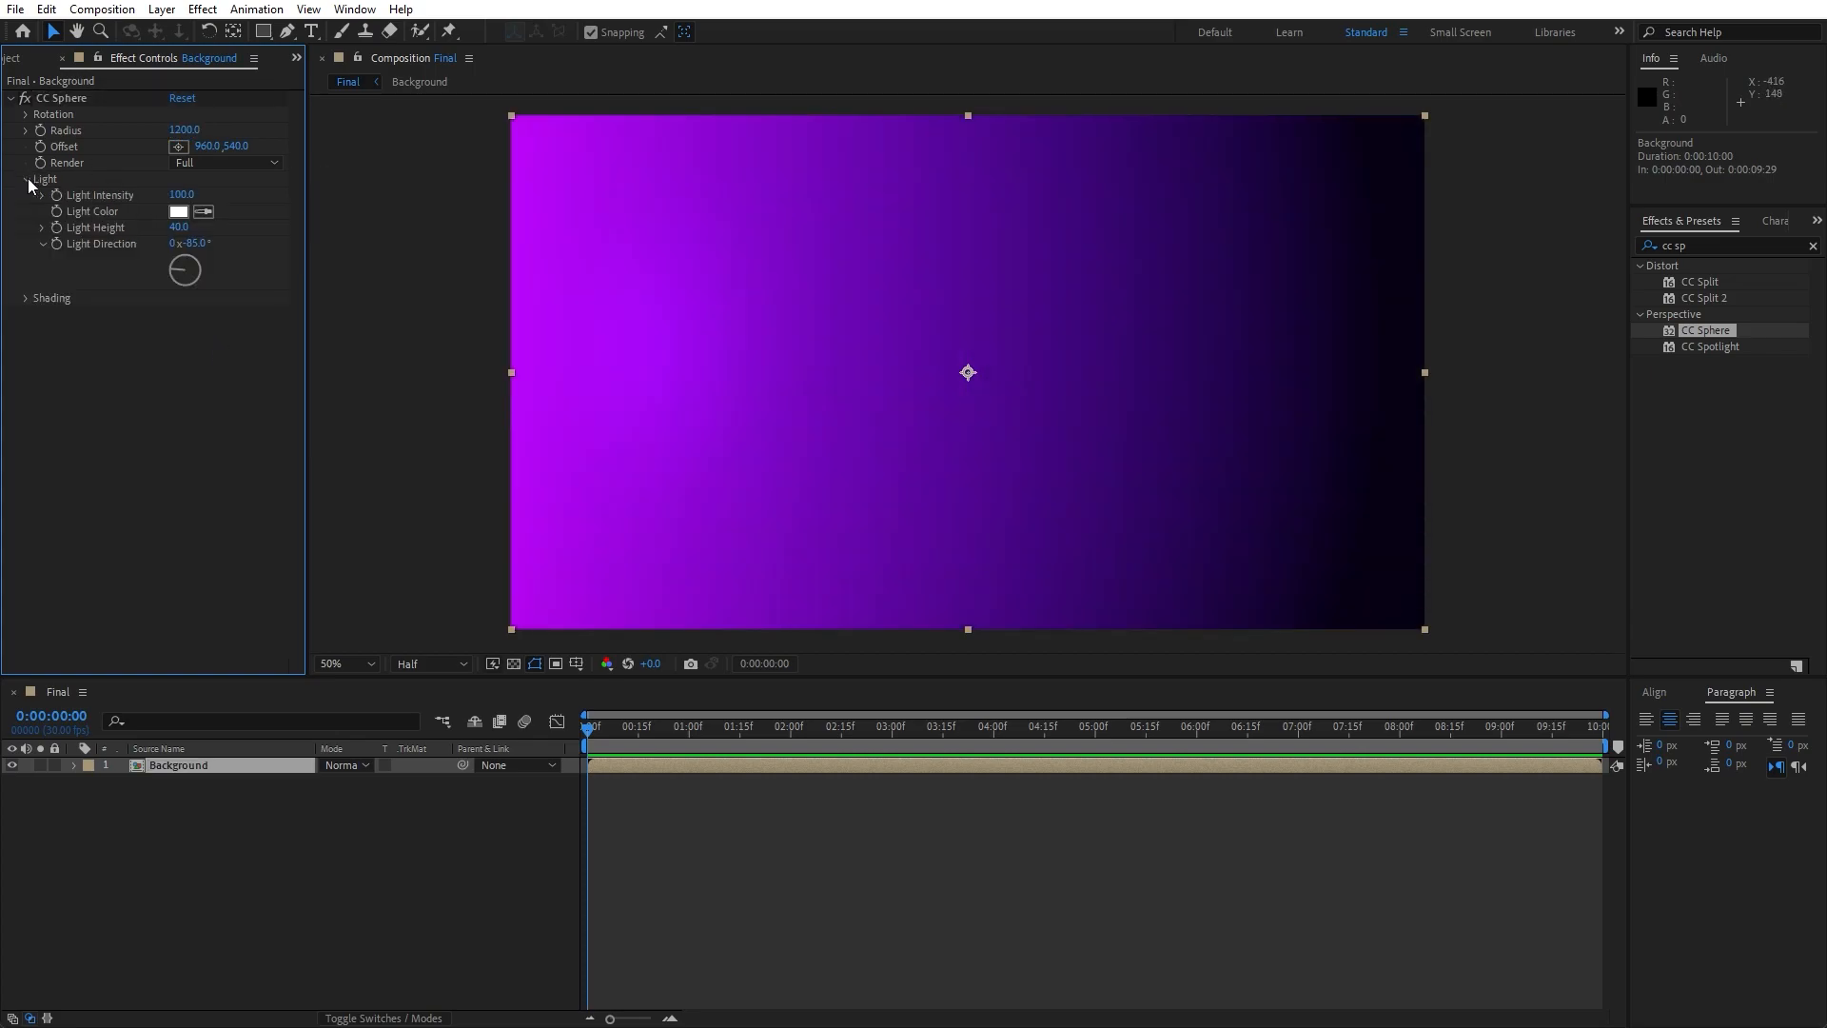
{"action": "left_click", "coordinate": [182, 196]}
{"action": "type", "text": "150"}
{"action": "left_click", "coordinate": [195, 328]}
{"action": "left_click", "coordinate": [181, 228]}
{"action": "type", "text": "50"}
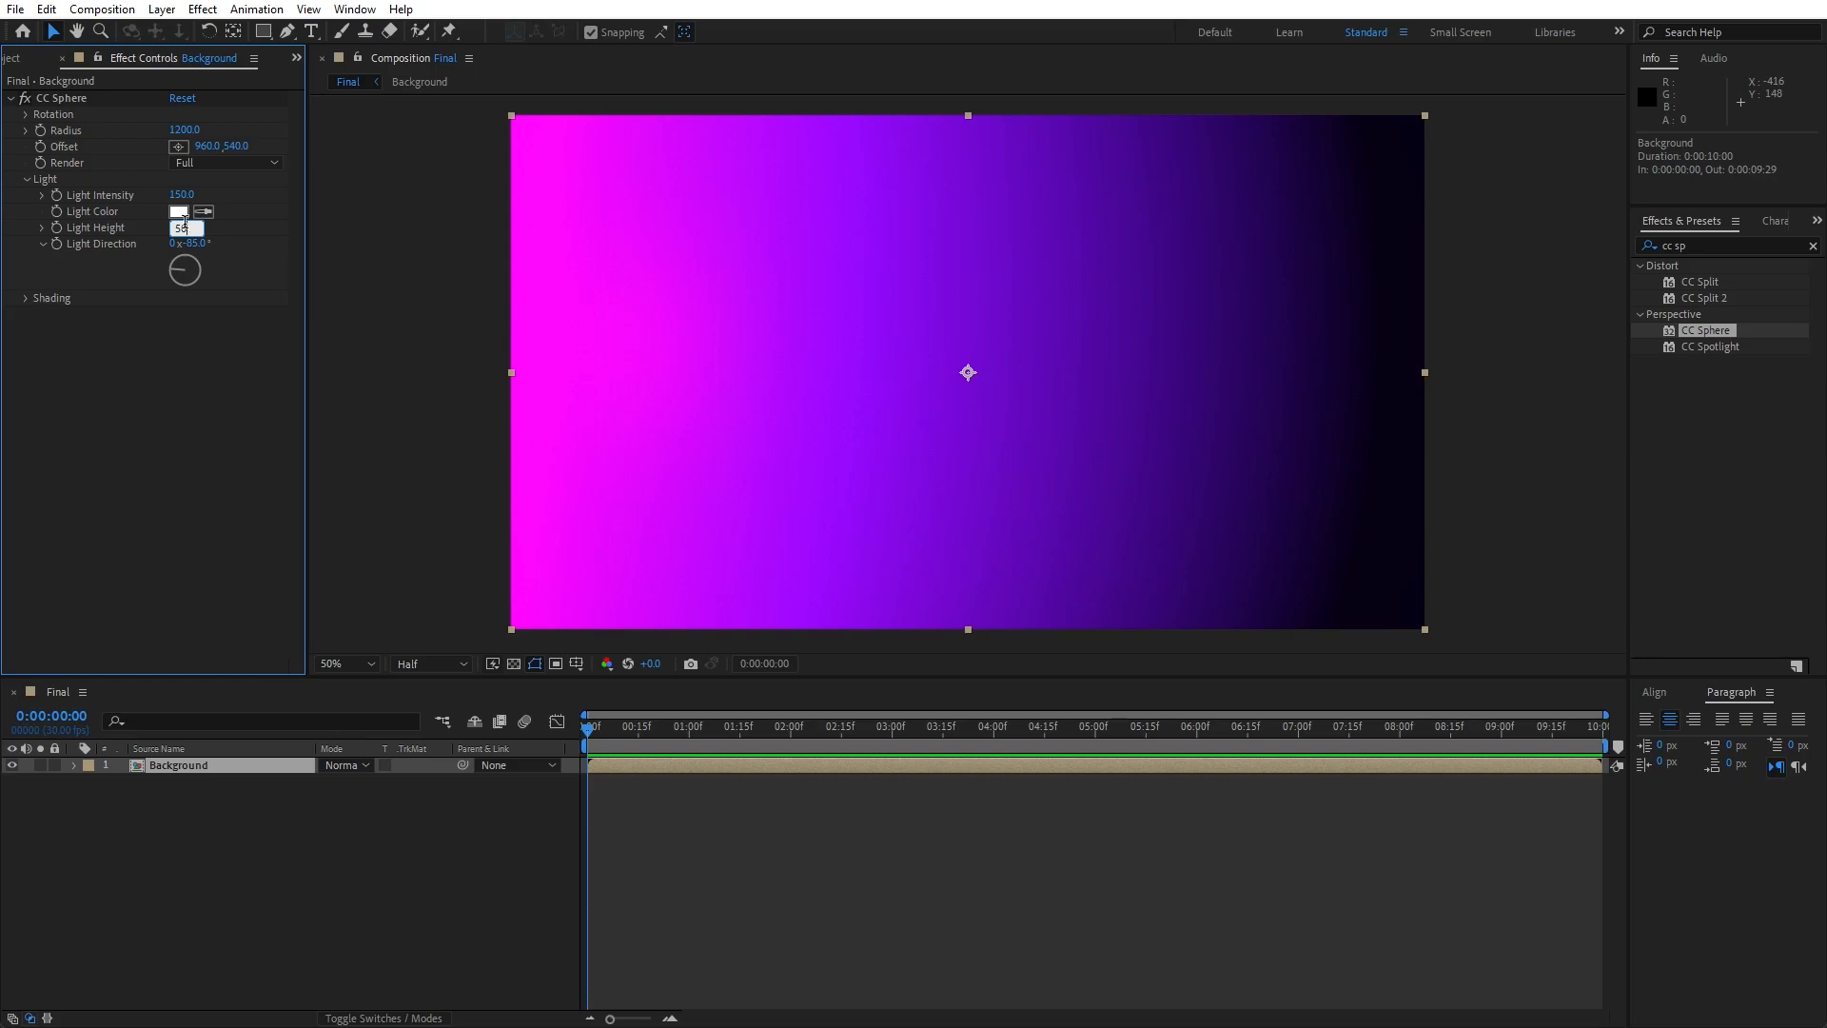
{"action": "left_click", "coordinate": [162, 413]}
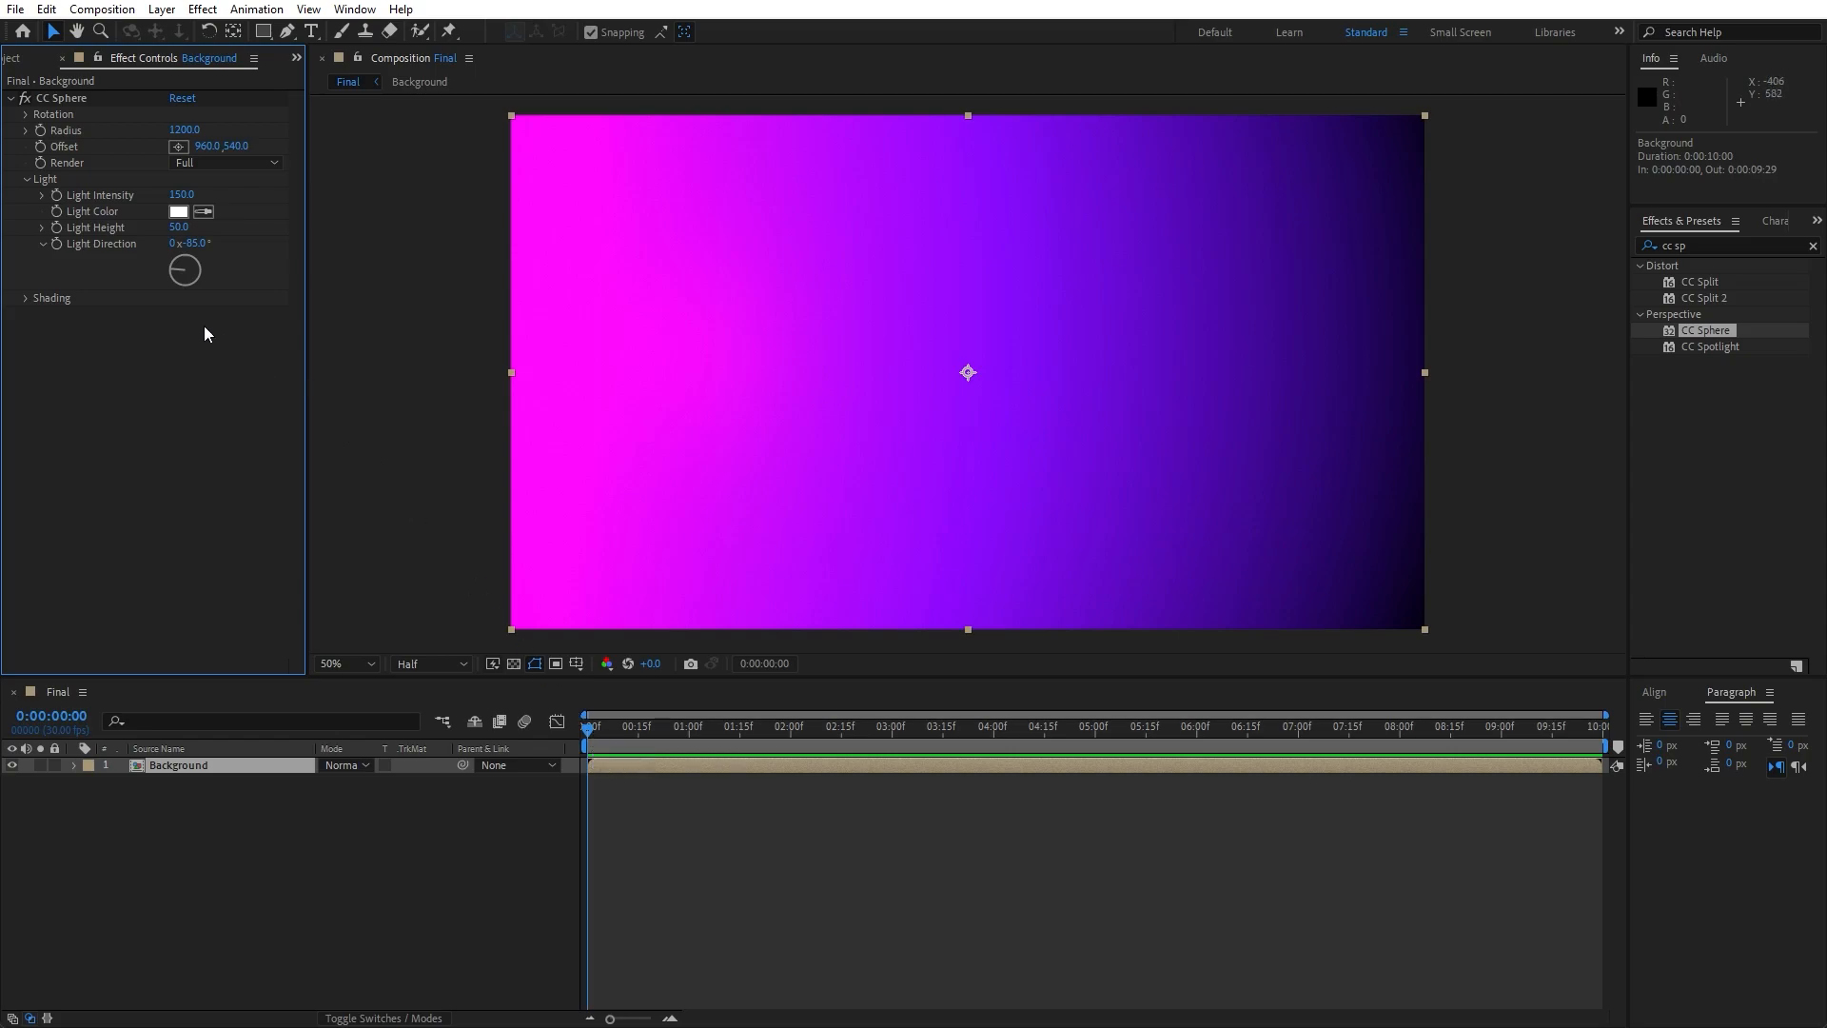
- Keyframe the CC Sphere's light direction from 0° at the composition start to one full revolution at 0:00:09:29
{"action": "left_click", "coordinate": [57, 244]}
{"action": "left_click", "coordinate": [191, 453]}
{"action": "left_click", "coordinate": [197, 243]}
{"action": "type", "text": "0"}
{"action": "key", "text": "Return"}
{"action": "left_click_drag", "start_coordinate": [651, 739], "coordinate": [1784, 736]}
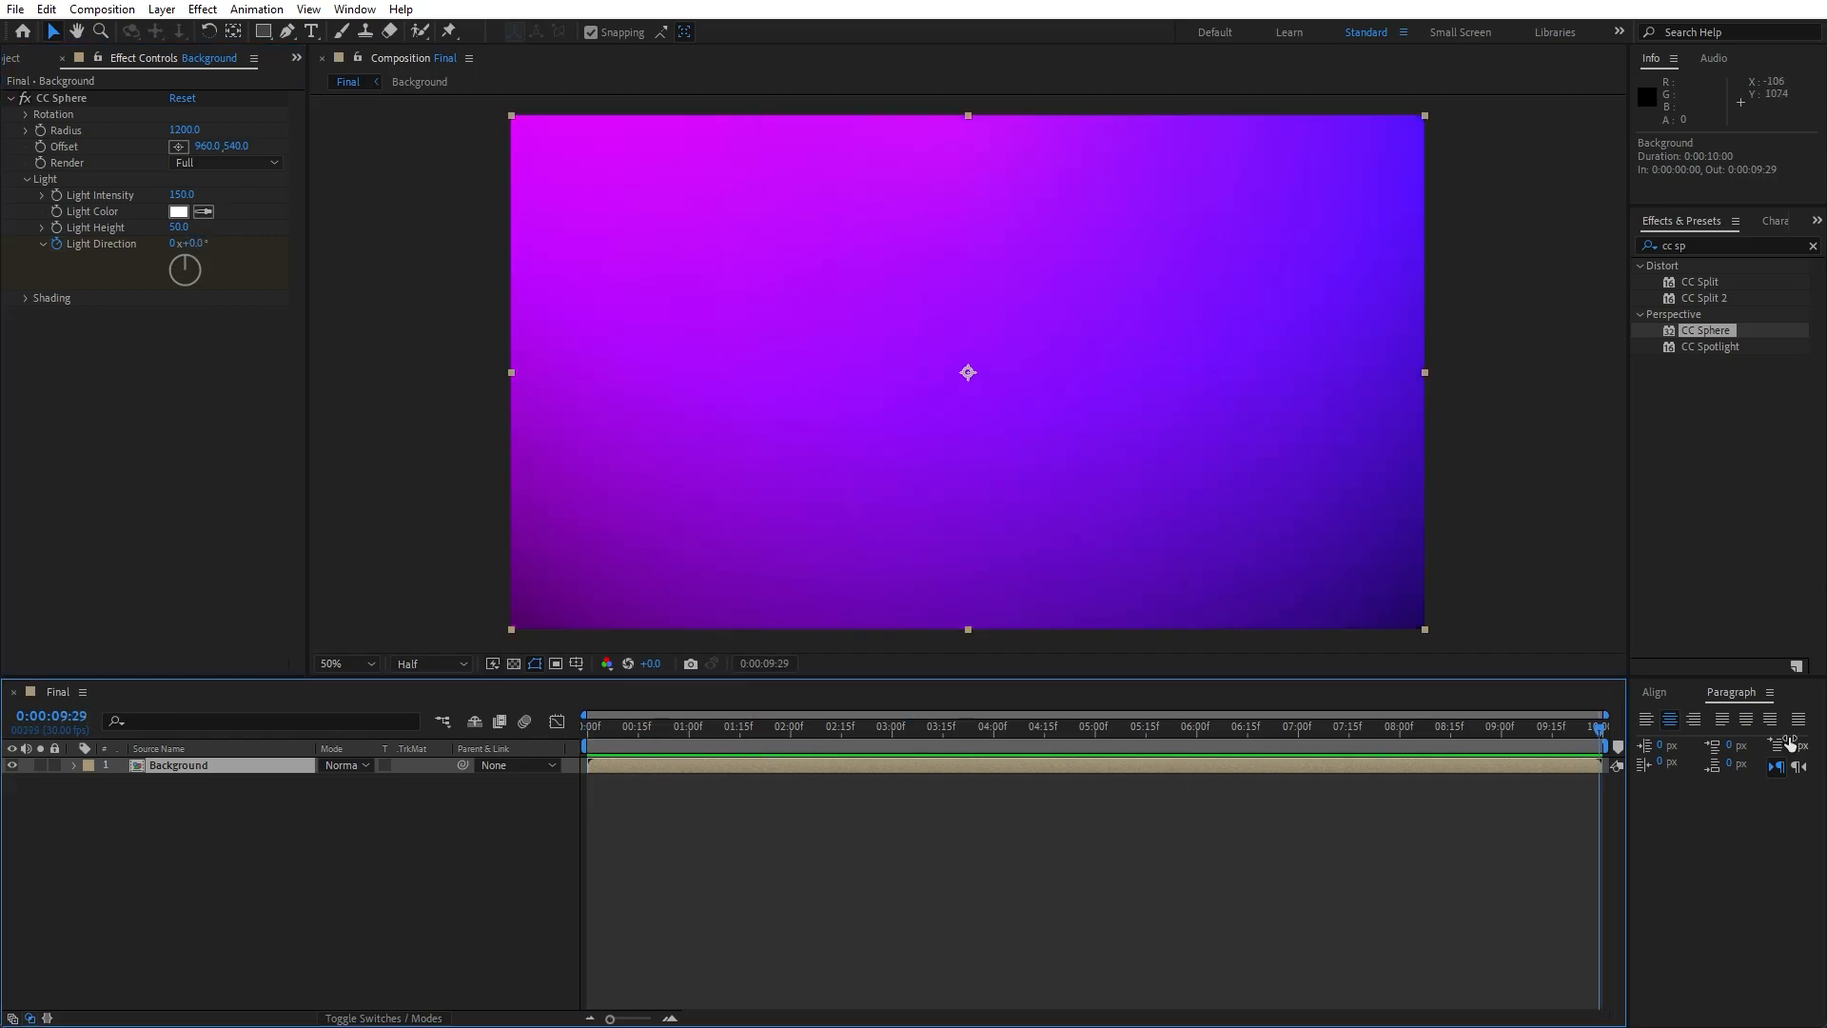
{"action": "left_click", "coordinate": [174, 244]}
{"action": "type", "text": "1"}
{"action": "key", "text": "Return"}
- Preview the rotating light animation and stop at 0:00:03:06
{"action": "left_click", "coordinate": [651, 740]}
{"action": "key", "text": "space"}
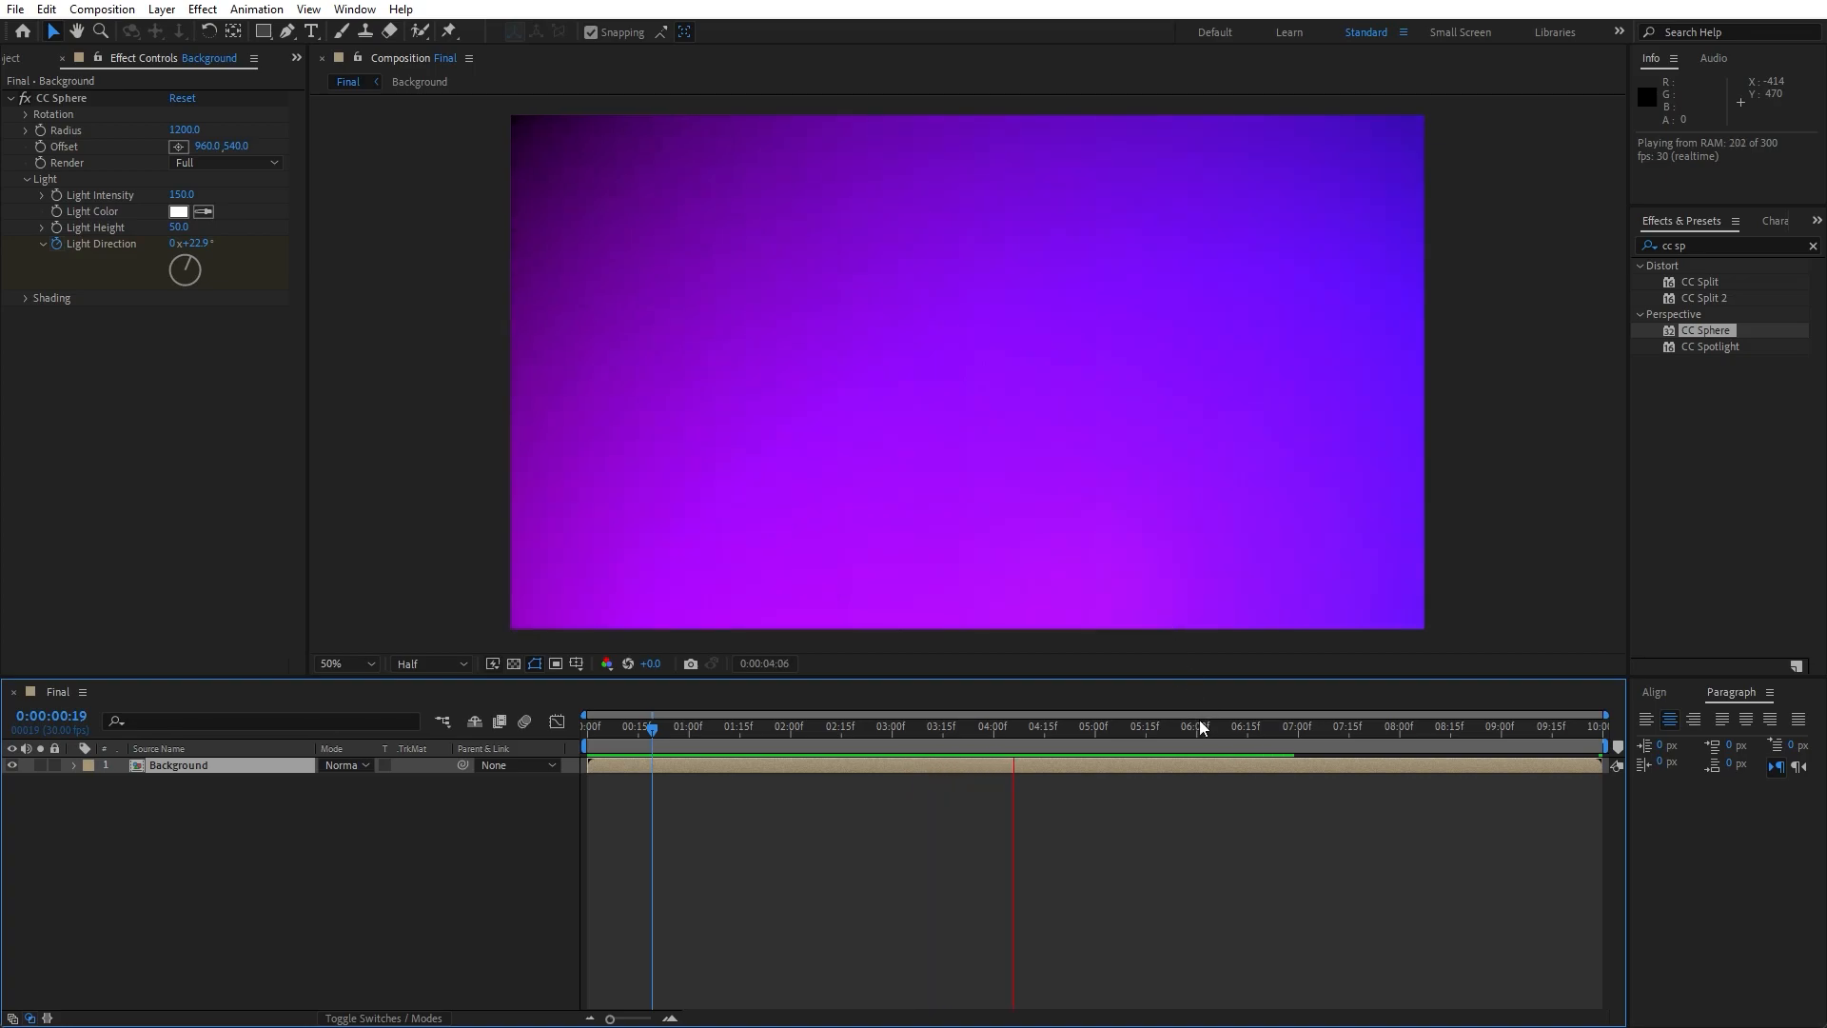
{"action": "left_click", "coordinate": [912, 729]}
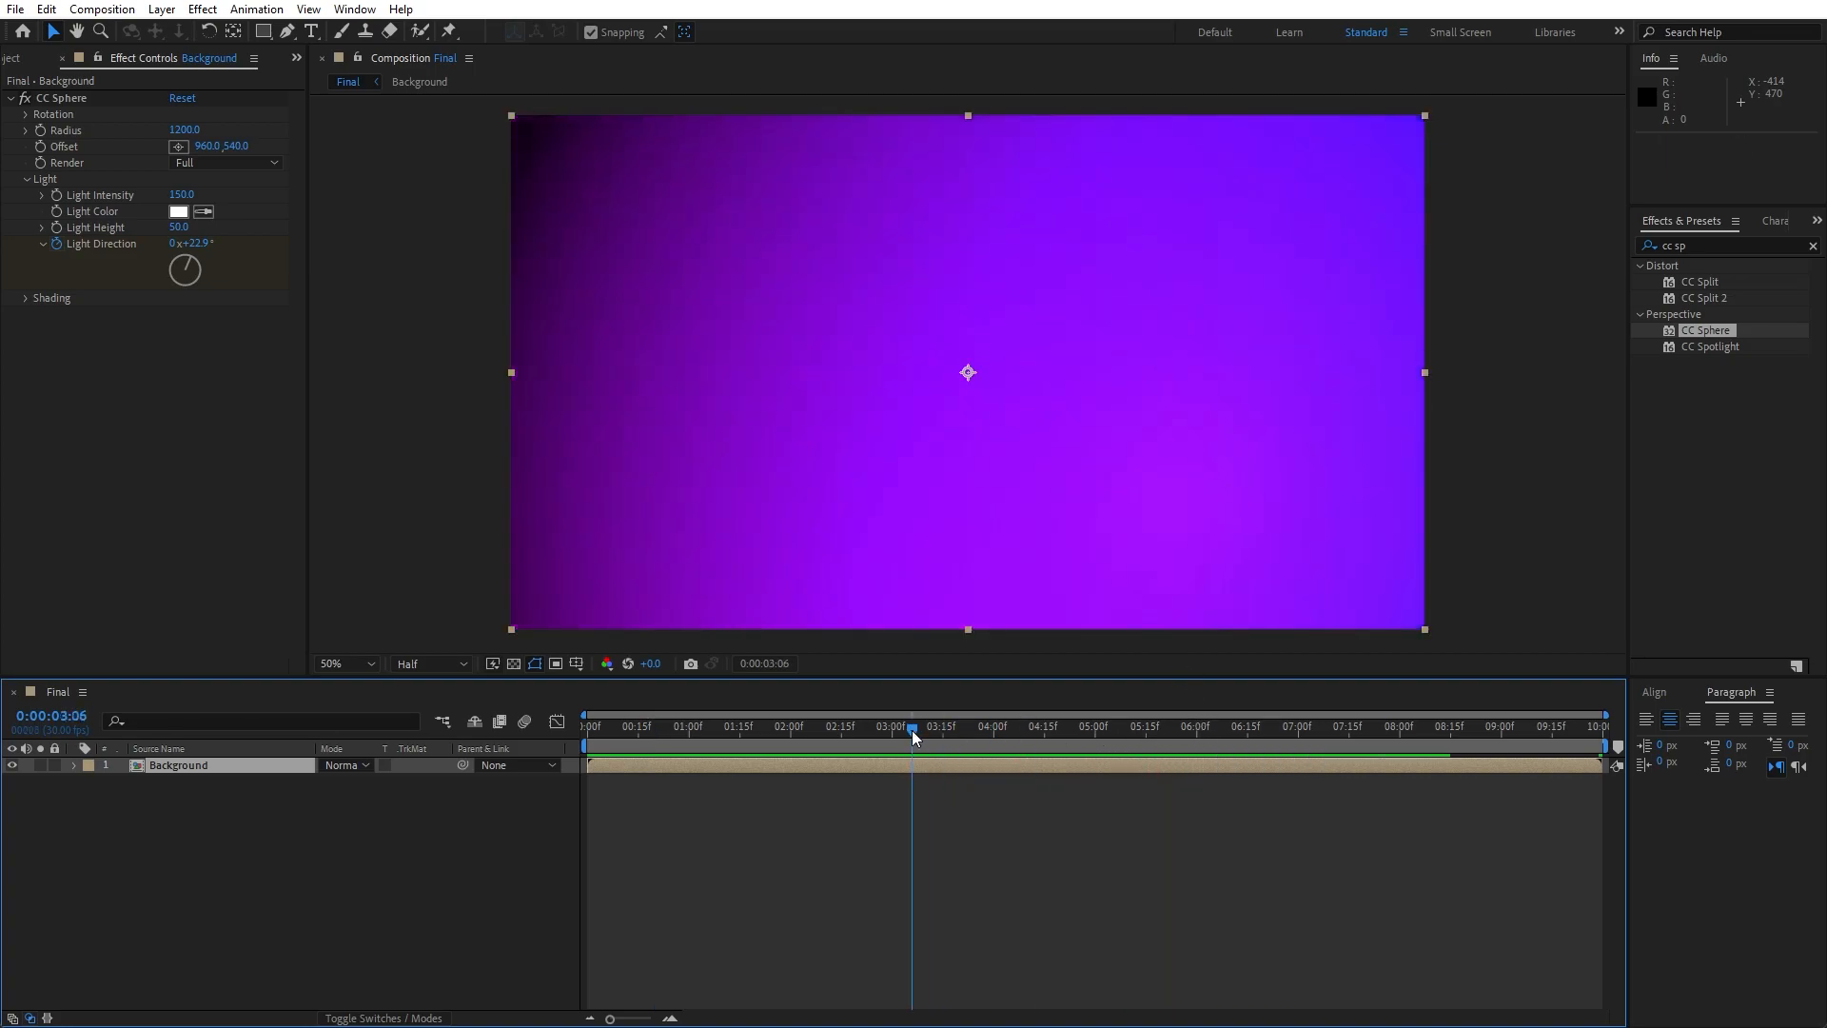
- In the CC Sphere's shading settings, set Ambient to 30, Diffuse to 60 and Specular to 15
{"action": "left_click", "coordinate": [24, 299]}
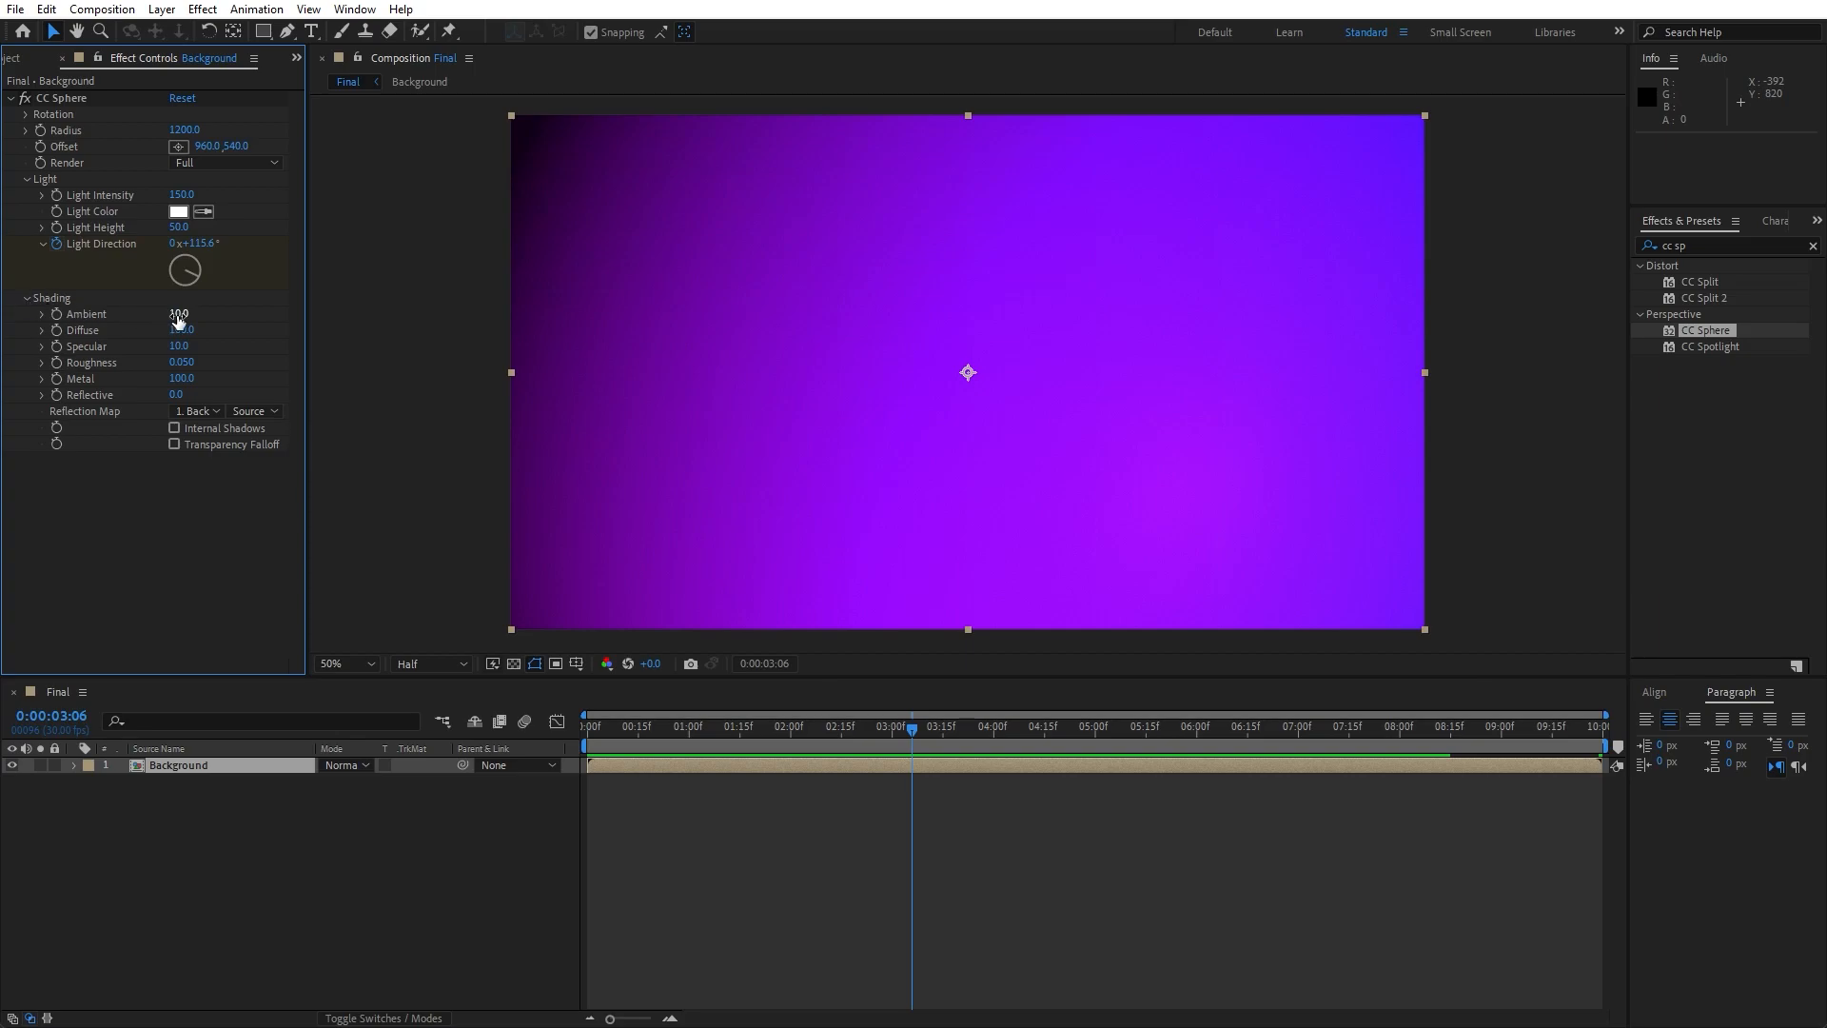
{"action": "left_click_drag", "start_coordinate": [178, 320], "coordinate": [175, 315]}
{"action": "left_click", "coordinate": [177, 313]}
{"action": "type", "text": "30"}
{"action": "left_click", "coordinate": [186, 539]}
{"action": "left_click", "coordinate": [184, 330]}
{"action": "type", "text": "60"}
{"action": "left_click", "coordinate": [194, 519]}
{"action": "left_click", "coordinate": [177, 346]}
{"action": "type", "text": "15"}
{"action": "left_click", "coordinate": [181, 549]}
- Raise the sphere shading's Roughness to about 0.107, and set Metal to 15 and Reflective to 30
{"action": "left_click_drag", "start_coordinate": [181, 362], "coordinate": [244, 375]}
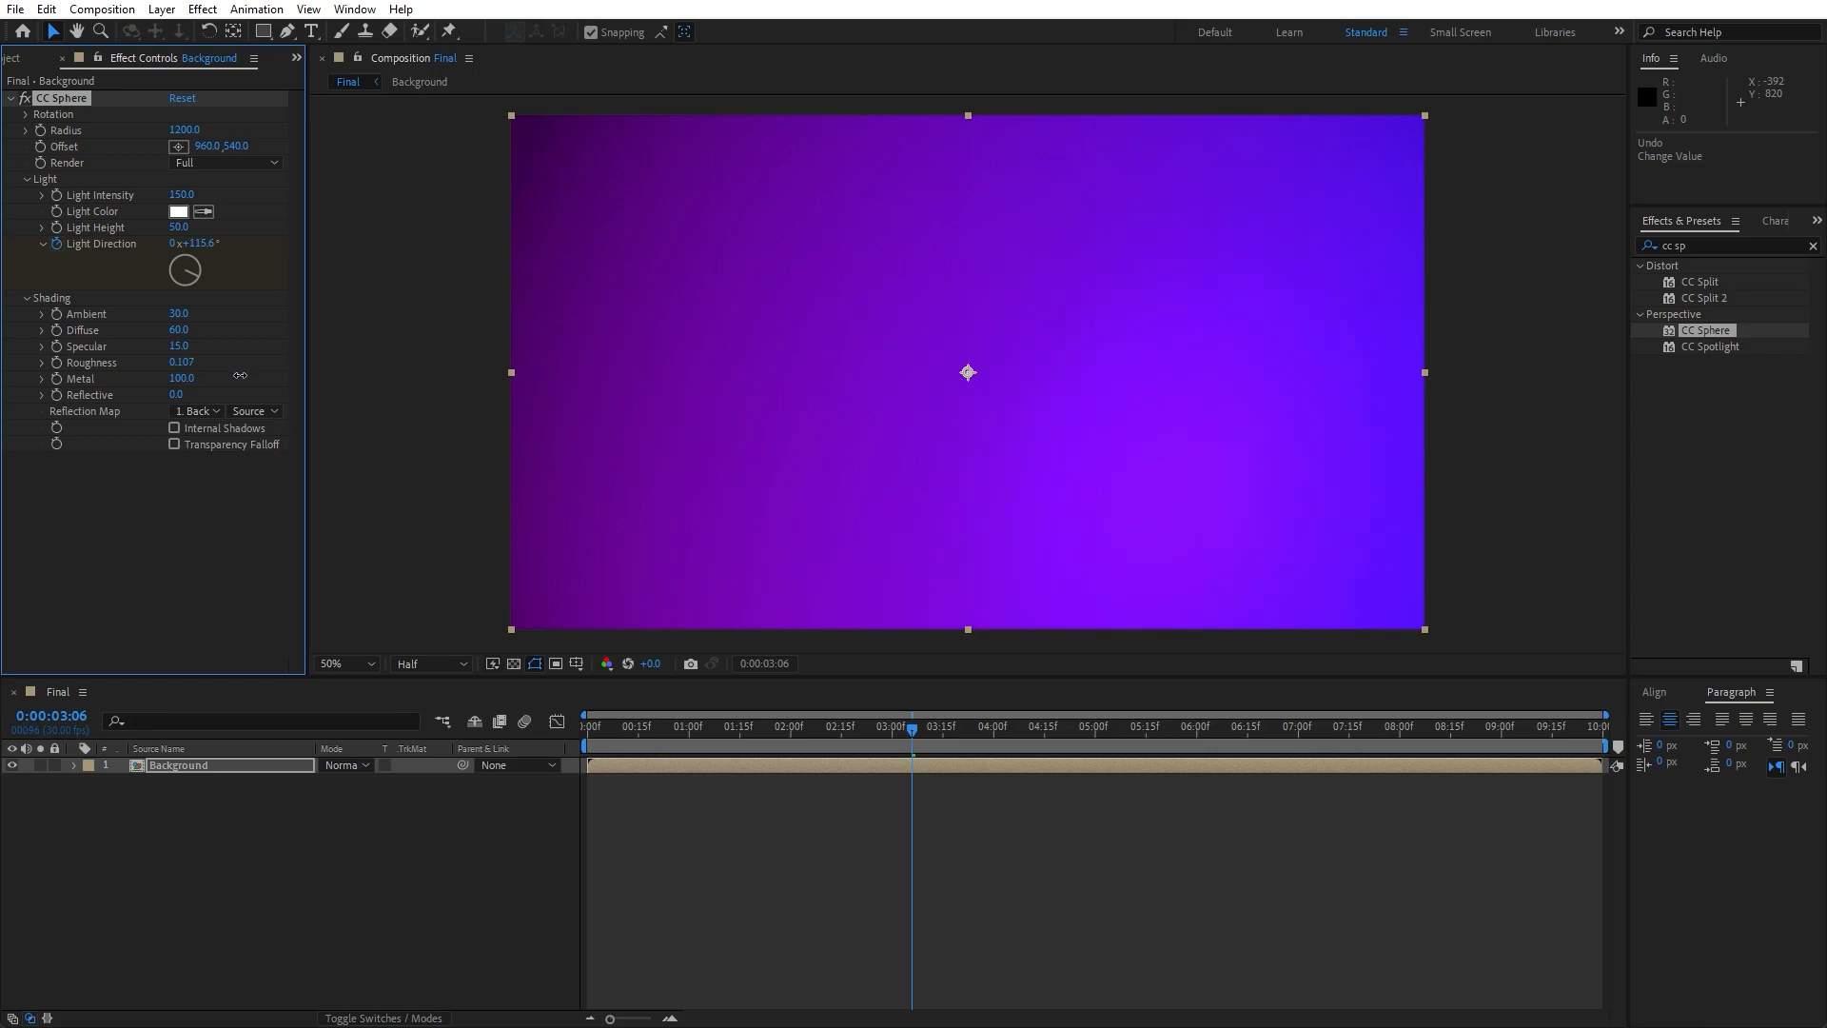
{"action": "left_click", "coordinate": [184, 379]}
{"action": "type", "text": "15"}
{"action": "left_click", "coordinate": [187, 538]}
{"action": "left_click", "coordinate": [179, 395]}
{"action": "type", "text": "30"}
{"action": "left_click", "coordinate": [185, 564]}
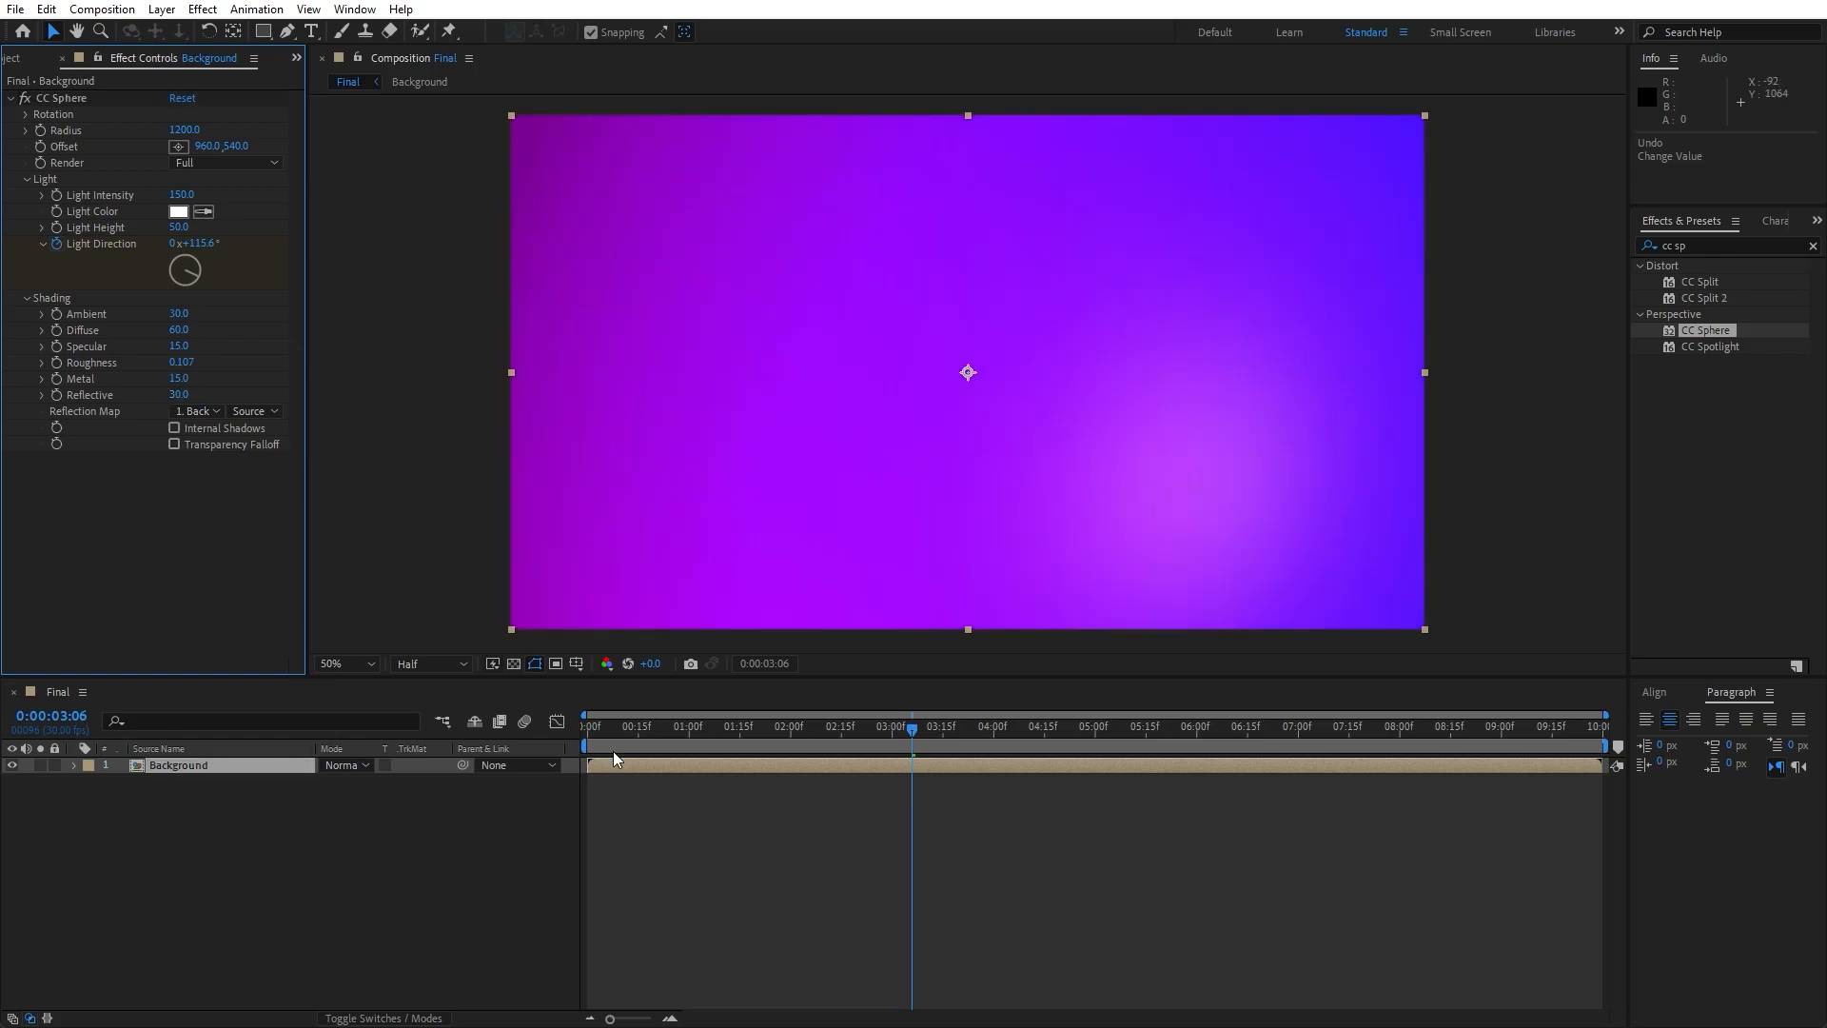
- Review the shading at 0:00:00:16, and add the Turbulent Displace effect below CC Sphere on the Background layer
{"action": "mouse_move", "coordinate": [641, 733]}
{"action": "left_mouse_down"}
{"action": "mouse_move", "coordinate": [571, 733]}
{"action": "mouse_move", "coordinate": [1135, 735]}
{"action": "mouse_move", "coordinate": [641, 738]}
{"action": "left_mouse_up"}
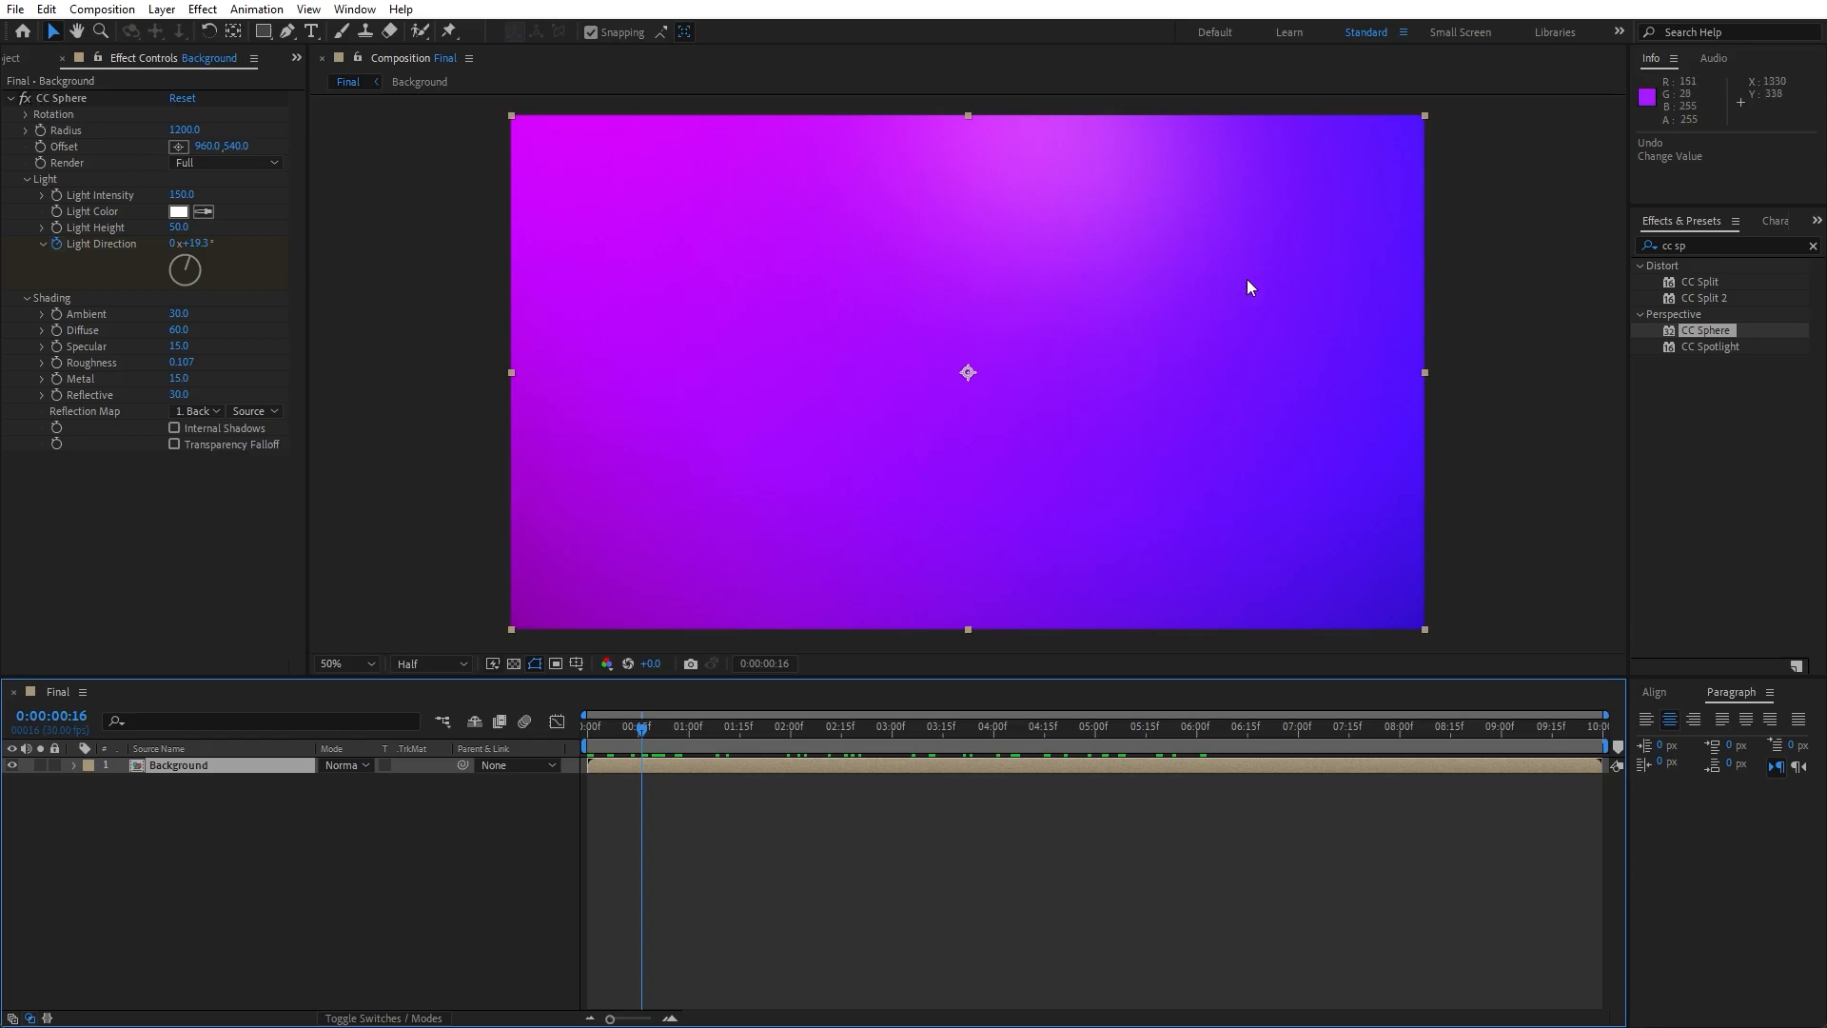
{"action": "left_click", "coordinate": [1713, 245]}
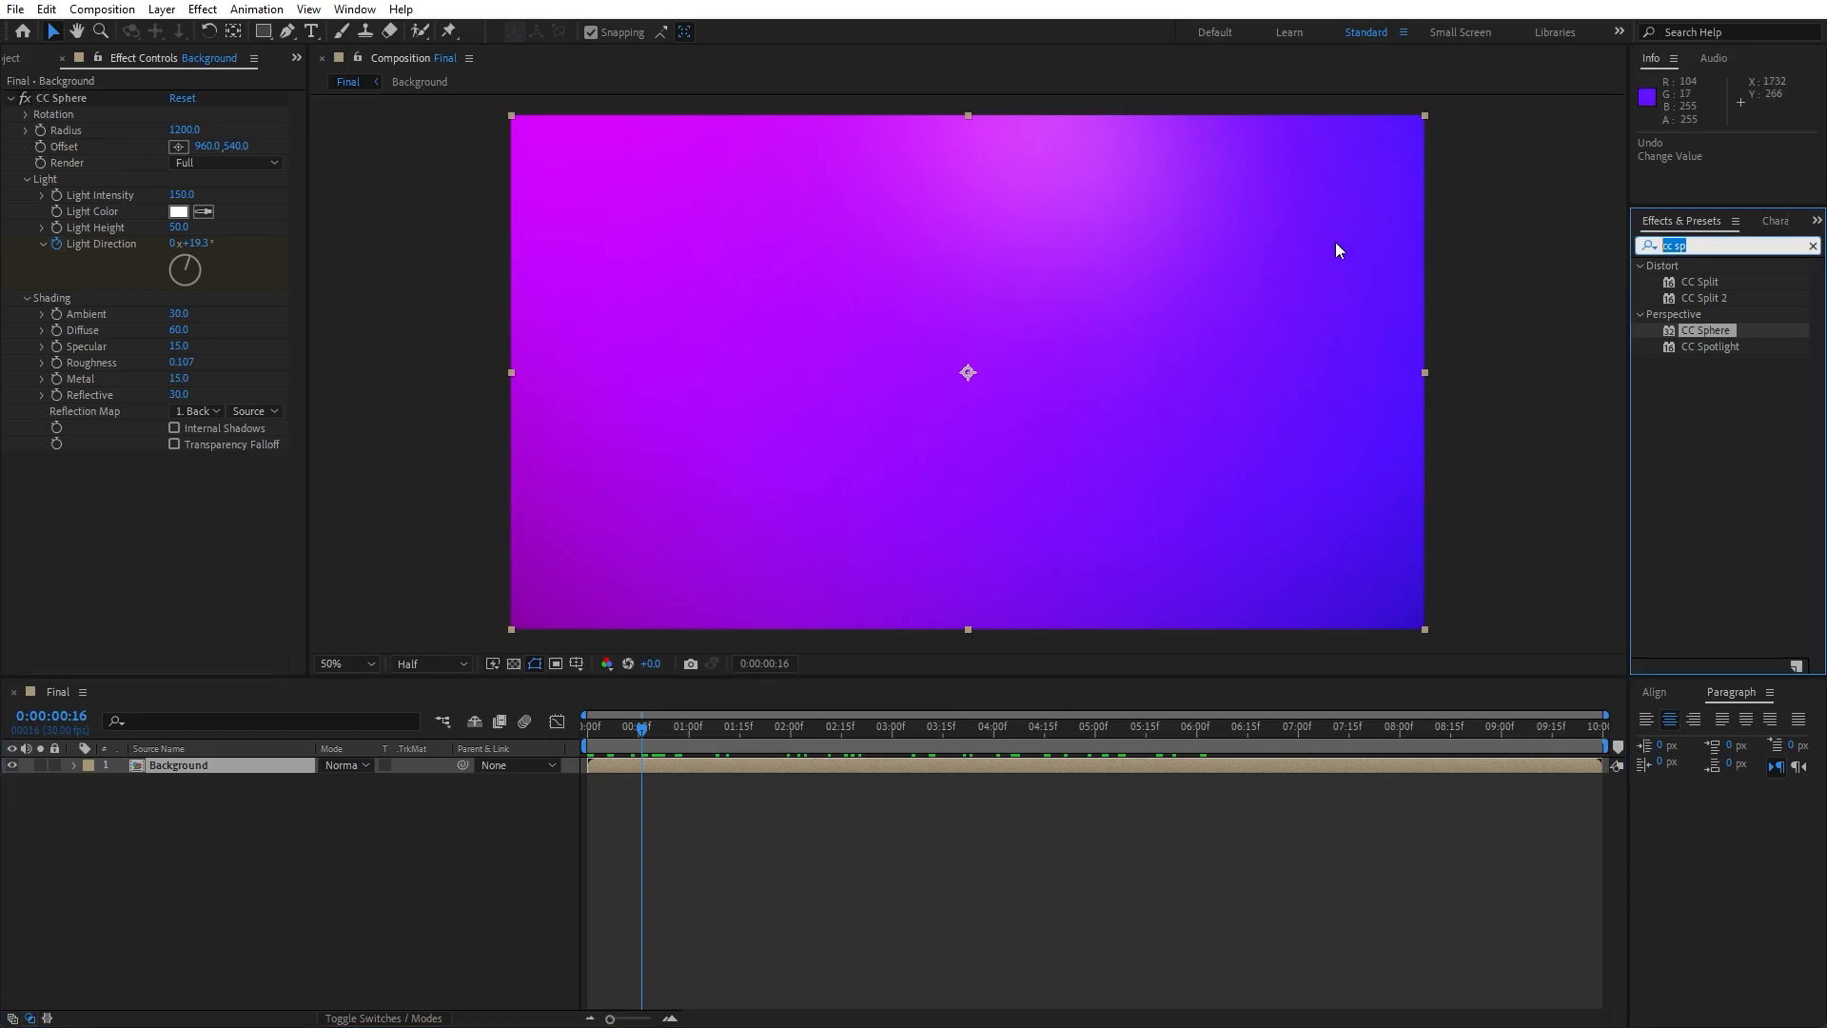
{"action": "type", "text": "turbu"}
{"action": "left_click_drag", "start_coordinate": [1725, 281], "coordinate": [152, 533]}
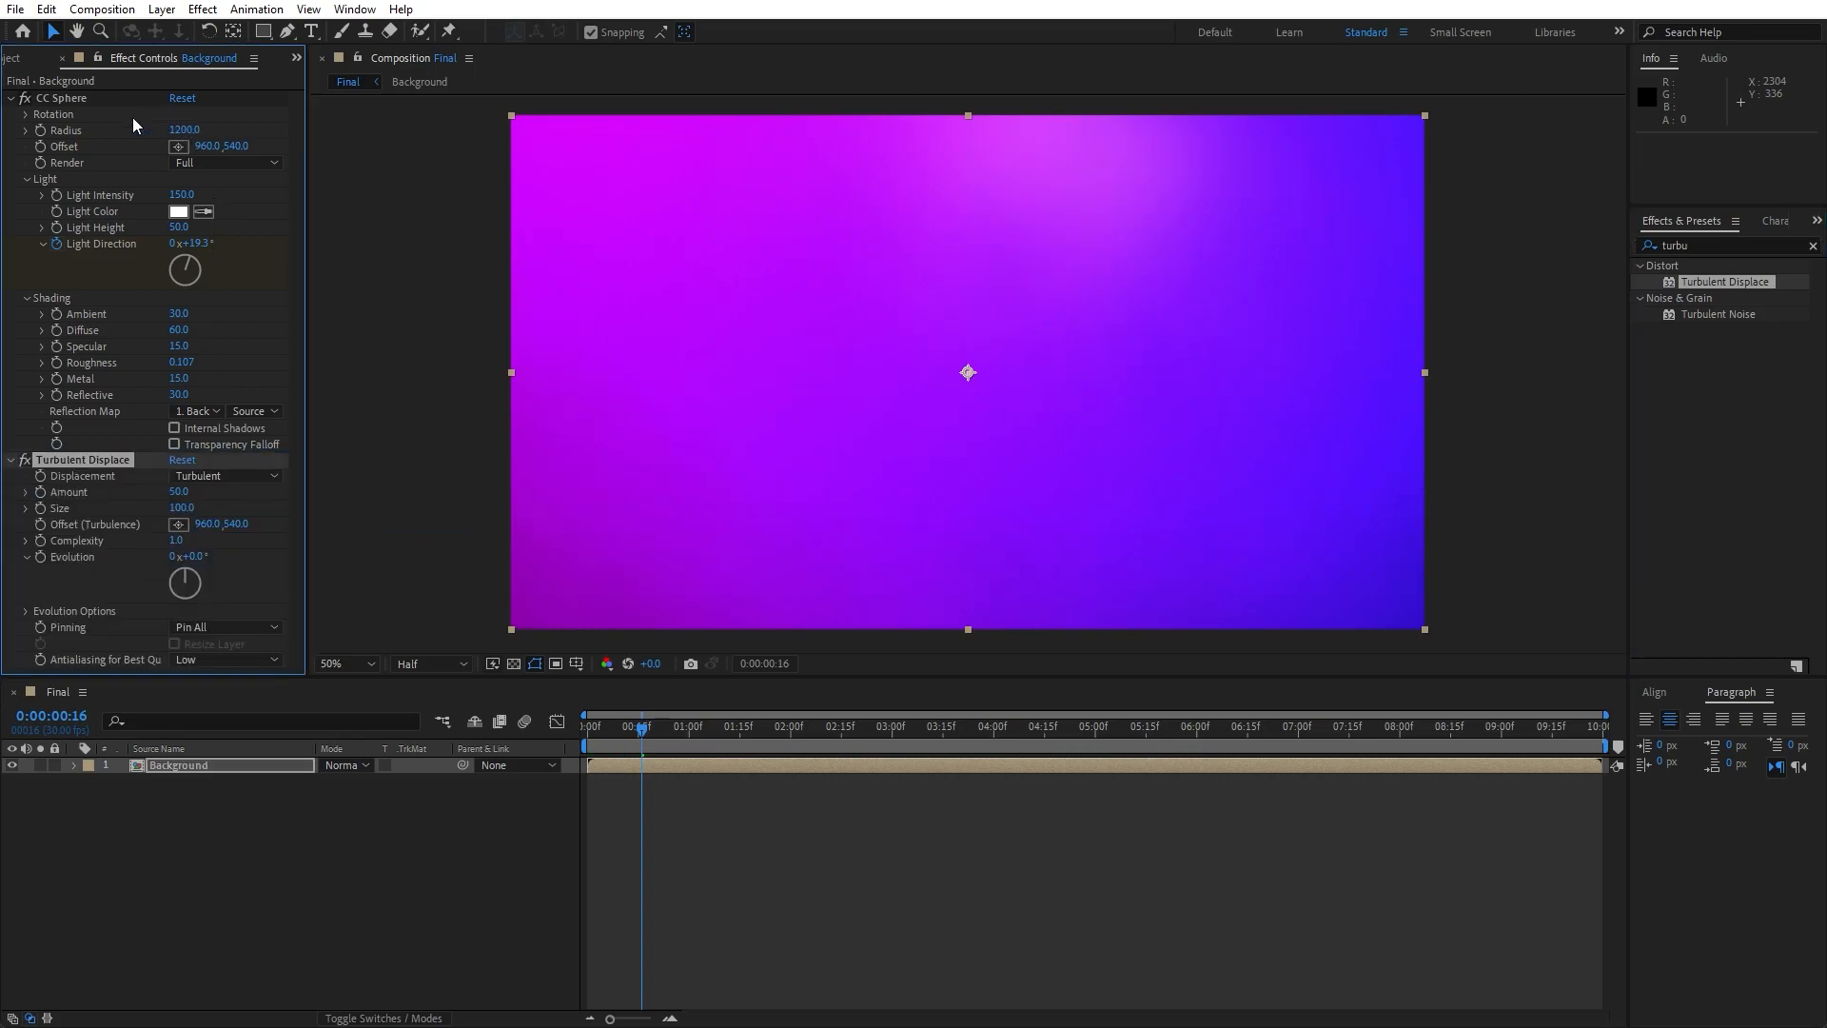
- Reduce the CC Sphere Radius to 800 on the Background layer to expose the displaced sphere edge
{"action": "left_click", "coordinate": [184, 129]}
{"action": "type", "text": "867"}
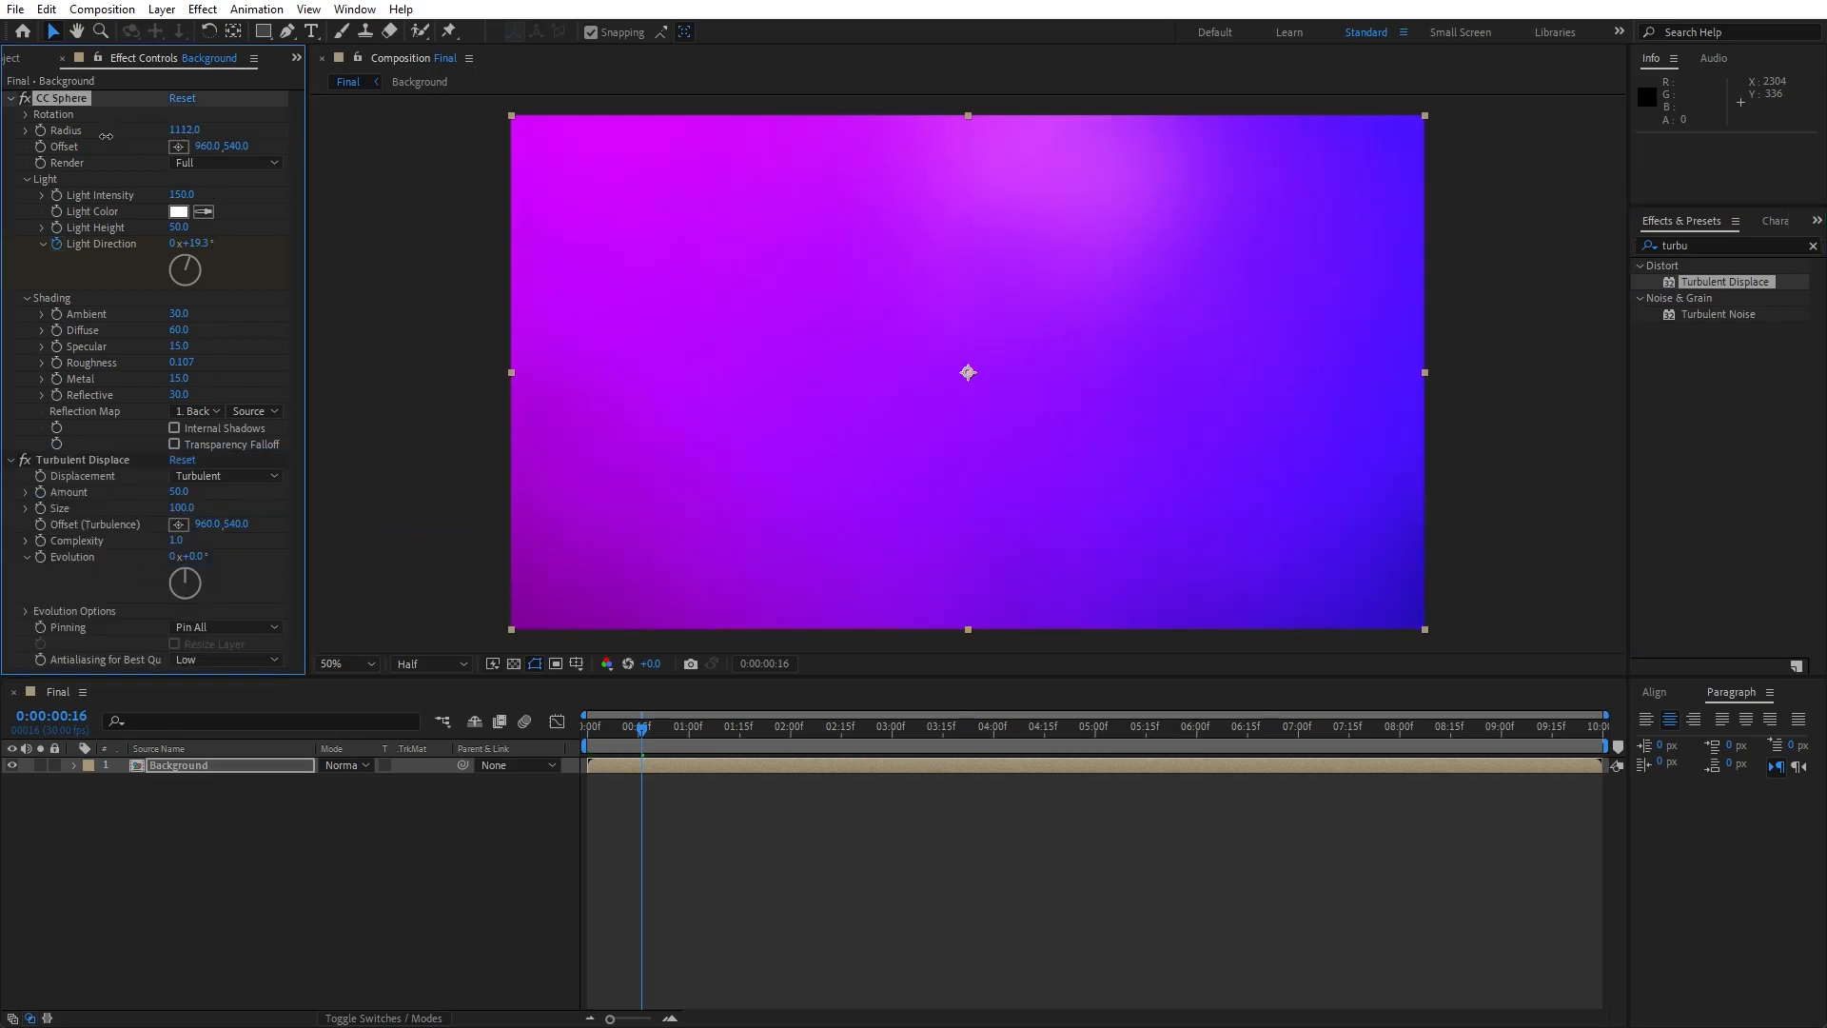
{"action": "key", "text": "Return"}
{"action": "left_click_drag", "start_coordinate": [185, 129], "coordinate": [121, 129]}
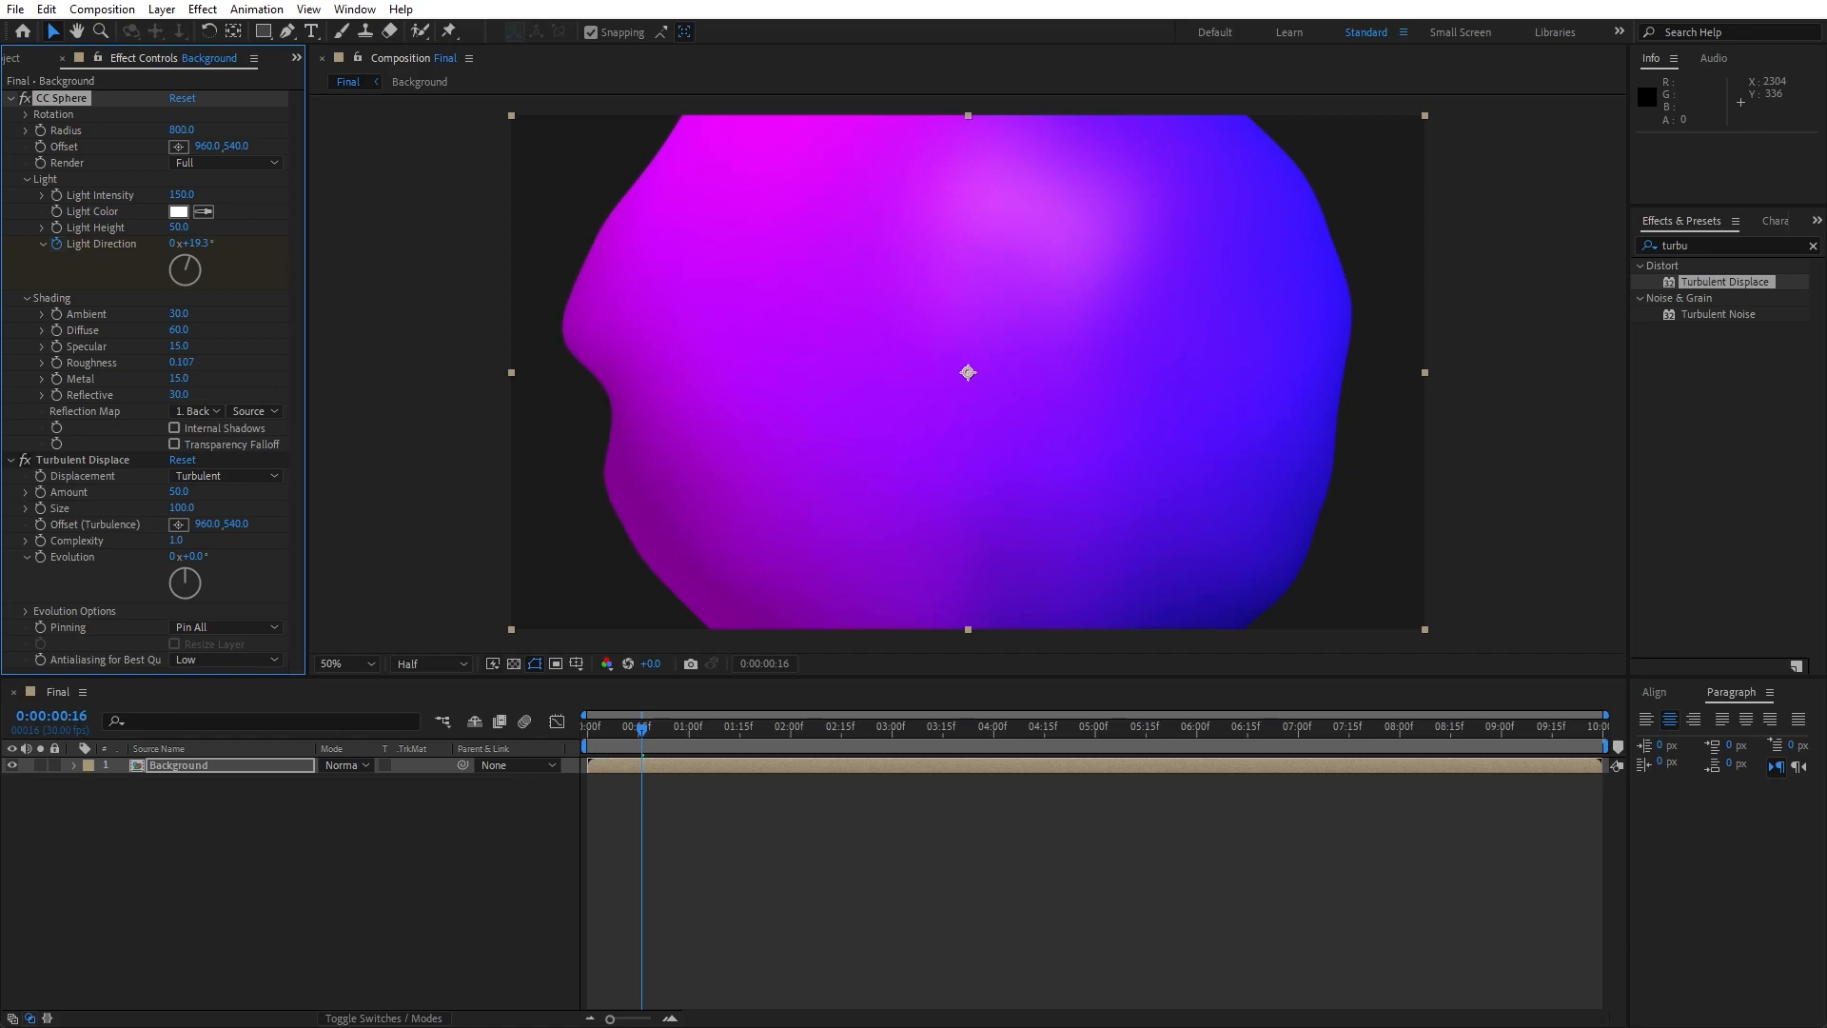
- Set the Turbulent Displace Size to 140 and look through its displacement types, keeping Turbulent
{"action": "left_click", "coordinate": [179, 508]}
{"action": "type", "text": "140"}
{"action": "left_click", "coordinate": [225, 870]}
{"action": "left_click", "coordinate": [230, 476]}
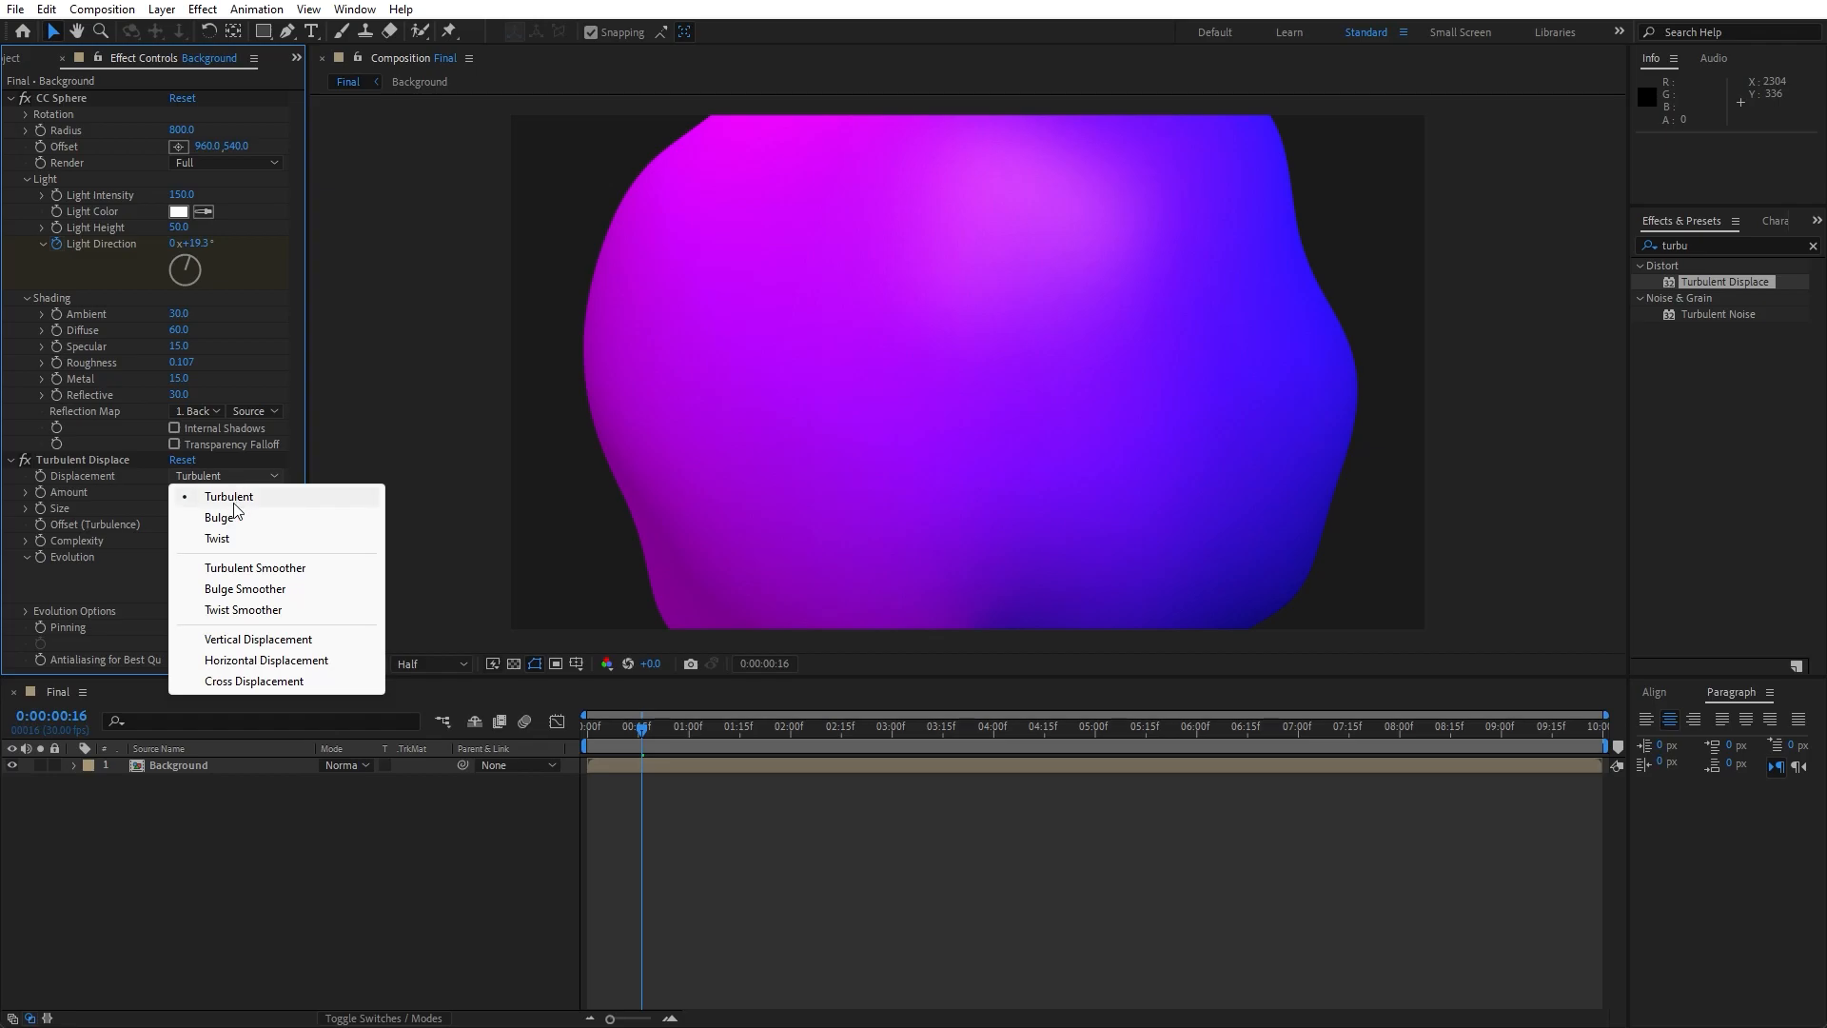
{"action": "left_click", "coordinate": [252, 852]}
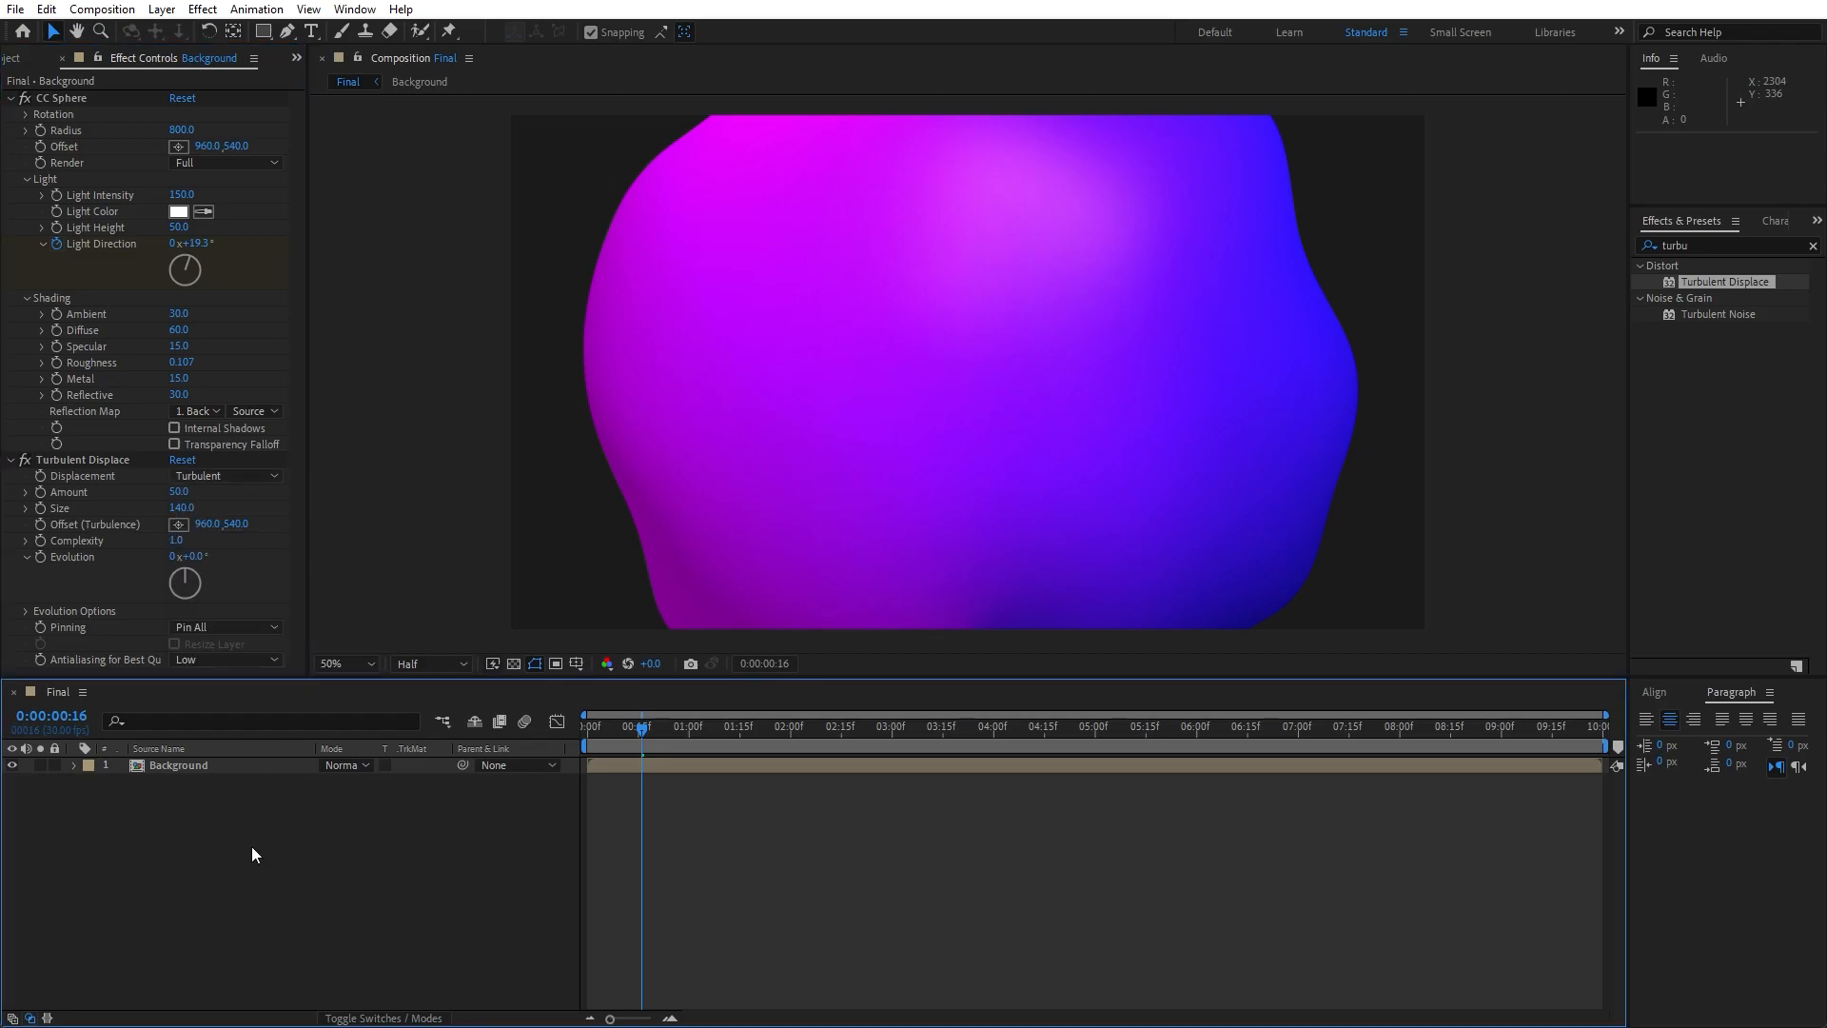
- Set the CC Sphere Radius back to 1200 and collapse both effects' settings
{"action": "left_click", "coordinate": [180, 130]}
{"action": "type", "text": "120"}
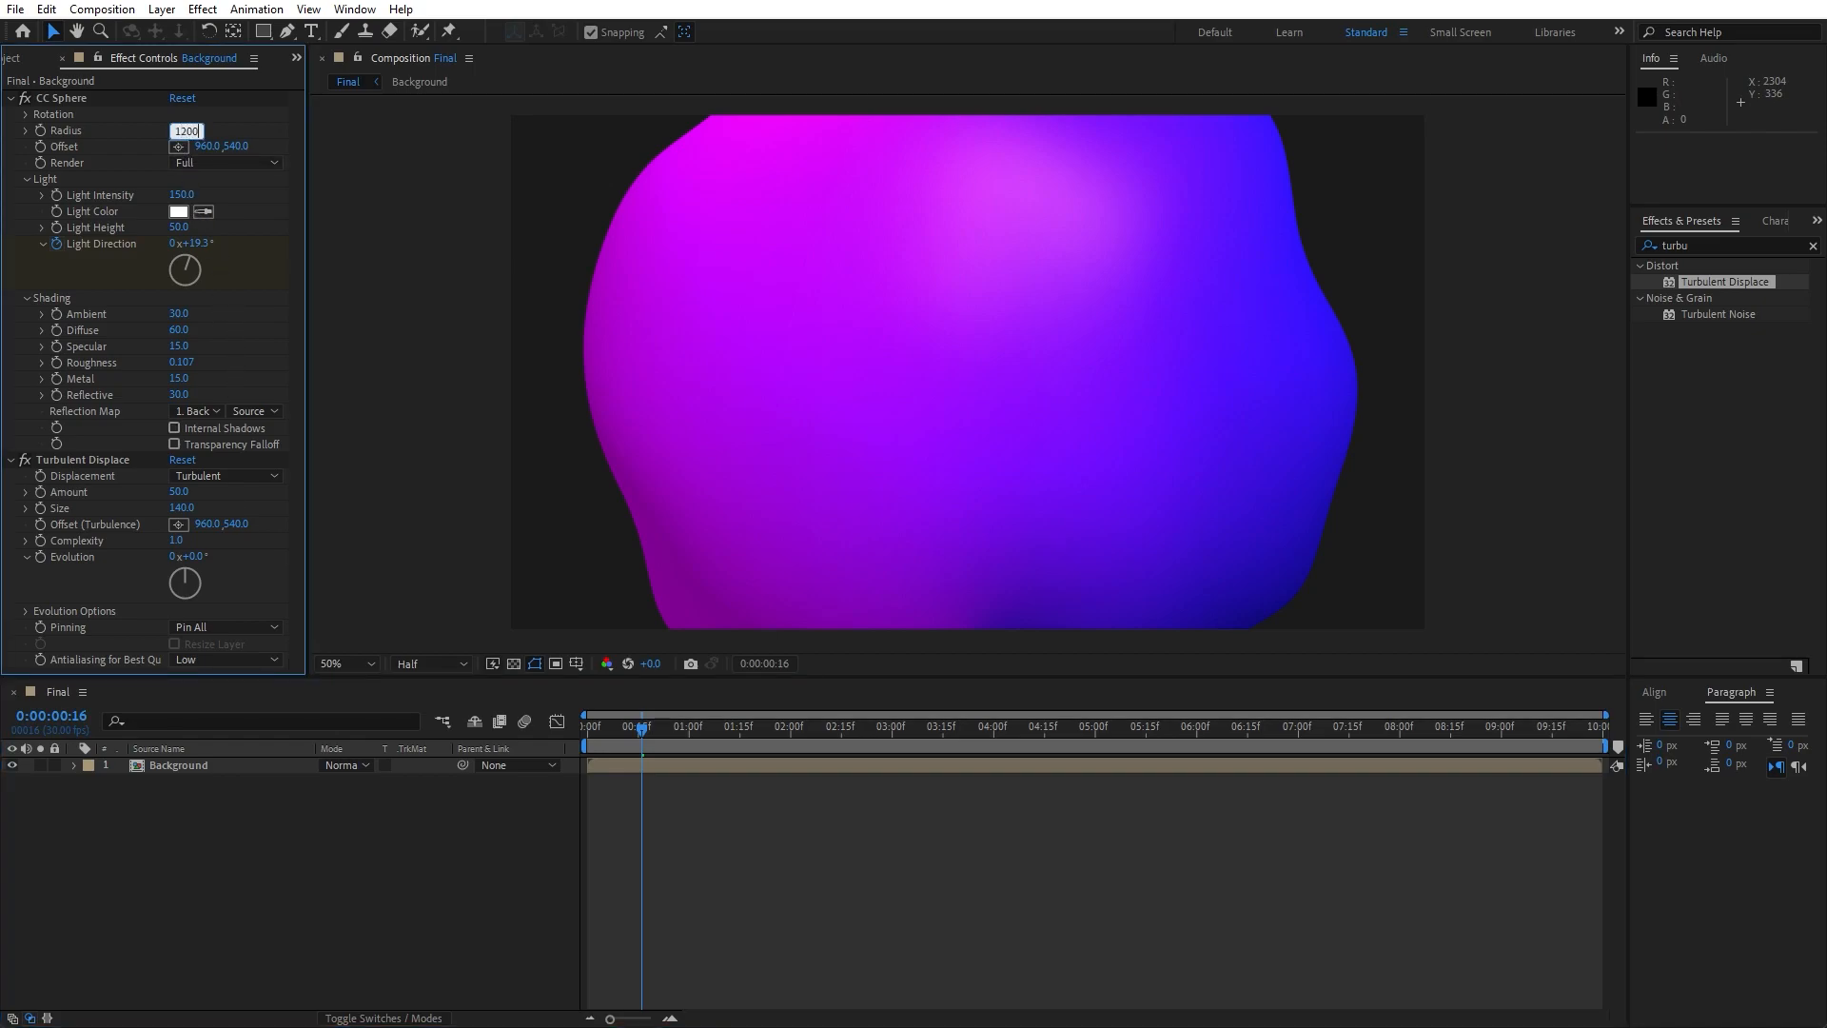
{"action": "type", "text": "0"}
{"action": "key", "text": "Return"}
{"action": "left_click", "coordinate": [11, 99]}
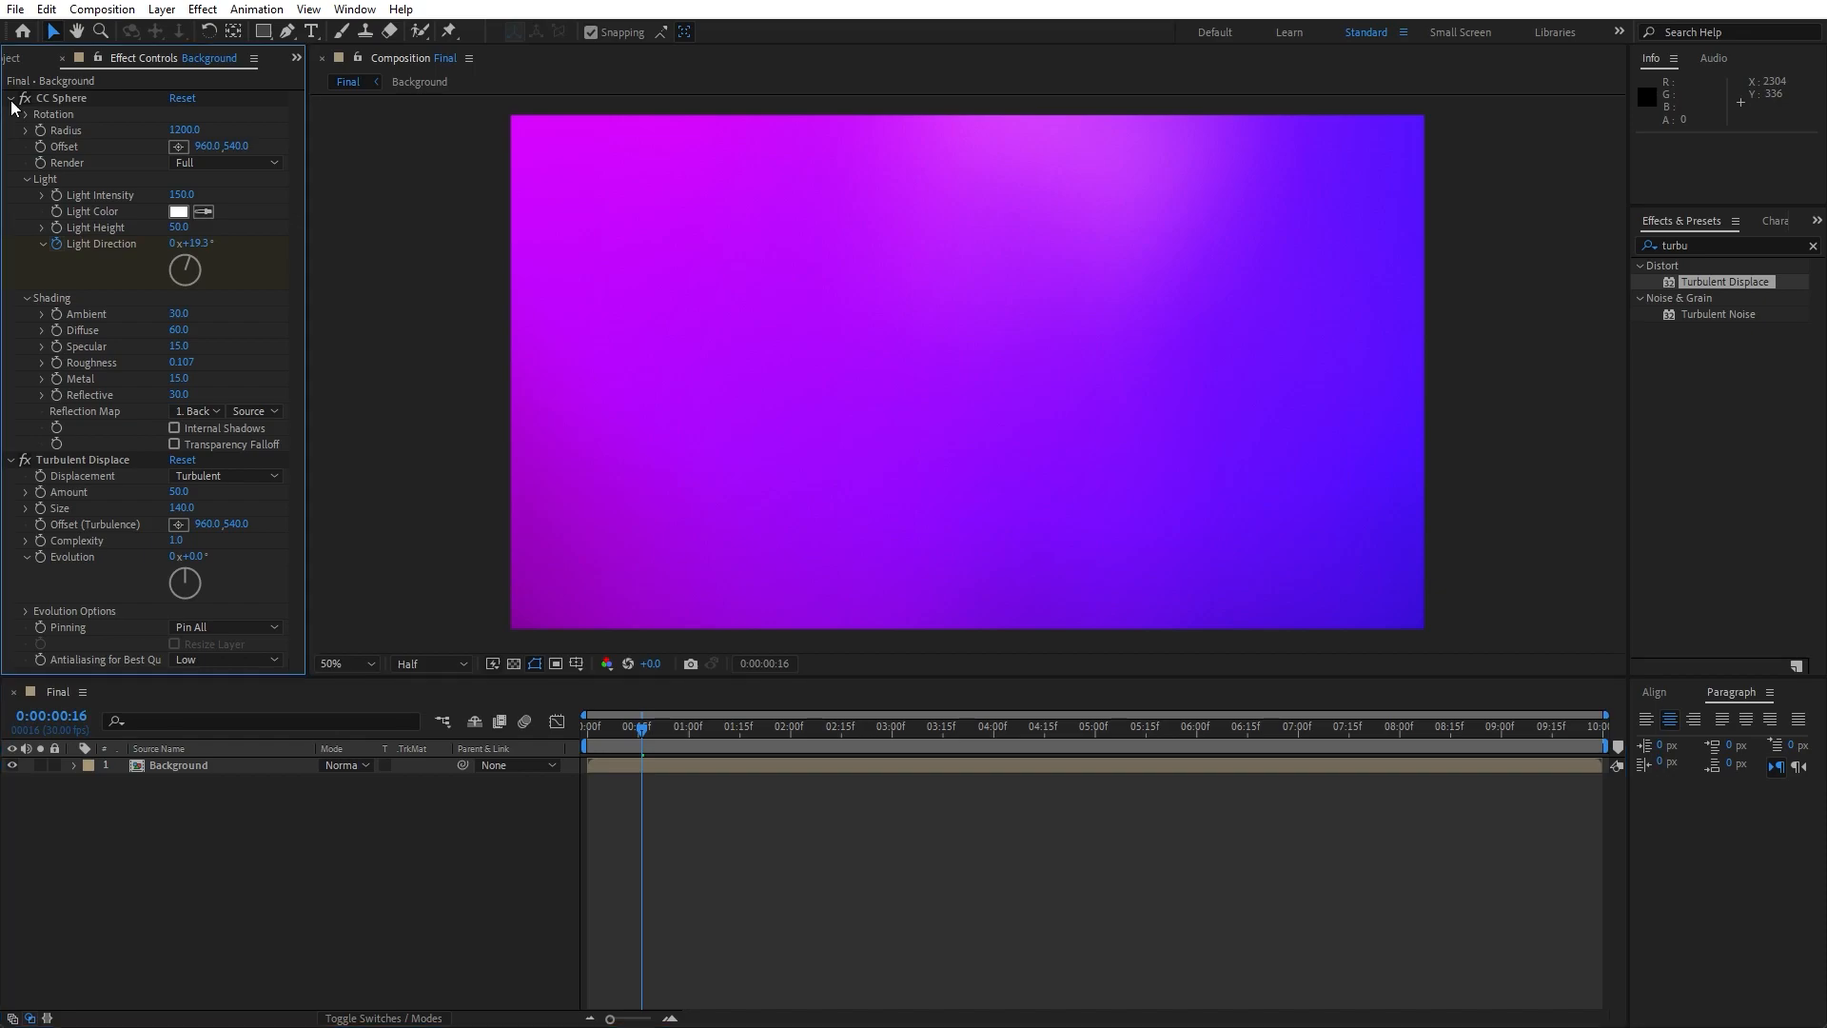
{"action": "left_click", "coordinate": [11, 115]}
- Duplicate the Background layer and set the copy's CC Sphere Radius to 870
{"action": "left_click", "coordinate": [226, 766]}
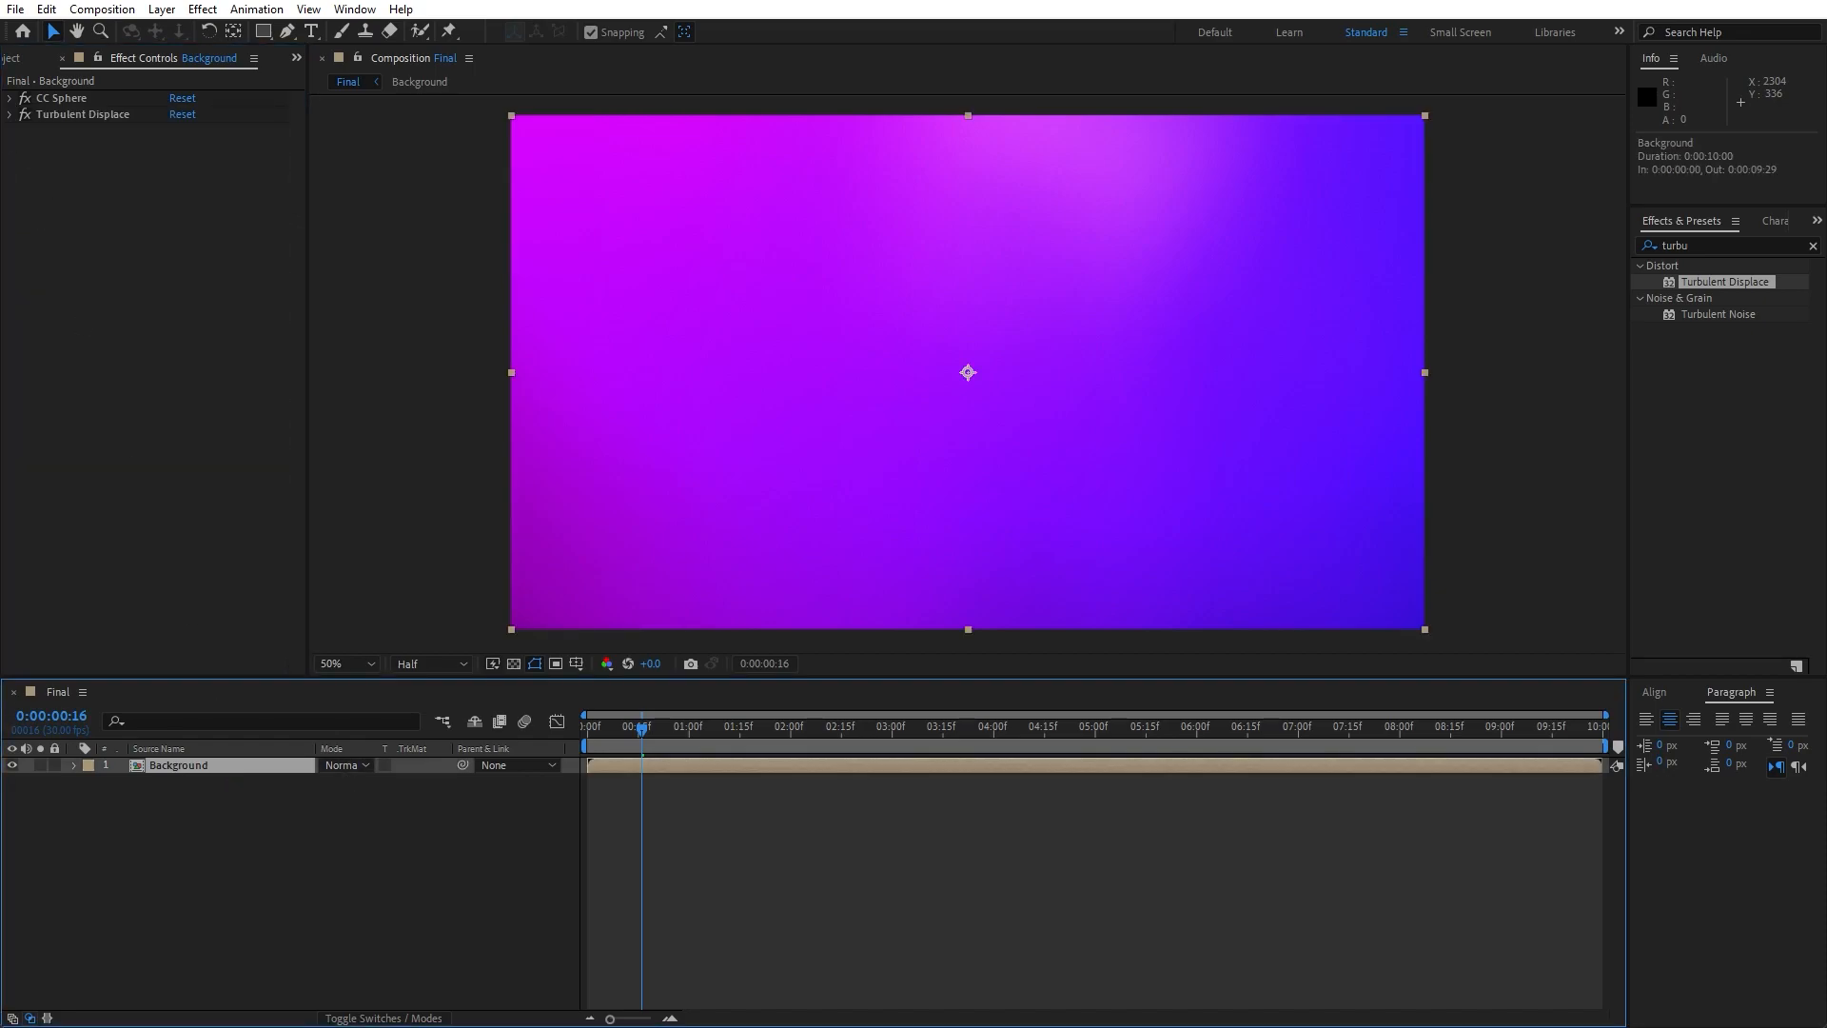
{"action": "left_click", "coordinate": [101, 9]}
{"action": "mouse_move", "coordinate": [46, 9]}
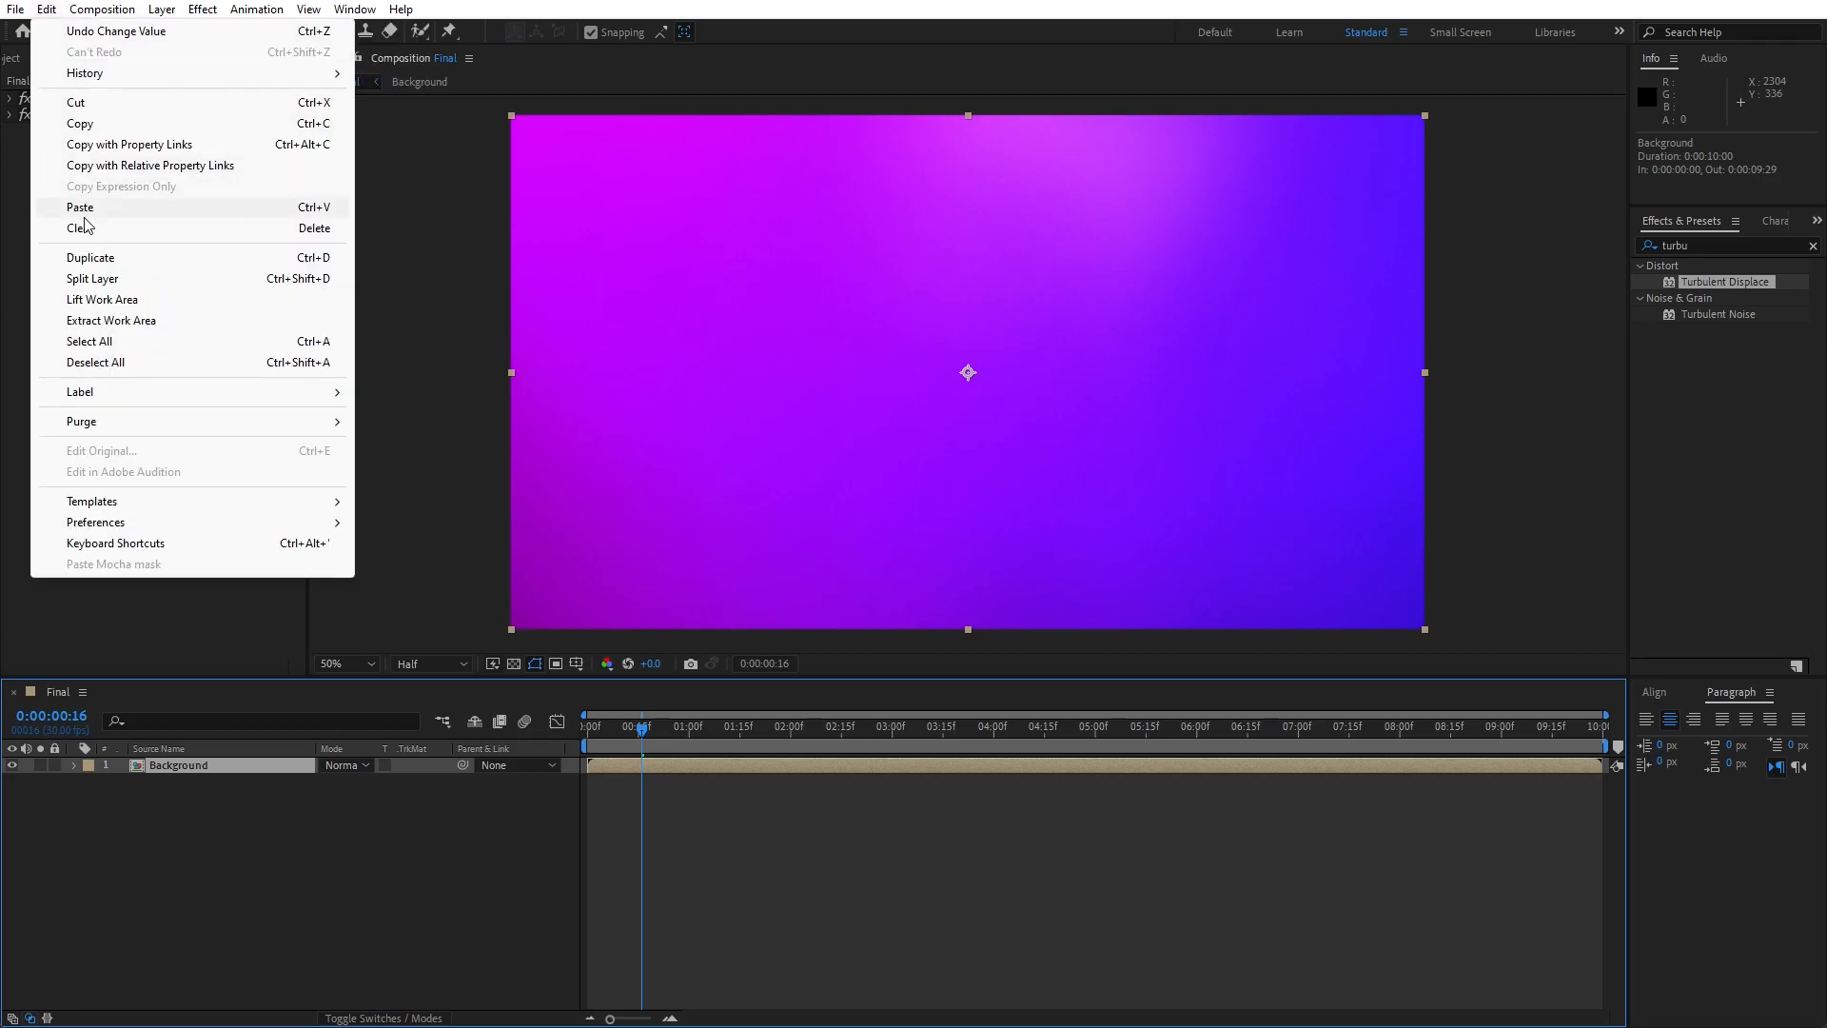
{"action": "left_click", "coordinate": [90, 257]}
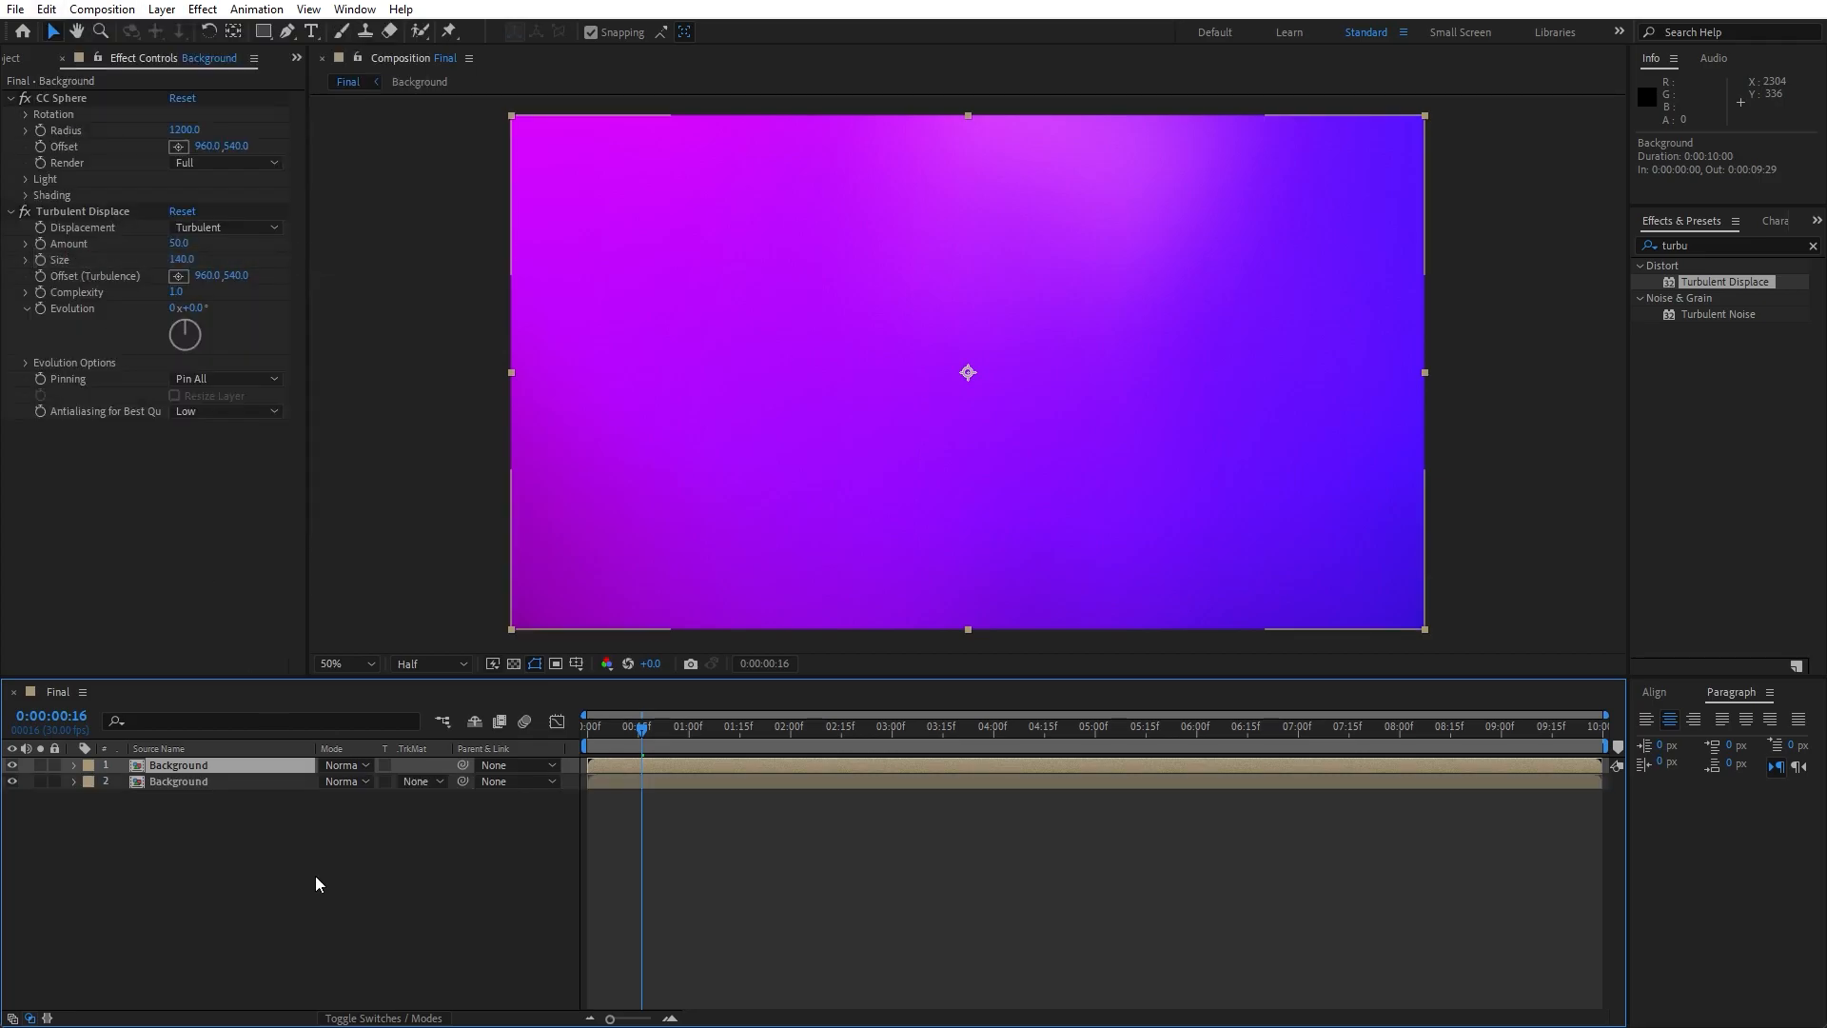
{"action": "left_click", "coordinate": [184, 130]}
{"action": "type", "text": "870"}
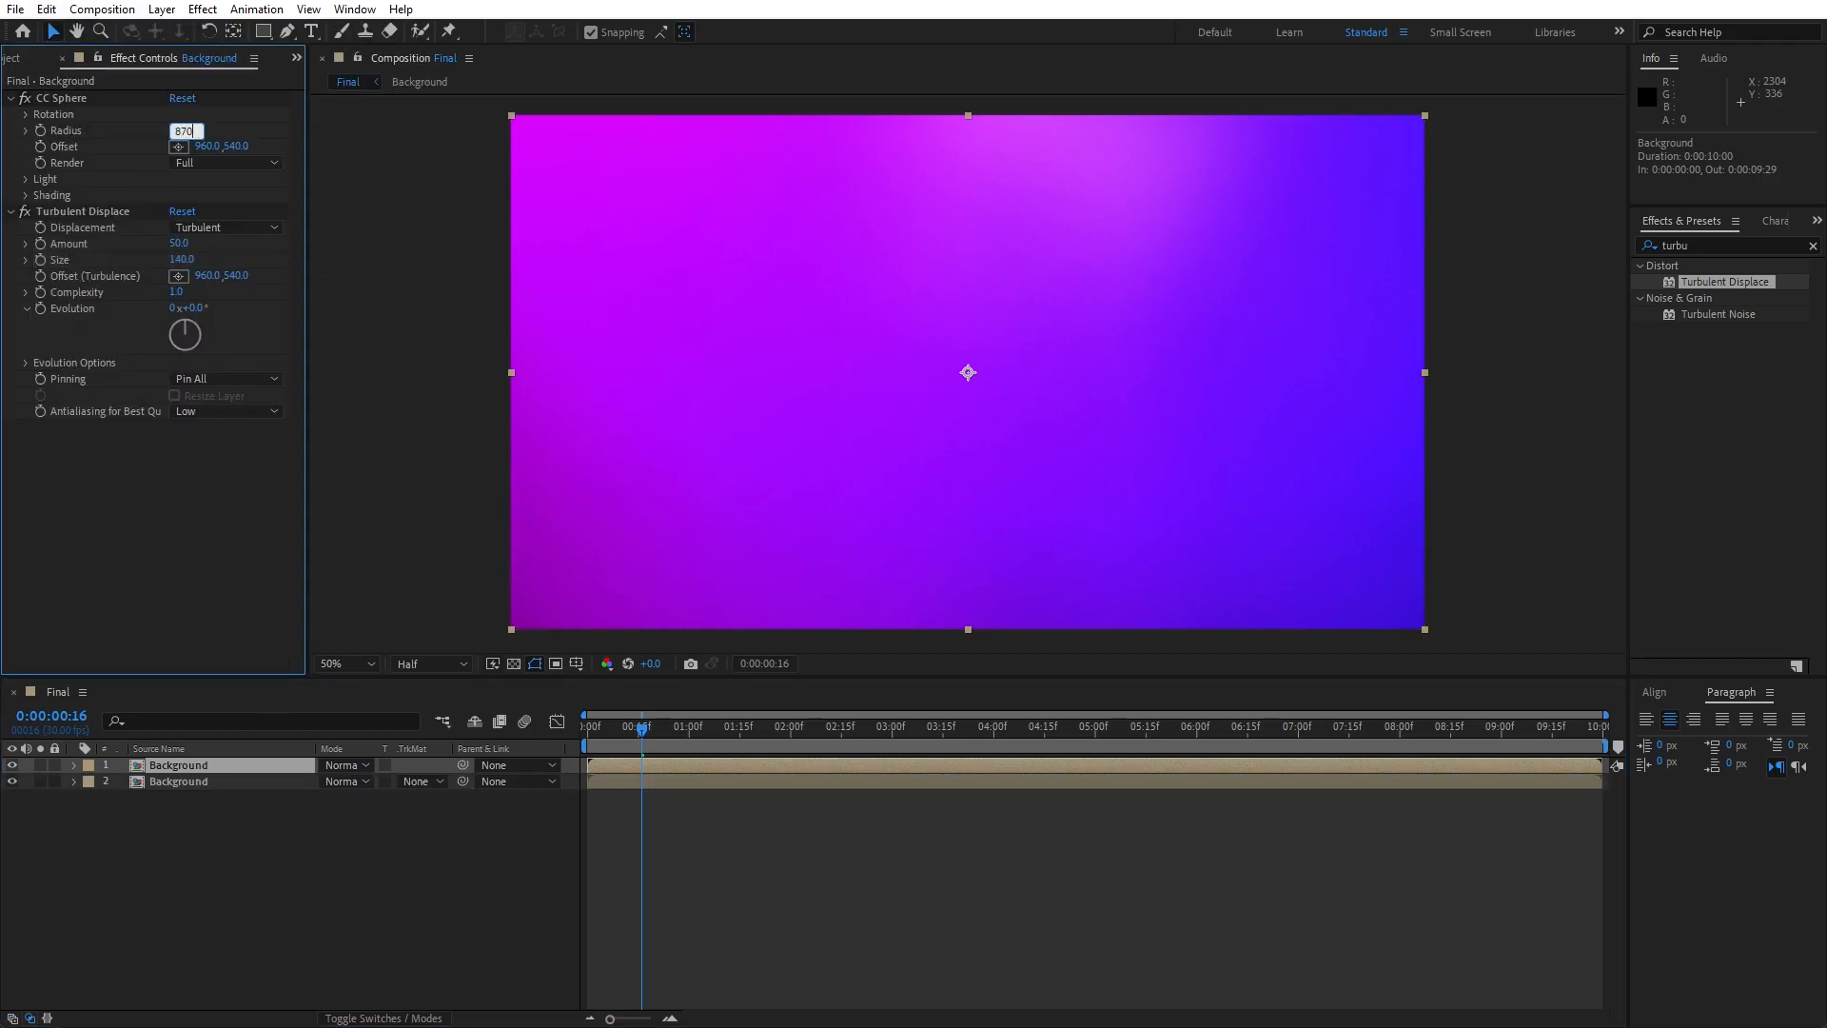
{"action": "left_click", "coordinate": [227, 605]}
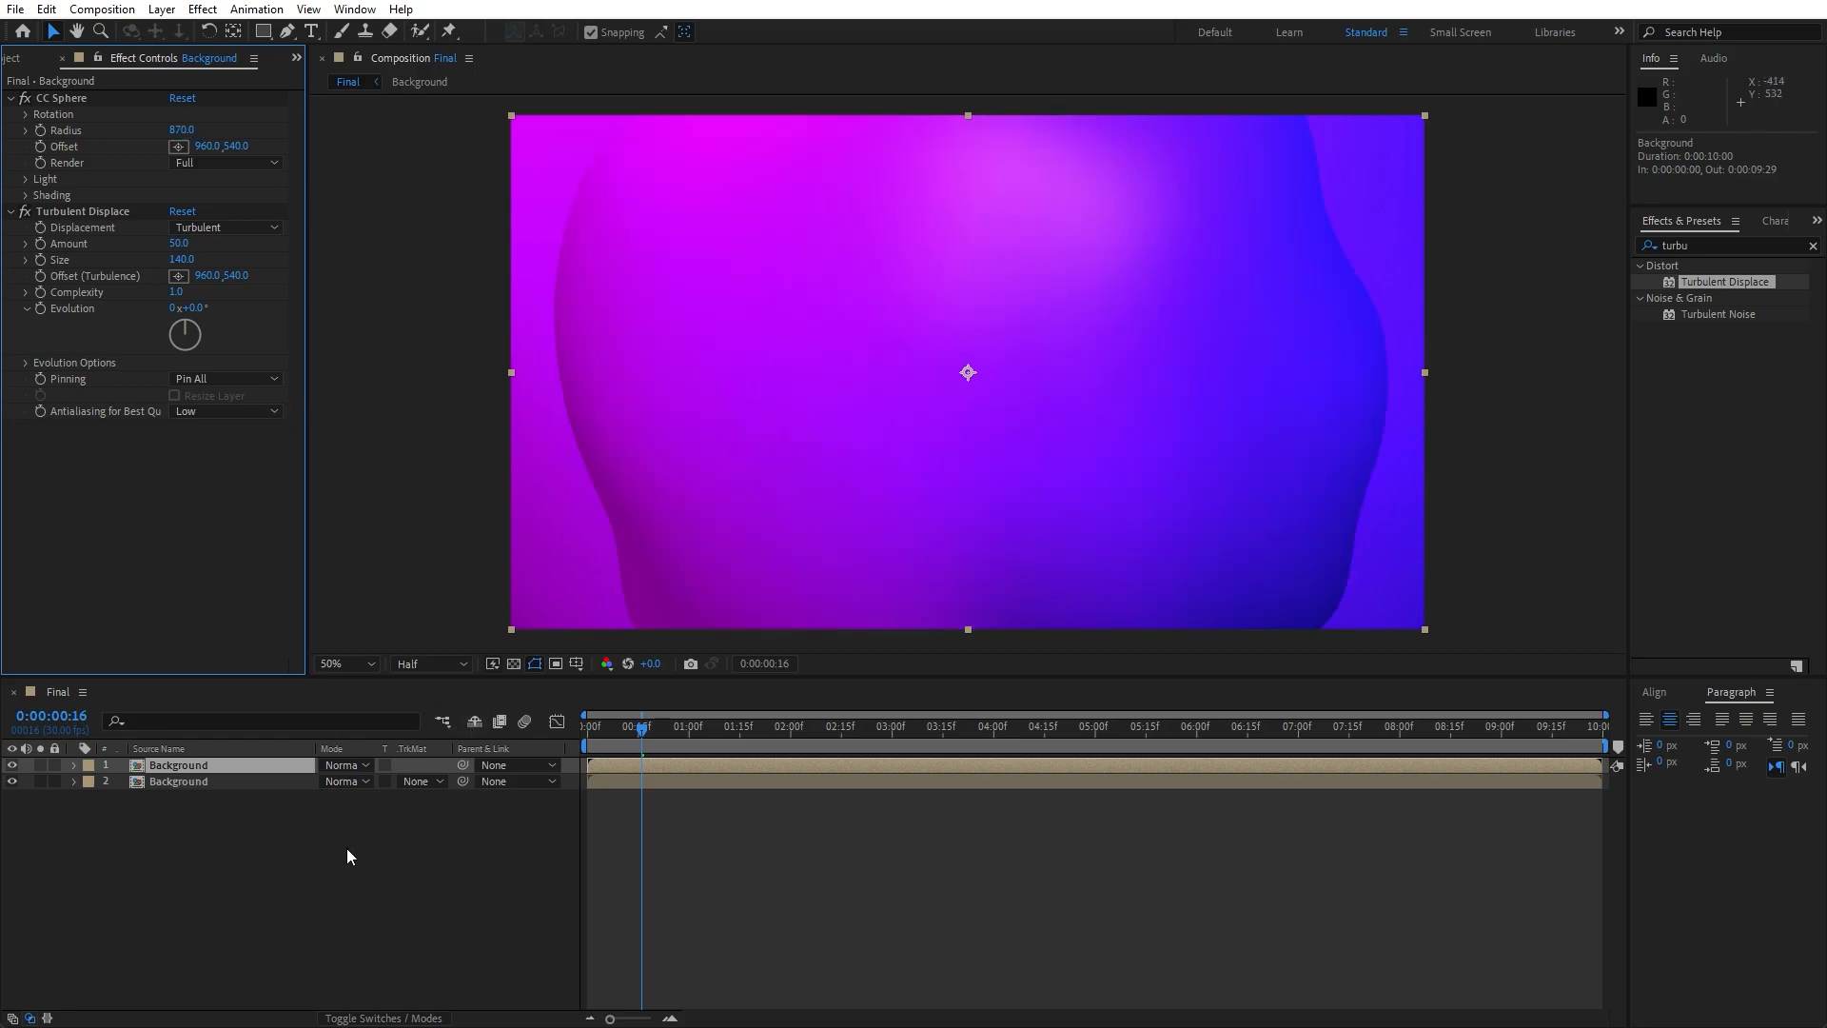
- Reveal the upper Background layer's modified properties and set its Light Direction keyframe at 0:00:00:00 to 180°
{"action": "key", "text": "u"}
{"action": "key", "text": "u"}
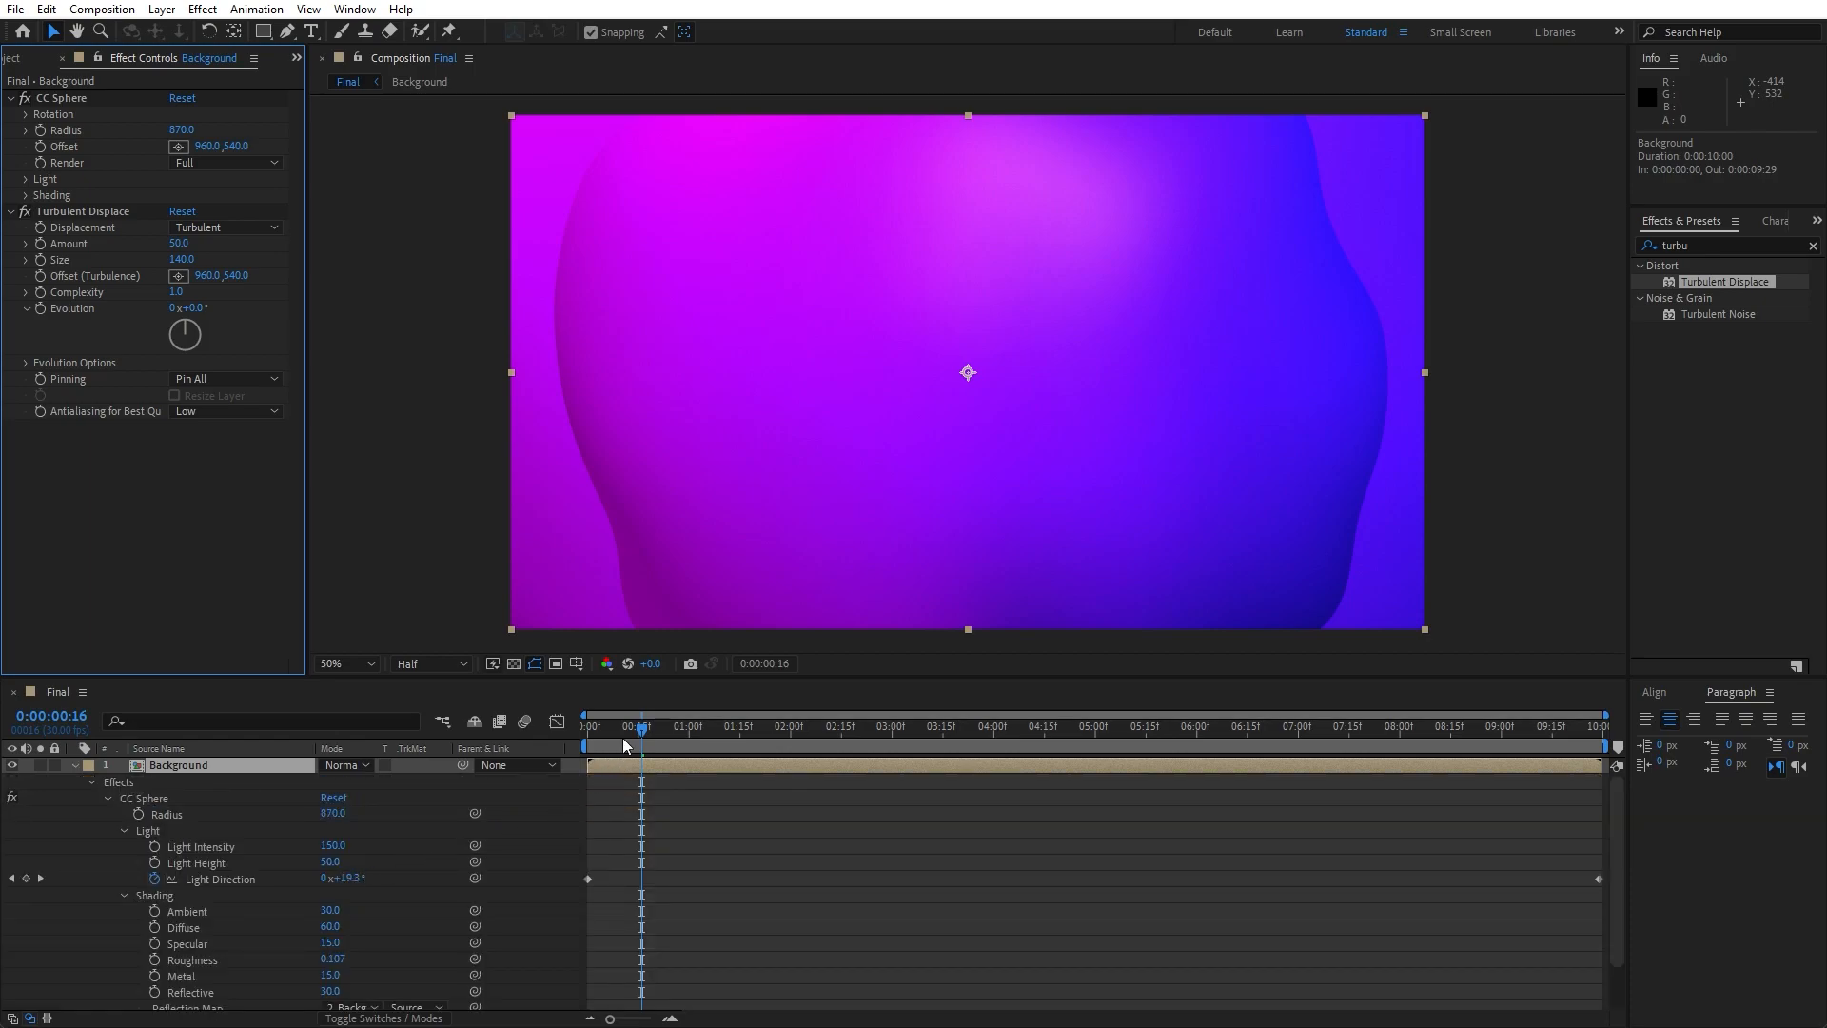
{"action": "left_click_drag", "start_coordinate": [638, 734], "coordinate": [593, 749]}
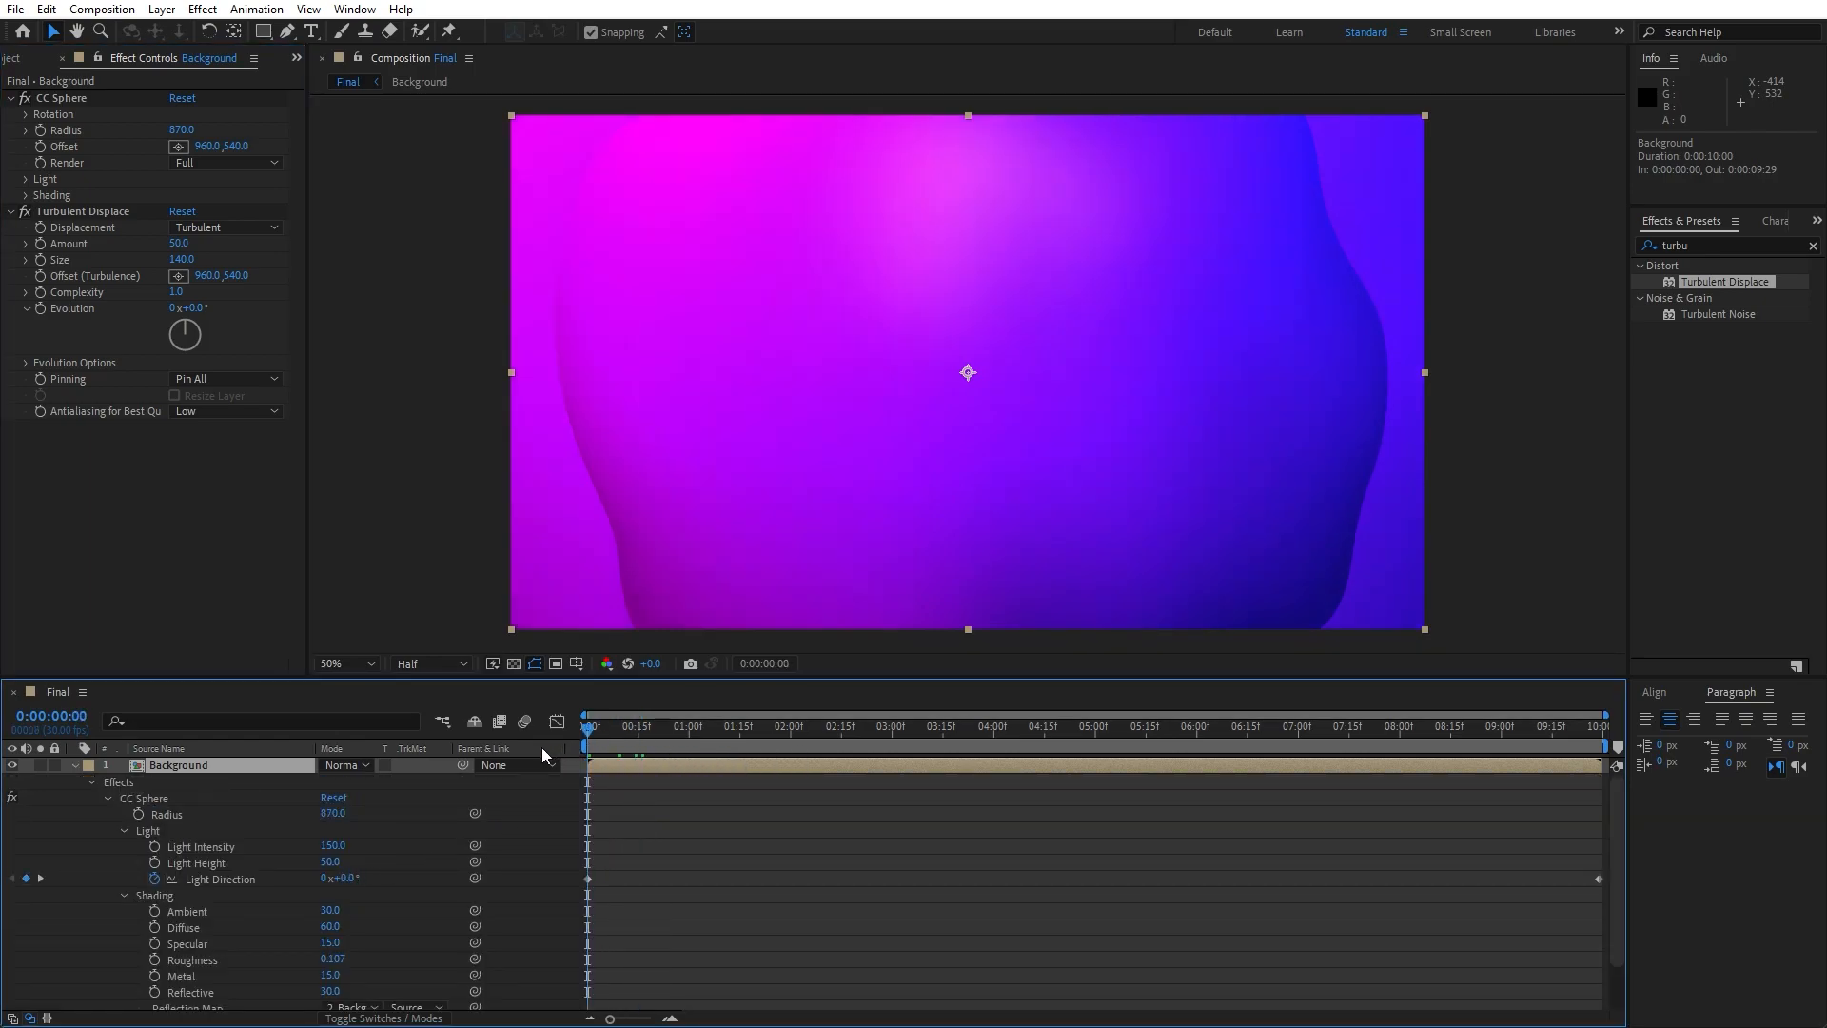
{"action": "left_click", "coordinate": [346, 876]}
{"action": "type", "text": "180"}
{"action": "left_click", "coordinate": [301, 817]}
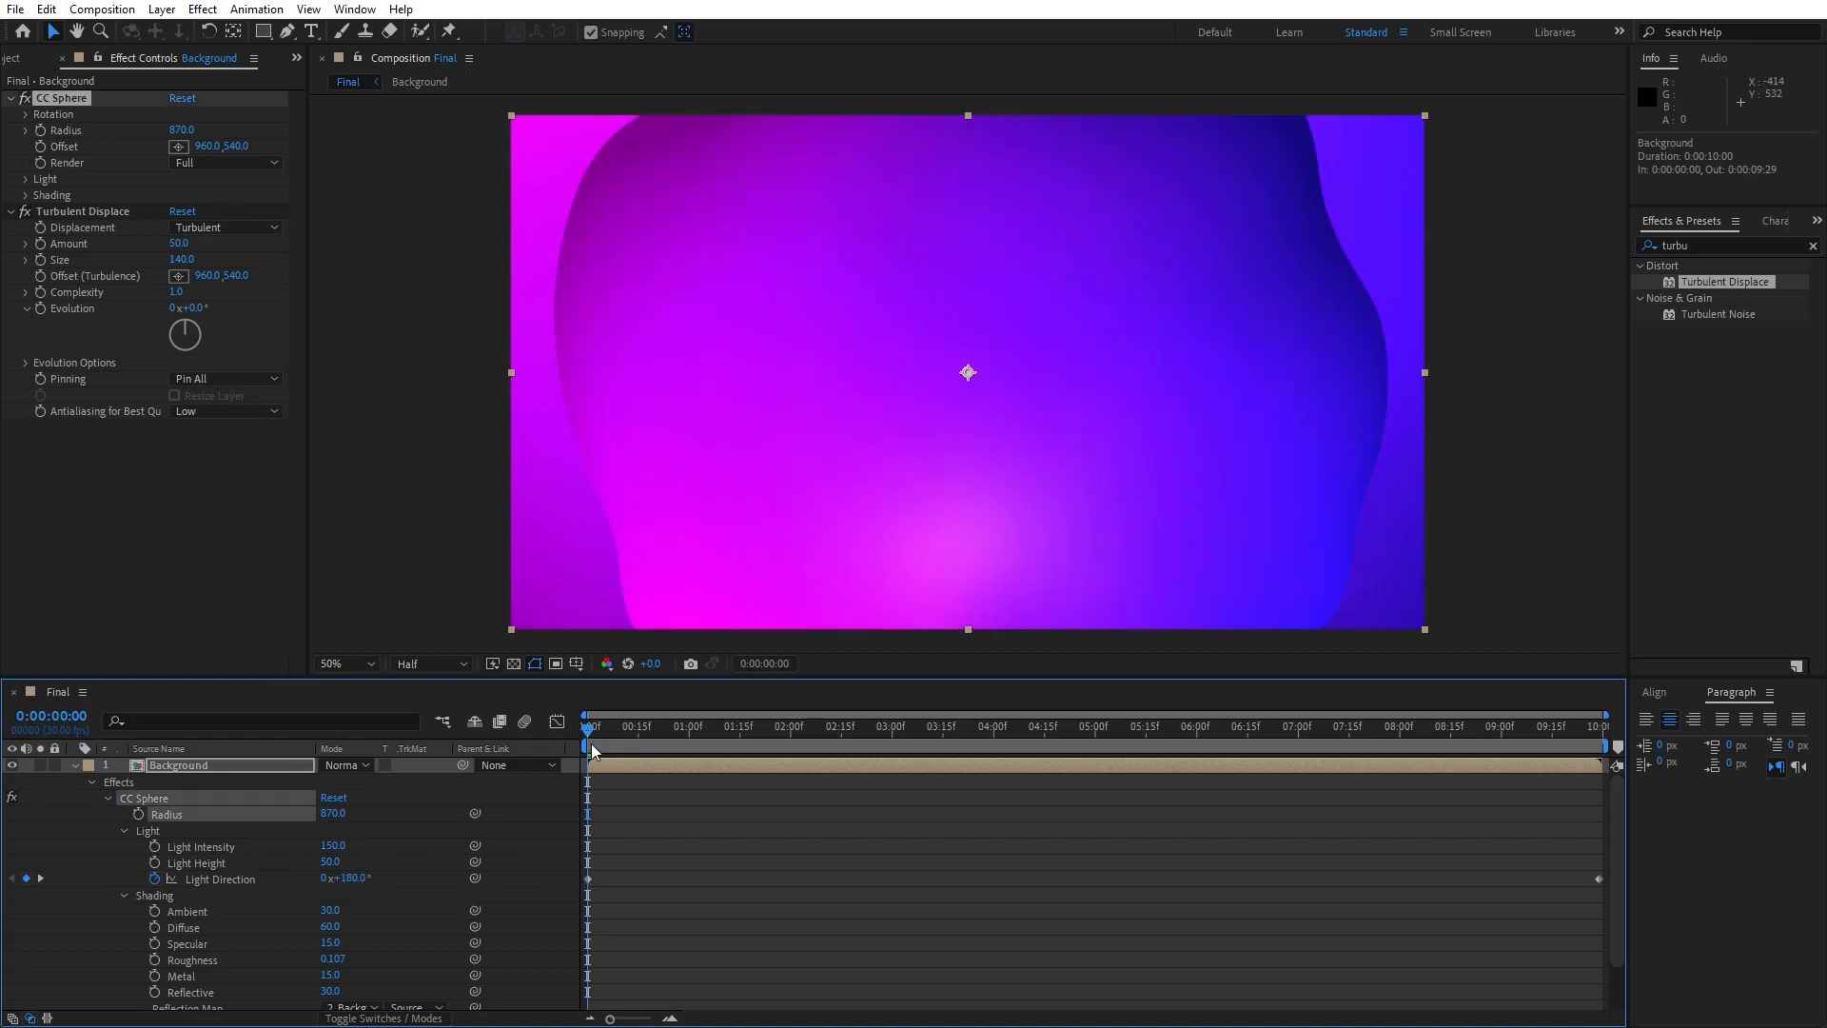
- Set the upper layer's Light Direction keyframe at 0:00:09:29 to 0x-180°, collapse its properties and check the frame at 0:00:03:11
{"action": "left_click_drag", "start_coordinate": [592, 752], "coordinate": [1656, 767]}
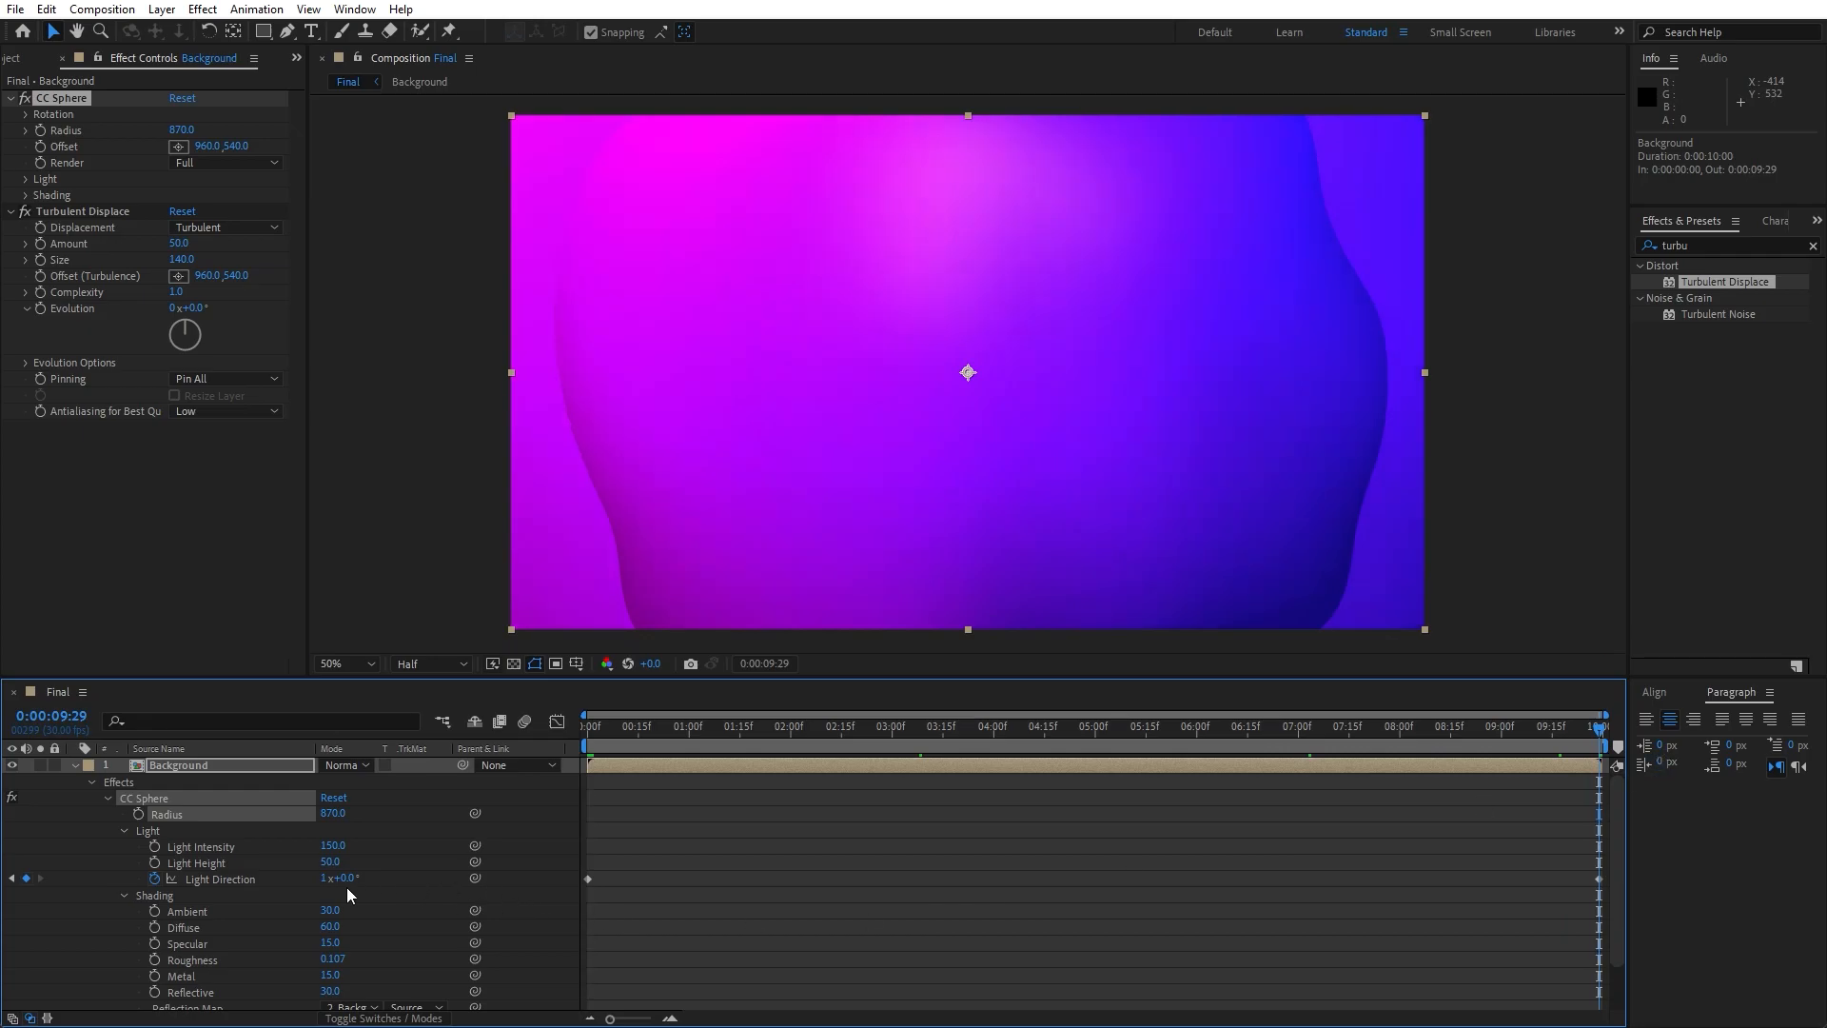
{"action": "left_click", "coordinate": [325, 879]}
{"action": "type", "text": "0"}
{"action": "left_click", "coordinate": [419, 844]}
{"action": "left_click", "coordinate": [354, 877]}
{"action": "type", "text": "-1"}
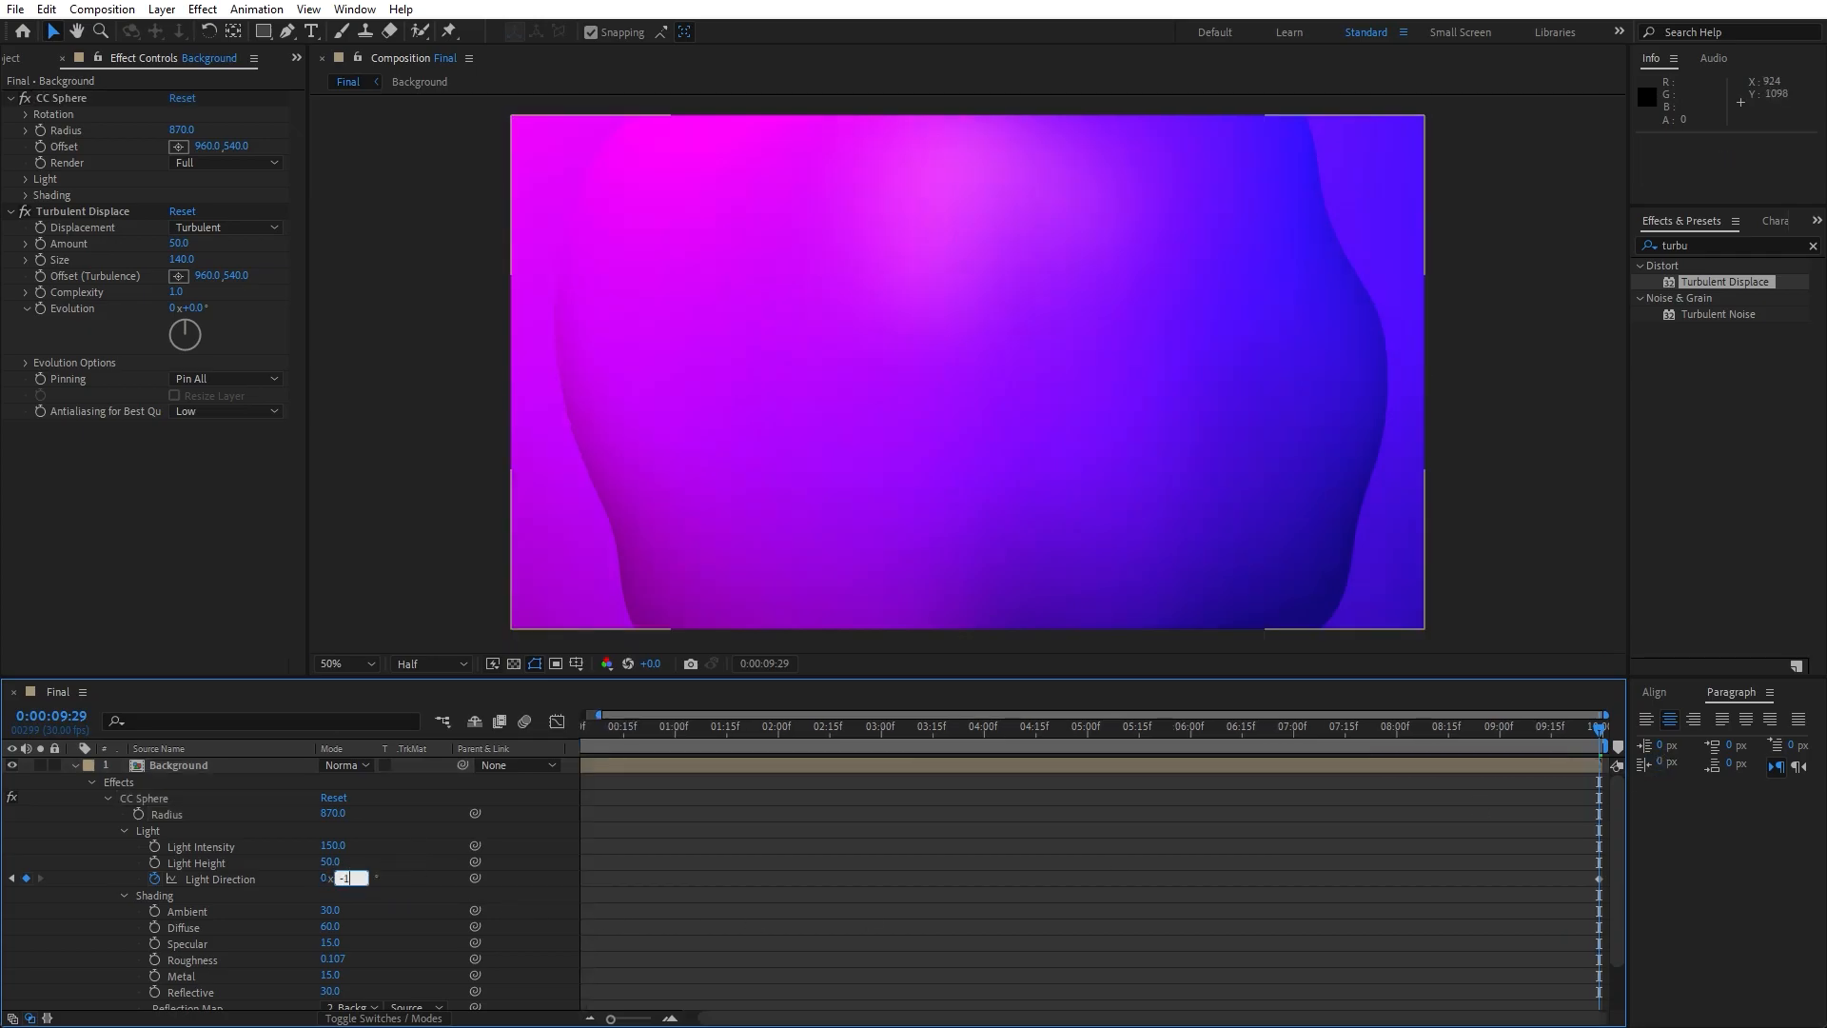
{"action": "left_click", "coordinate": [77, 817]}
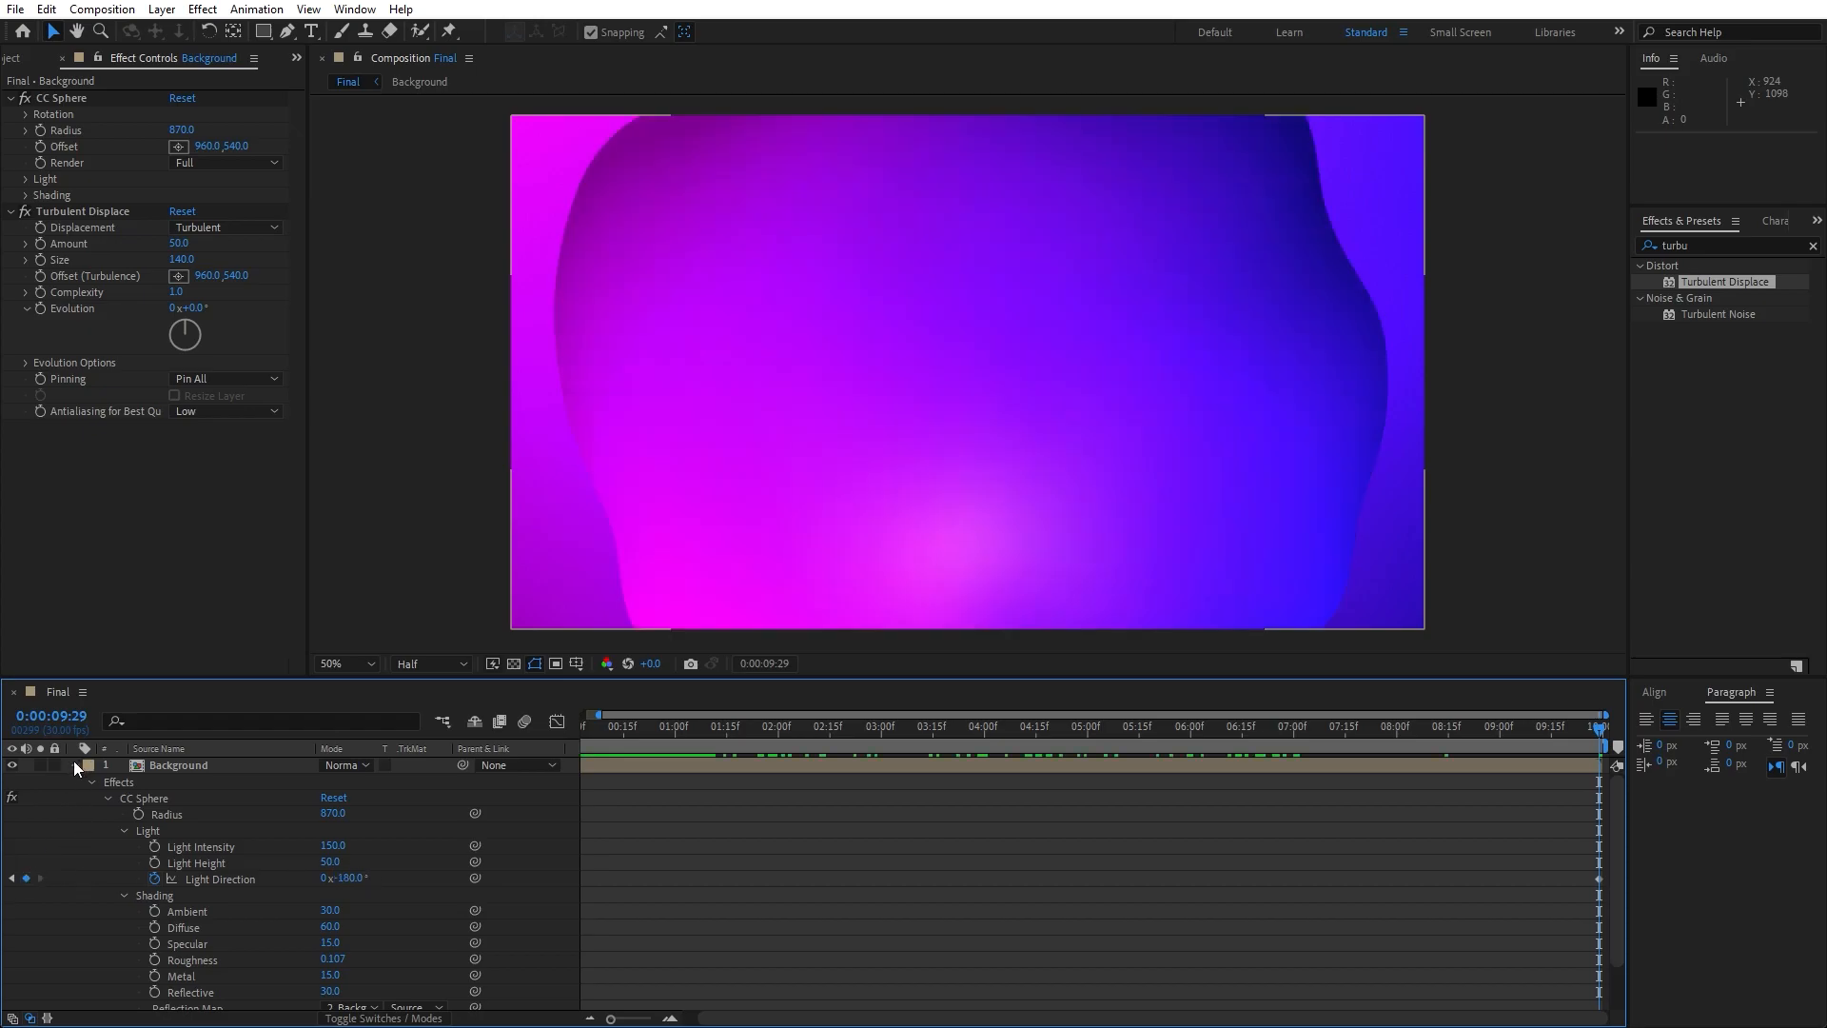
{"action": "left_click", "coordinate": [74, 764]}
{"action": "left_click_drag", "start_coordinate": [670, 741], "coordinate": [918, 728]}
{"action": "left_click_drag", "start_coordinate": [629, 1021], "coordinate": [610, 1020]}
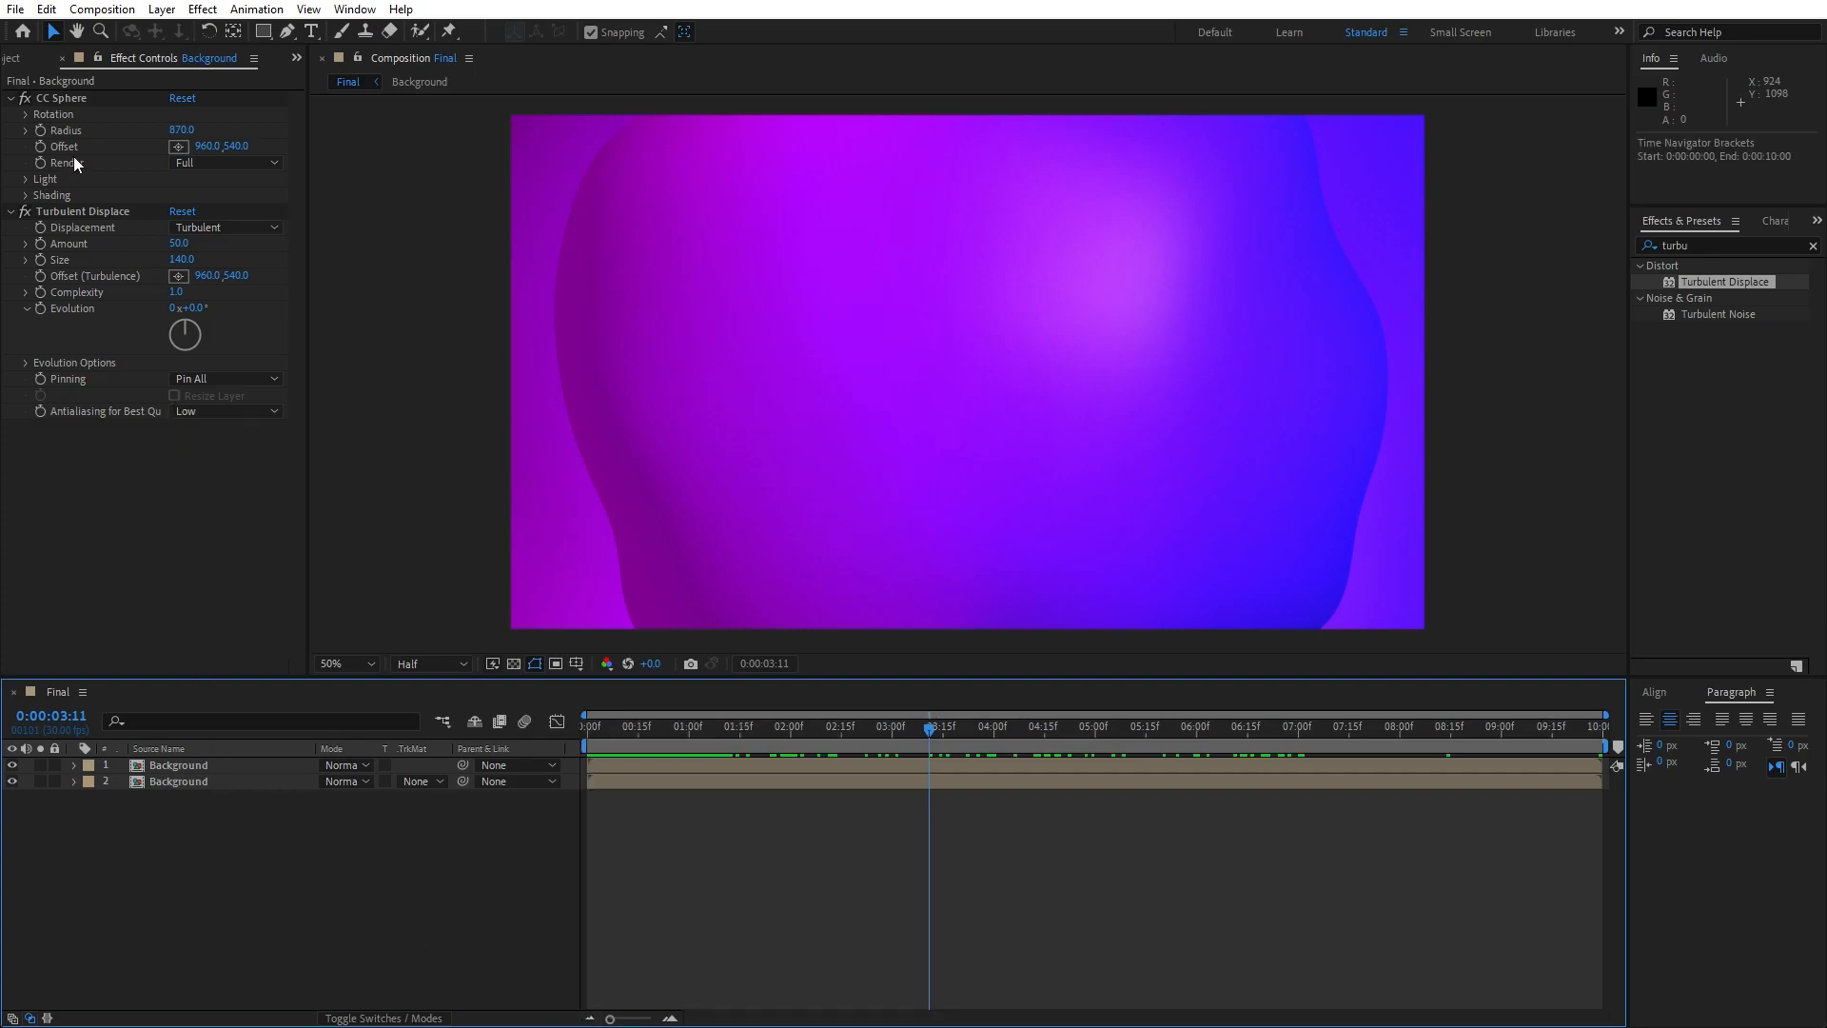
- Keyframe the upper layer's Turbulent Displace Evolution from 0 at 0:00:00:00 to 2 revolutions at 0:00:09:29
{"action": "left_click", "coordinate": [184, 767]}
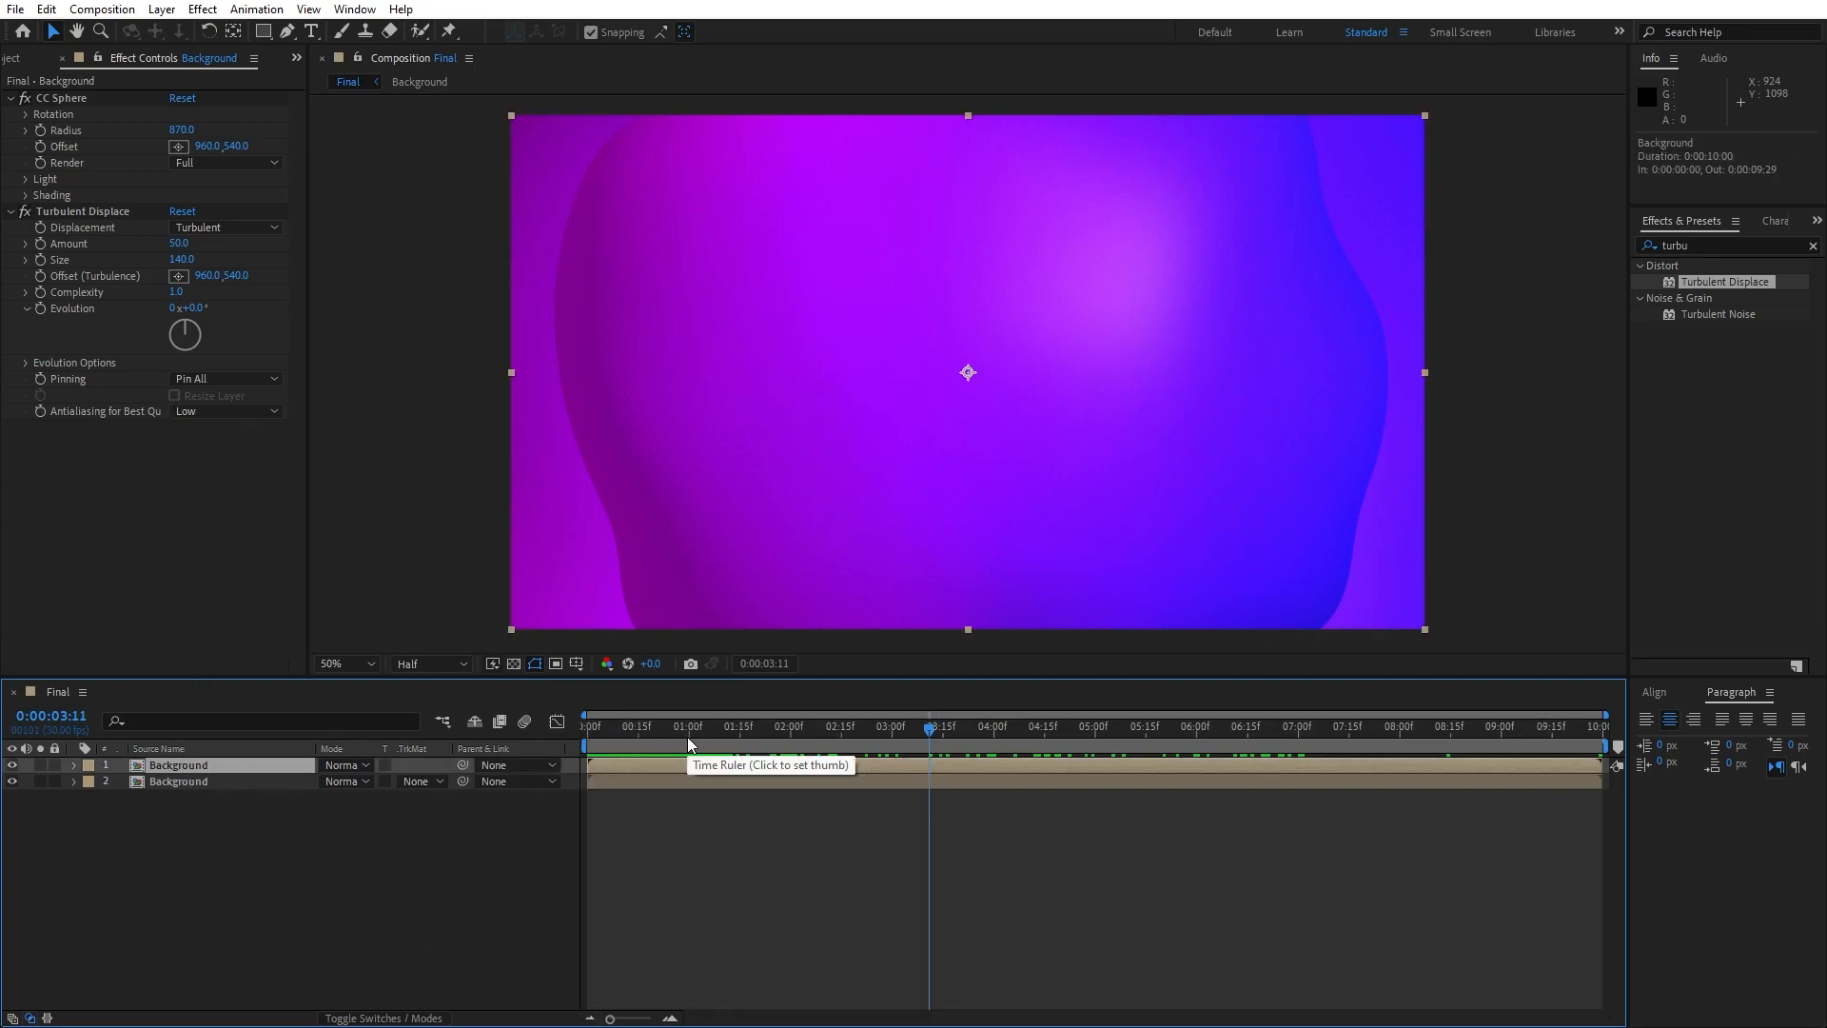
{"action": "key", "text": "Home"}
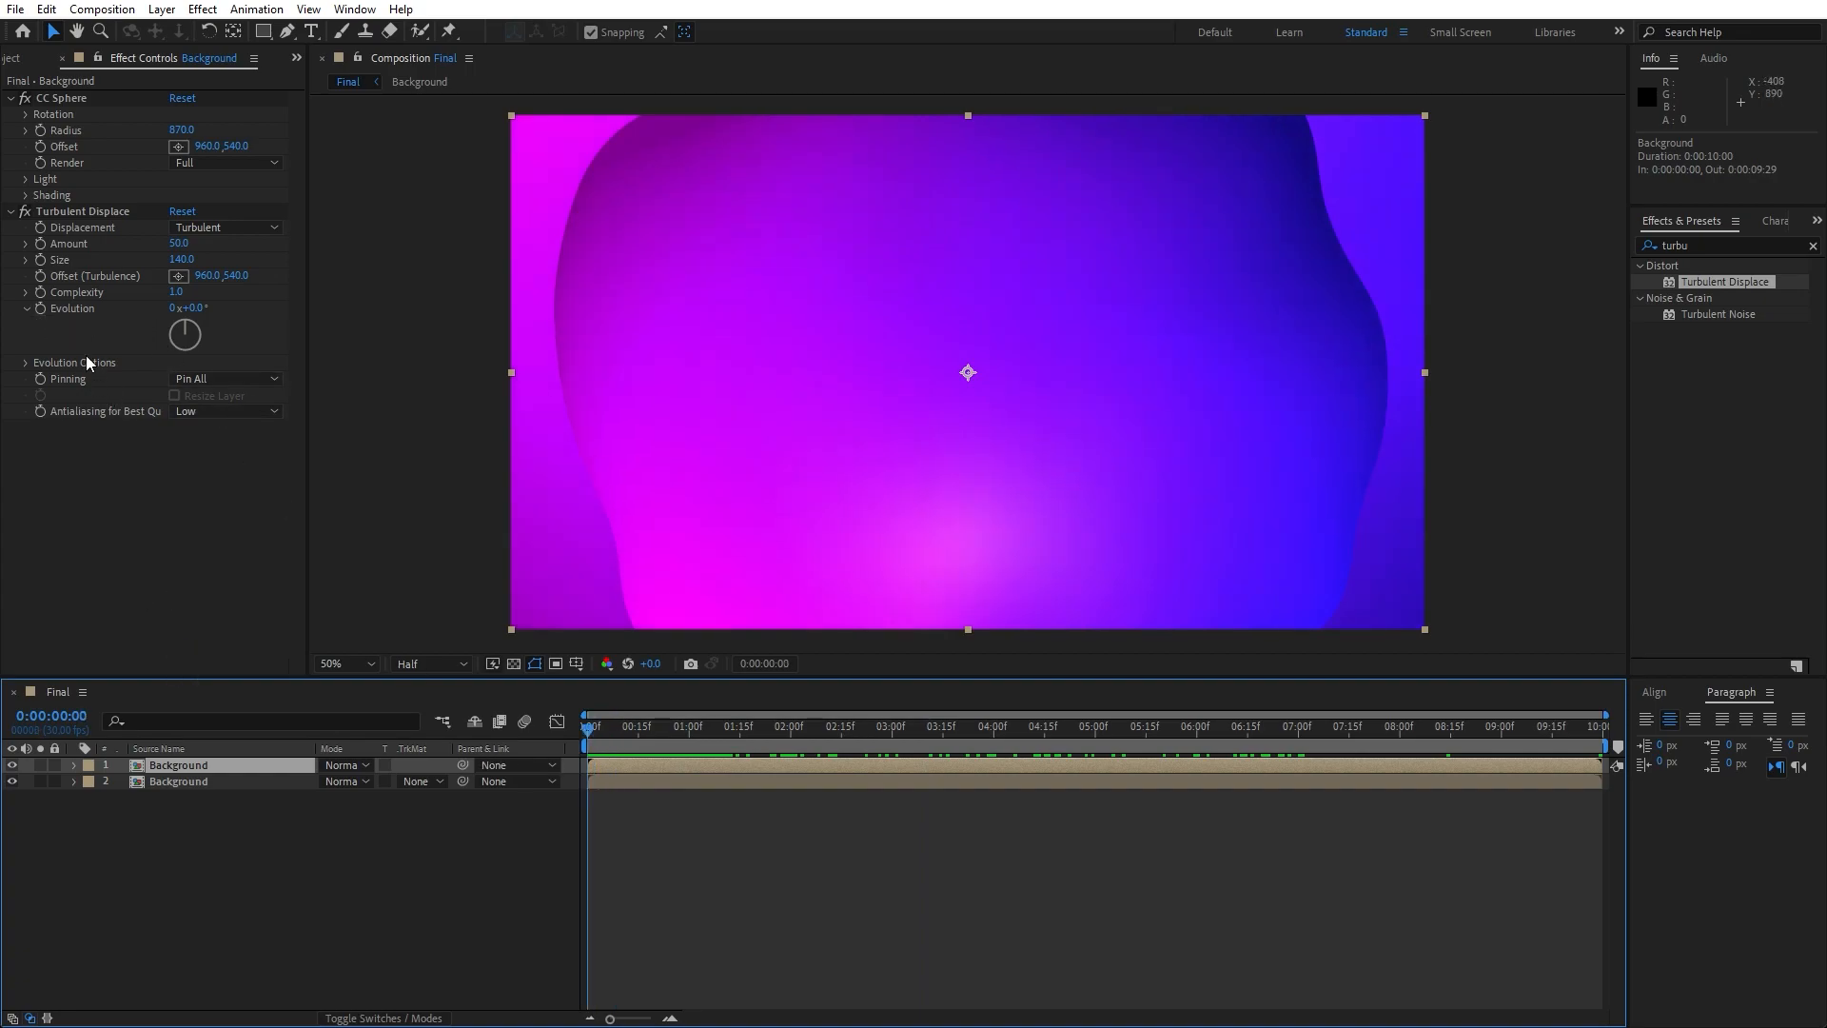
{"action": "left_click", "coordinate": [39, 308]}
{"action": "left_click_drag", "start_coordinate": [655, 740], "coordinate": [1604, 738]}
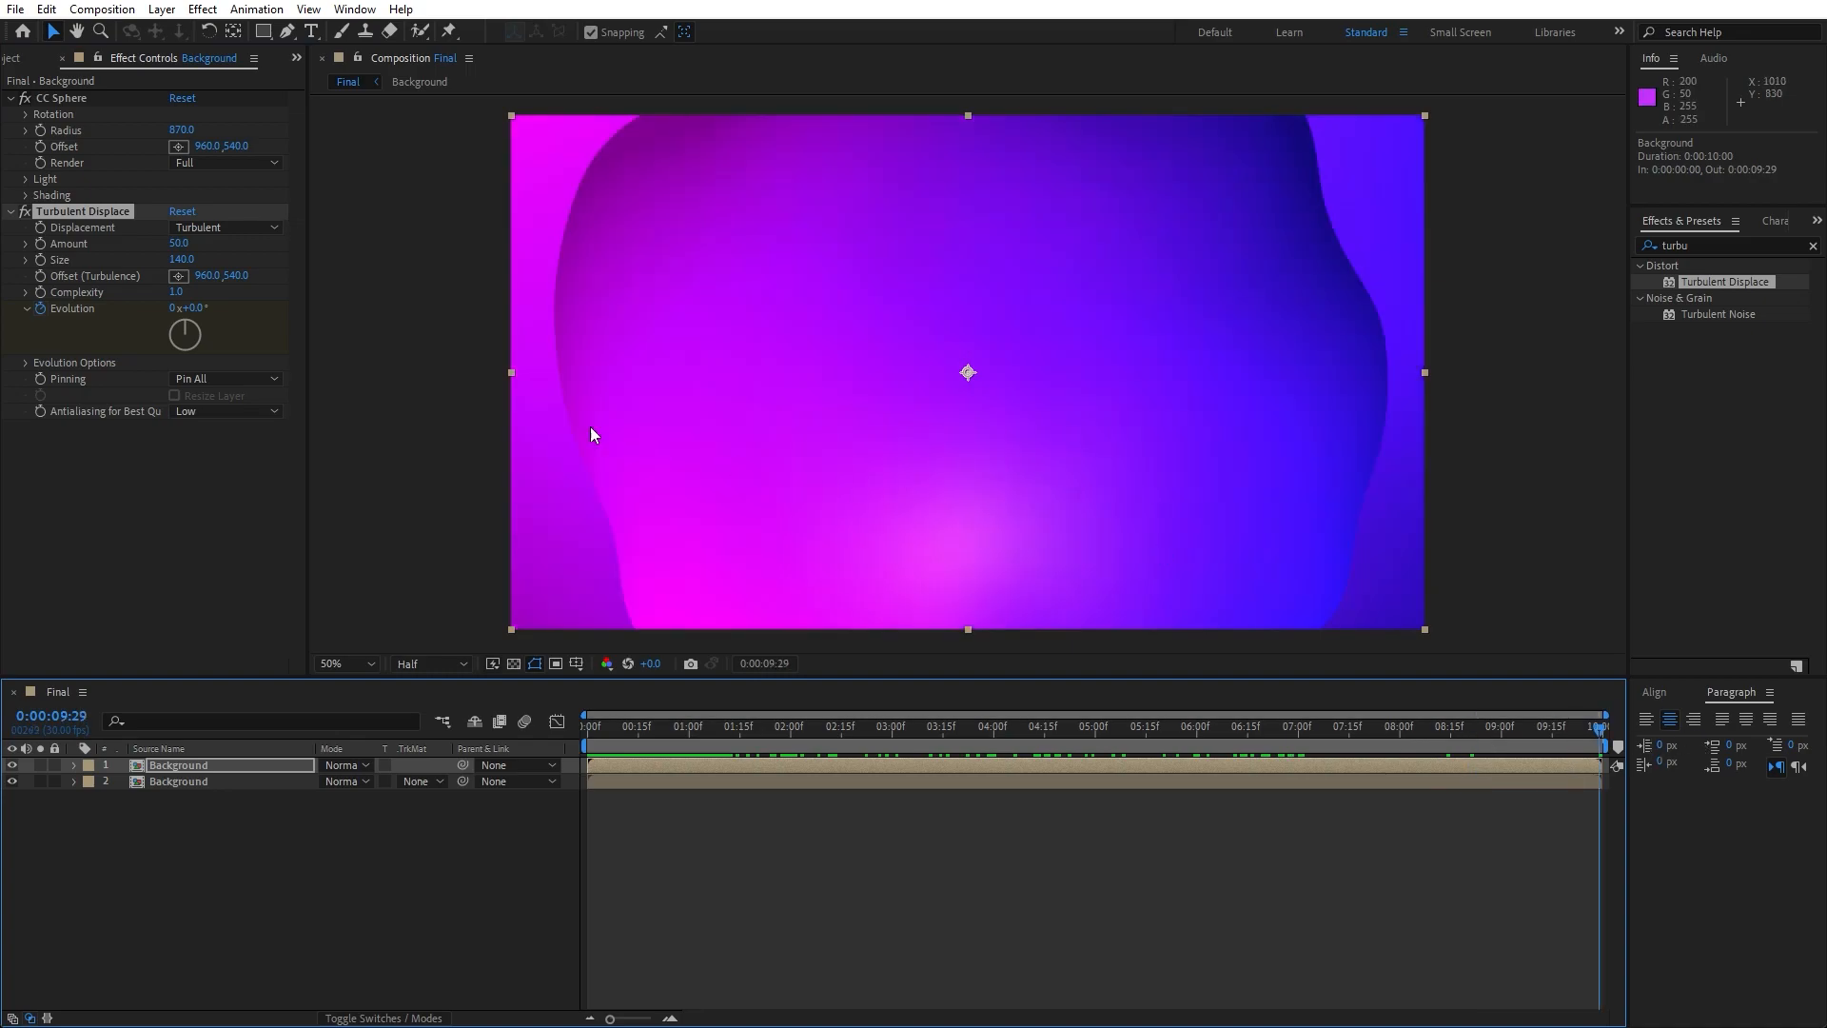
{"action": "left_click", "coordinate": [174, 309]}
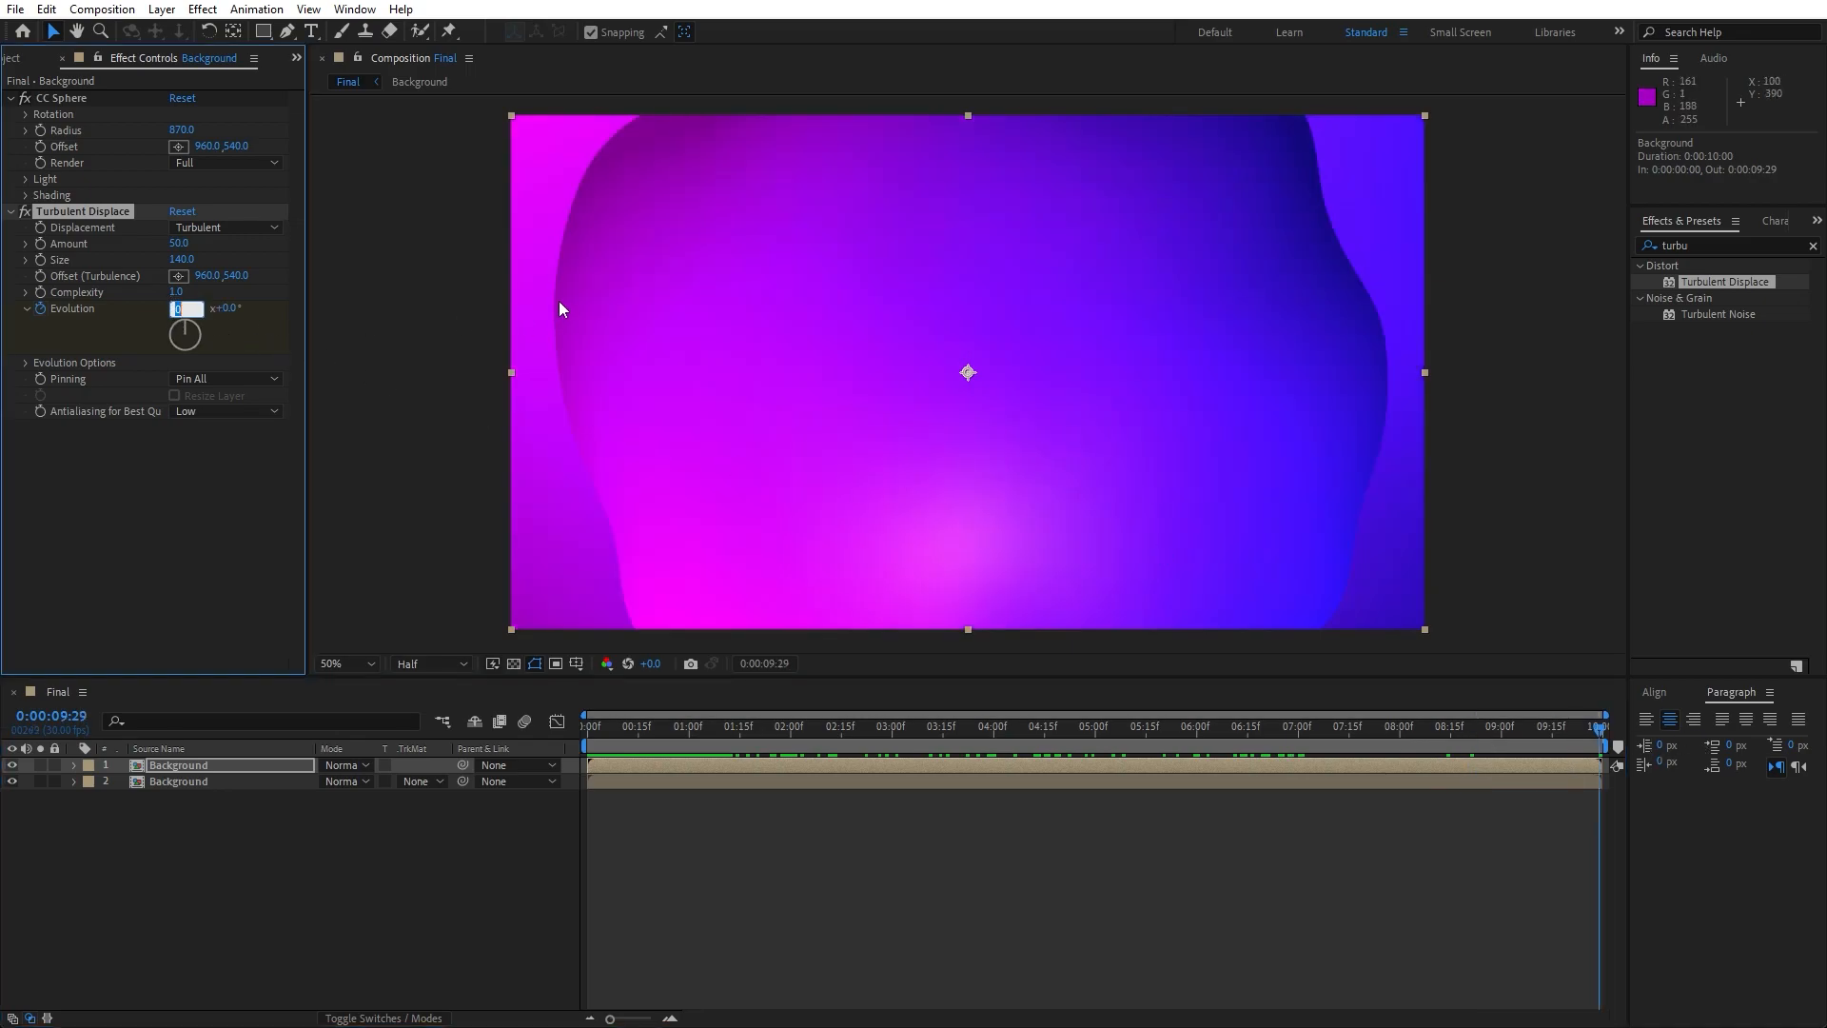
{"action": "type", "text": "2"}
{"action": "key", "text": "Return"}
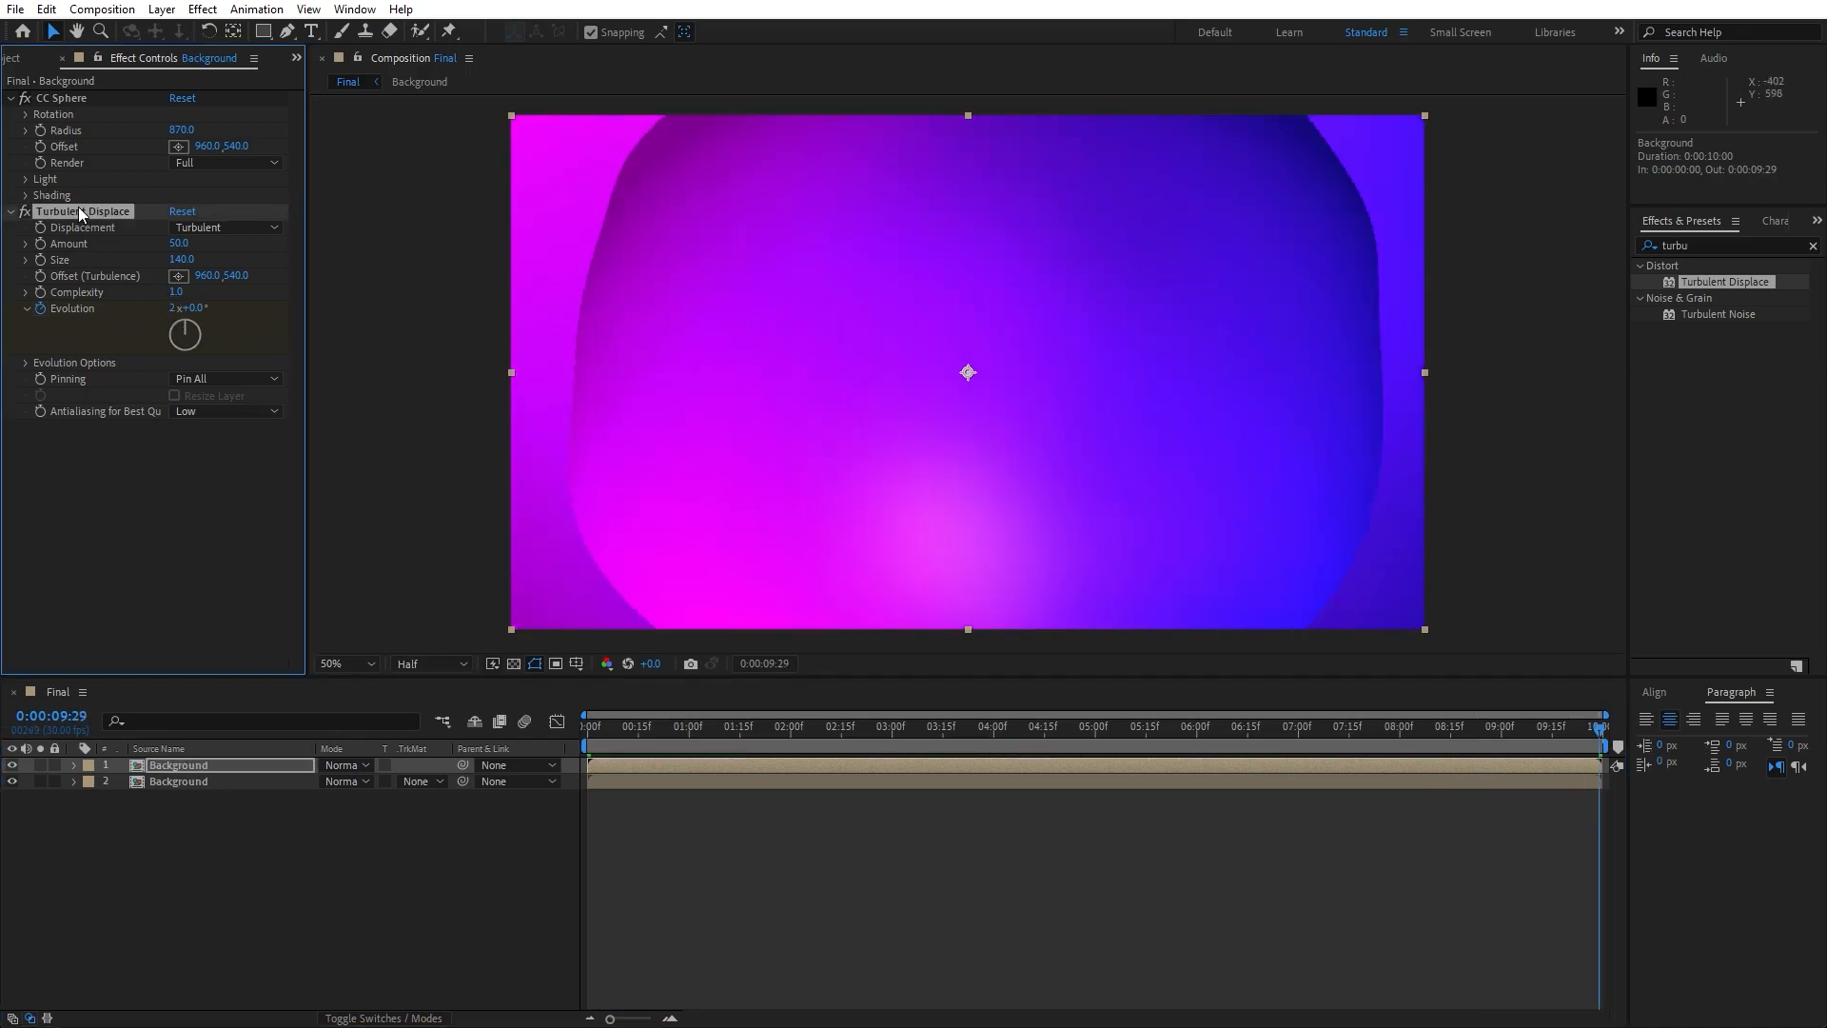
- Replace the lower Background layer's Turbulent Displace with the upper layer's animated one, pasted at 0:00:00:00
{"action": "left_click", "coordinate": [196, 783]}
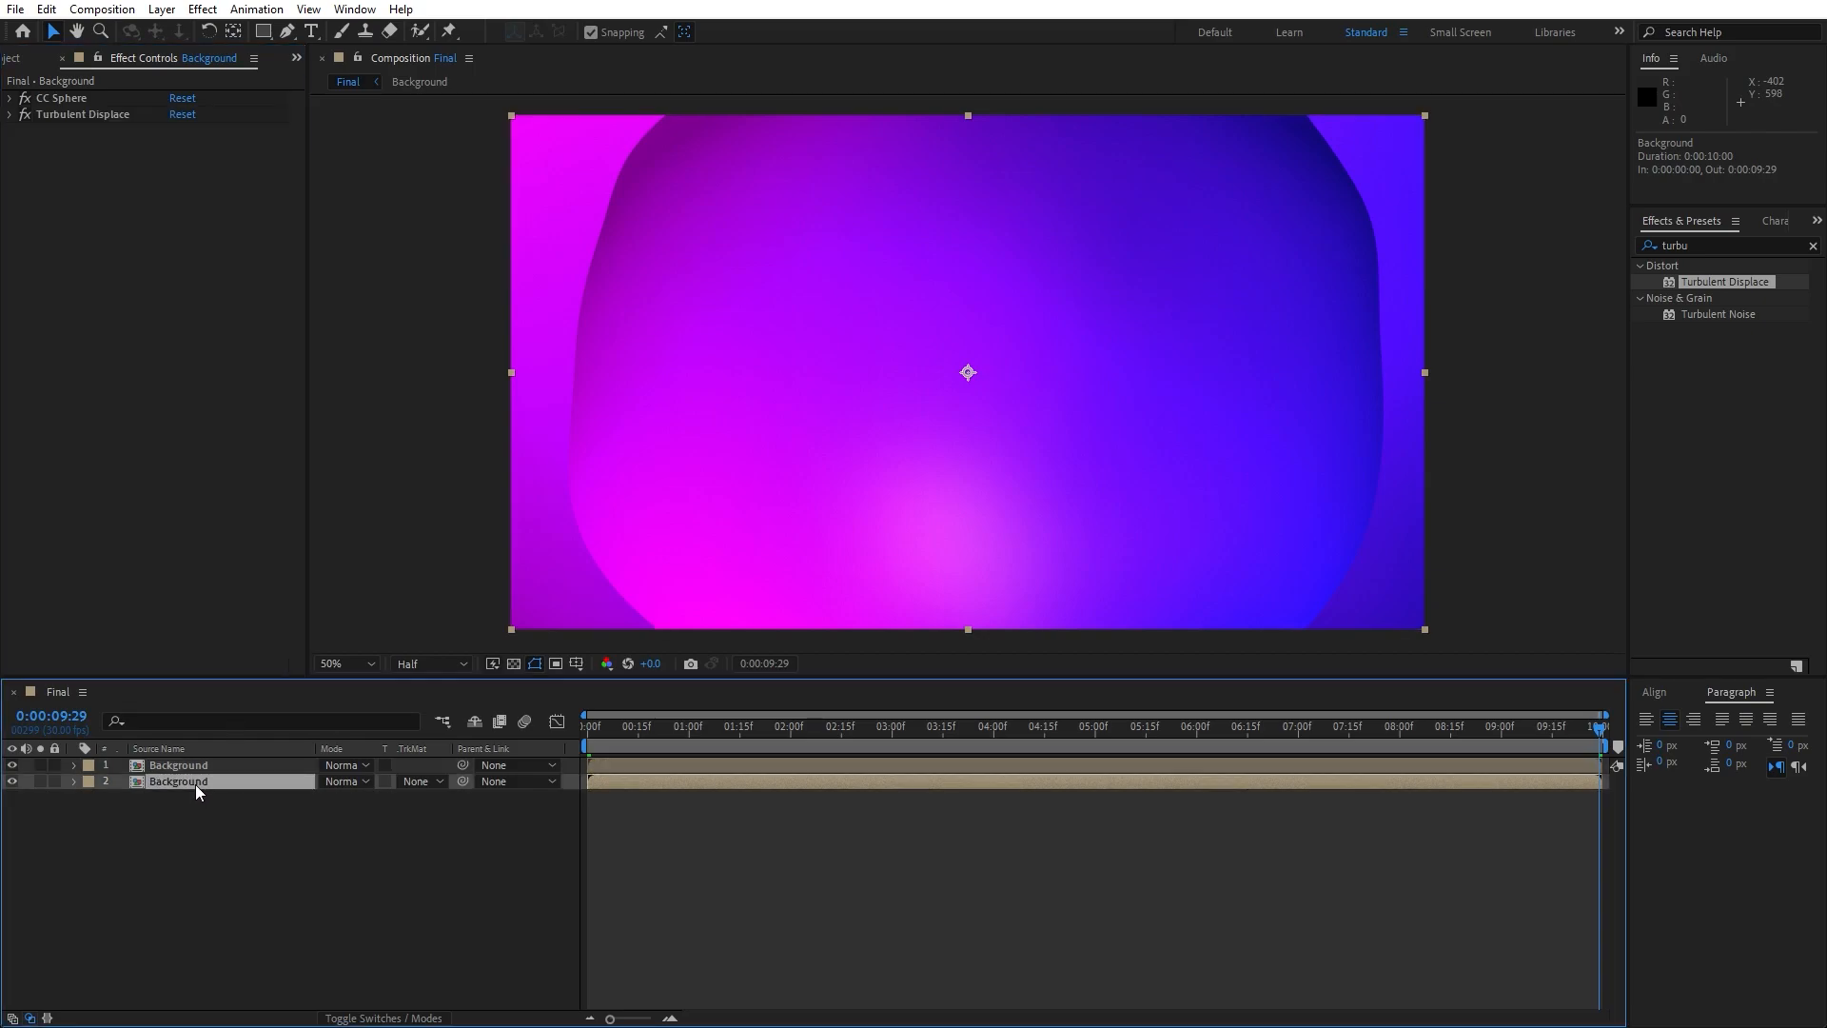
{"action": "left_click", "coordinate": [89, 115]}
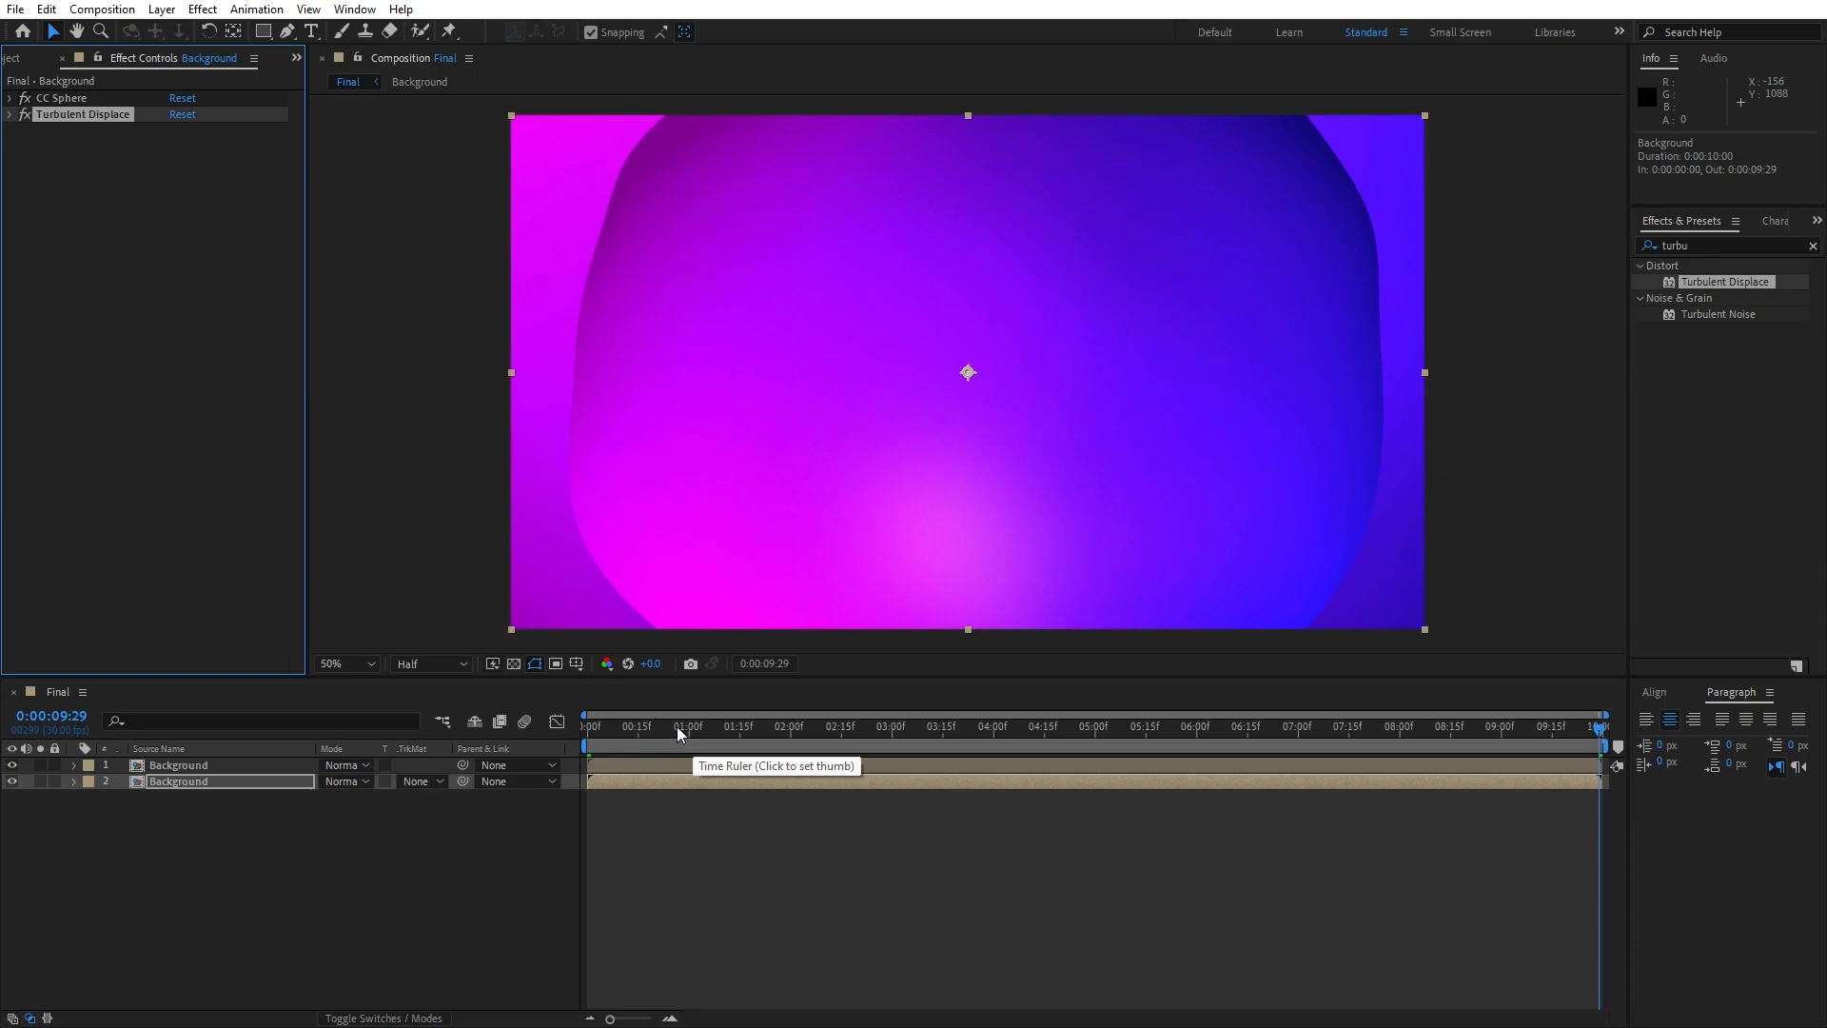
{"action": "left_click_drag", "start_coordinate": [676, 728], "coordinate": [518, 728]}
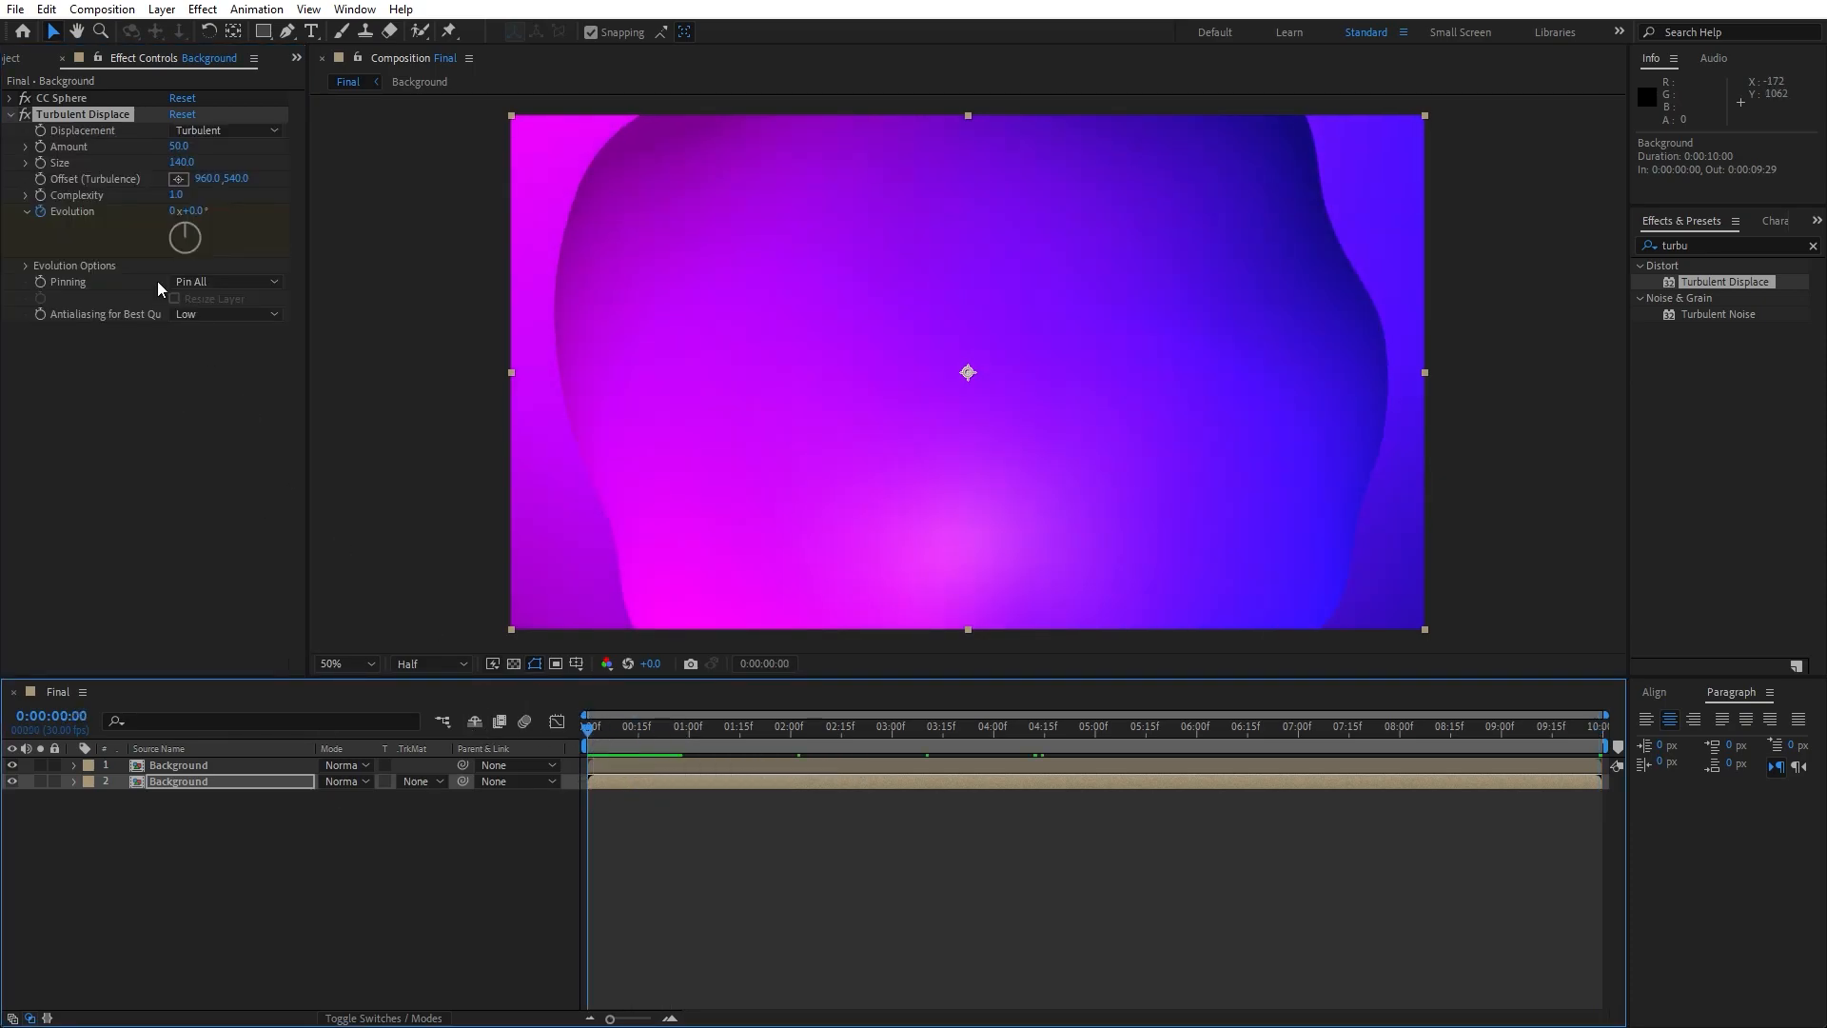
- Preview the displacement animation from the start and move the playhead to 0:00:01:03
{"action": "left_click", "coordinate": [463, 887]}
{"action": "key", "text": "space"}
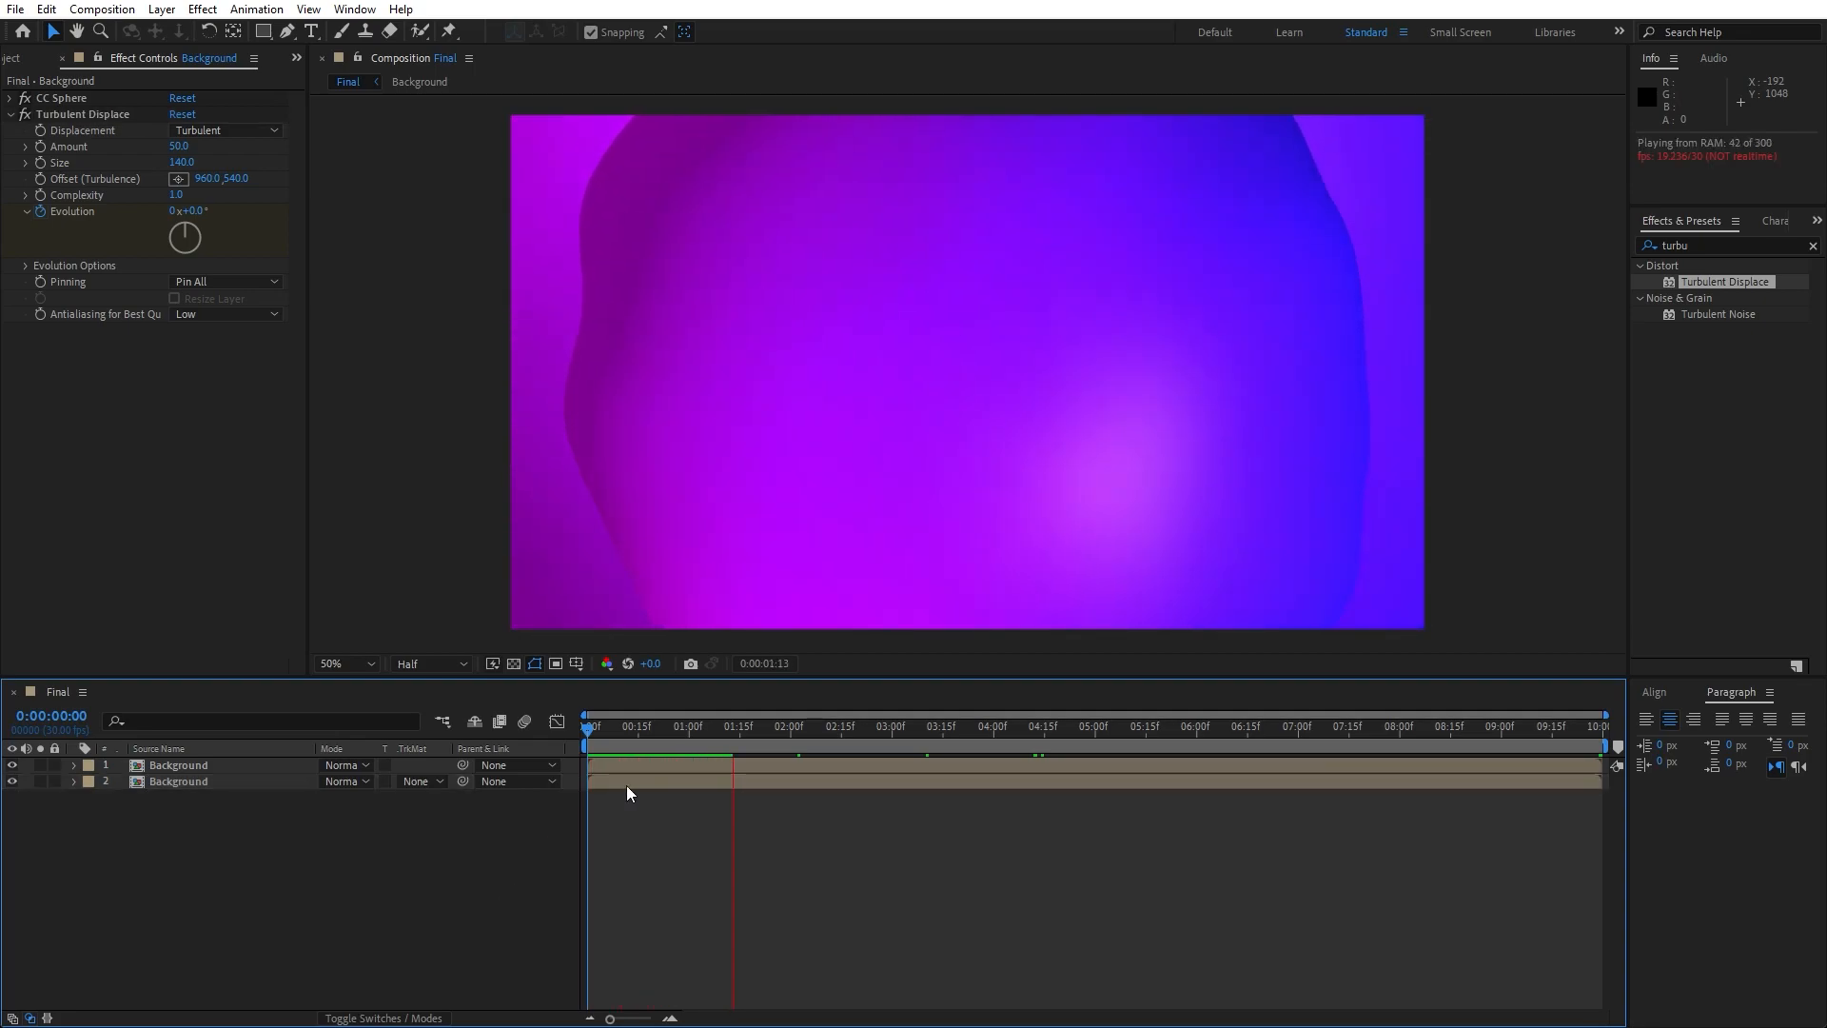
{"action": "left_click", "coordinate": [700, 728]}
- Duplicate the lower Background layer and move the copy to the top of the layer stack
{"action": "left_click", "coordinate": [215, 780]}
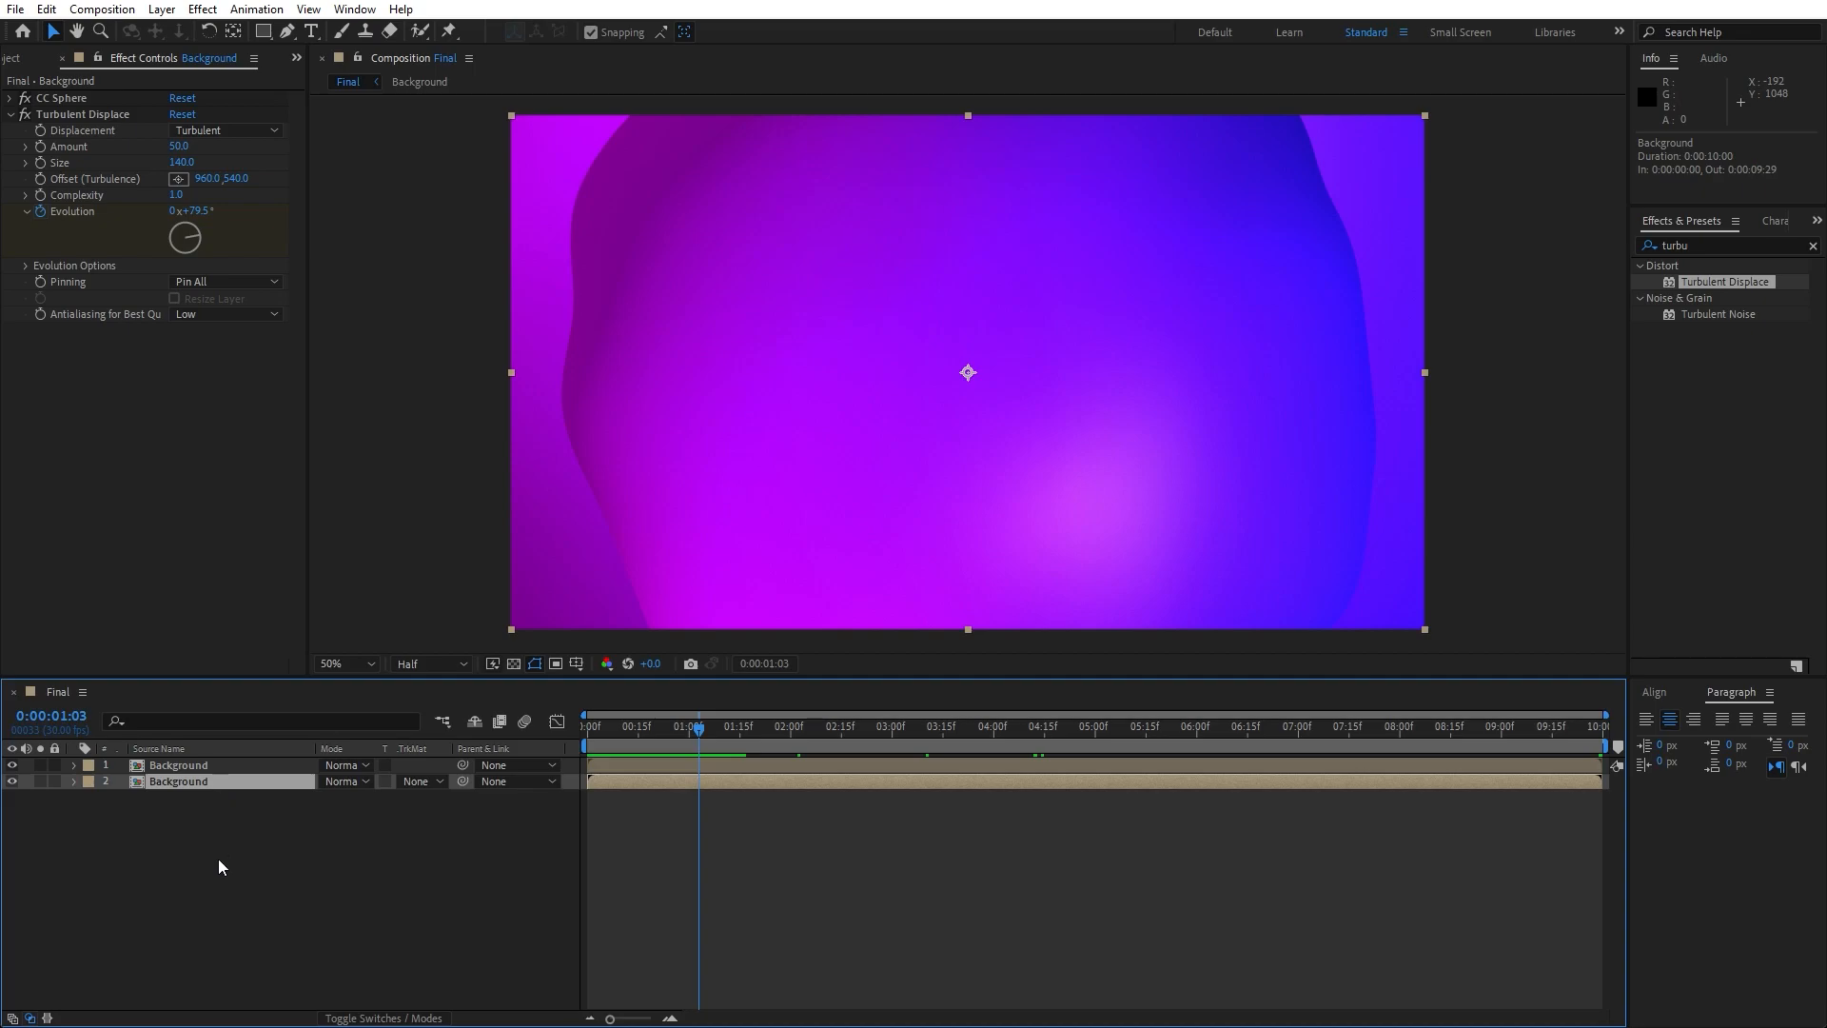
{"action": "key", "text": "ctrl+d"}
{"action": "left_click_drag", "start_coordinate": [188, 778], "coordinate": [198, 761]}
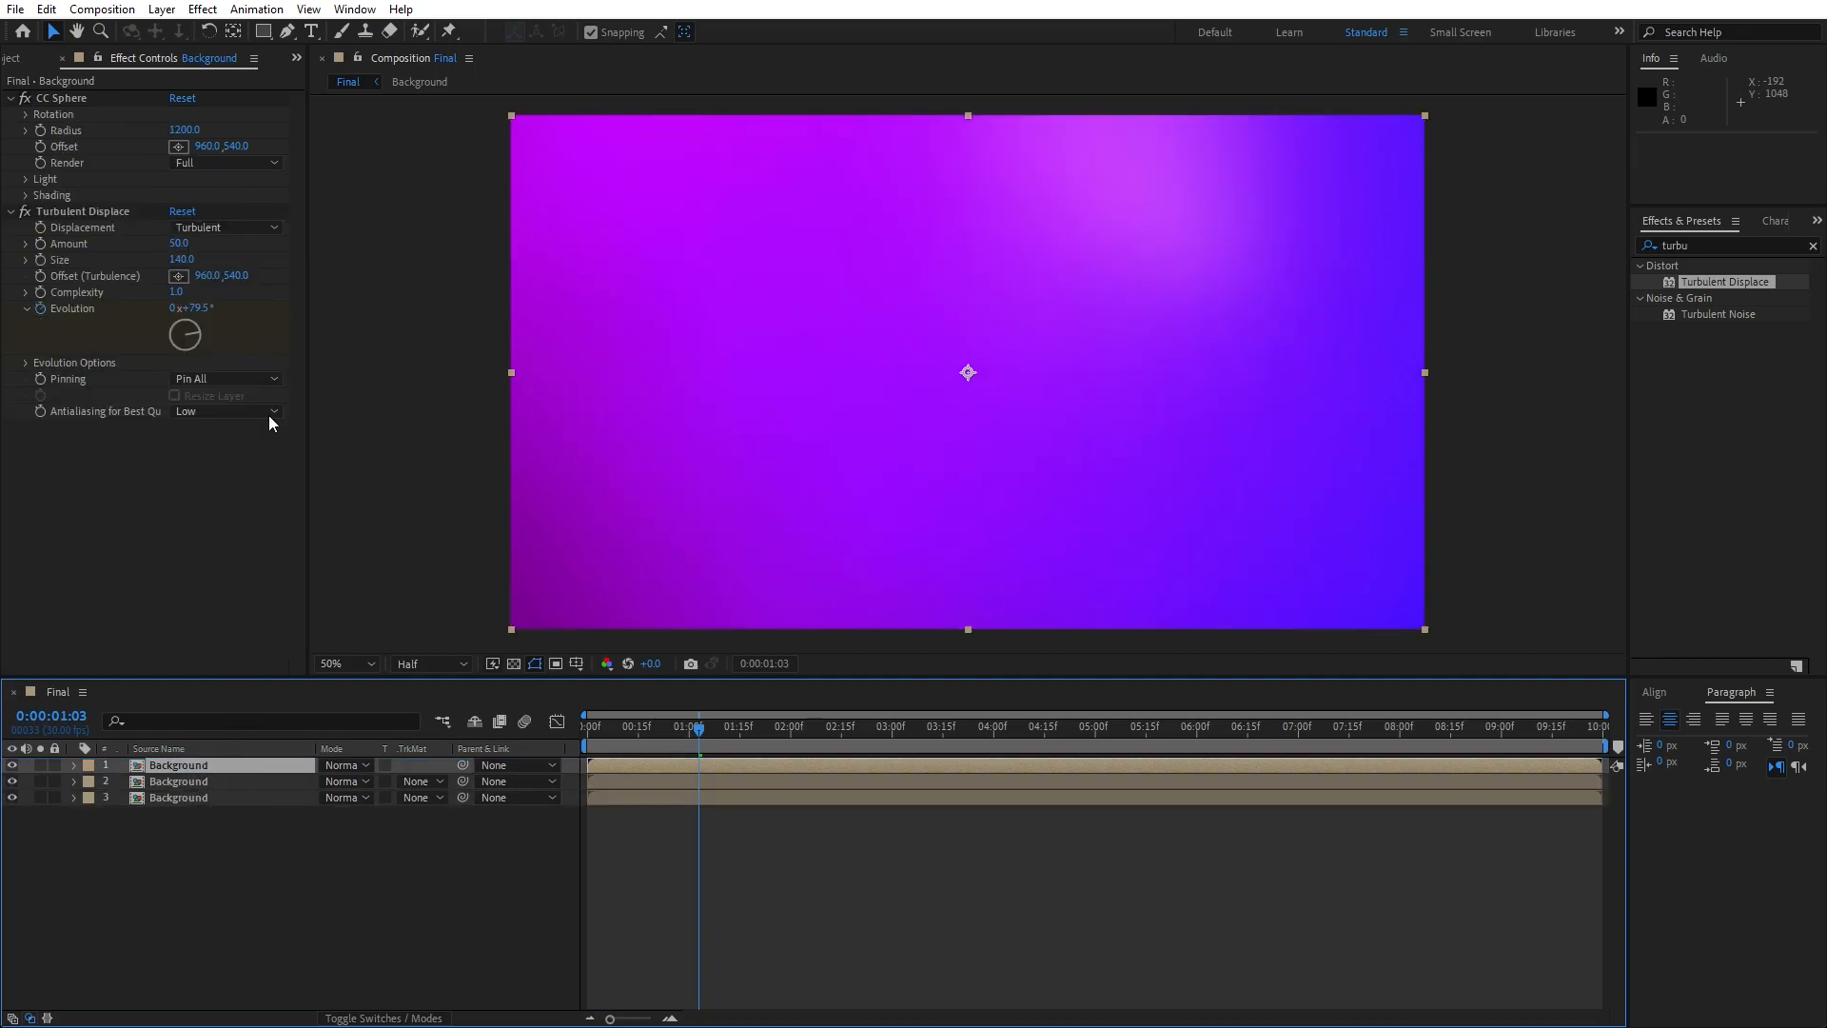
- On the topmost Background layer, set the CC Sphere Radius to 380 and Render to Inside
{"action": "left_click", "coordinate": [188, 130]}
{"action": "type", "text": "380"}
{"action": "key", "text": "Return"}
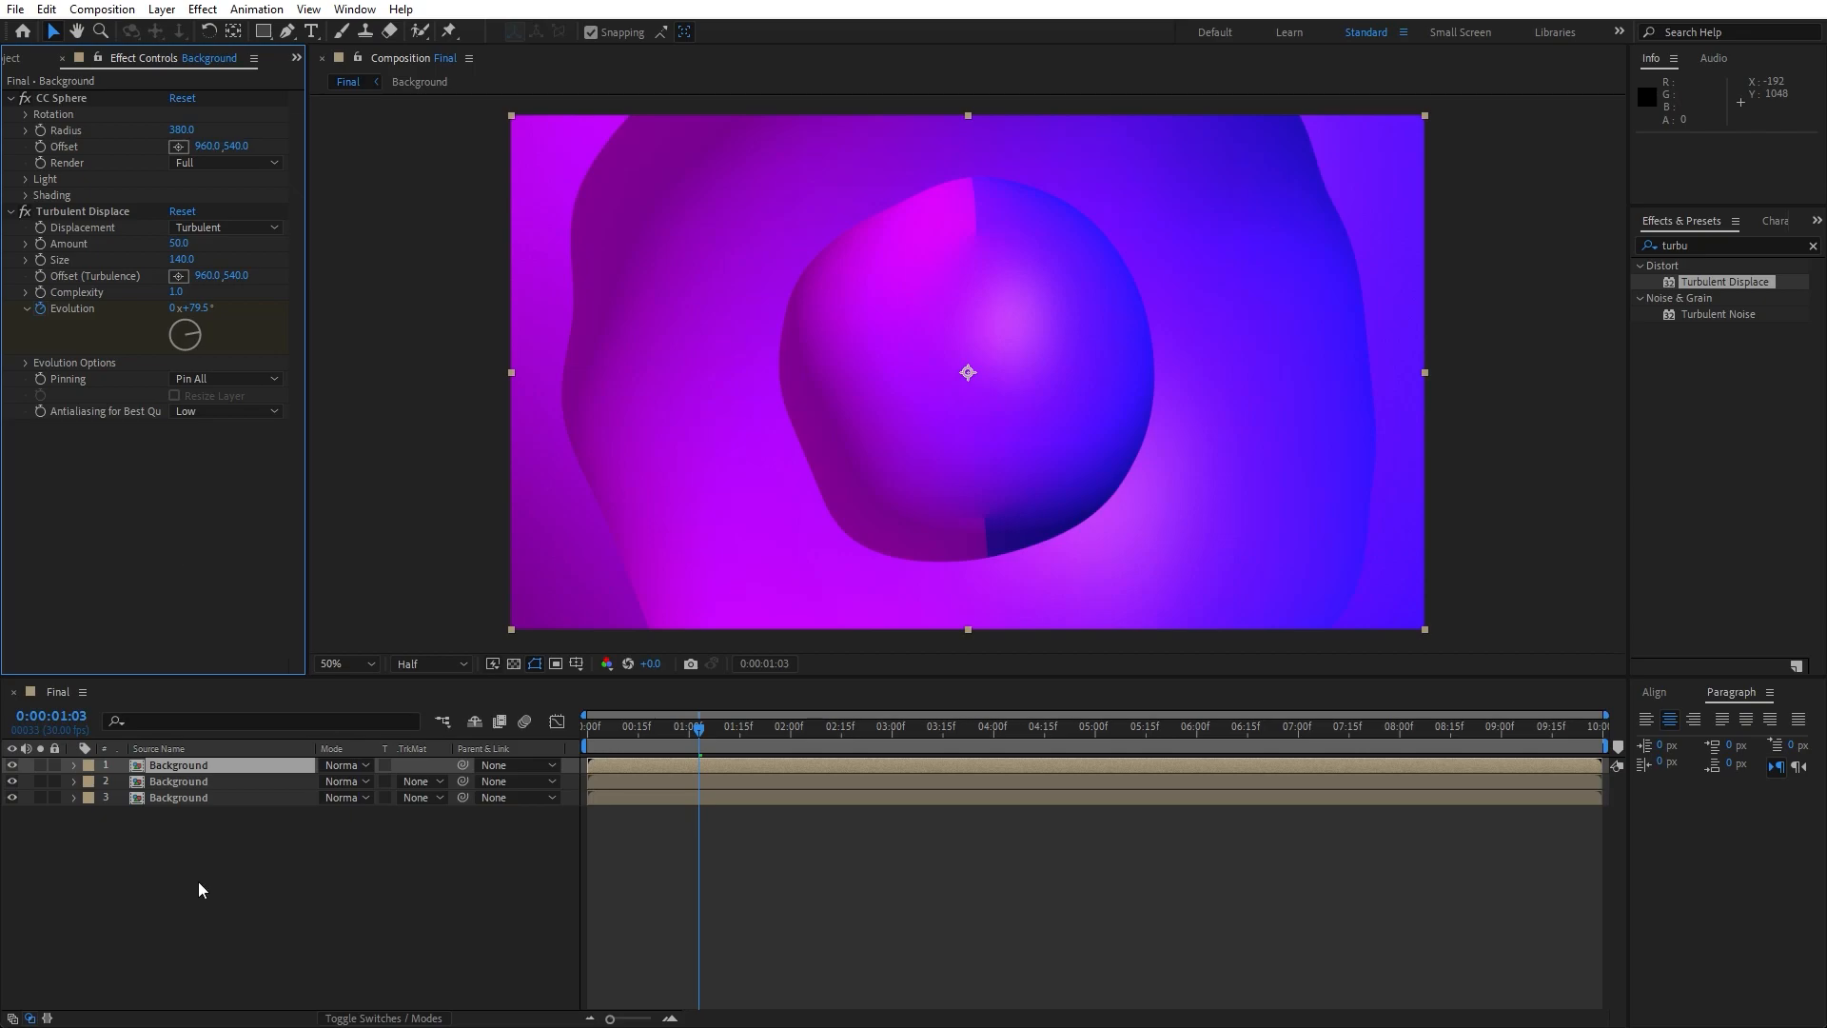
{"action": "left_click", "coordinate": [213, 164]}
{"action": "left_click", "coordinate": [224, 228]}
- Set the CC Sphere Render option to Inside on the second and third Background layers as well
{"action": "left_click", "coordinate": [189, 786]}
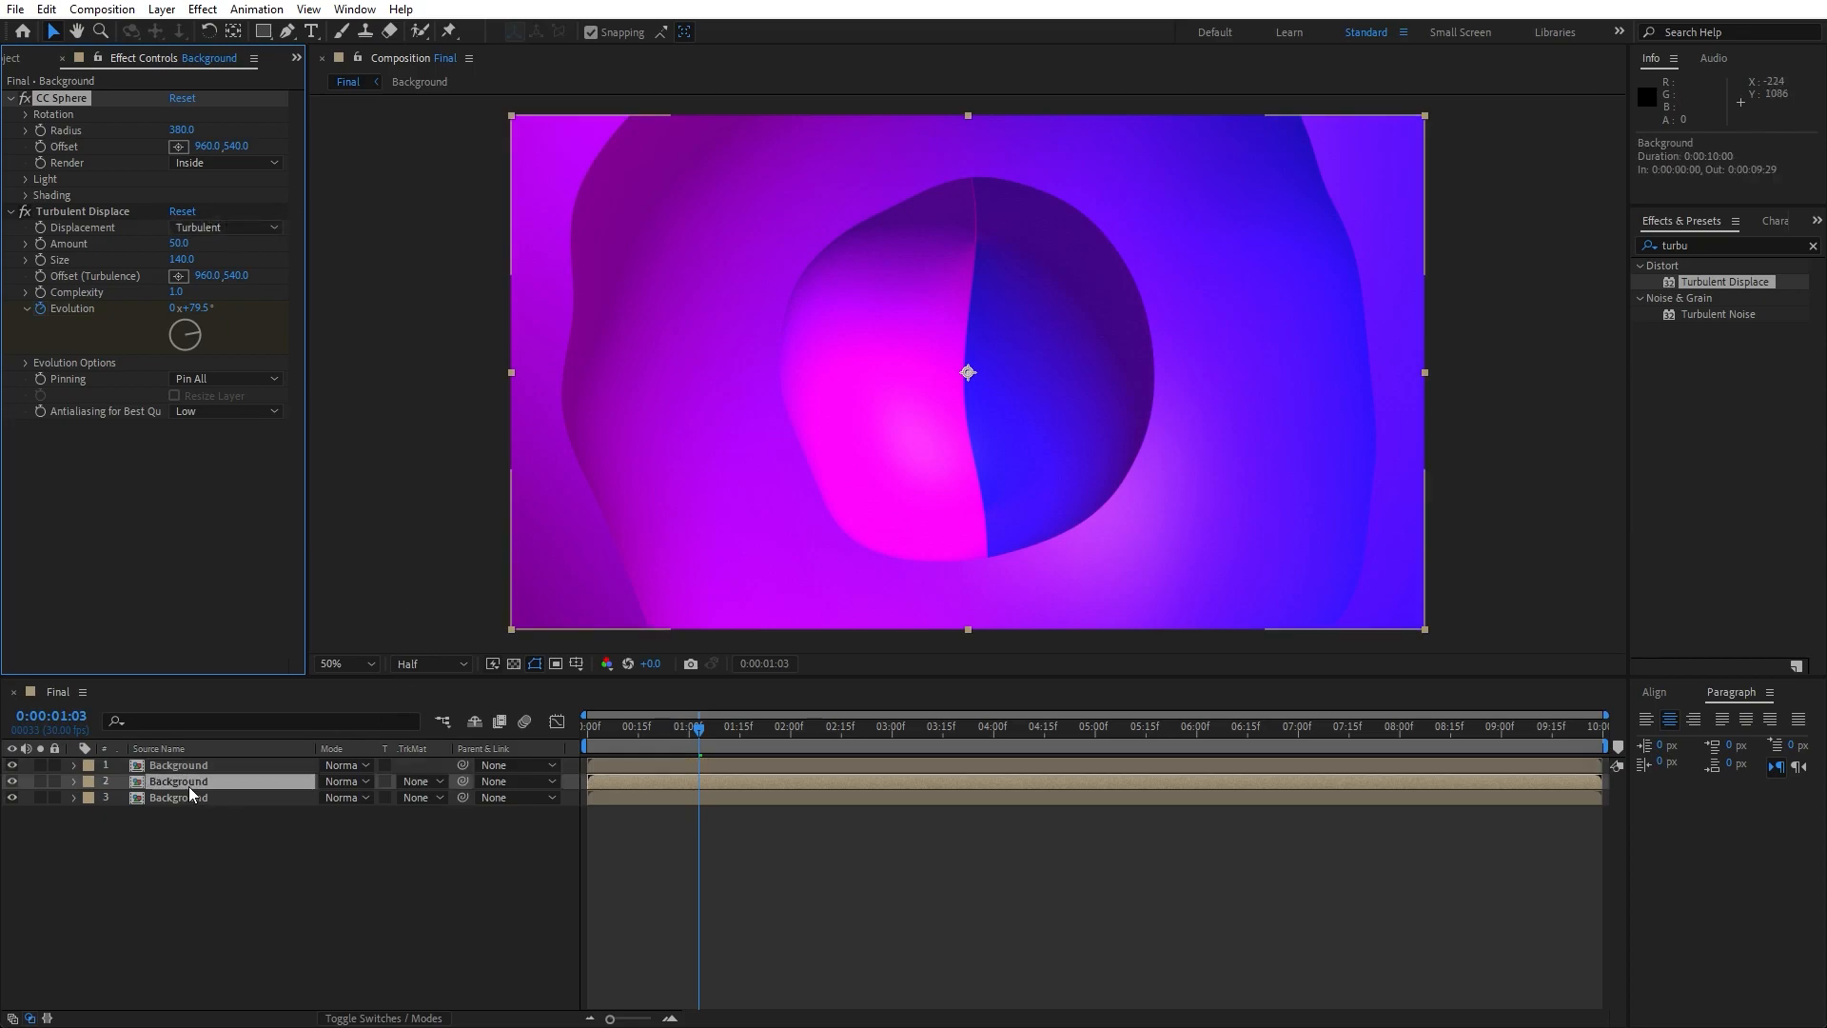
{"action": "left_click", "coordinate": [202, 164]}
{"action": "left_click", "coordinate": [219, 225]}
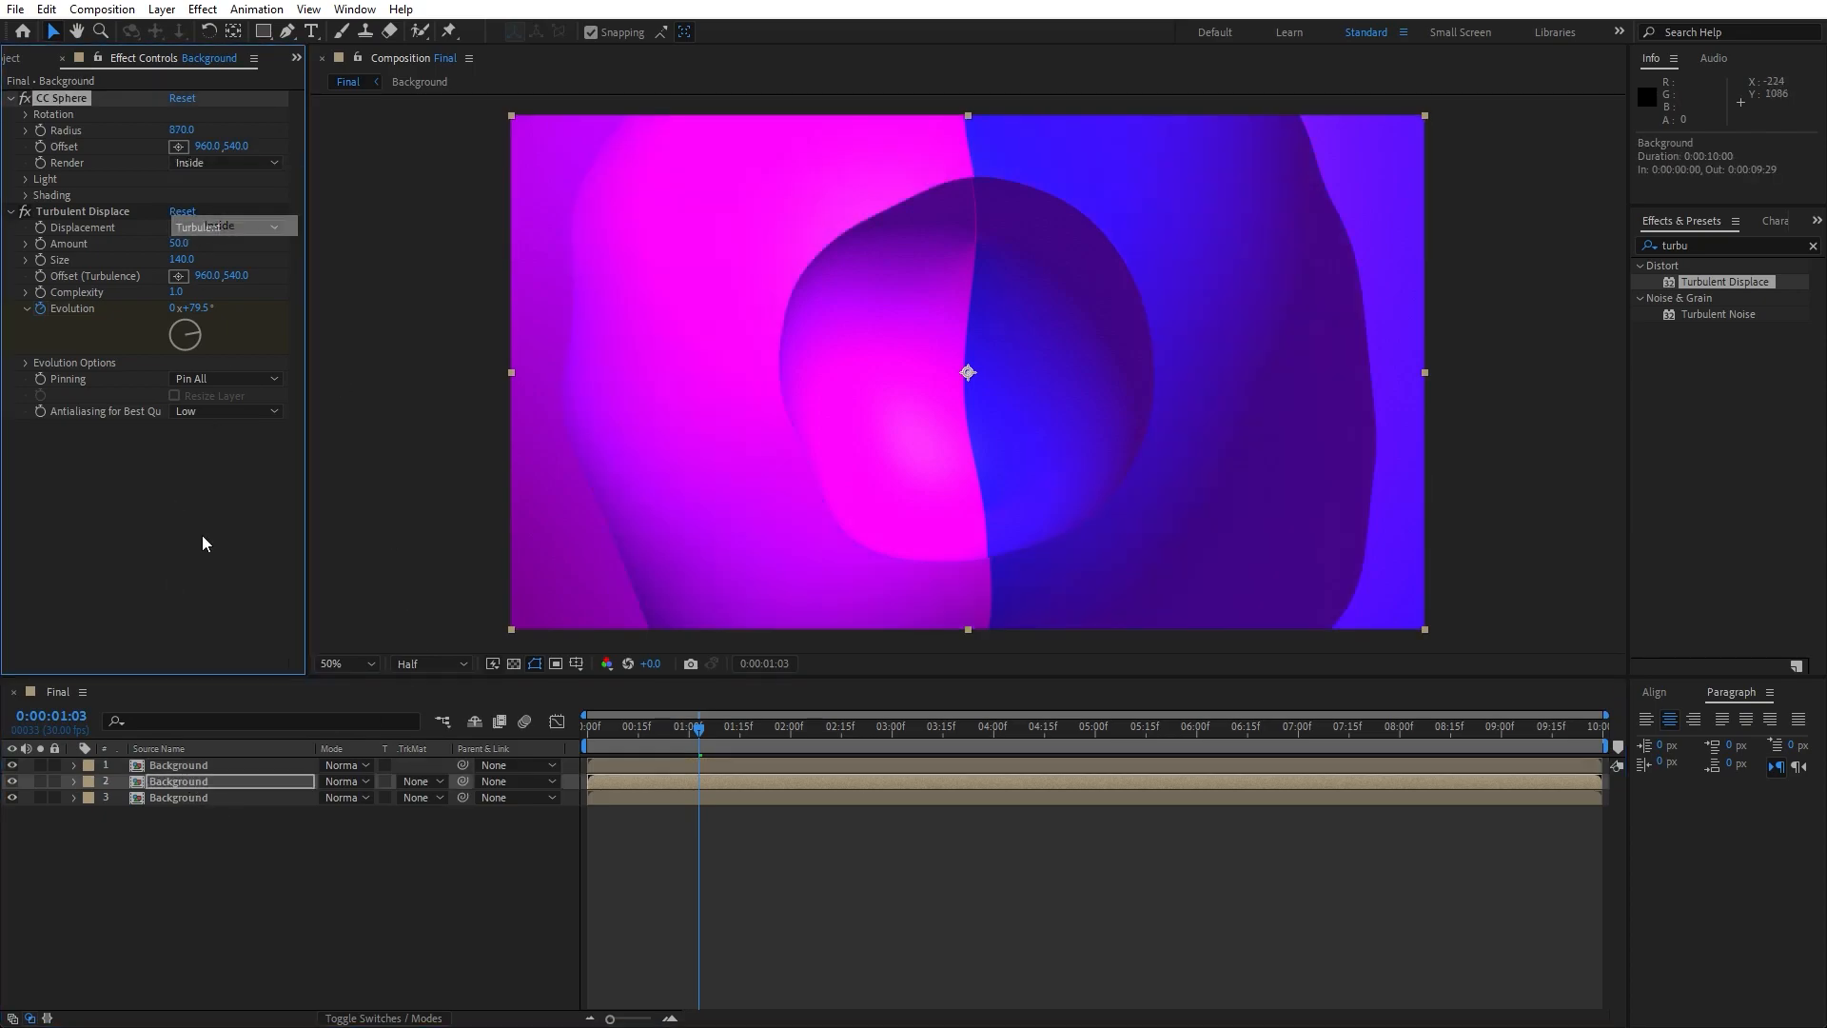
{"action": "left_click", "coordinate": [175, 798]}
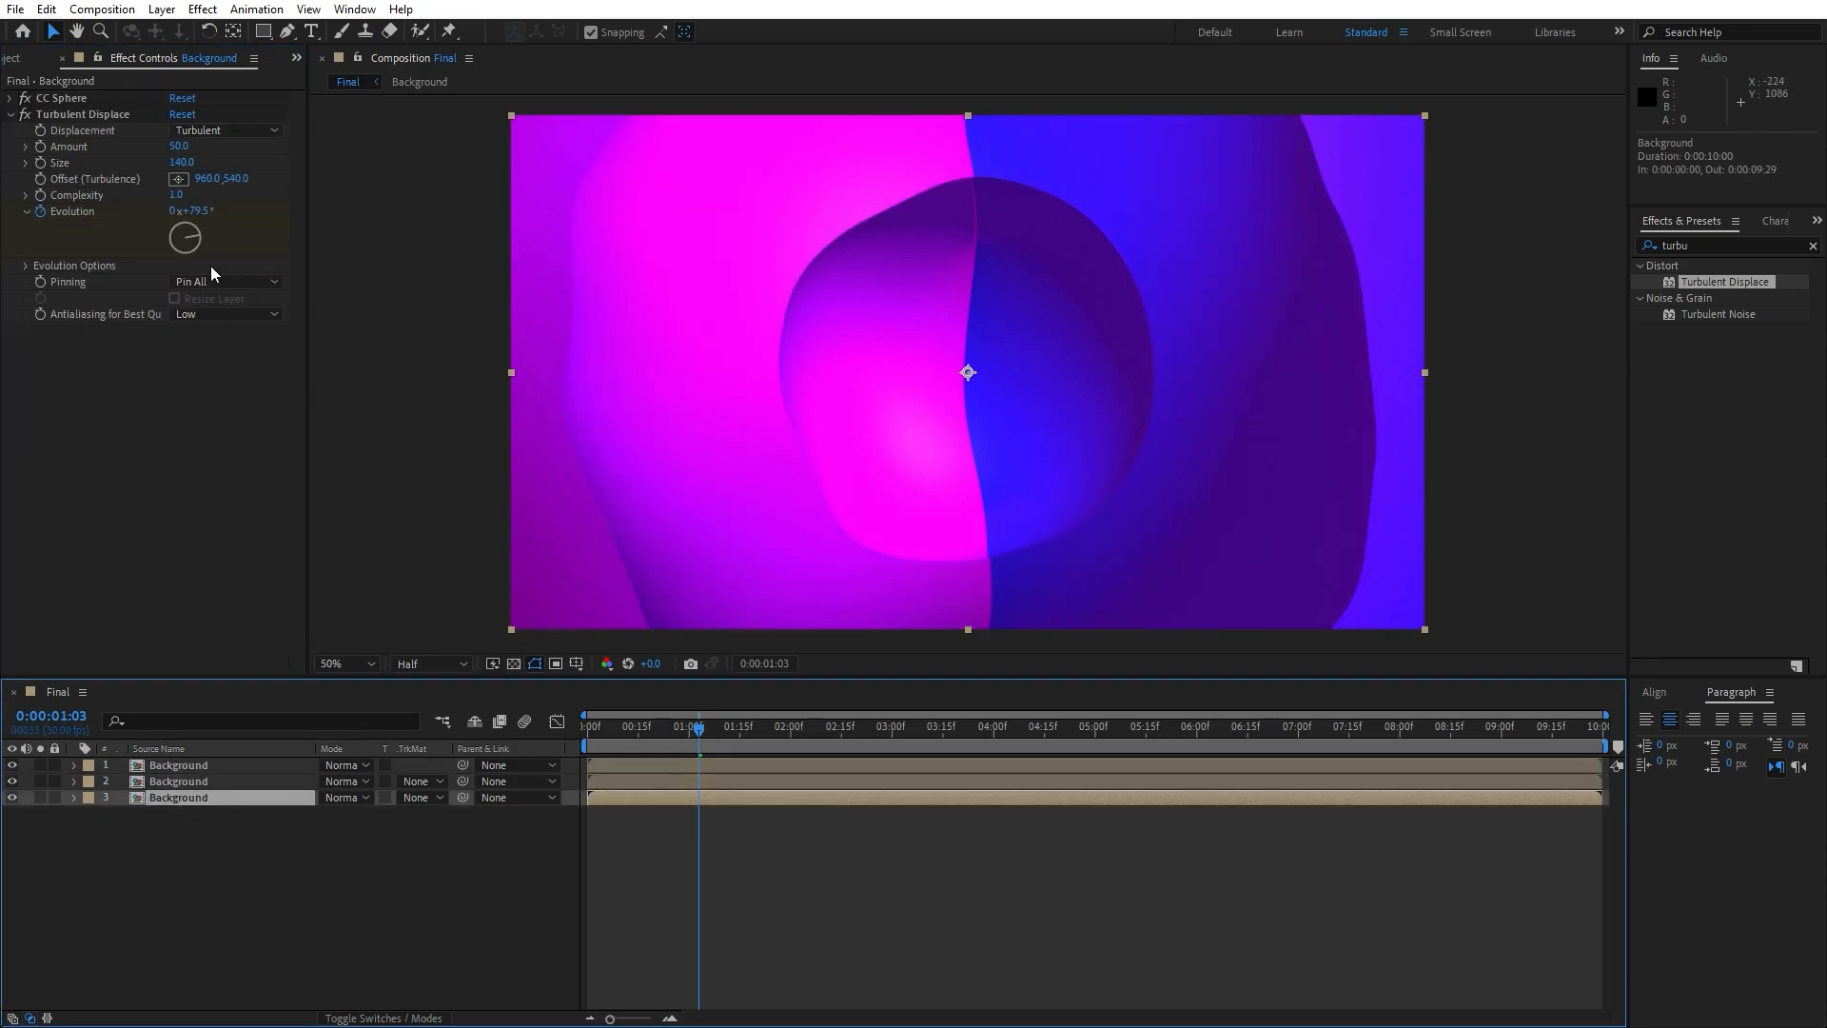
{"action": "left_click", "coordinate": [11, 98]}
{"action": "left_click", "coordinate": [219, 163]}
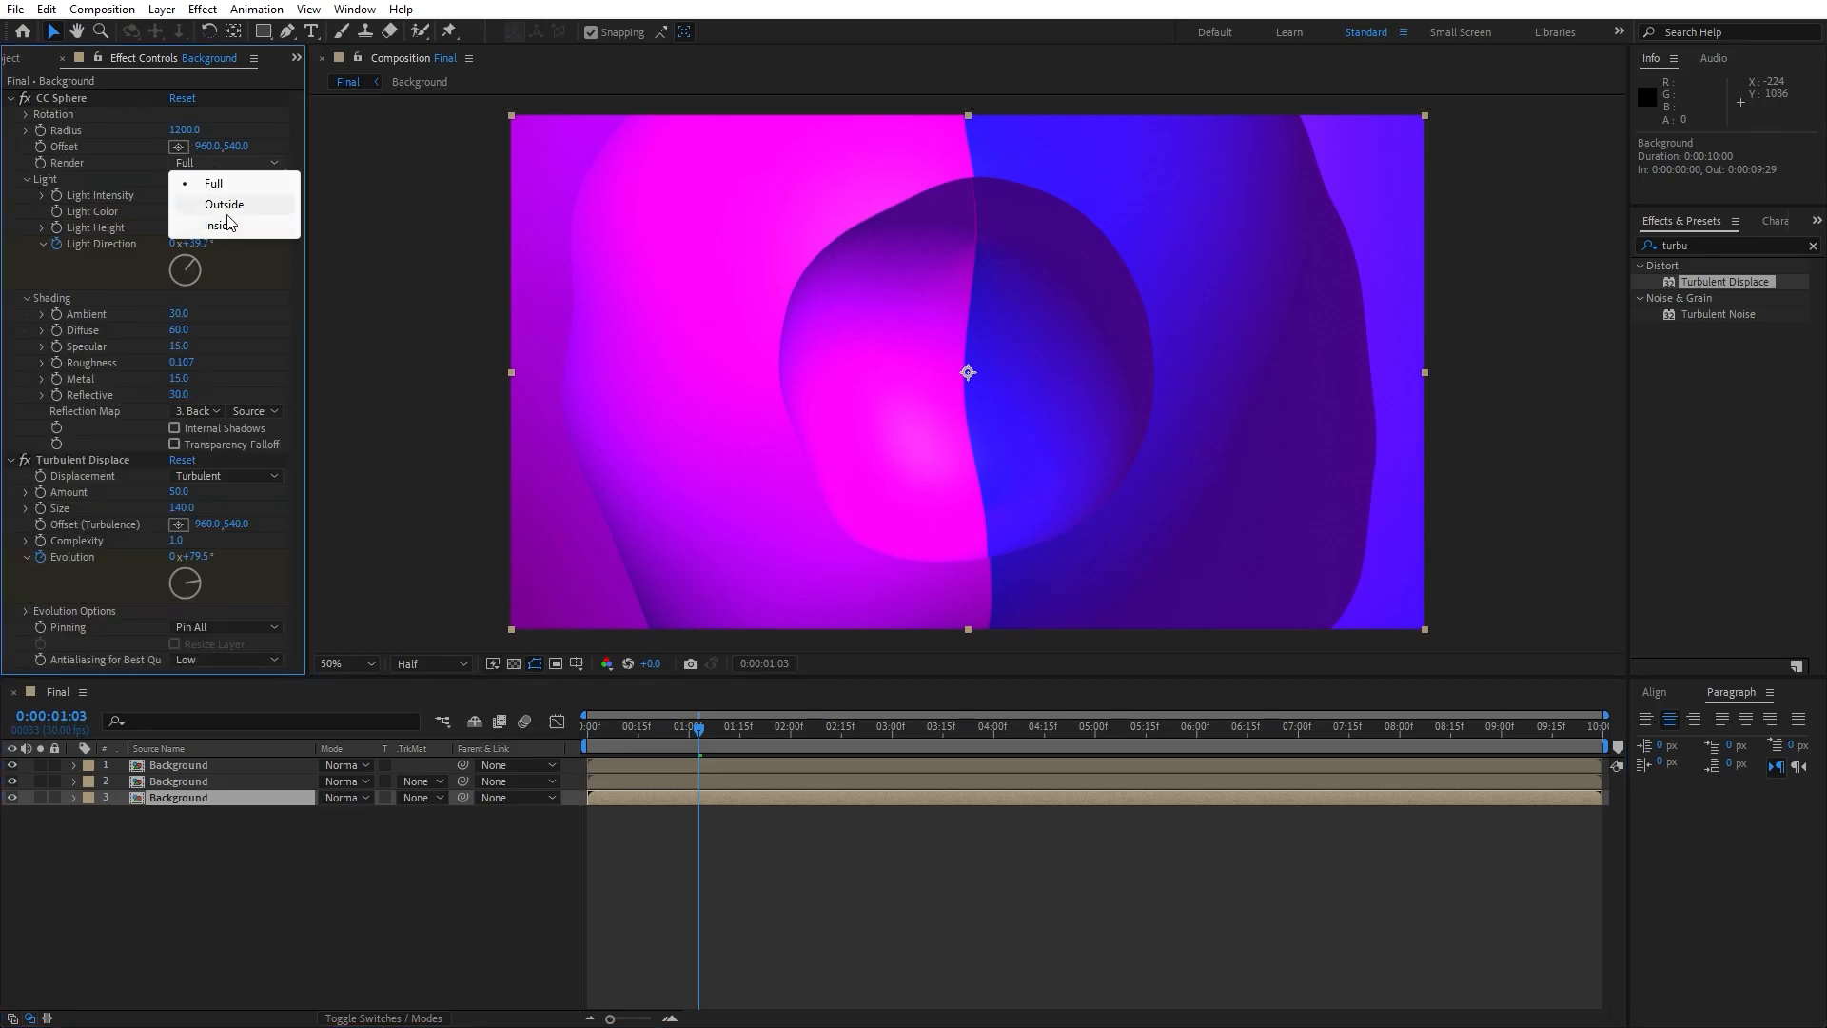
{"action": "left_click", "coordinate": [229, 222]}
{"action": "left_click", "coordinate": [407, 899]}
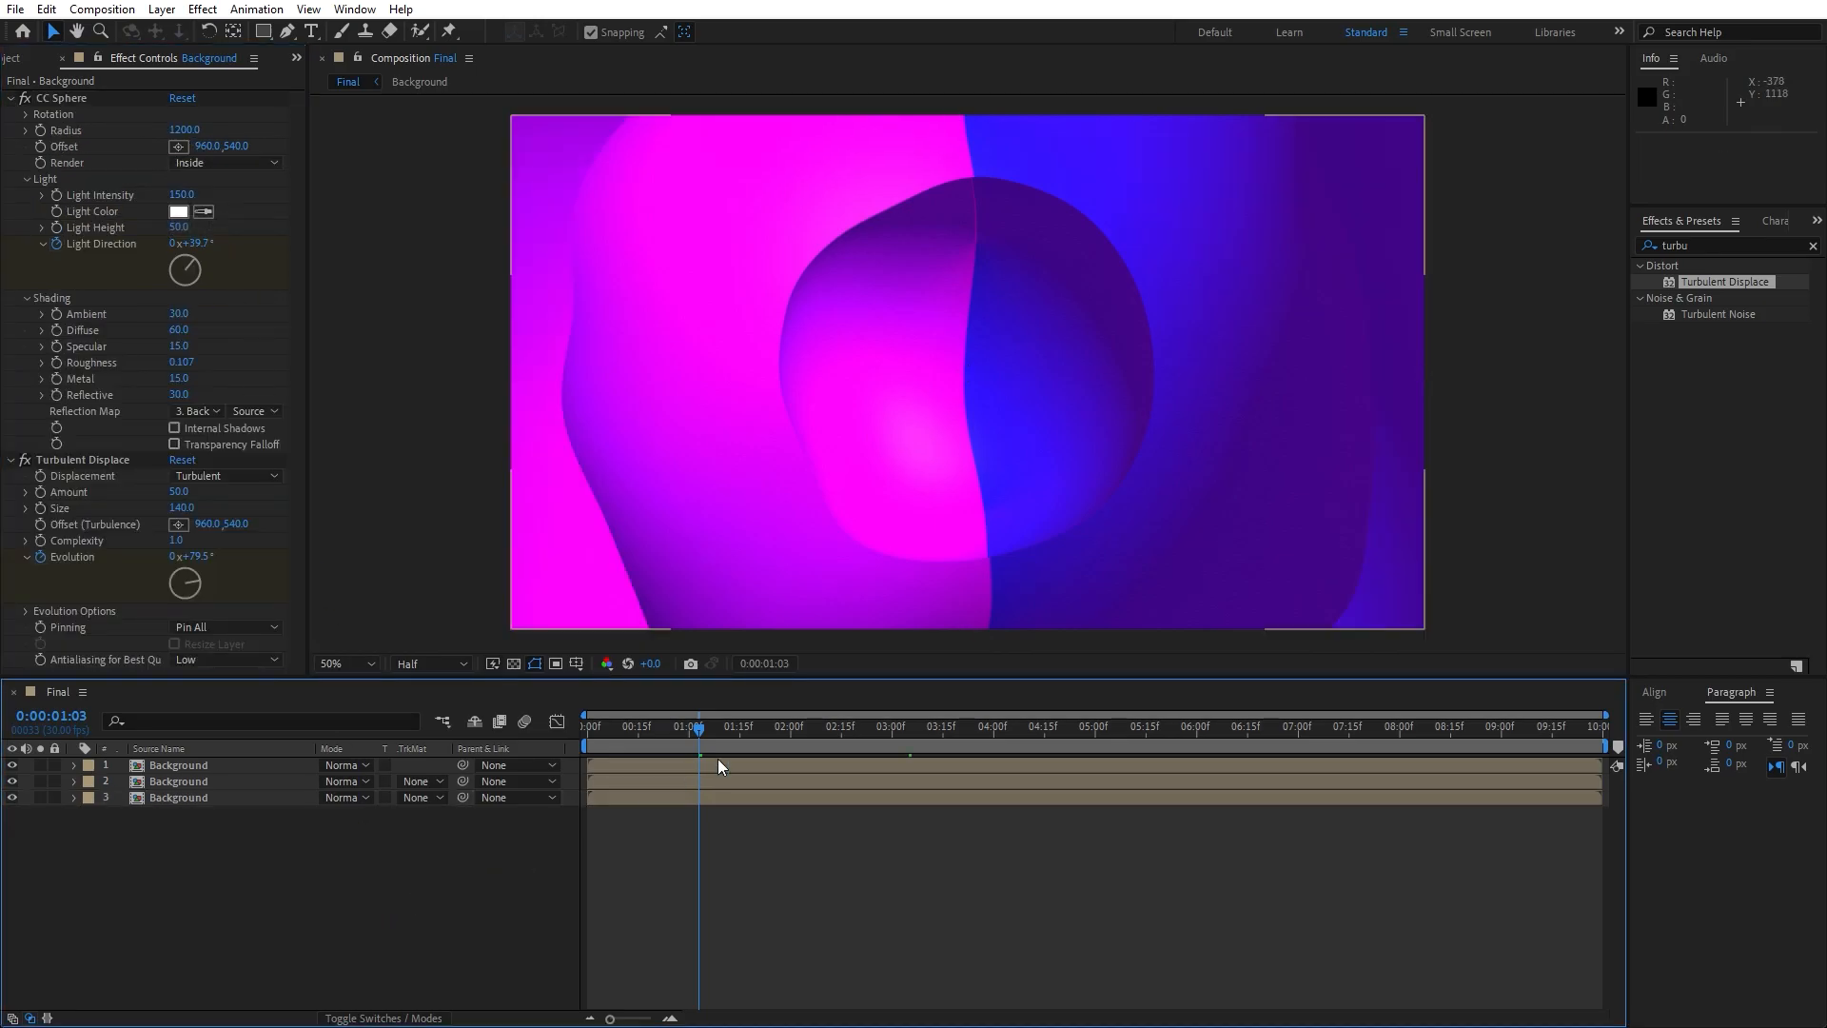
- Set the CC Sphere Reflective value to 14 on the lowest Background layer and to 12 on the topmost one
{"action": "left_click", "coordinate": [974, 232]}
{"action": "left_click_drag", "start_coordinate": [175, 401], "coordinate": [162, 399]}
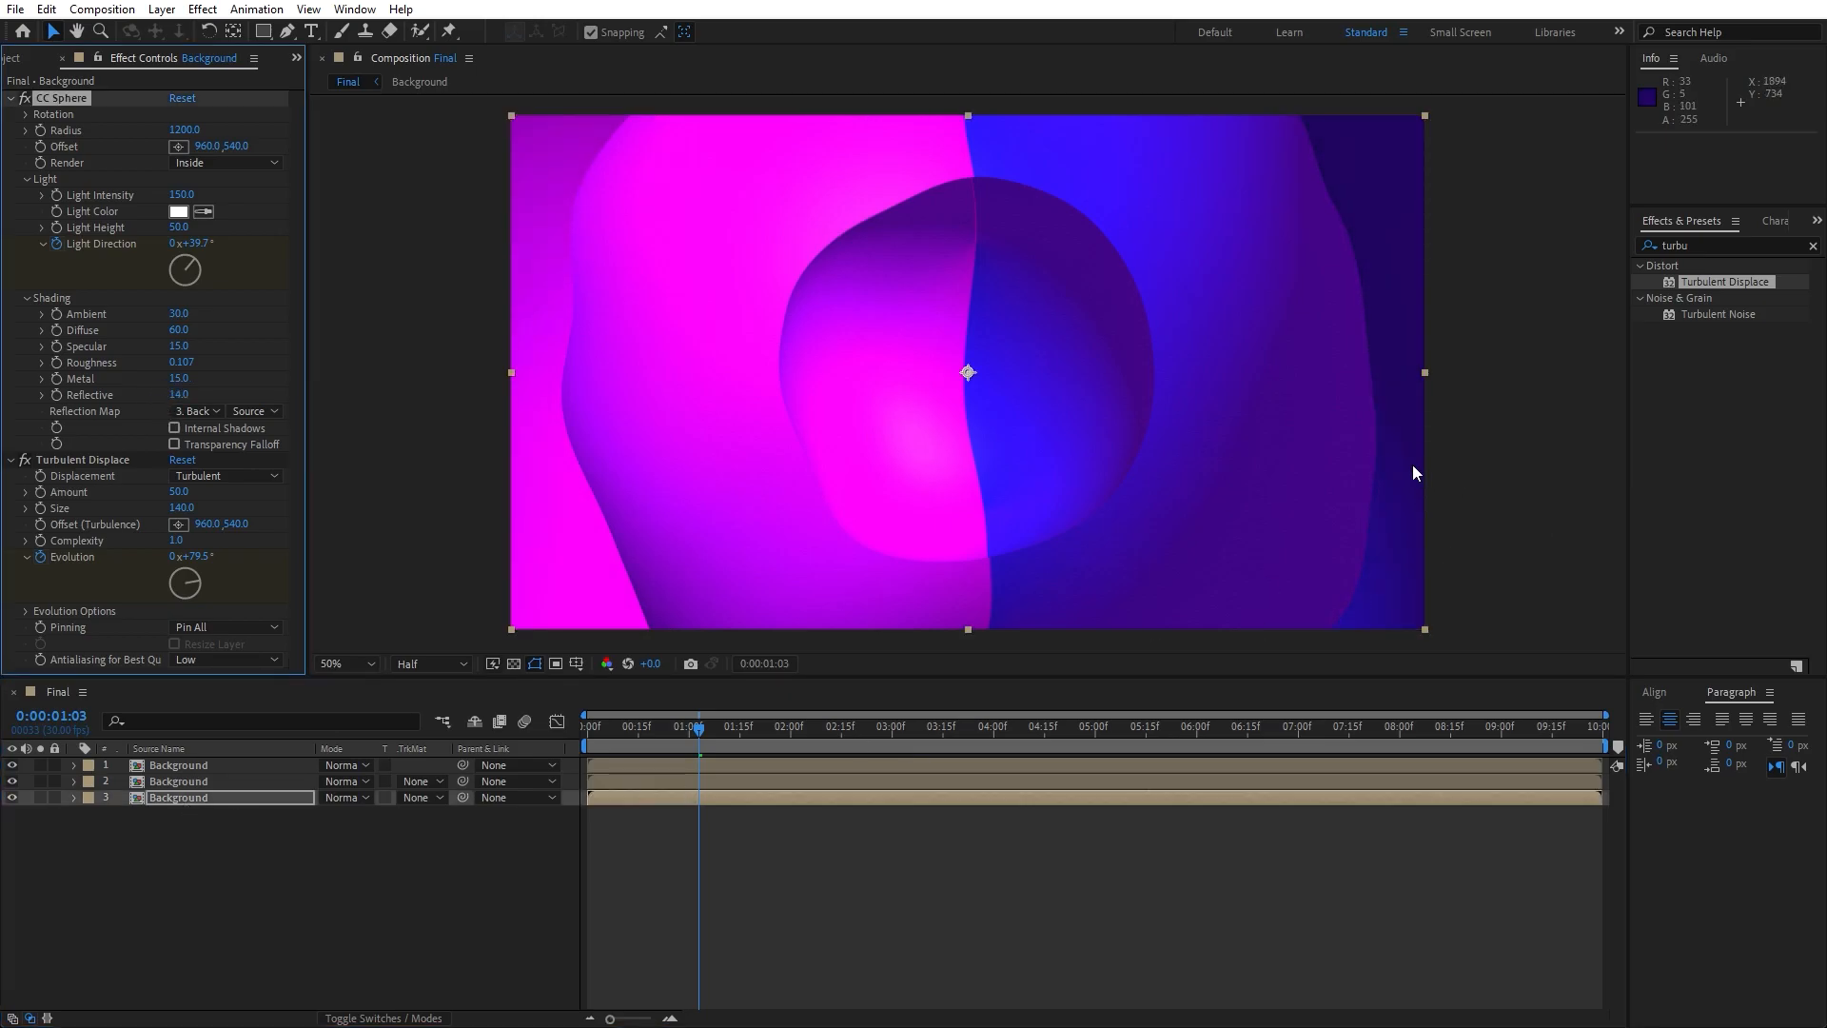
{"action": "left_click", "coordinate": [171, 766]}
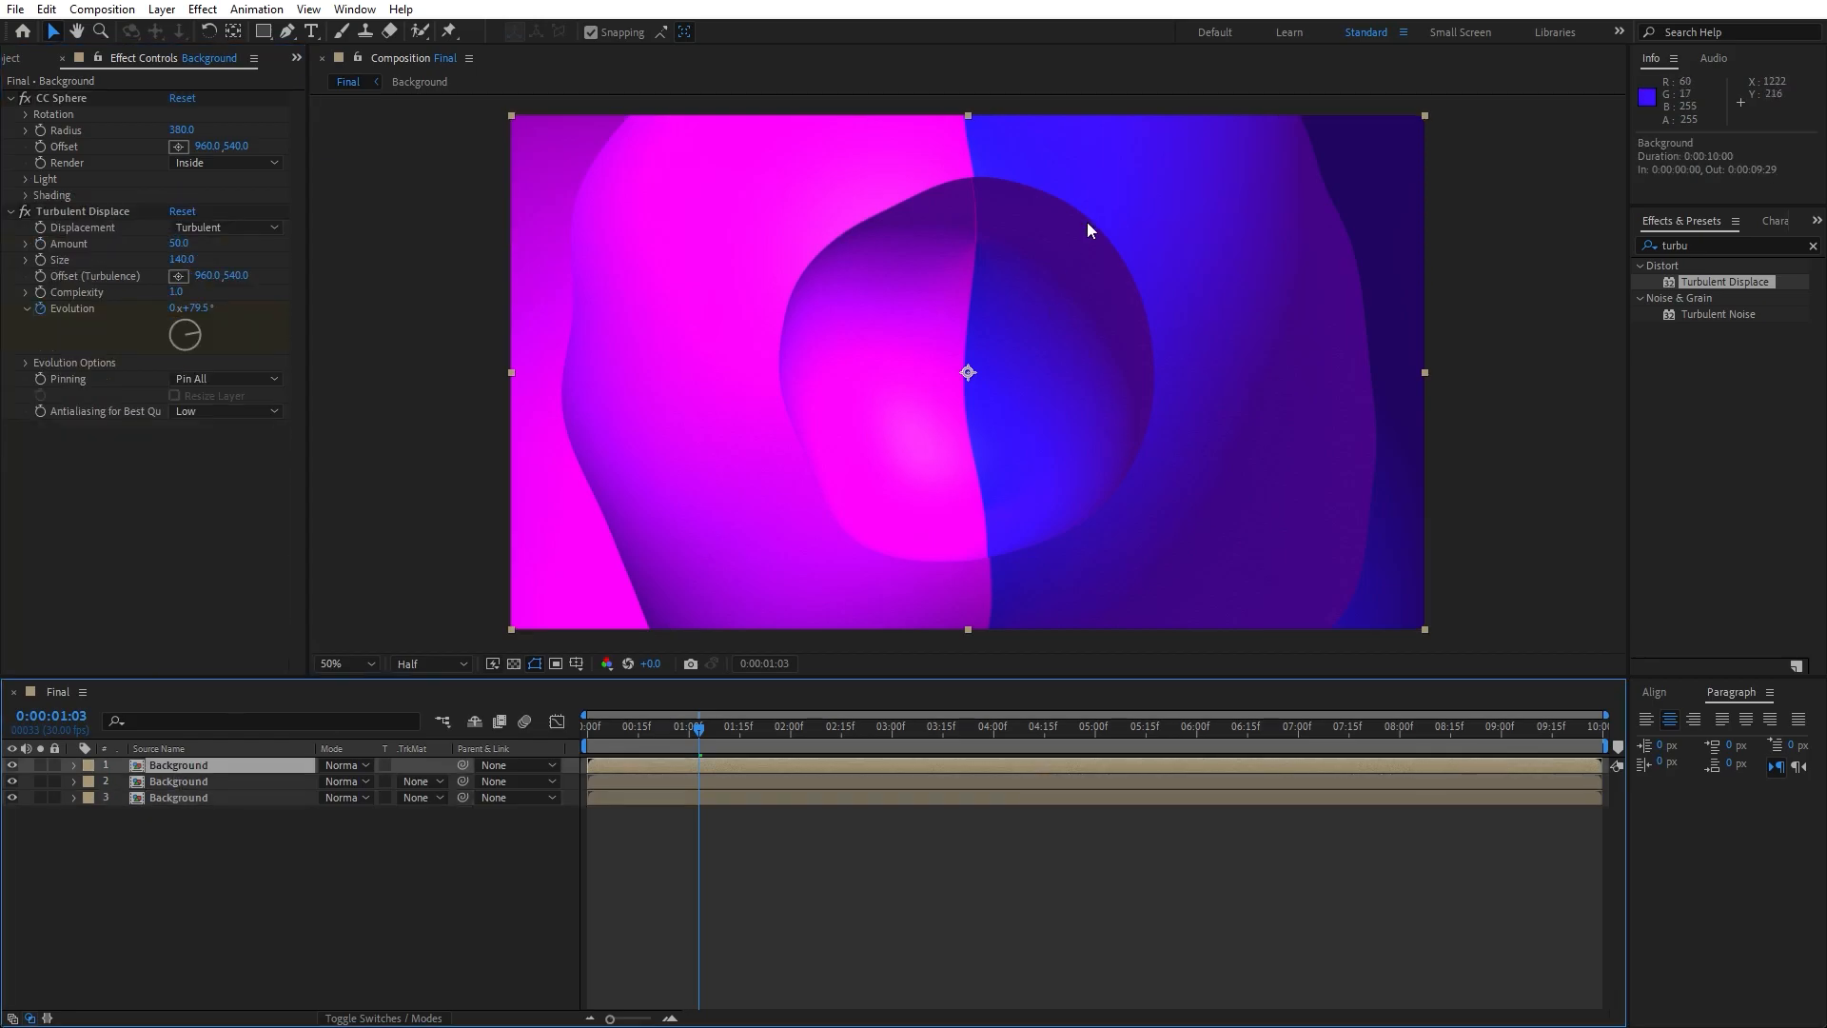
{"action": "left_click", "coordinate": [25, 195]}
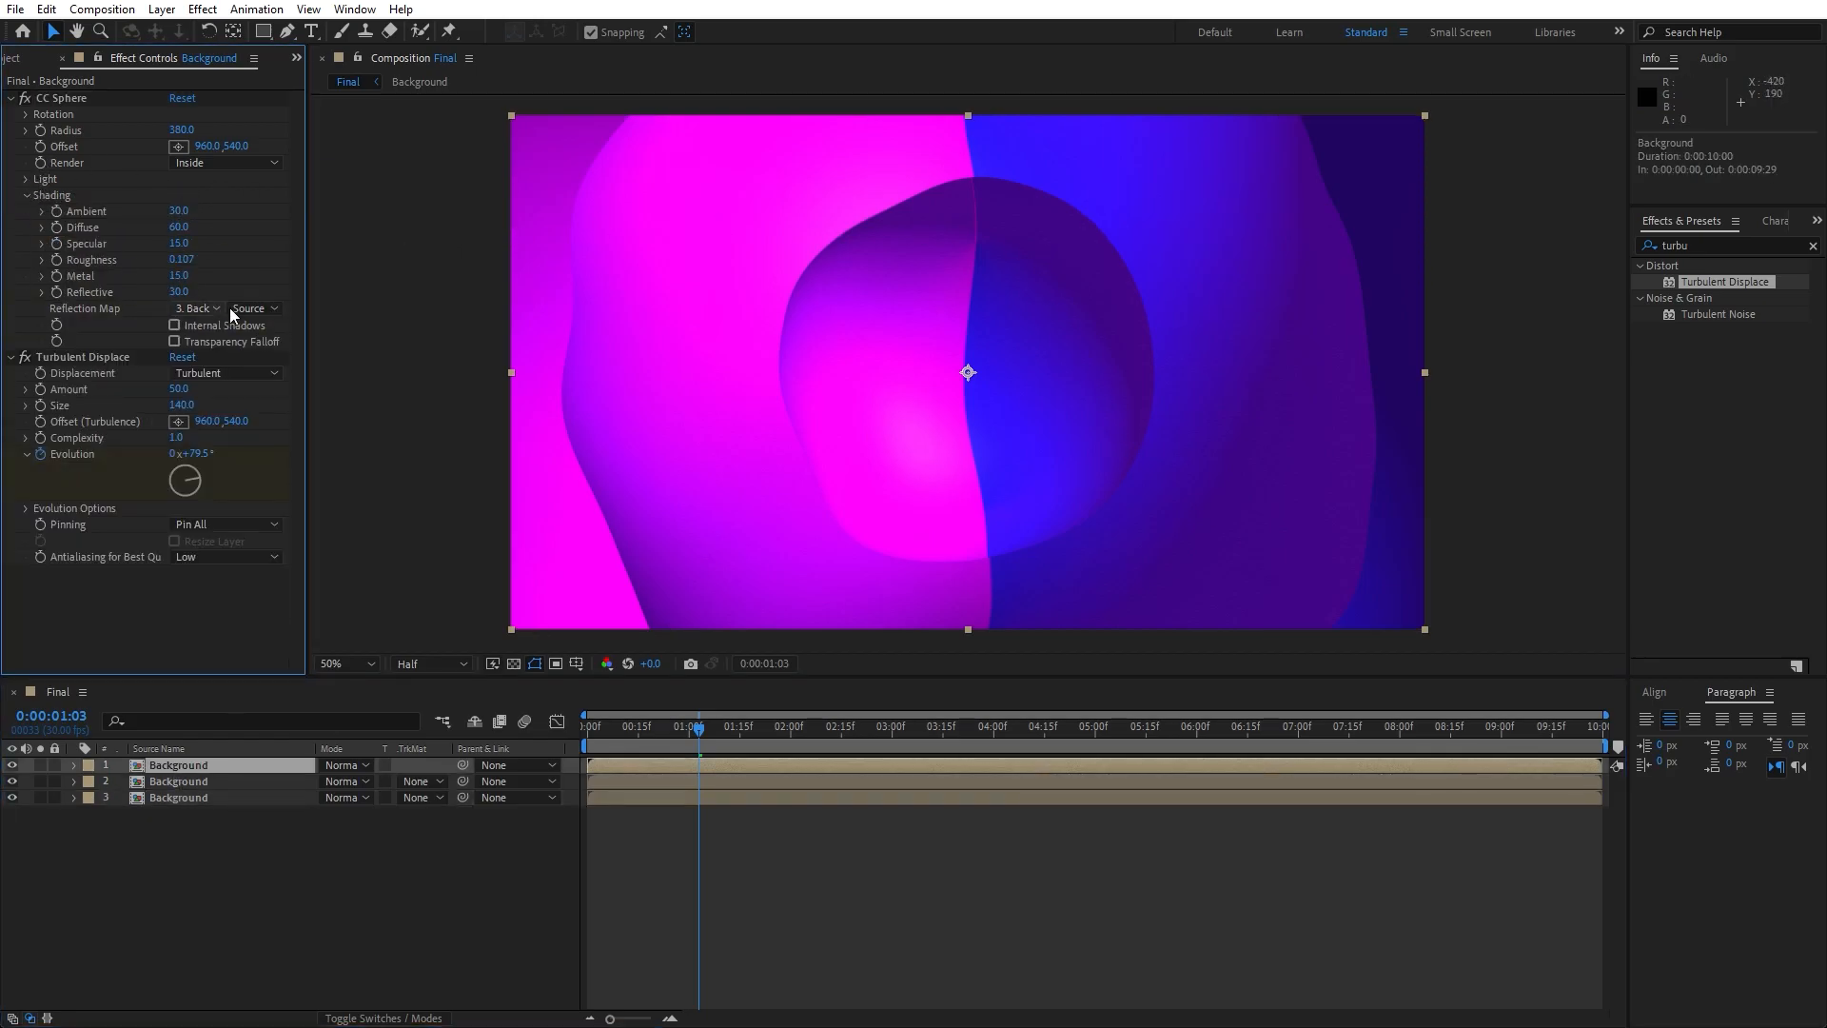
{"action": "left_click", "coordinate": [177, 292]}
{"action": "left_click_drag", "start_coordinate": [167, 293], "coordinate": [161, 292]}
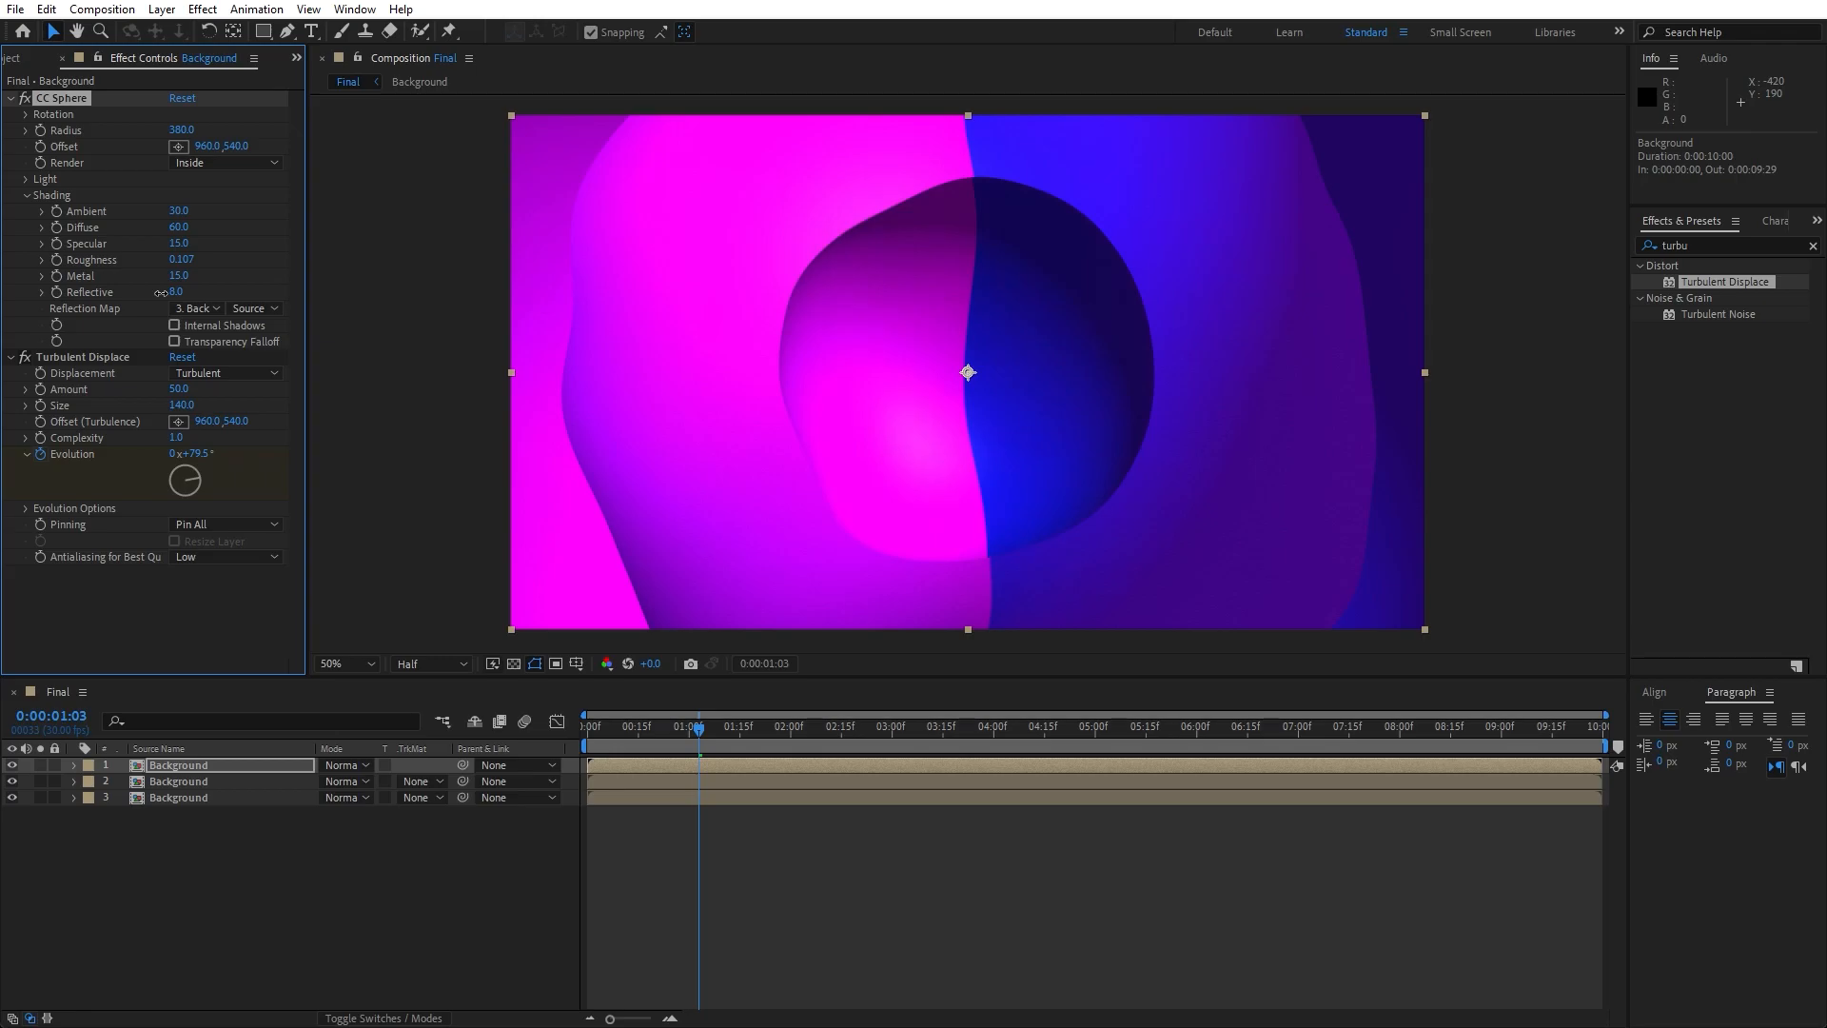
{"action": "left_click", "coordinate": [172, 292]}
{"action": "type", "text": "12"}
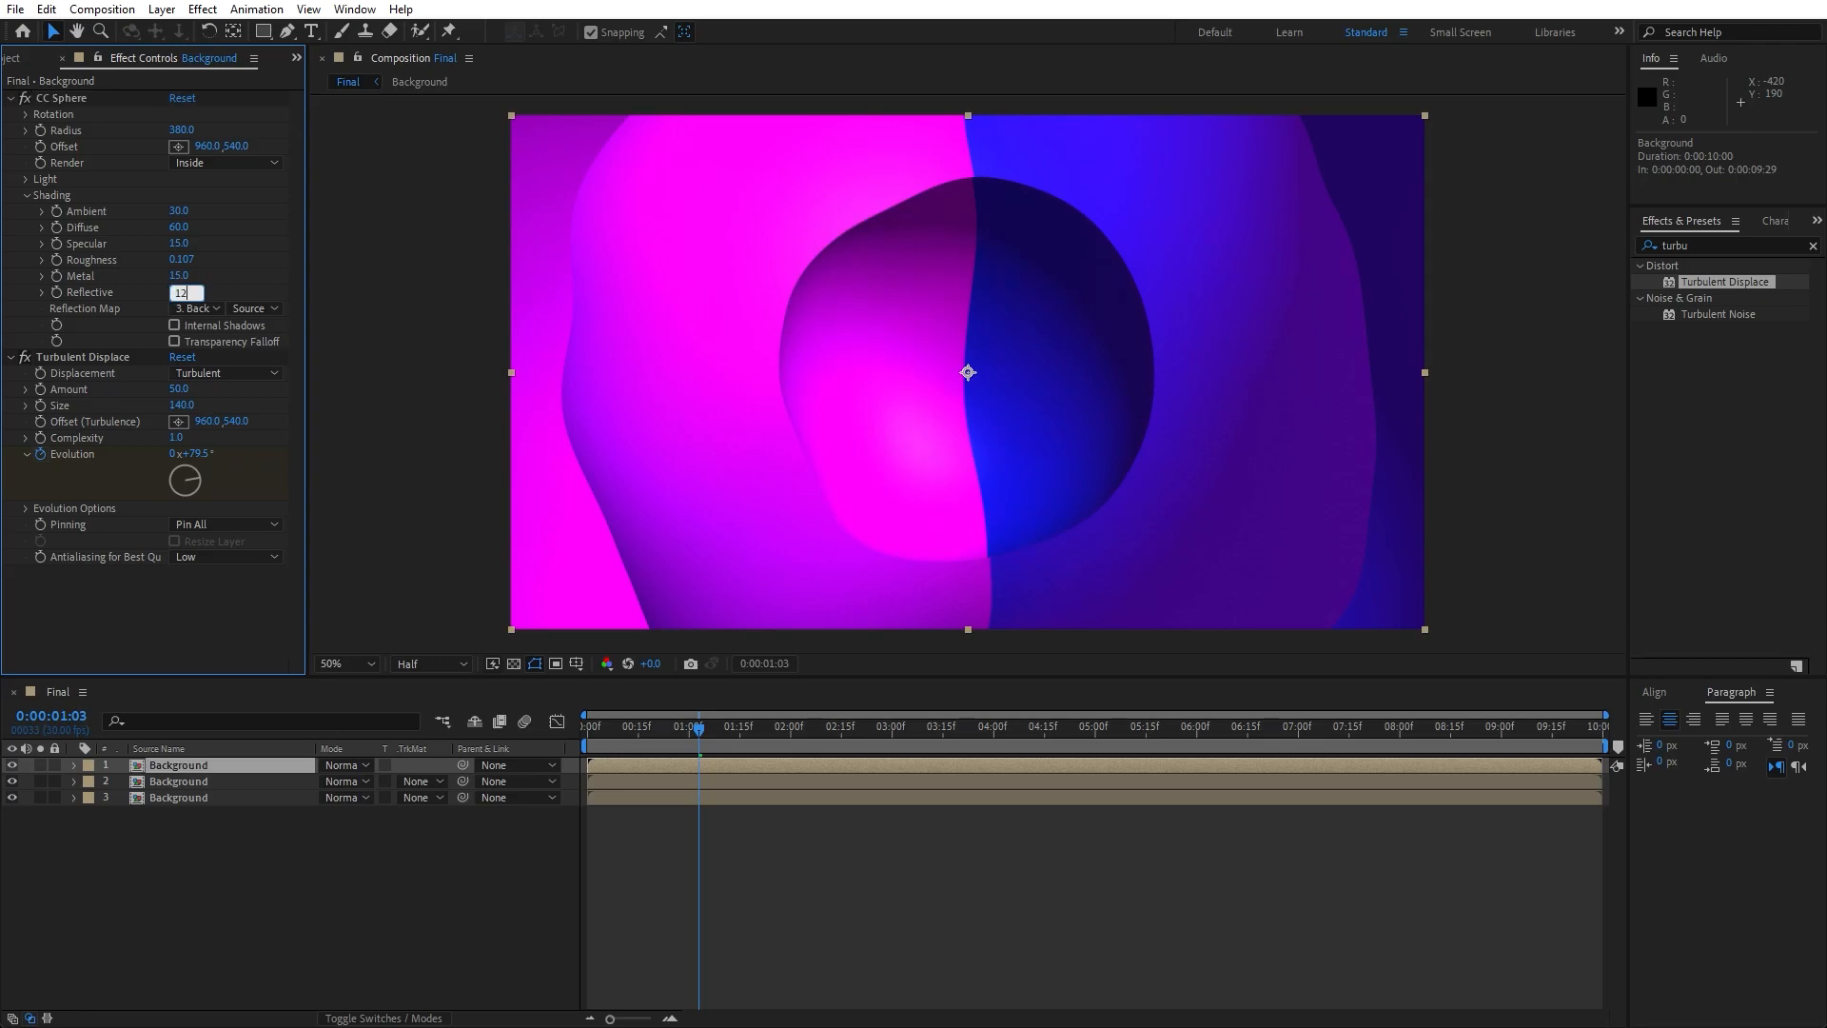
{"action": "left_click", "coordinate": [216, 899]}
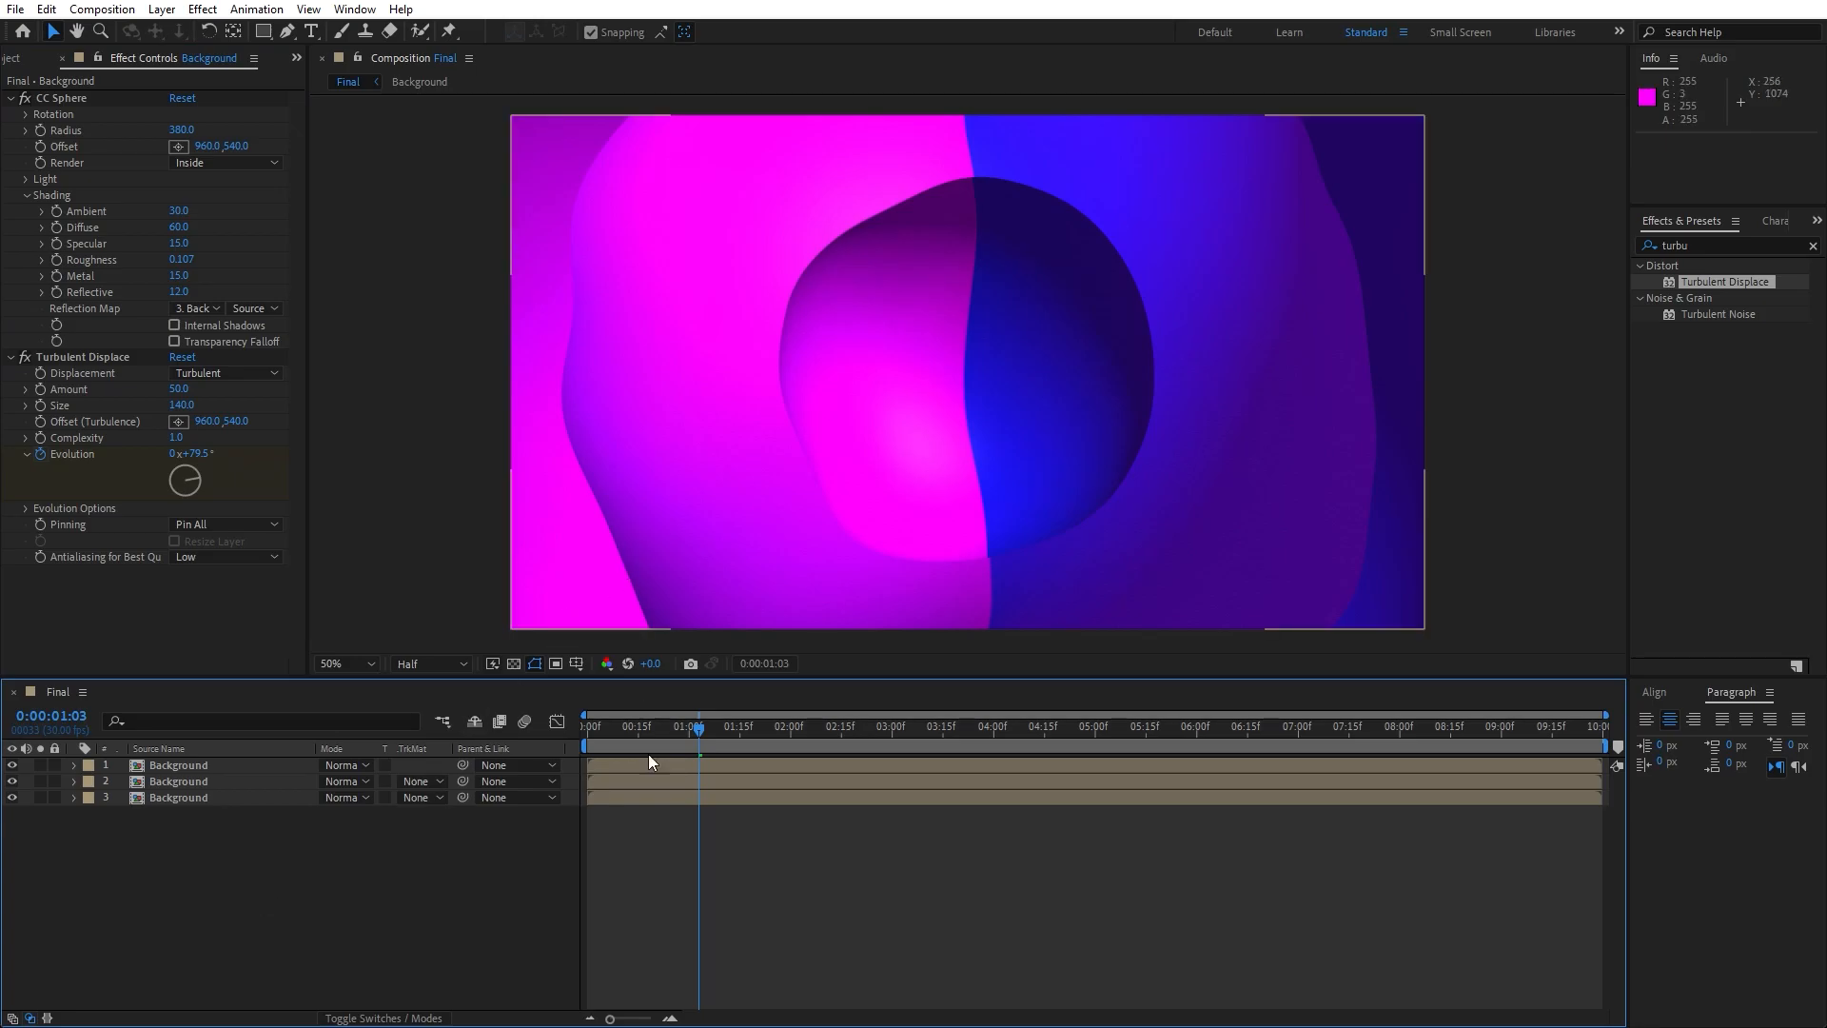
- Move the playhead to 0:00:03:19 and set the CC Sphere Reflective value to 10 on the second Background layer
{"action": "left_click_drag", "start_coordinate": [704, 731], "coordinate": [956, 722]}
{"action": "left_click", "coordinate": [198, 786]}
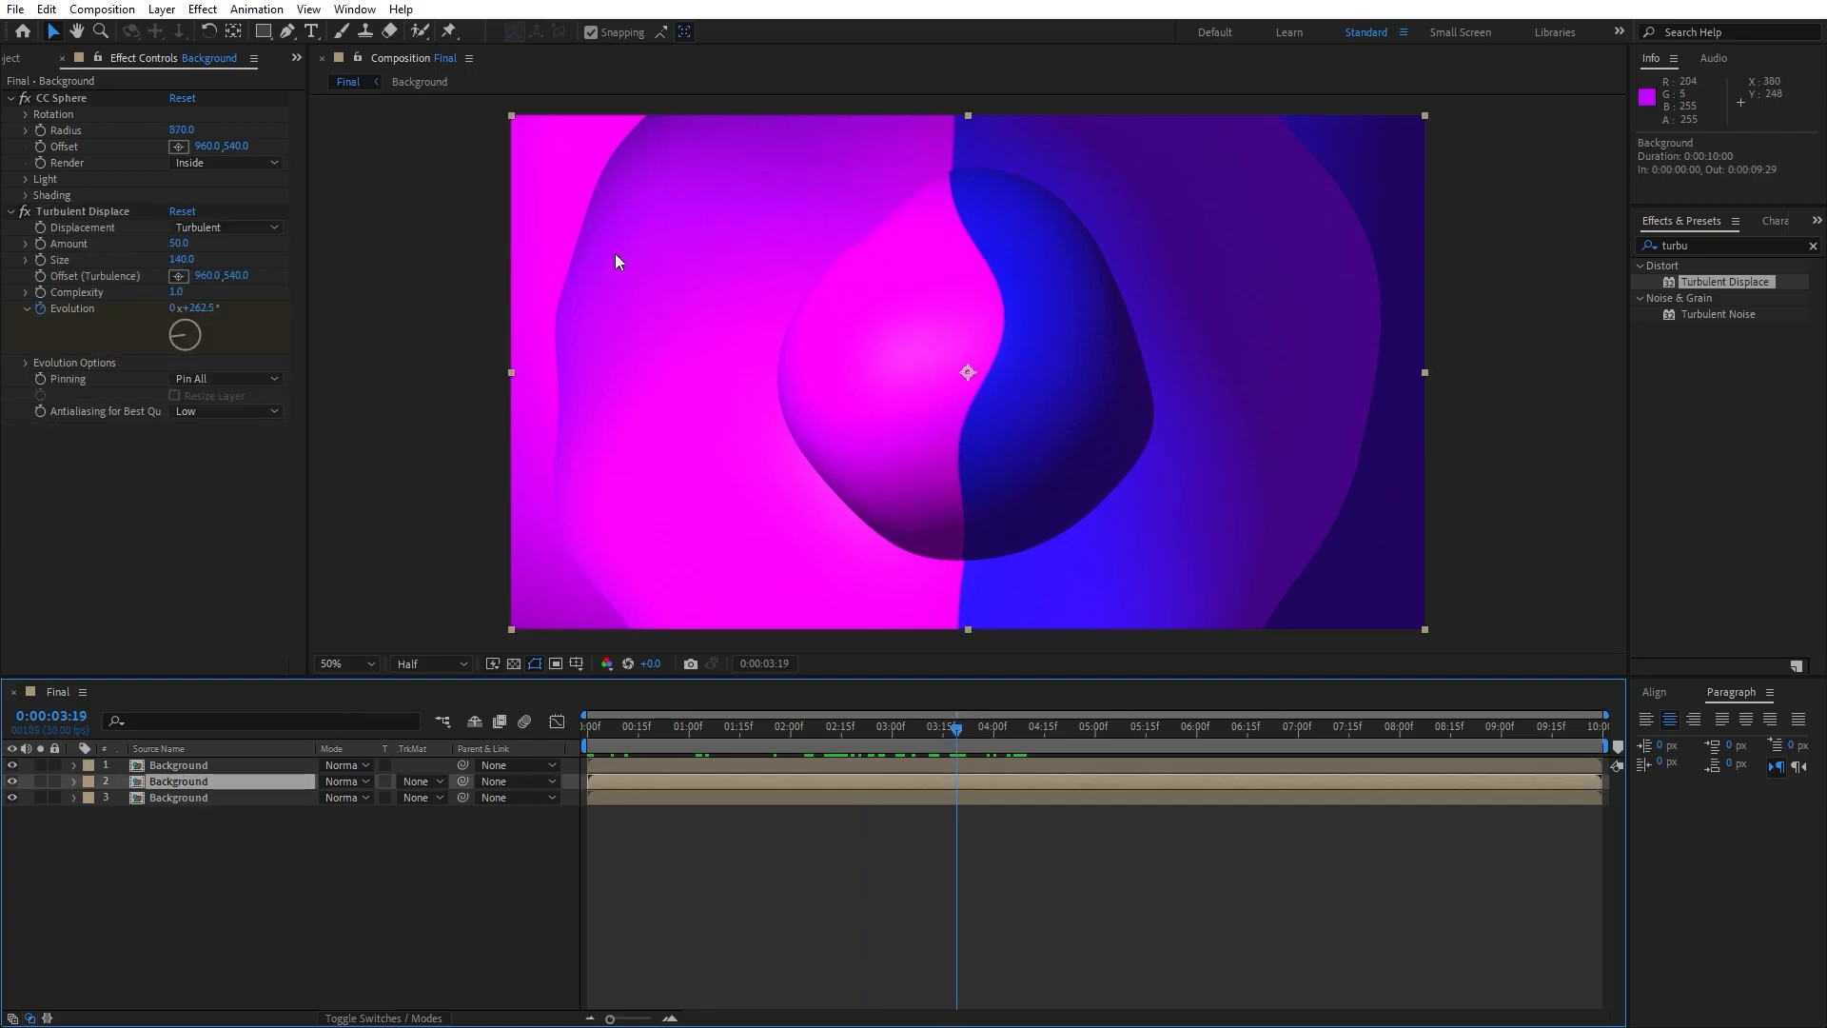
{"action": "left_click", "coordinate": [26, 195]}
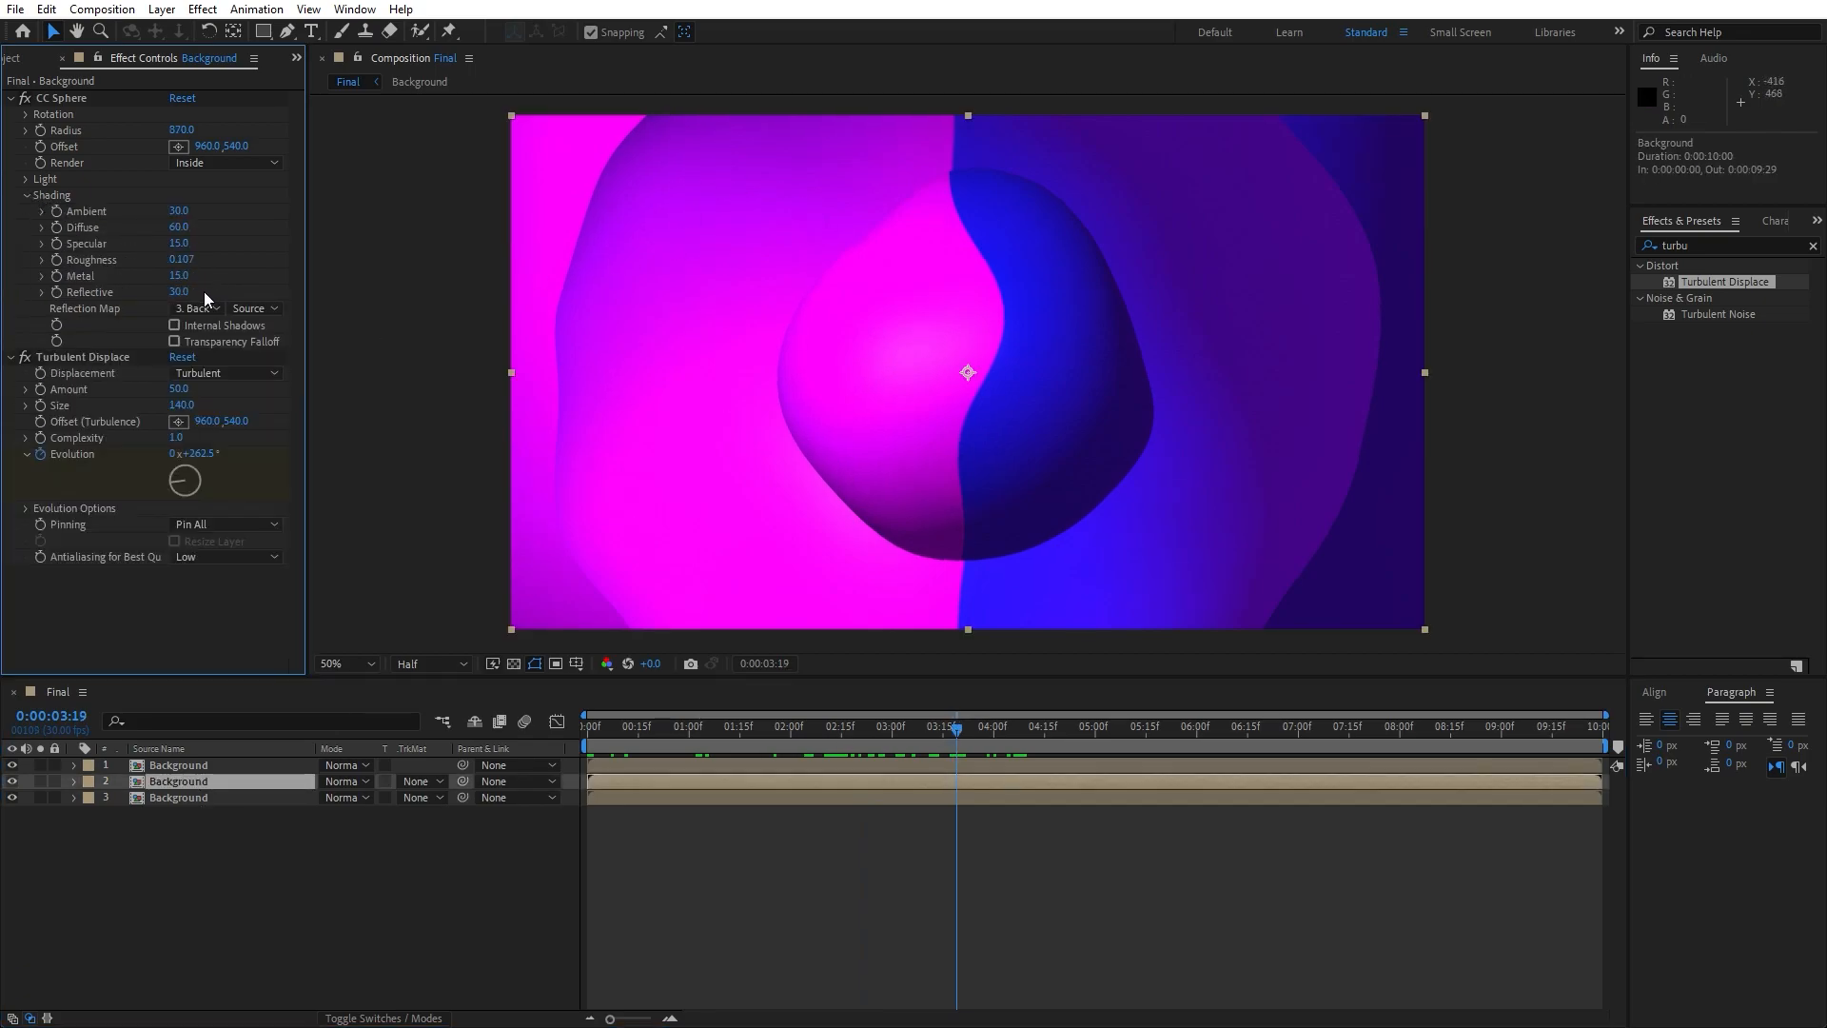
{"action": "left_click", "coordinate": [170, 291]}
{"action": "left_click_drag", "start_coordinate": [170, 291], "coordinate": [162, 291]}
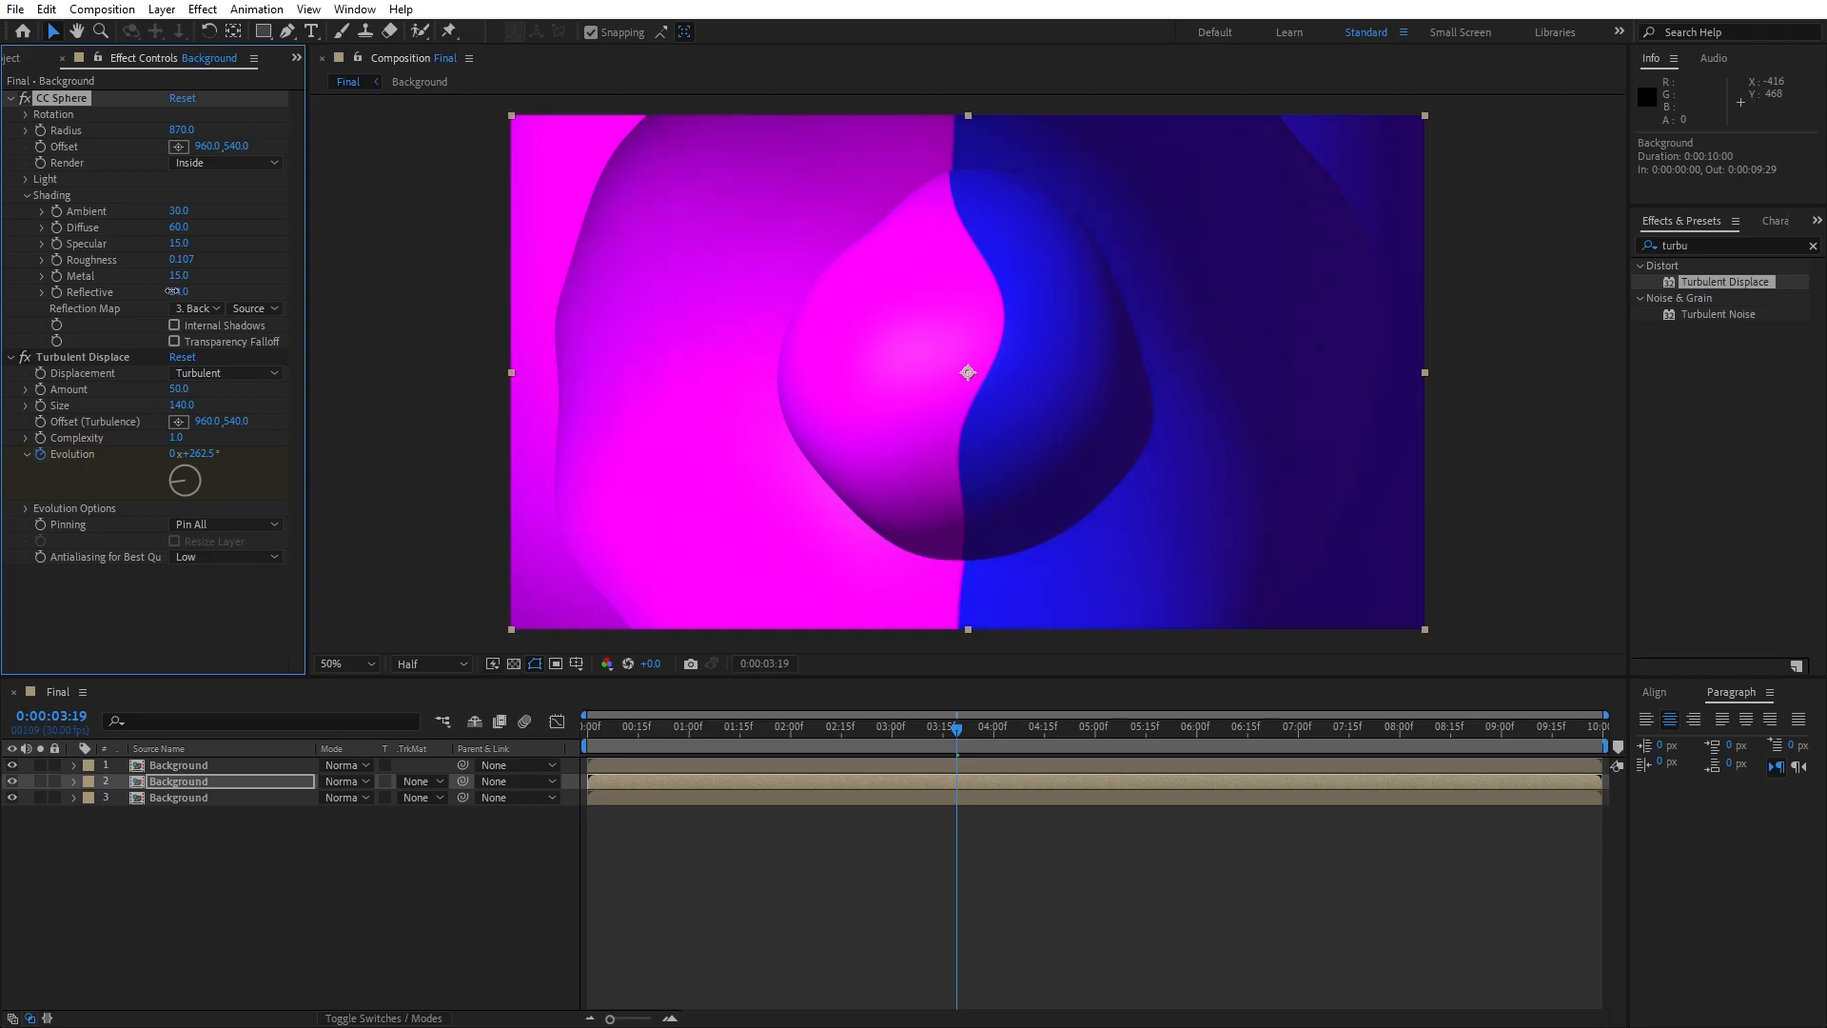
{"action": "left_click", "coordinate": [178, 292]}
{"action": "type", "text": "10"}
{"action": "left_click", "coordinate": [215, 913]}
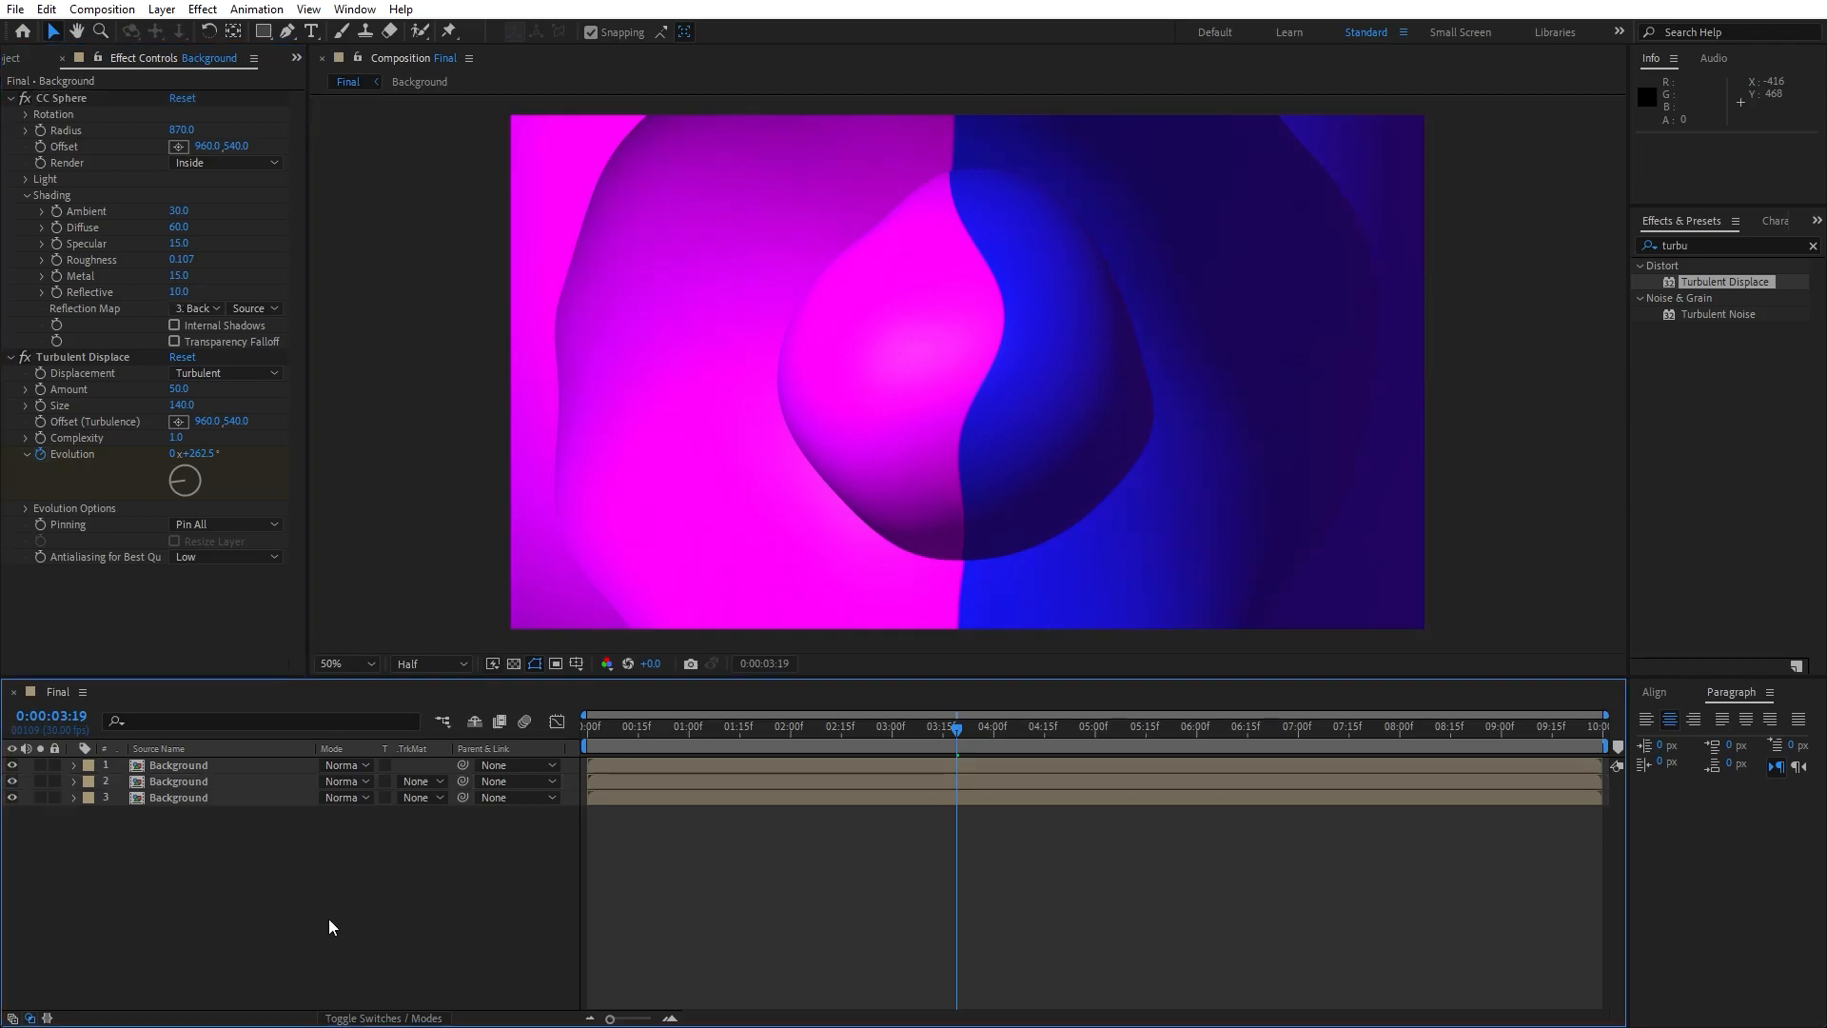
- Preview the animation, leave the playhead at 0:00:01:27 and collapse the second Background layer's effect settings
{"action": "key", "text": "space"}
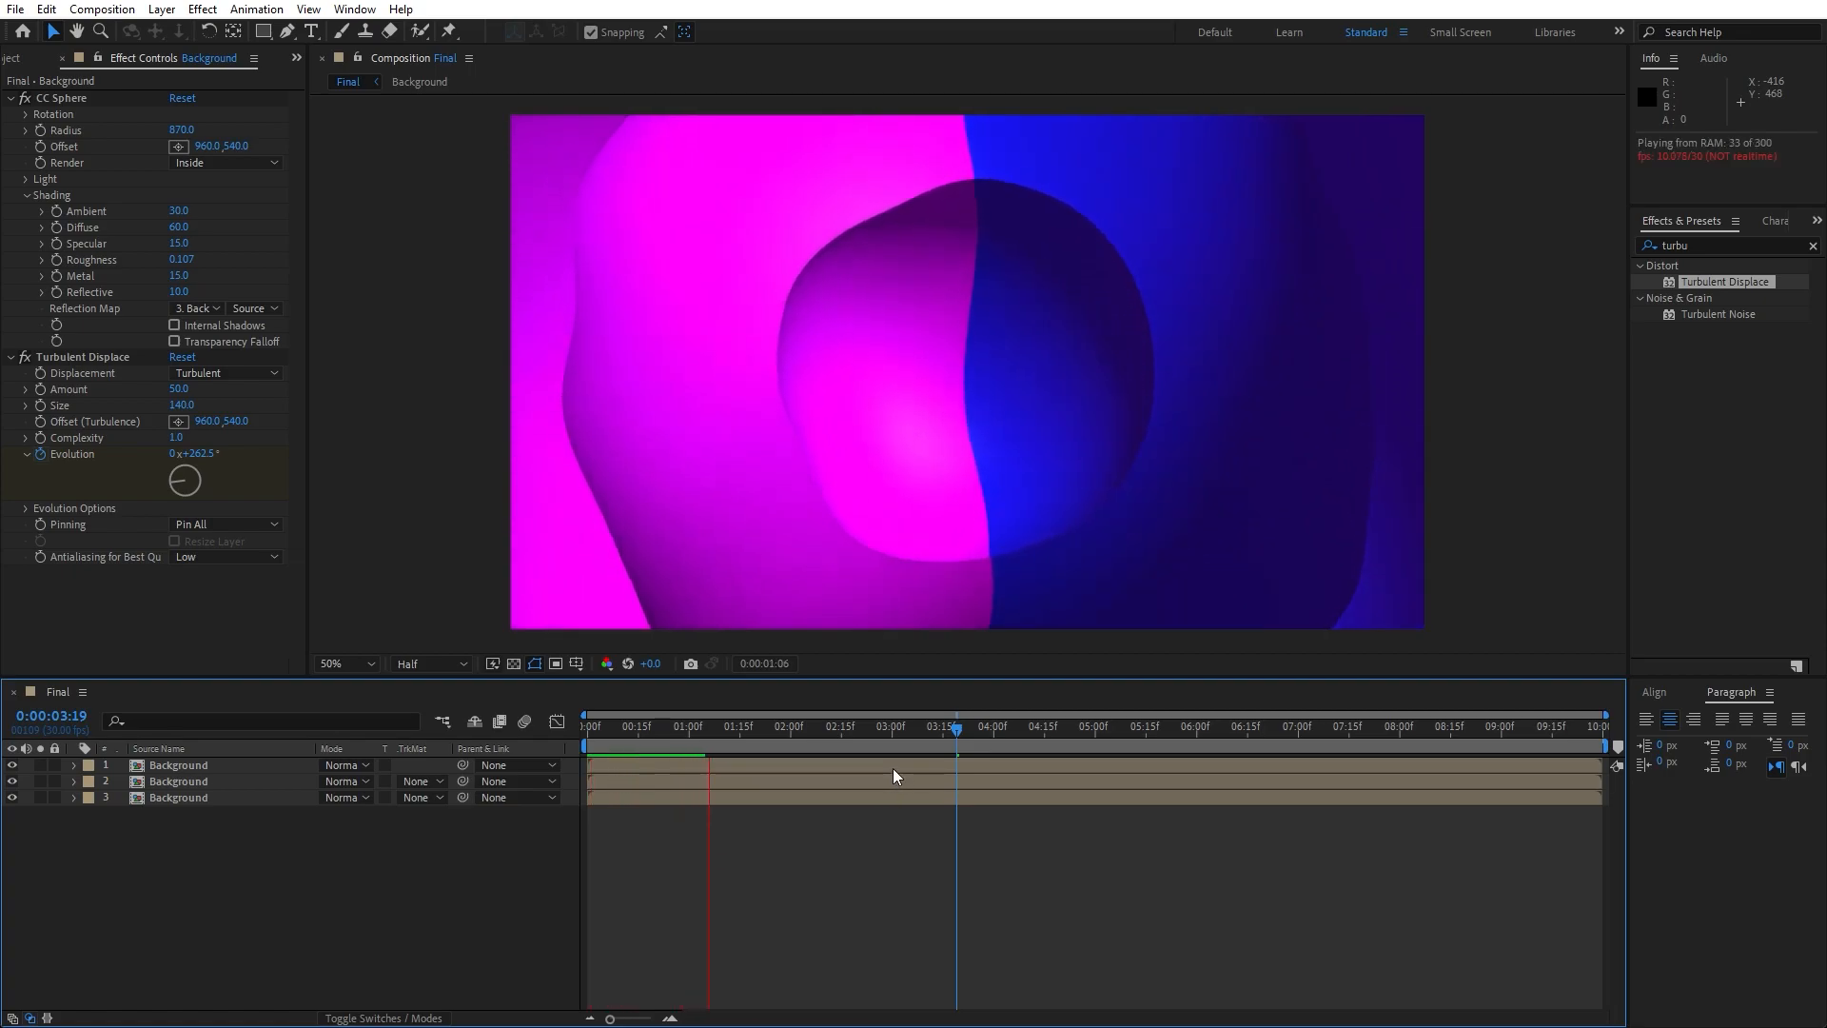
{"action": "left_click_drag", "start_coordinate": [916, 723], "coordinate": [781, 724]}
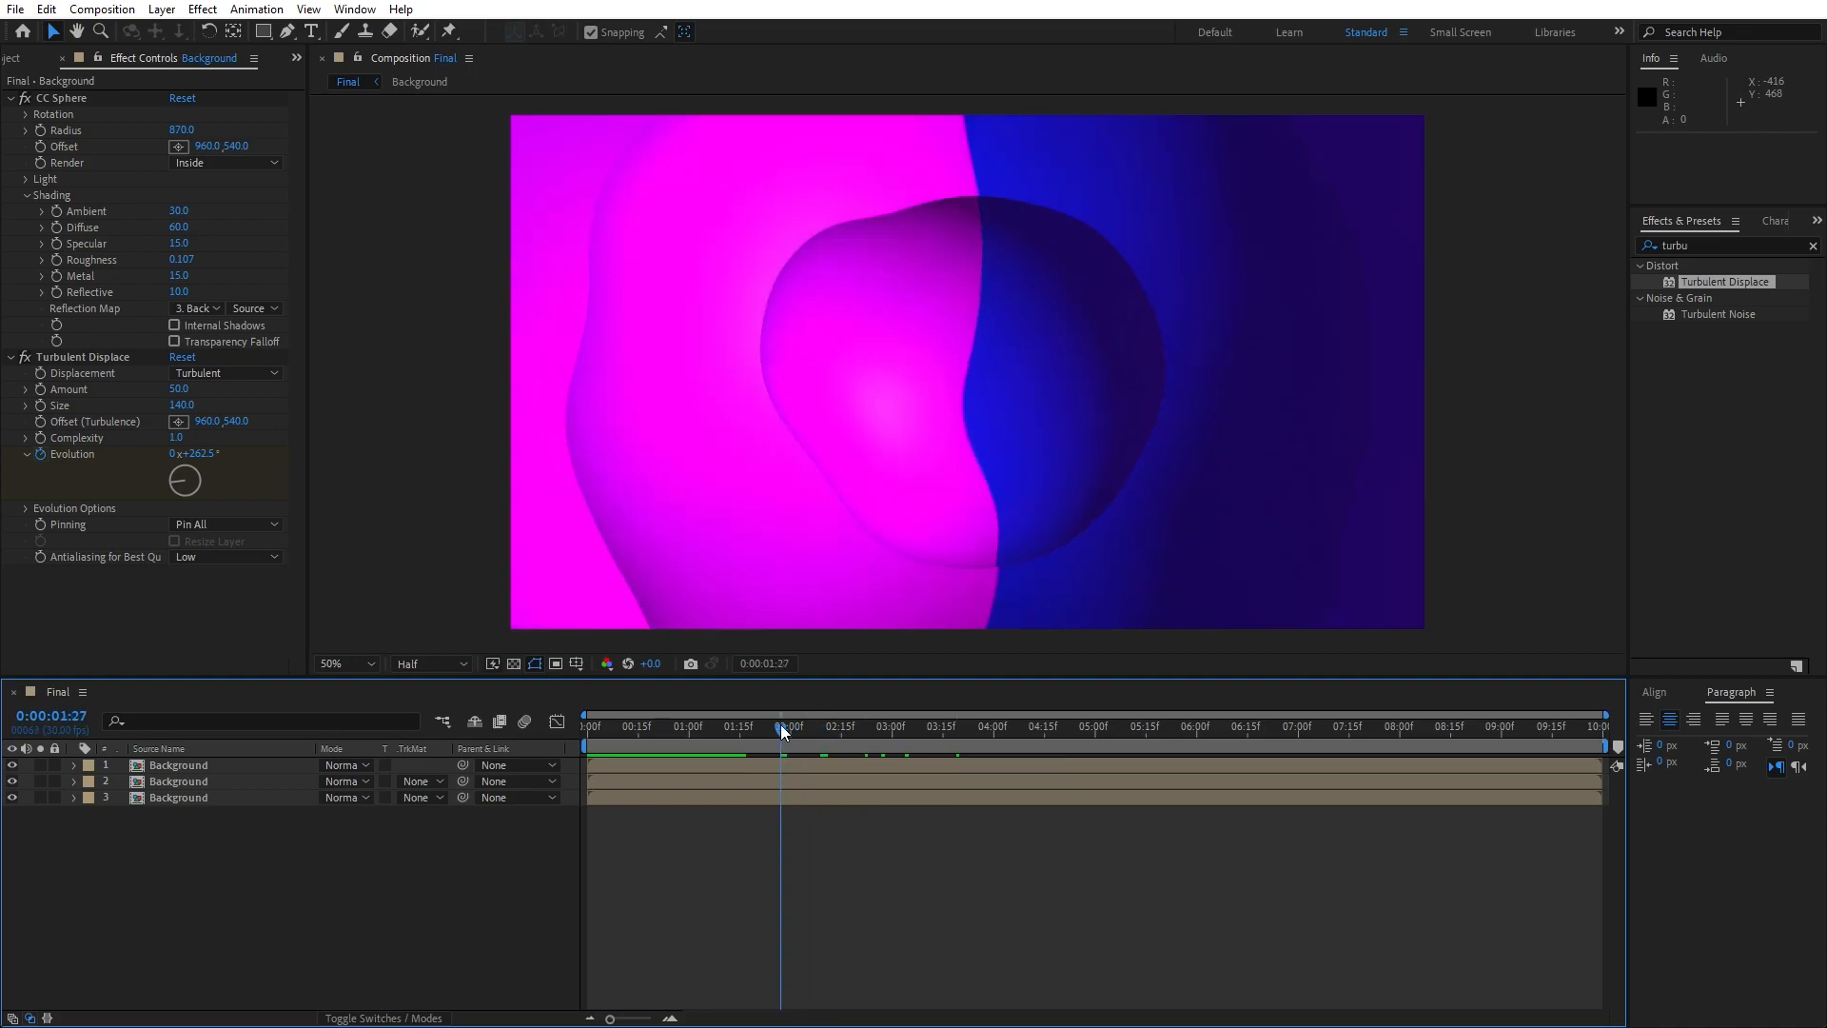
{"action": "left_click", "coordinate": [12, 99]}
{"action": "left_click", "coordinate": [10, 114]}
- Search the effects for "drop s" and apply Drop Shadow to the second Background layer
{"action": "left_click", "coordinate": [1719, 238]}
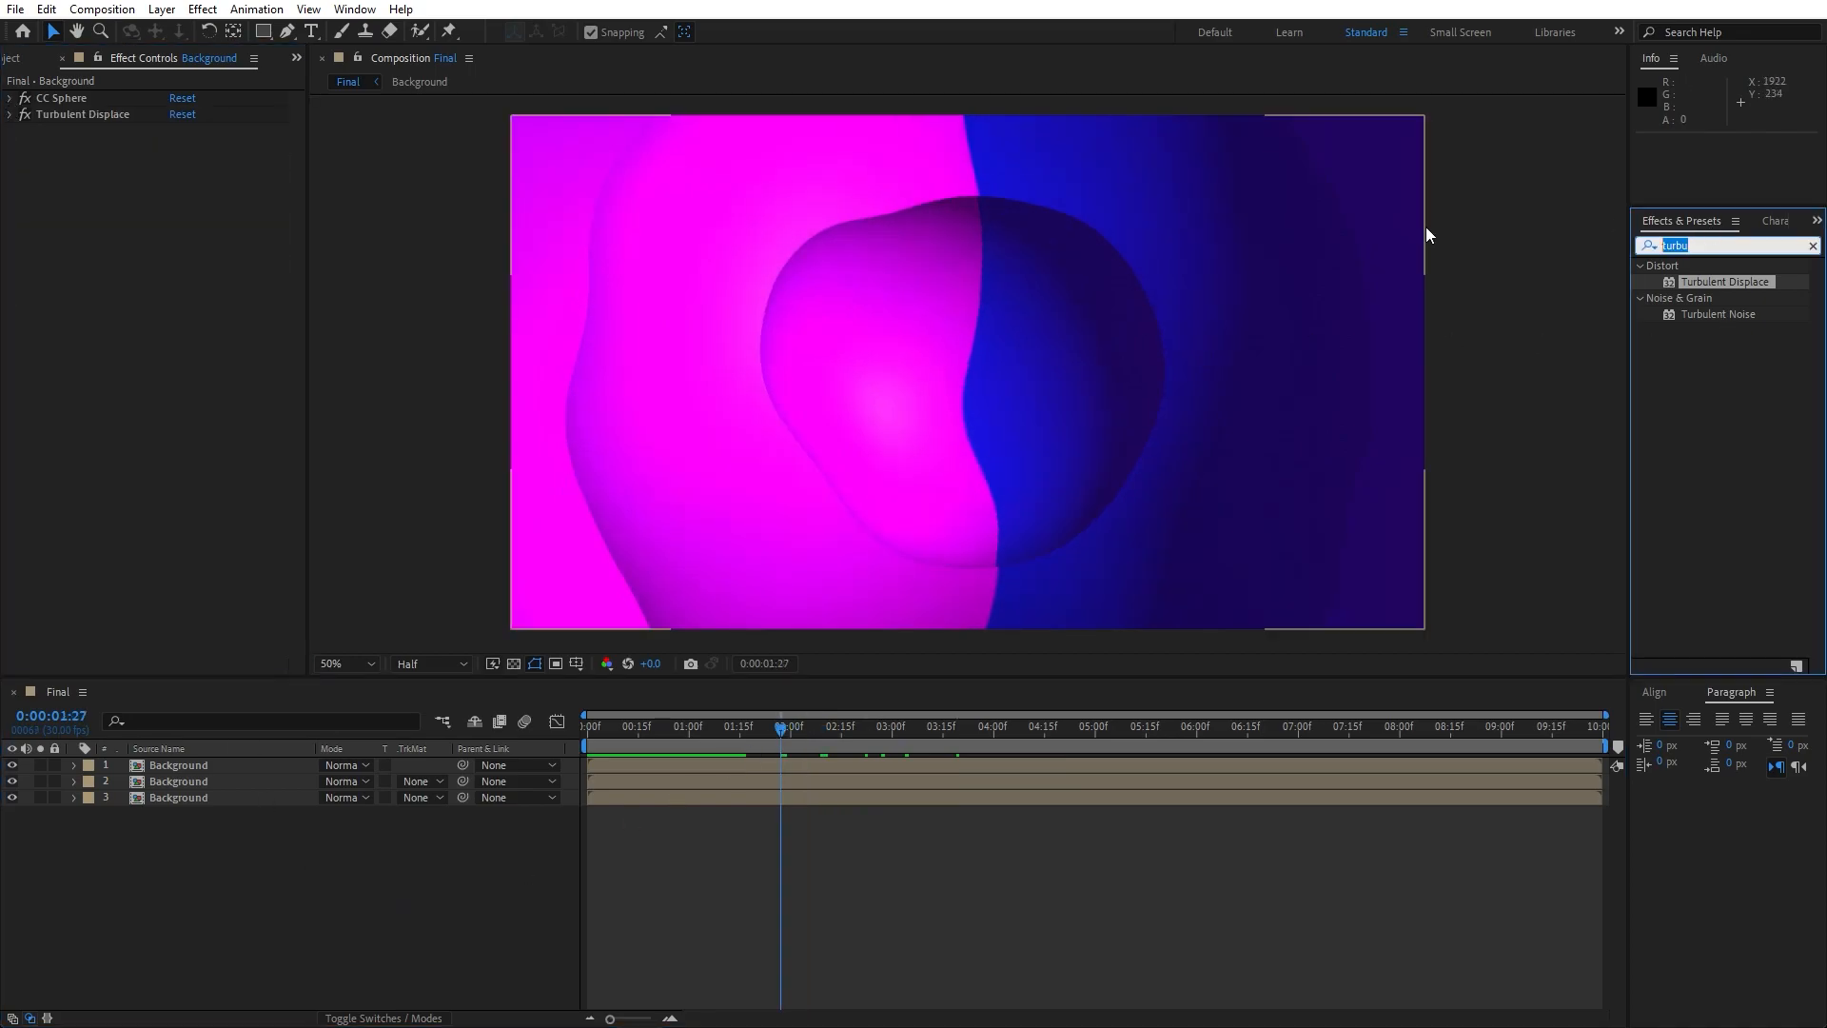
{"action": "type", "text": "drop s"}
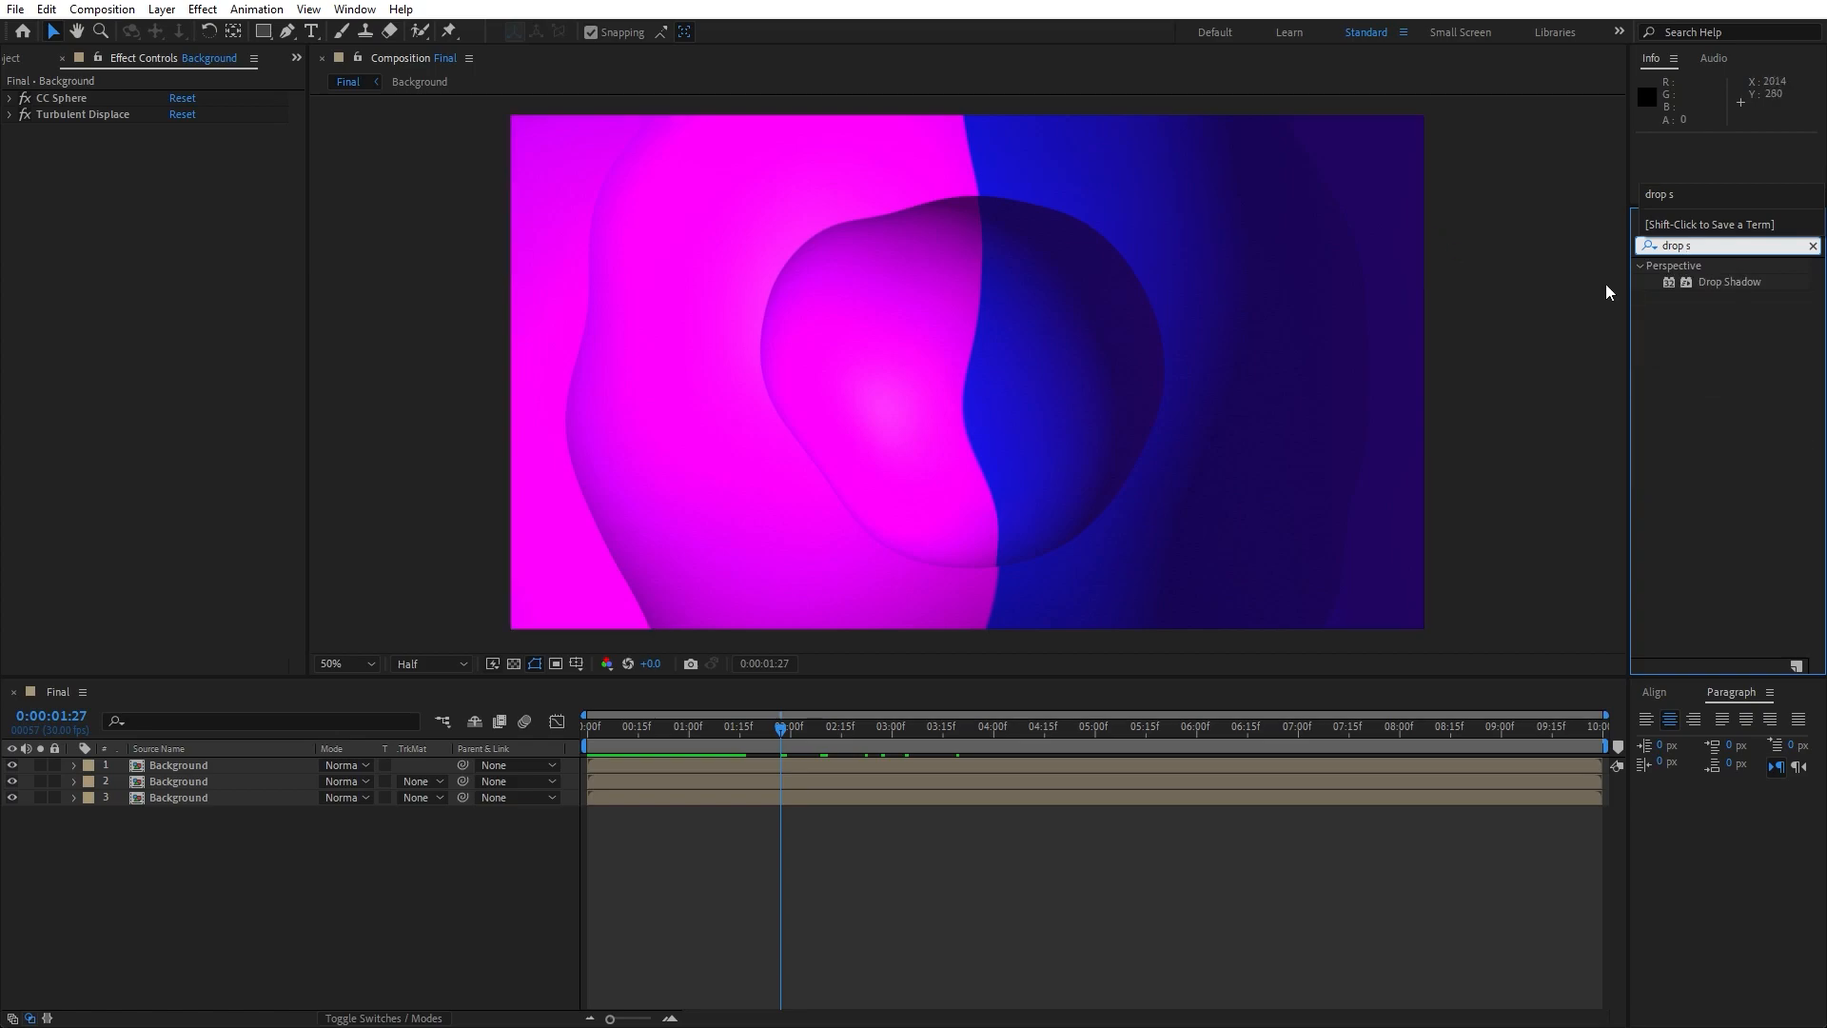
{"action": "left_click_drag", "start_coordinate": [1729, 280], "coordinate": [164, 780]}
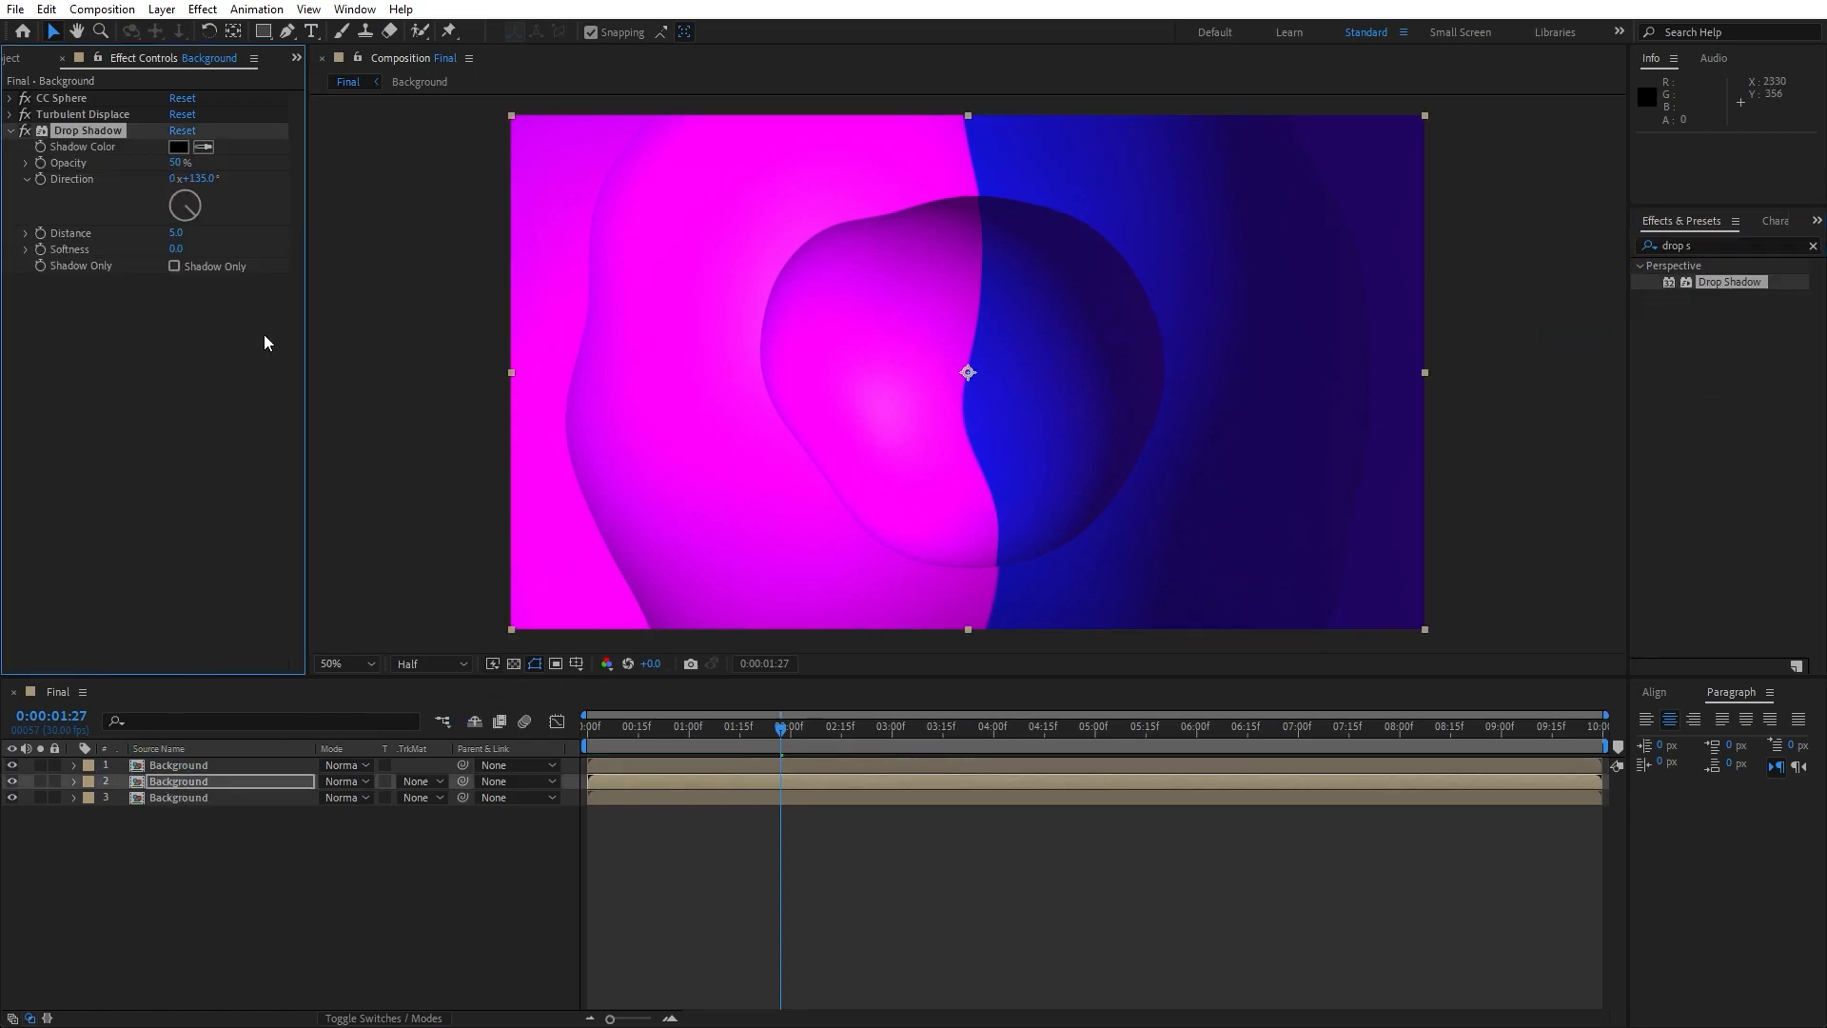
- Set the Drop Shadow Direction to 235°, Distance to 40 and Softness to 200
{"action": "left_click_drag", "start_coordinate": [190, 217], "coordinate": [156, 226]}
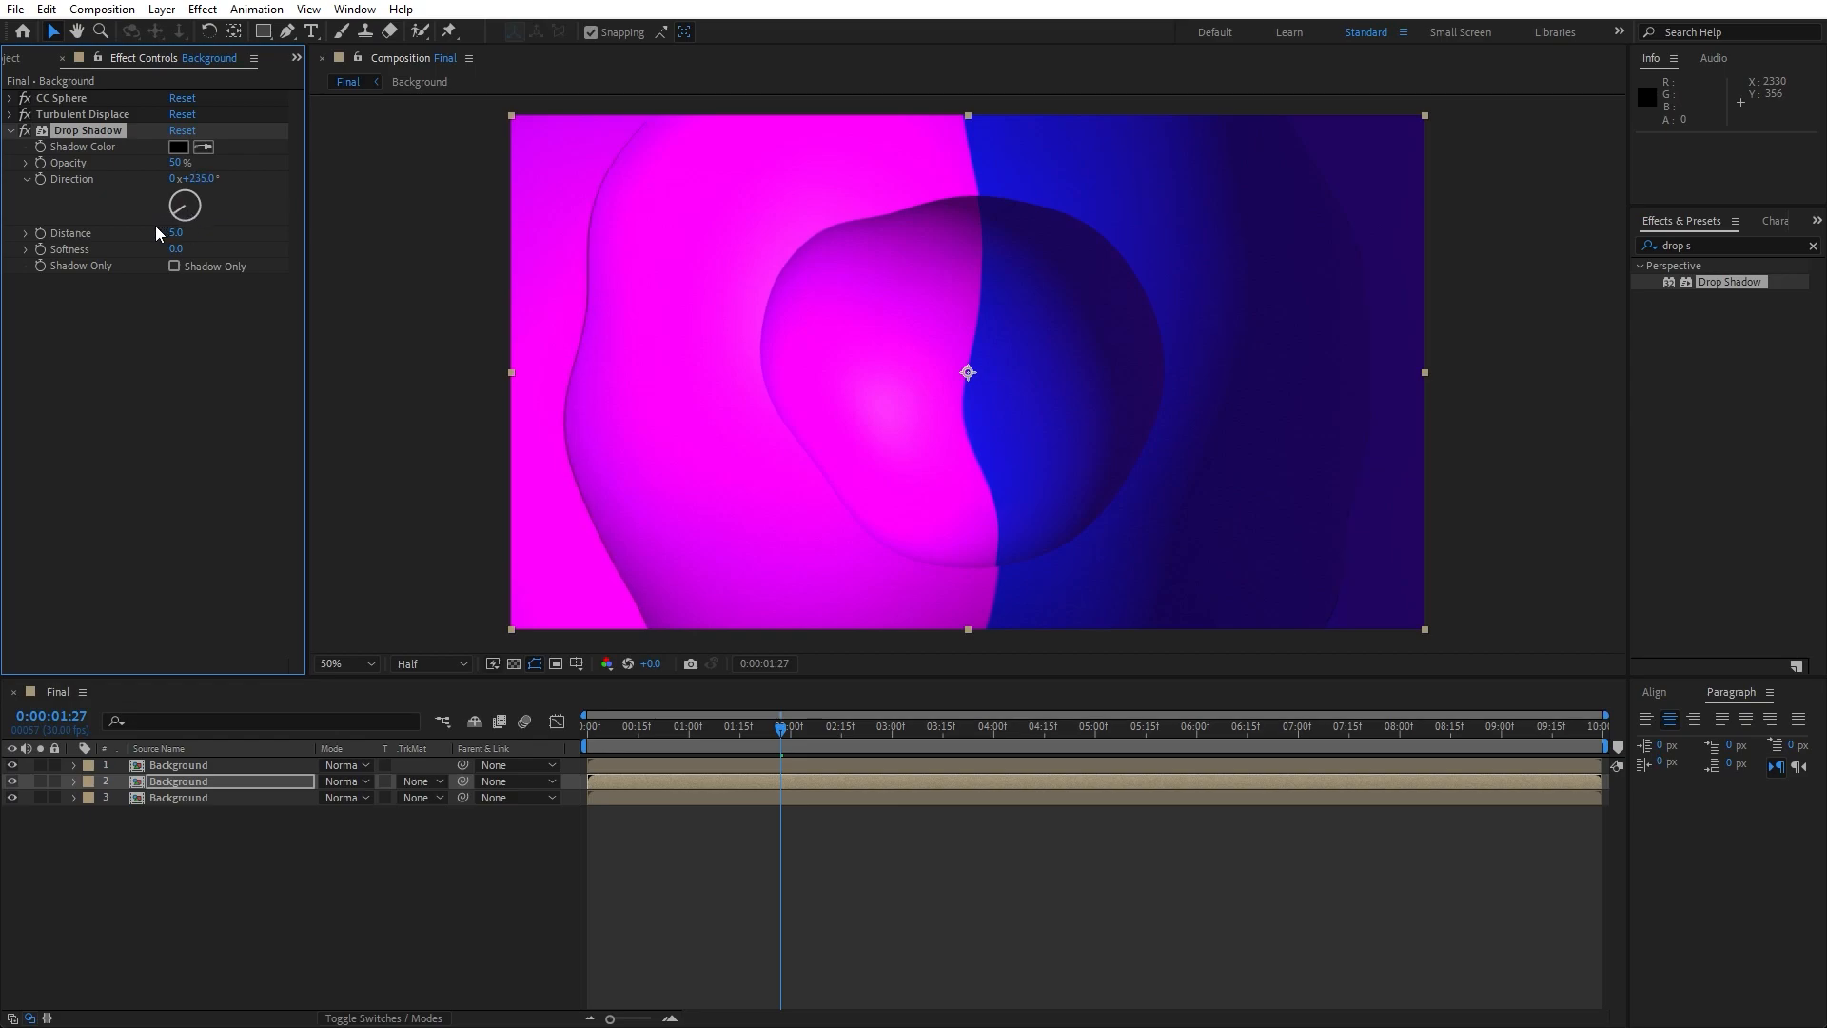
{"action": "left_click", "coordinate": [174, 234]}
{"action": "type", "text": "40"}
{"action": "key", "text": "Return"}
{"action": "left_click", "coordinate": [177, 249]}
{"action": "type", "text": "200"}
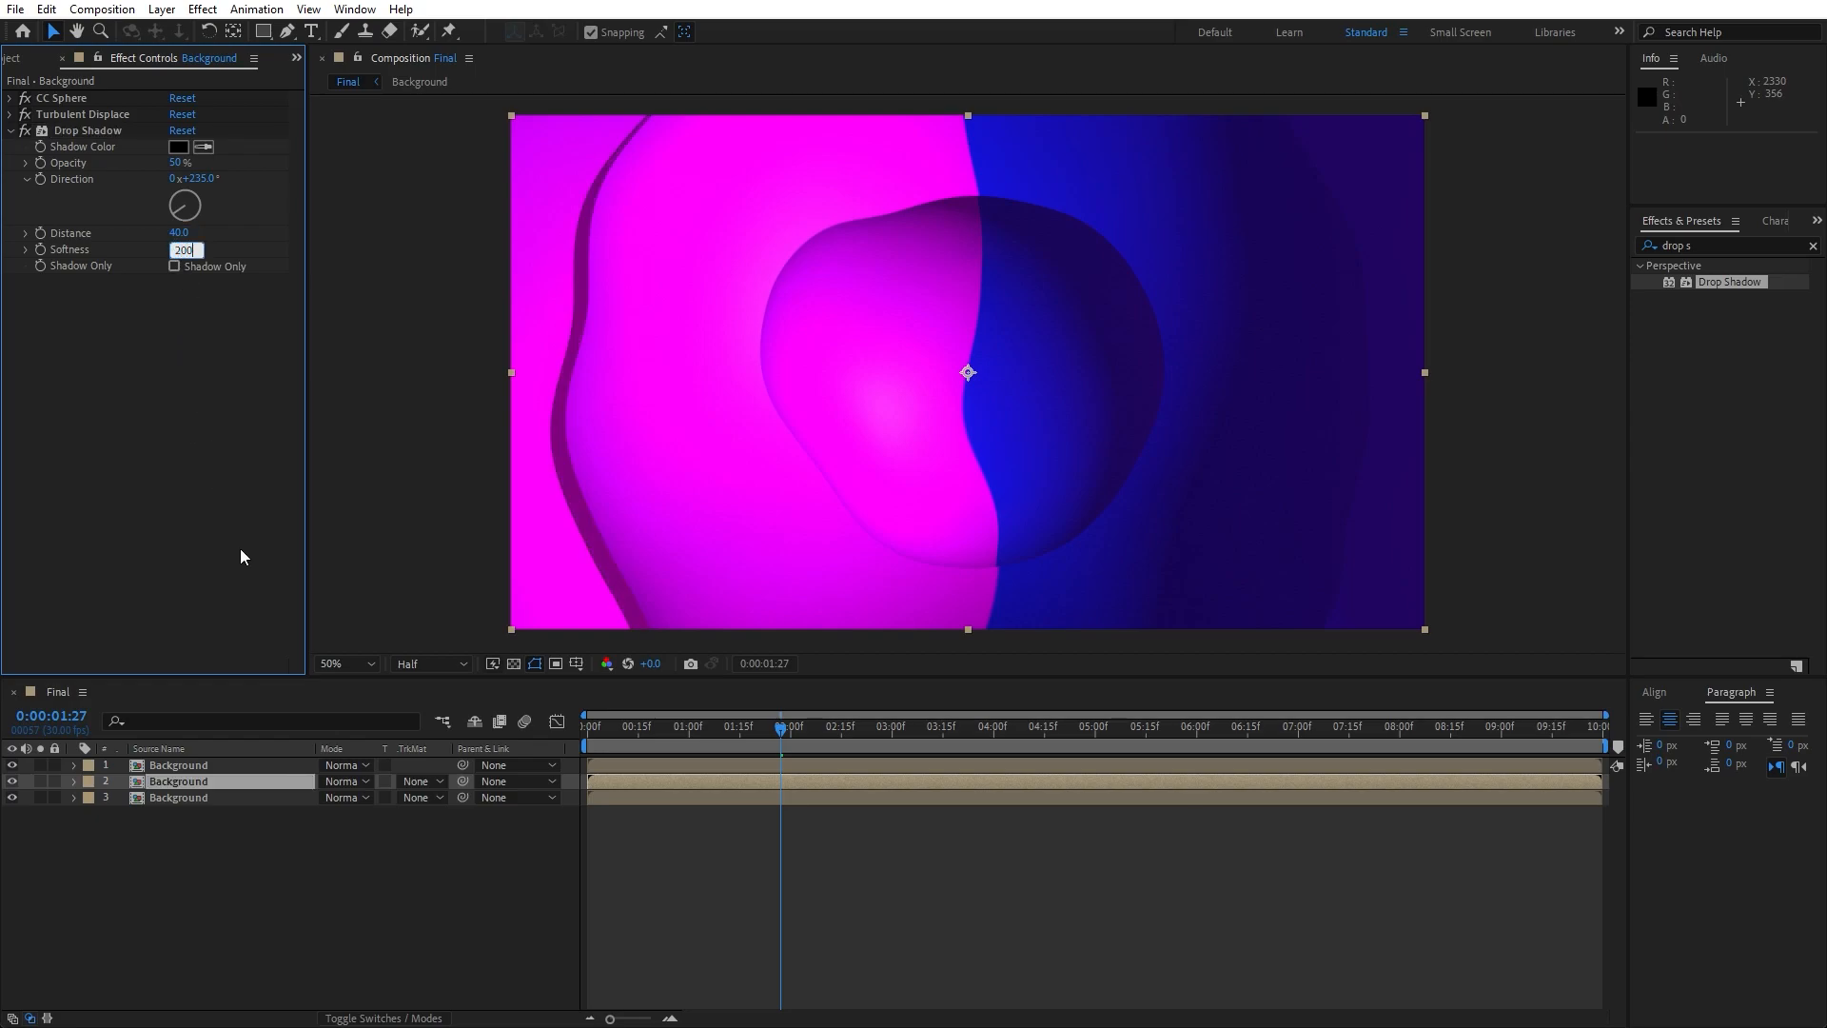
{"action": "key", "text": "Return"}
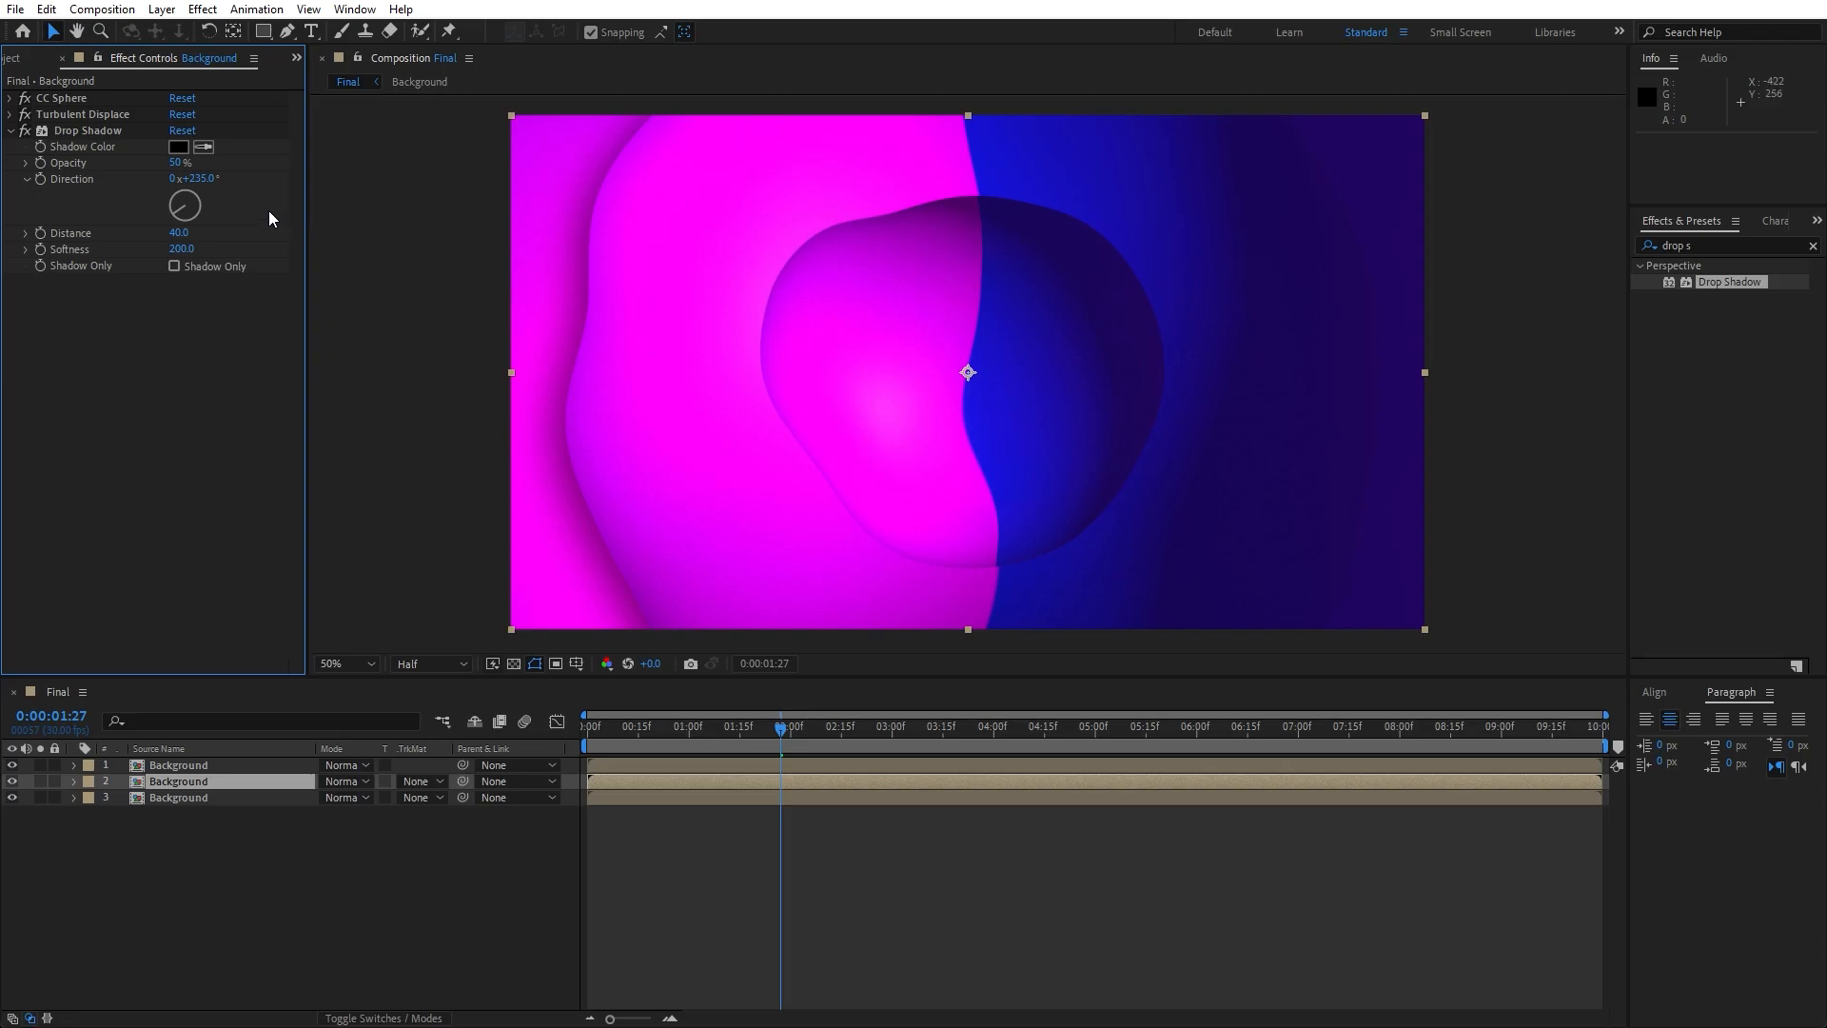
- Copy the Drop Shadow effect from the second Background layer onto the topmost Background layer
{"action": "left_click", "coordinate": [100, 134]}
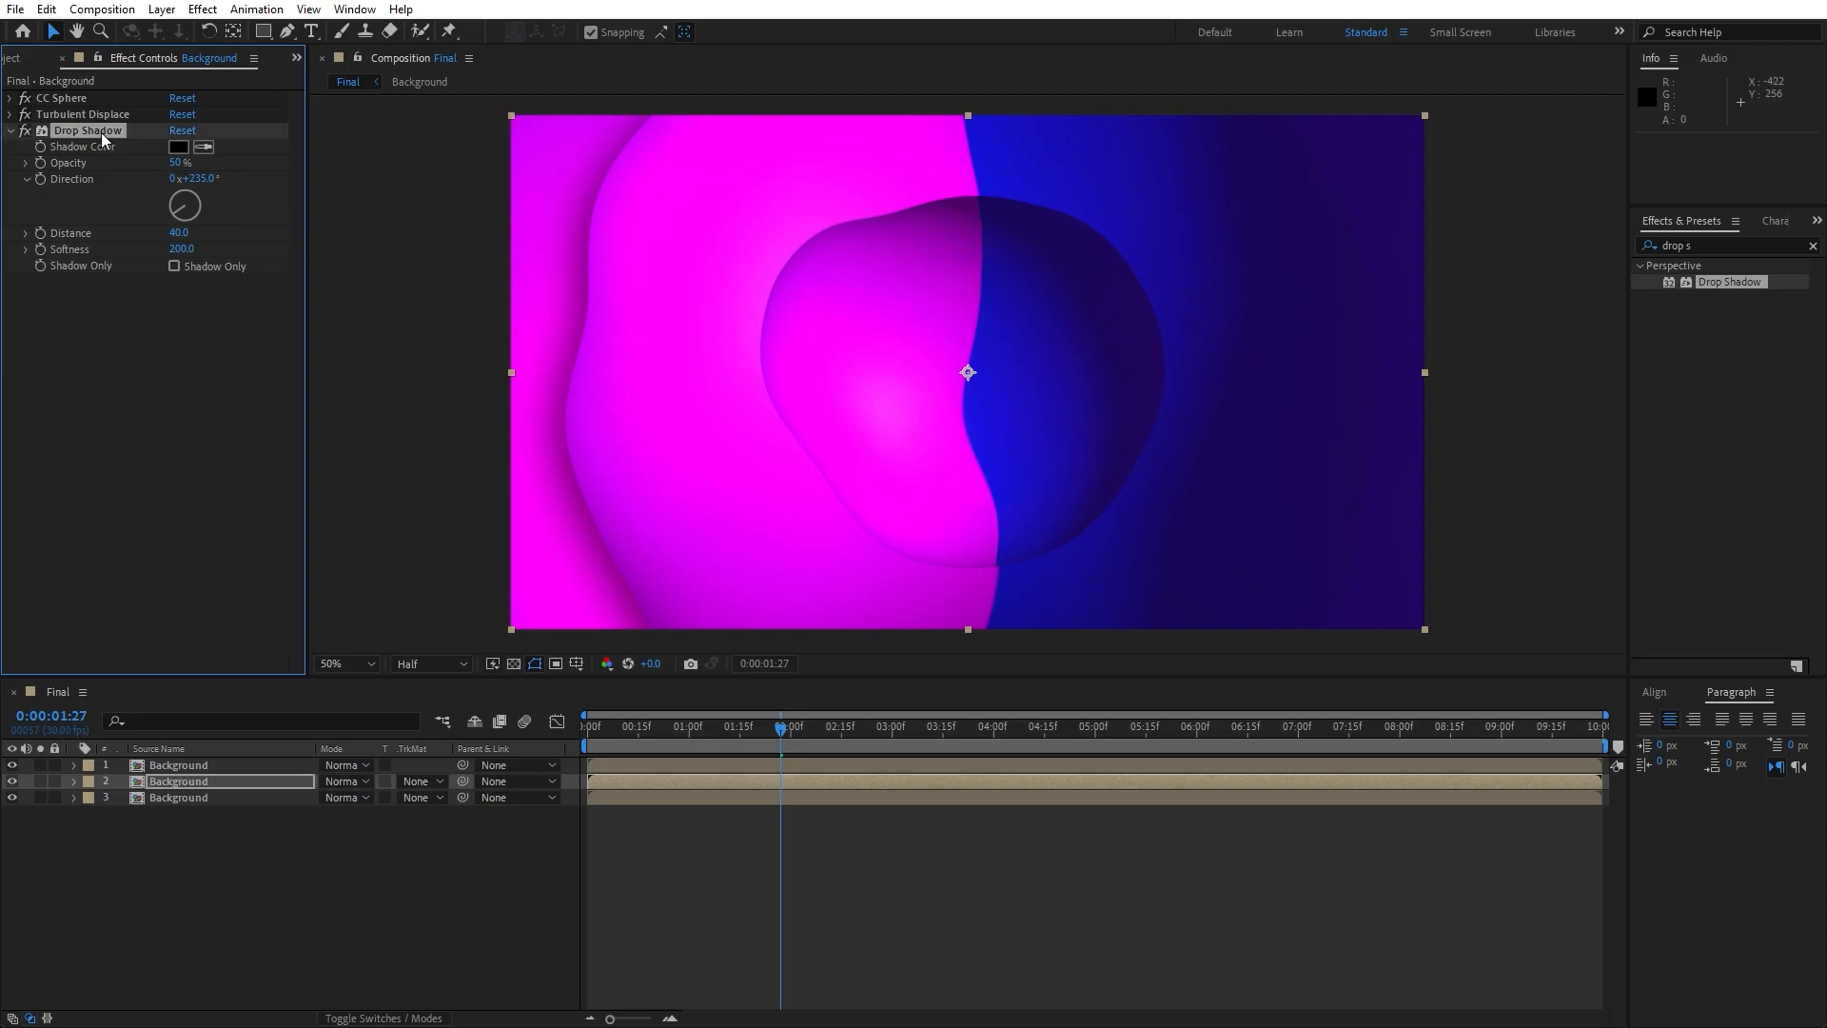
{"action": "left_click", "coordinate": [203, 767]}
{"action": "left_click", "coordinate": [10, 98]}
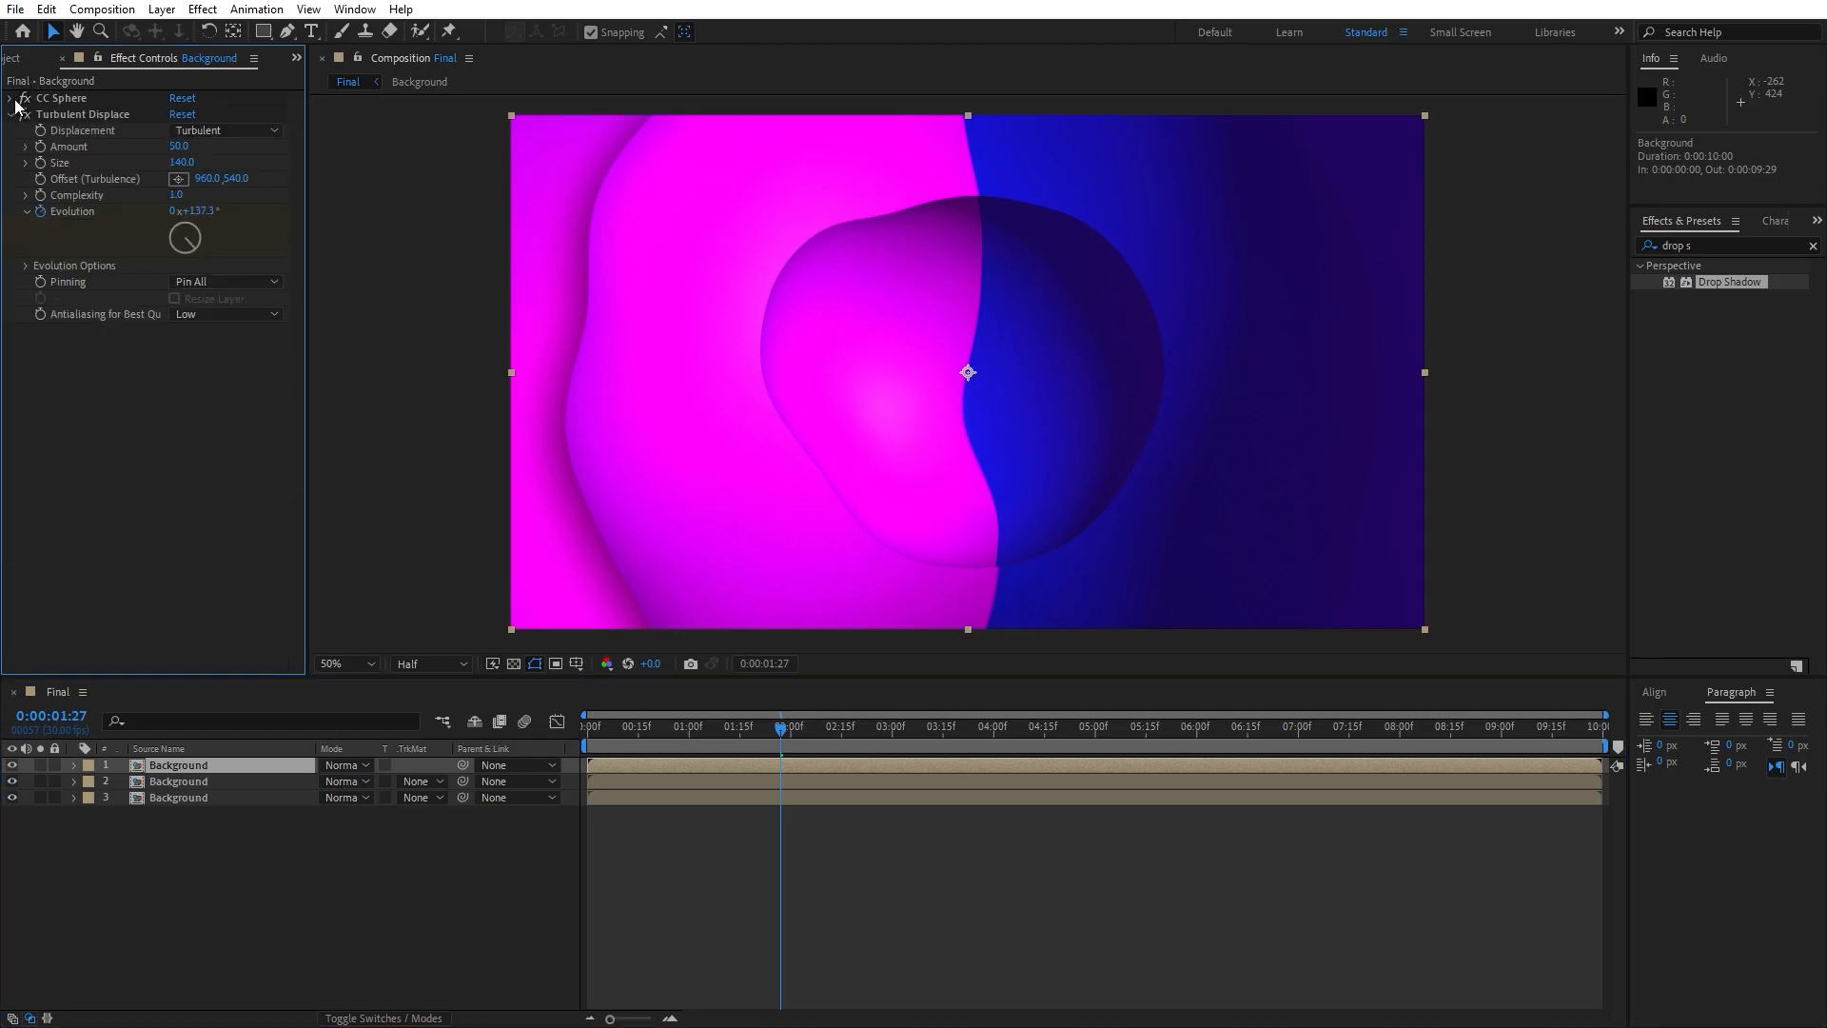
{"action": "left_click", "coordinate": [11, 114]}
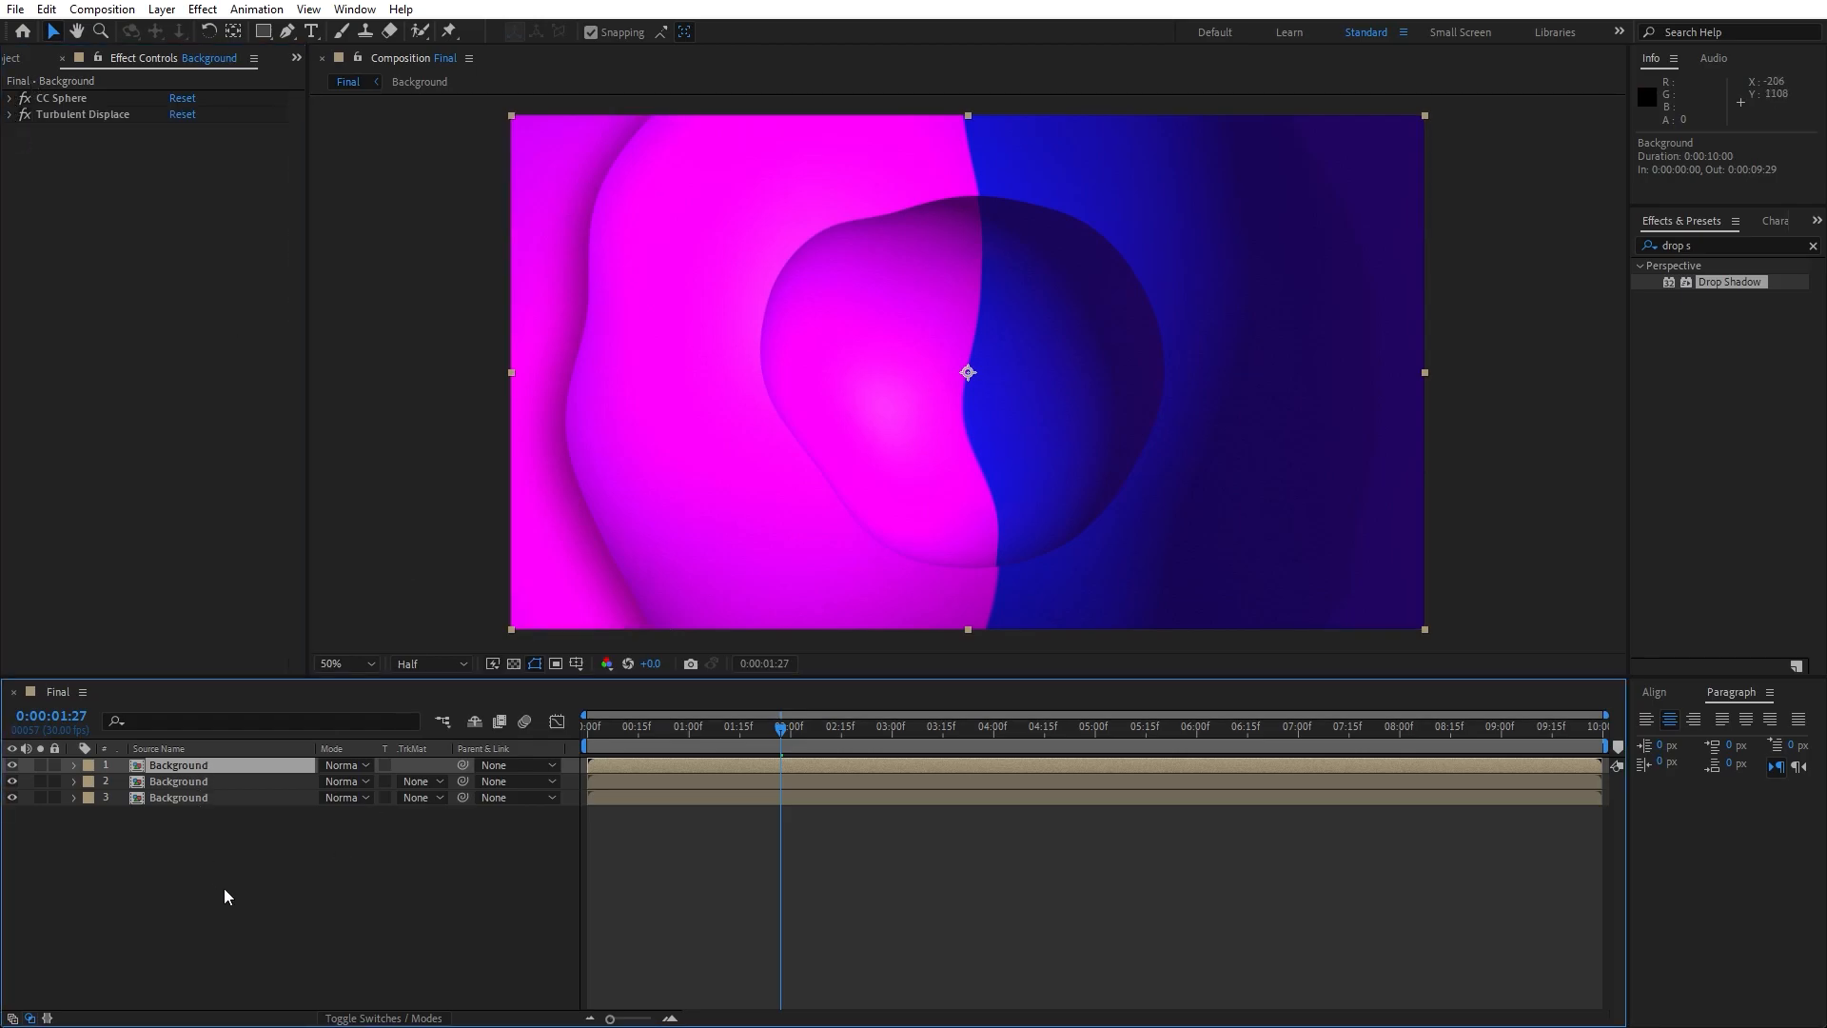
{"action": "key", "text": "ctrl+v"}
{"action": "left_click", "coordinate": [289, 915]}
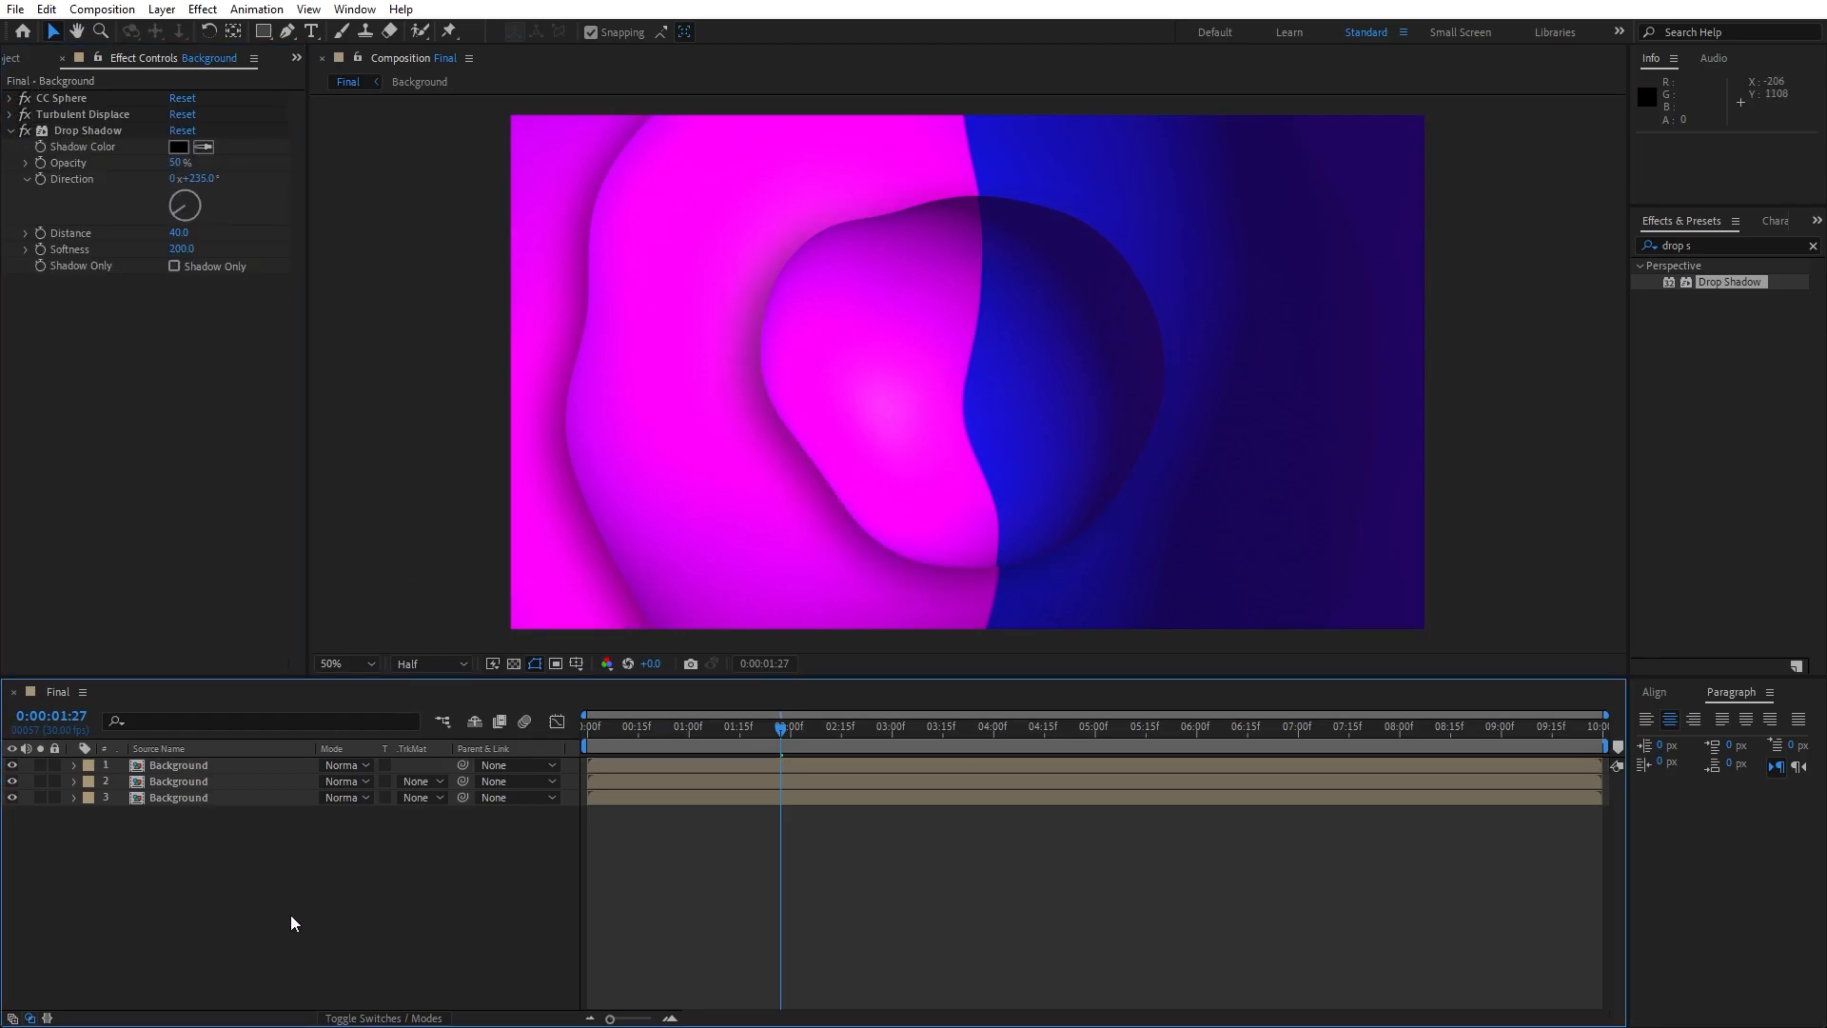
- Preview the animation with both shadows and move the playhead to 0:00:02:22
{"action": "key", "text": "space"}
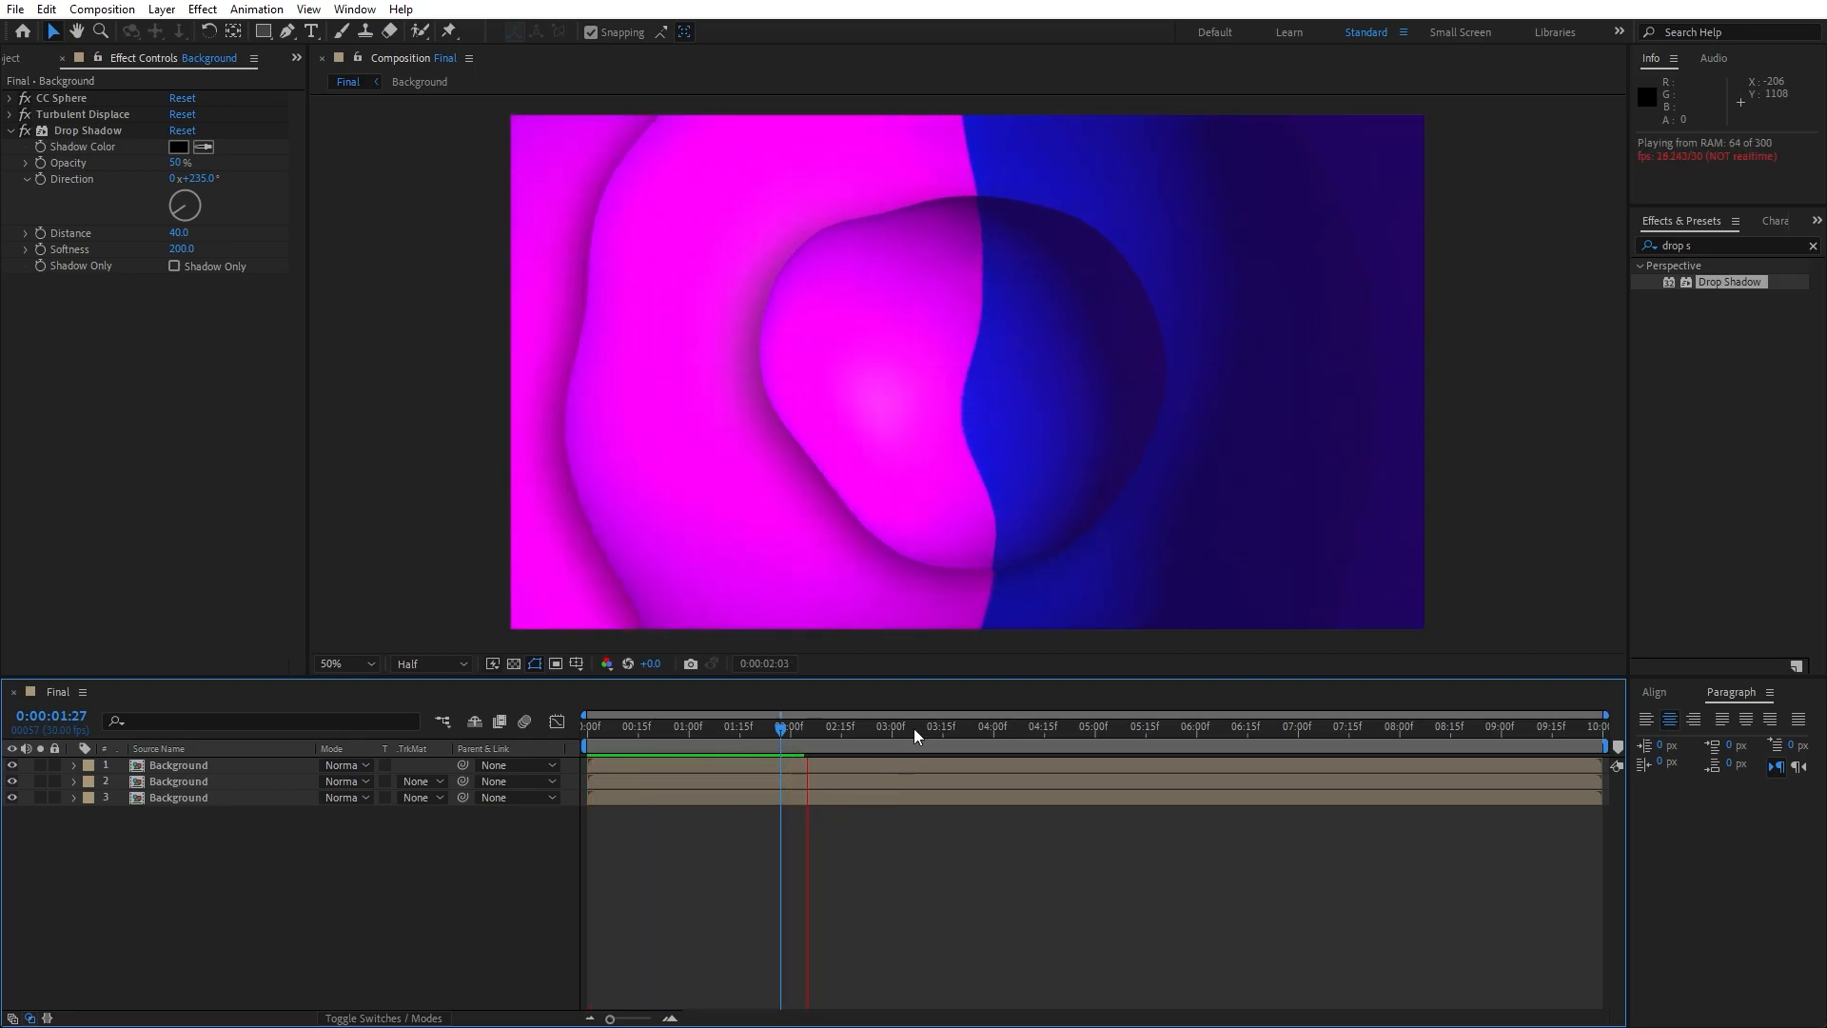
{"action": "left_click_drag", "start_coordinate": [883, 728], "coordinate": [1013, 752]}
{"action": "left_click", "coordinate": [865, 758]}
- Add an adjustment layer above the Background layers and rename it Curves
{"action": "right_click", "coordinate": [282, 901]}
{"action": "mouse_move", "coordinate": [352, 663]}
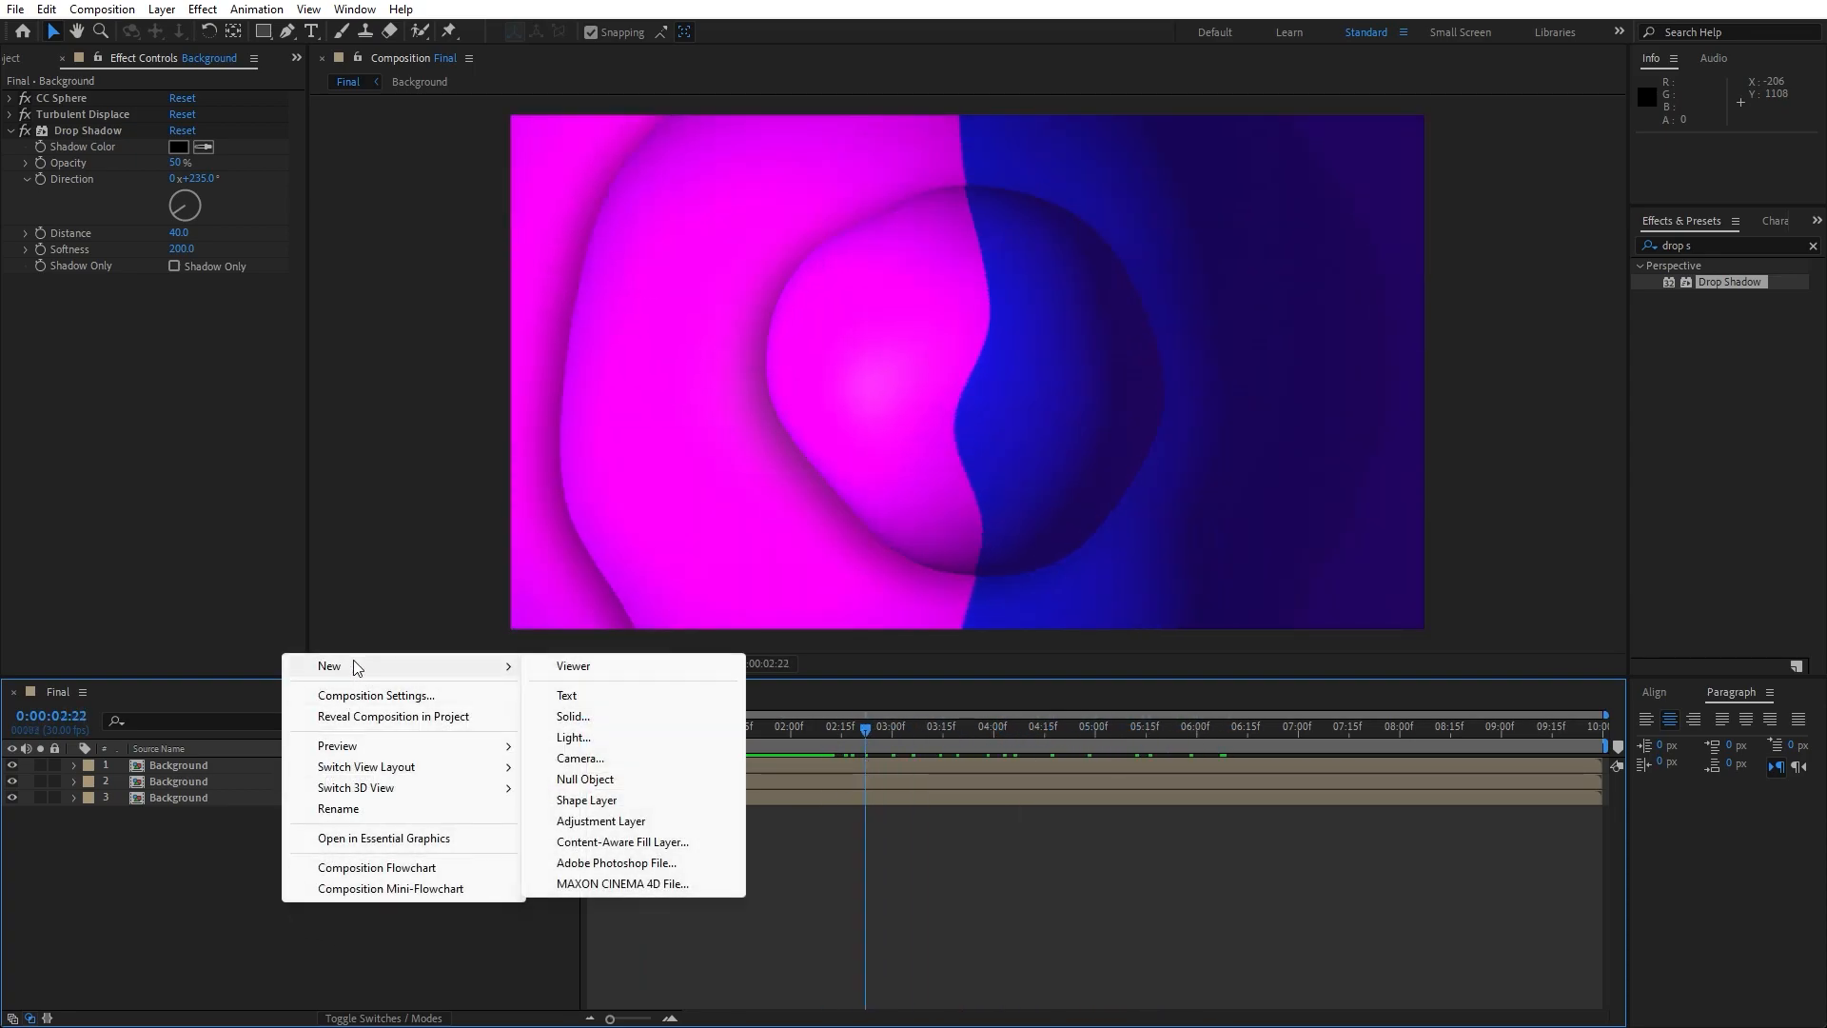
{"action": "left_click", "coordinate": [704, 819]}
{"action": "key", "text": "Return"}
{"action": "type", "text": "Cu"}
{"action": "left_click", "coordinate": [530, 877]}
- Apply the Curves effect to the Curves layer and pull the RGB curve's midpoint slightly down to darken the midtones
{"action": "left_click", "coordinate": [193, 766]}
{"action": "key", "text": "ctrl+f"}
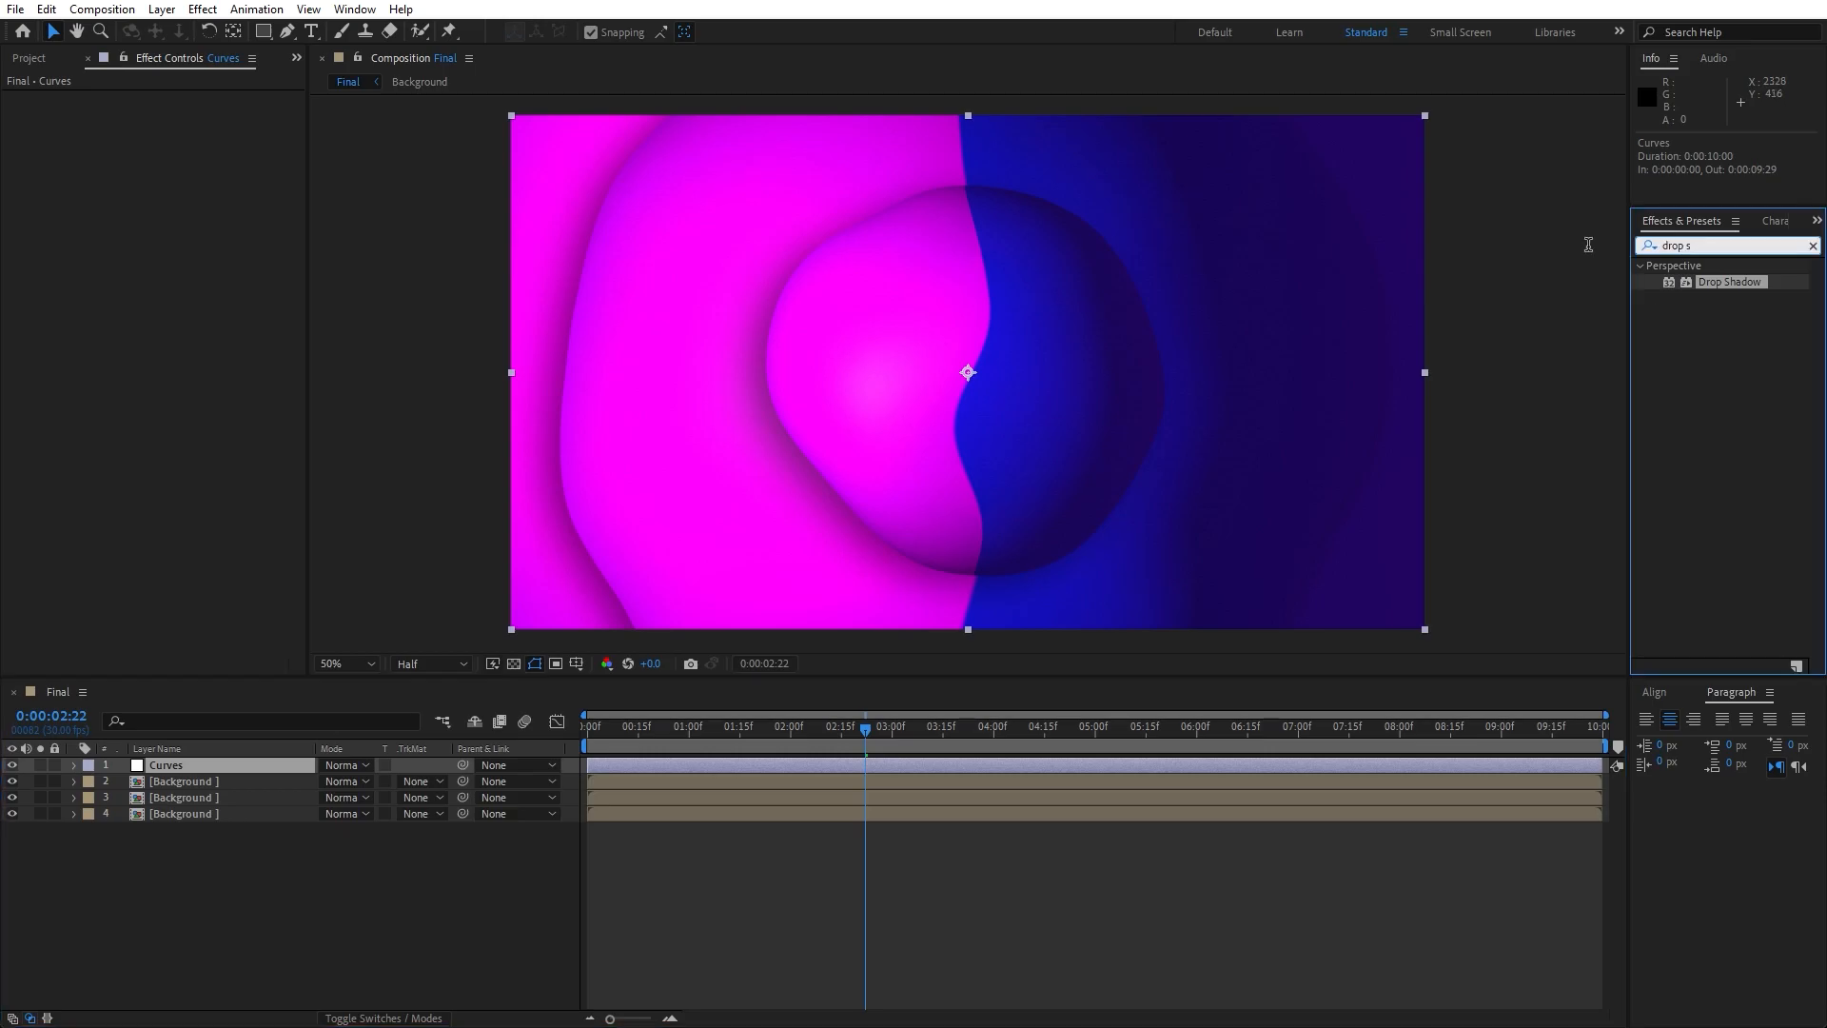
{"action": "type", "text": "curve"}
{"action": "left_click_drag", "start_coordinate": [1704, 330], "coordinate": [242, 769]}
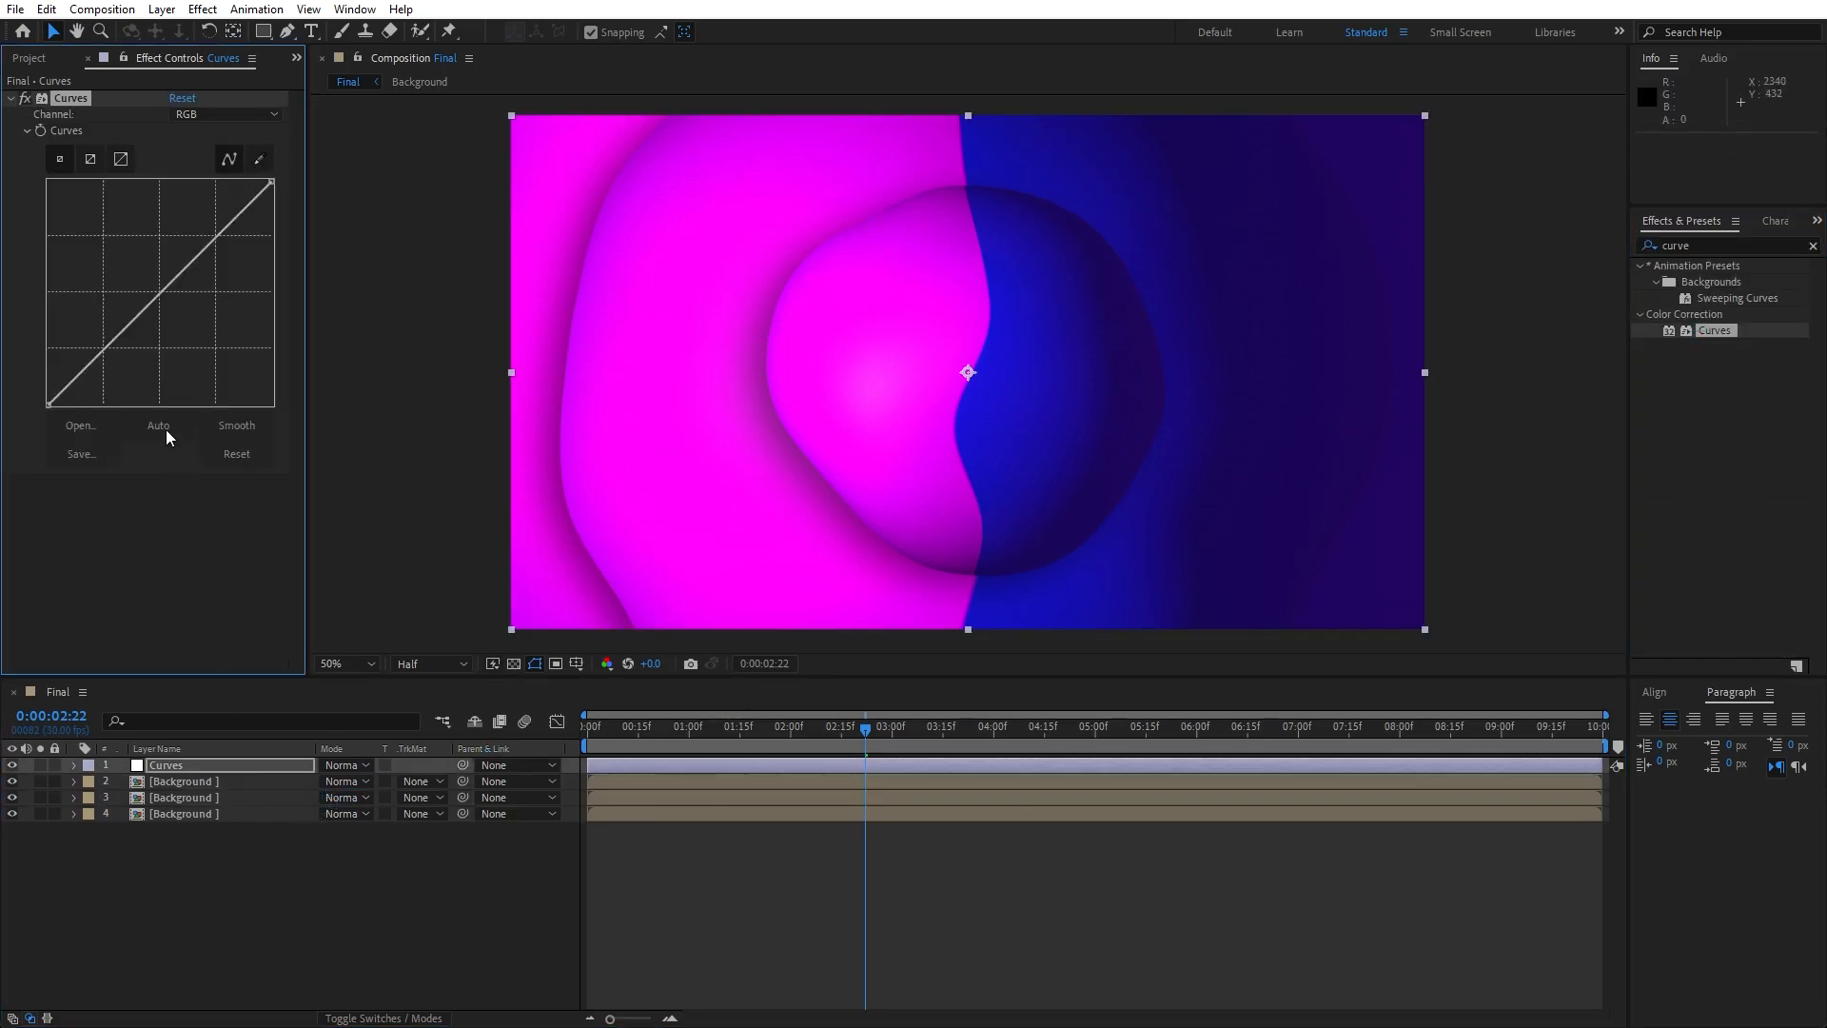
{"action": "mouse_move", "coordinate": [162, 288]}
{"action": "left_mouse_down"}
{"action": "mouse_move", "coordinate": [179, 305]}
{"action": "mouse_move", "coordinate": [150, 284]}
{"action": "mouse_move", "coordinate": [166, 295]}
{"action": "left_mouse_up"}
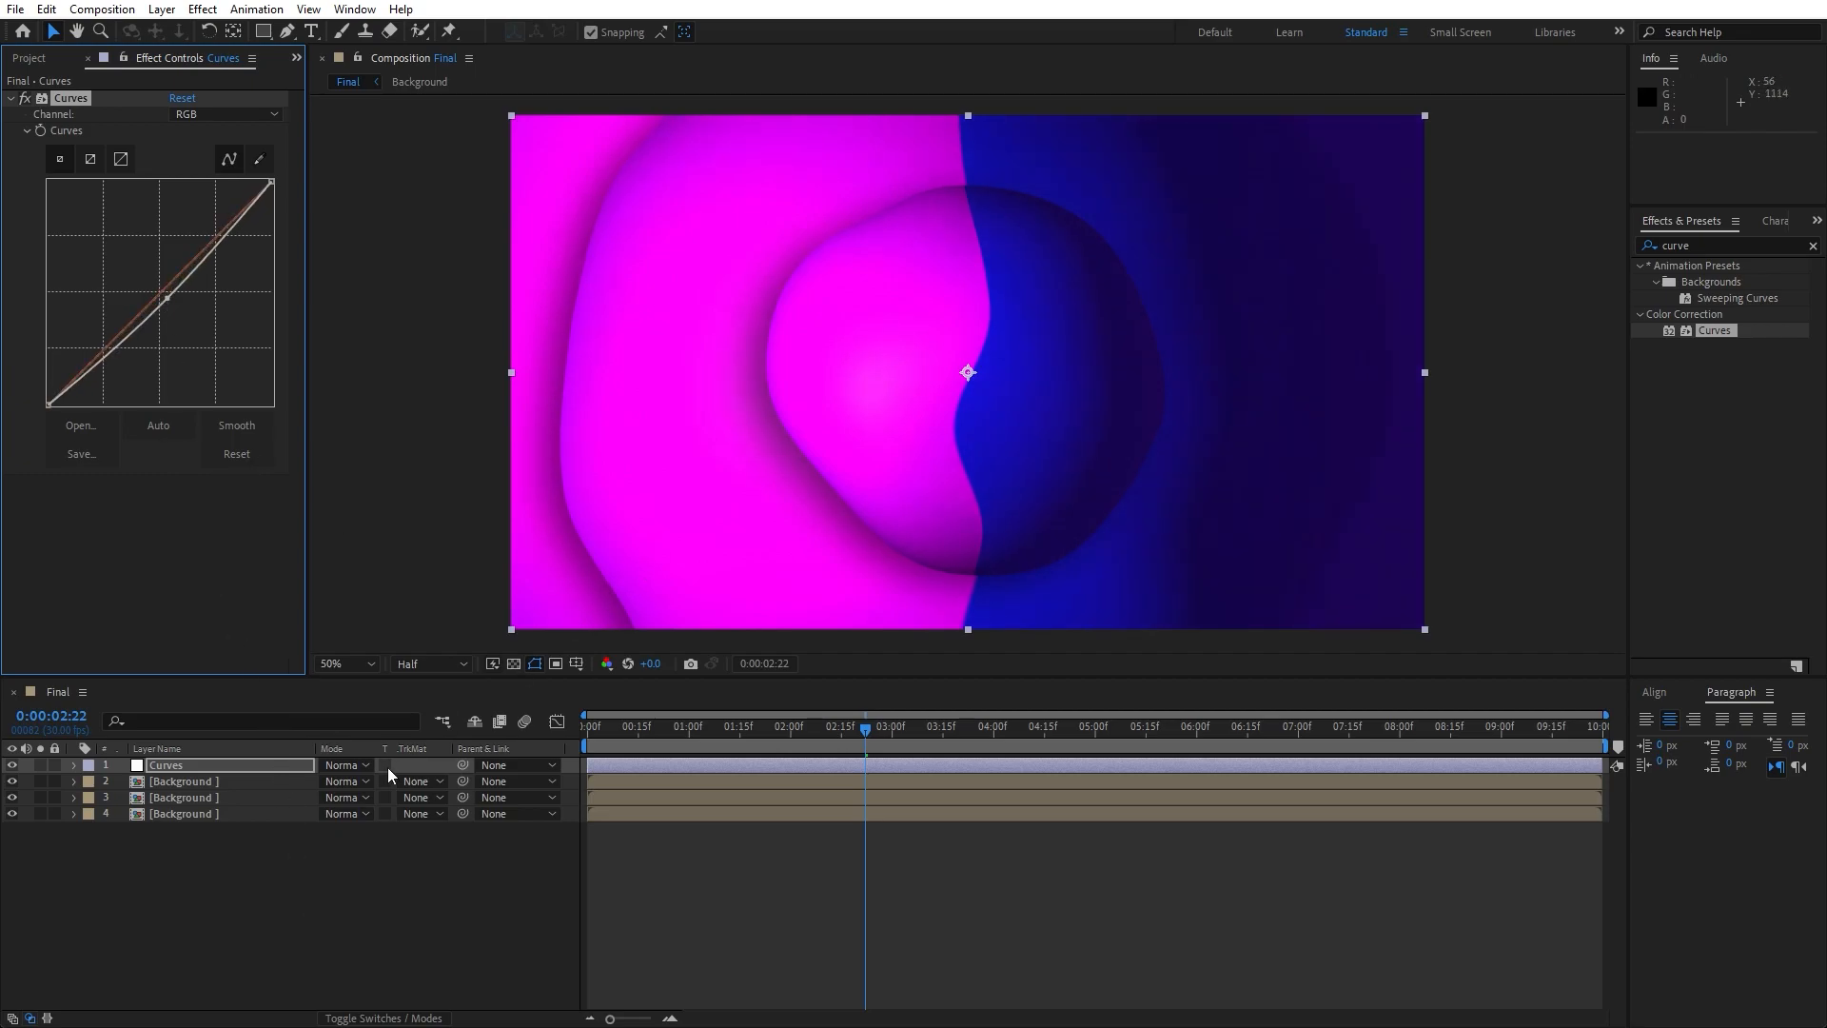
{"action": "left_click", "coordinate": [331, 903]}
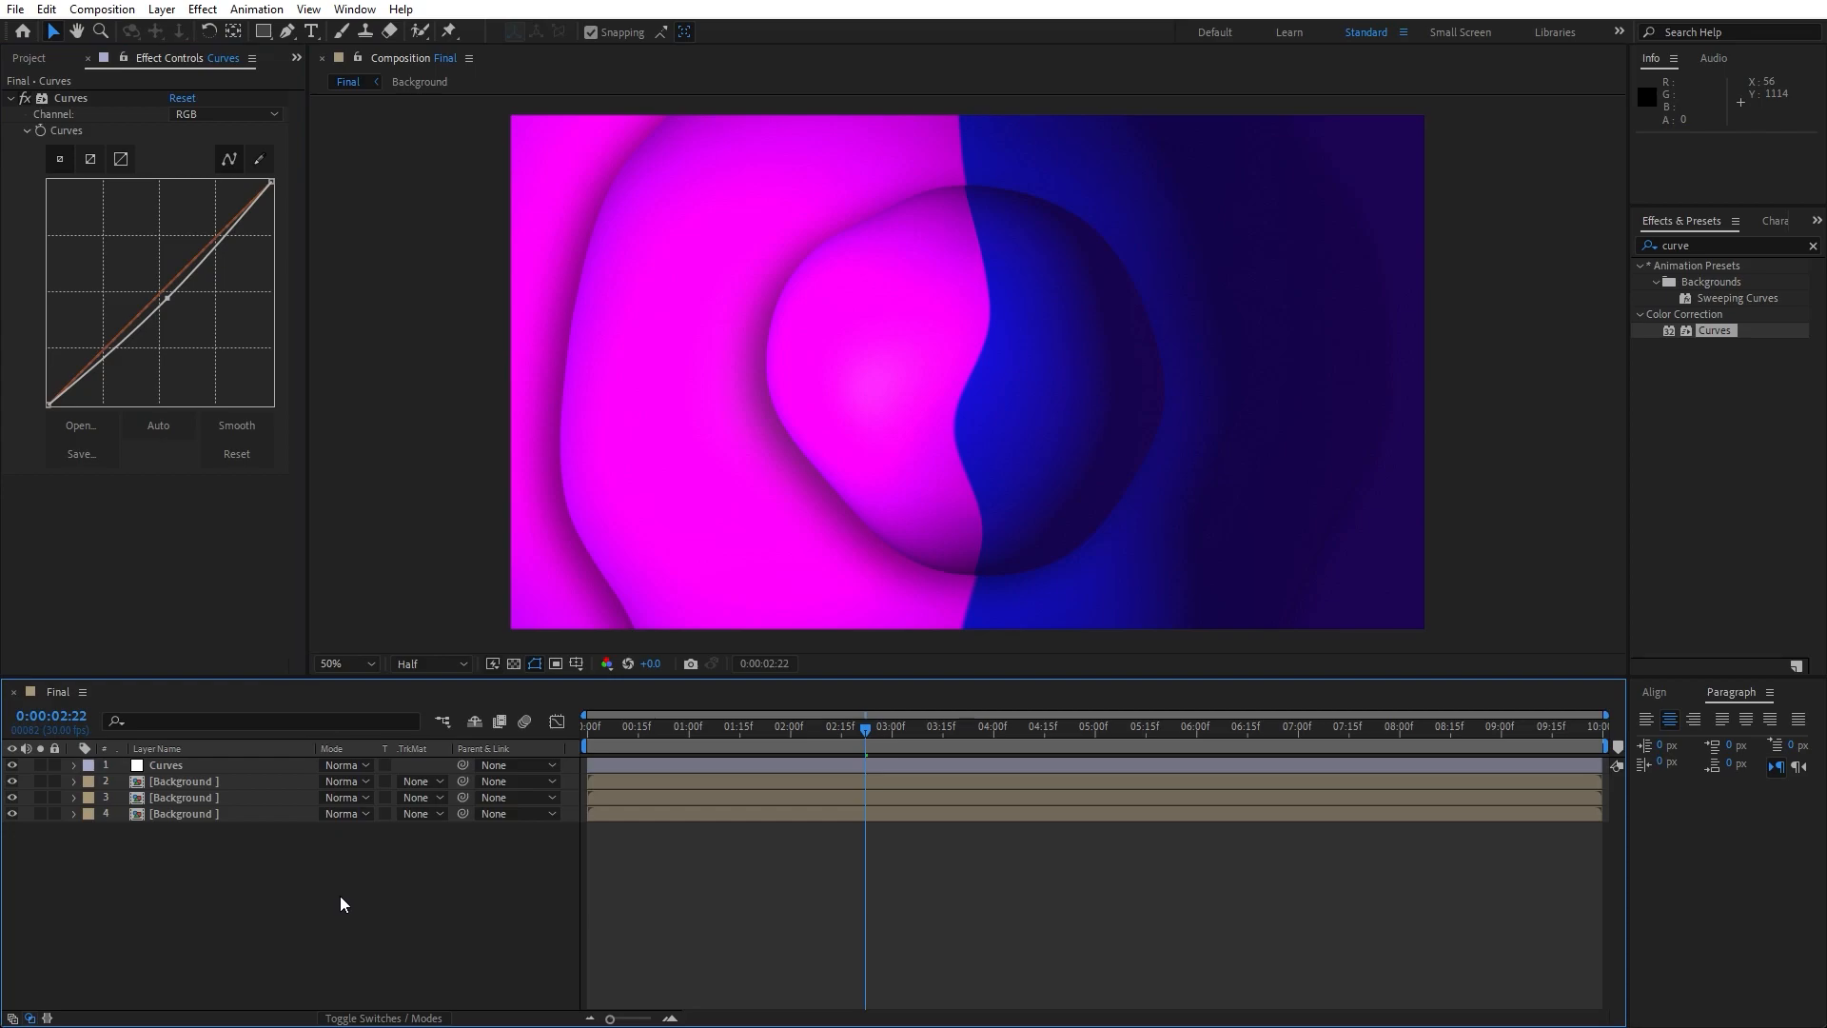
- Create a black 1920 × 1080 px solid layer named Lens Flare
{"action": "right_click", "coordinate": [321, 880]}
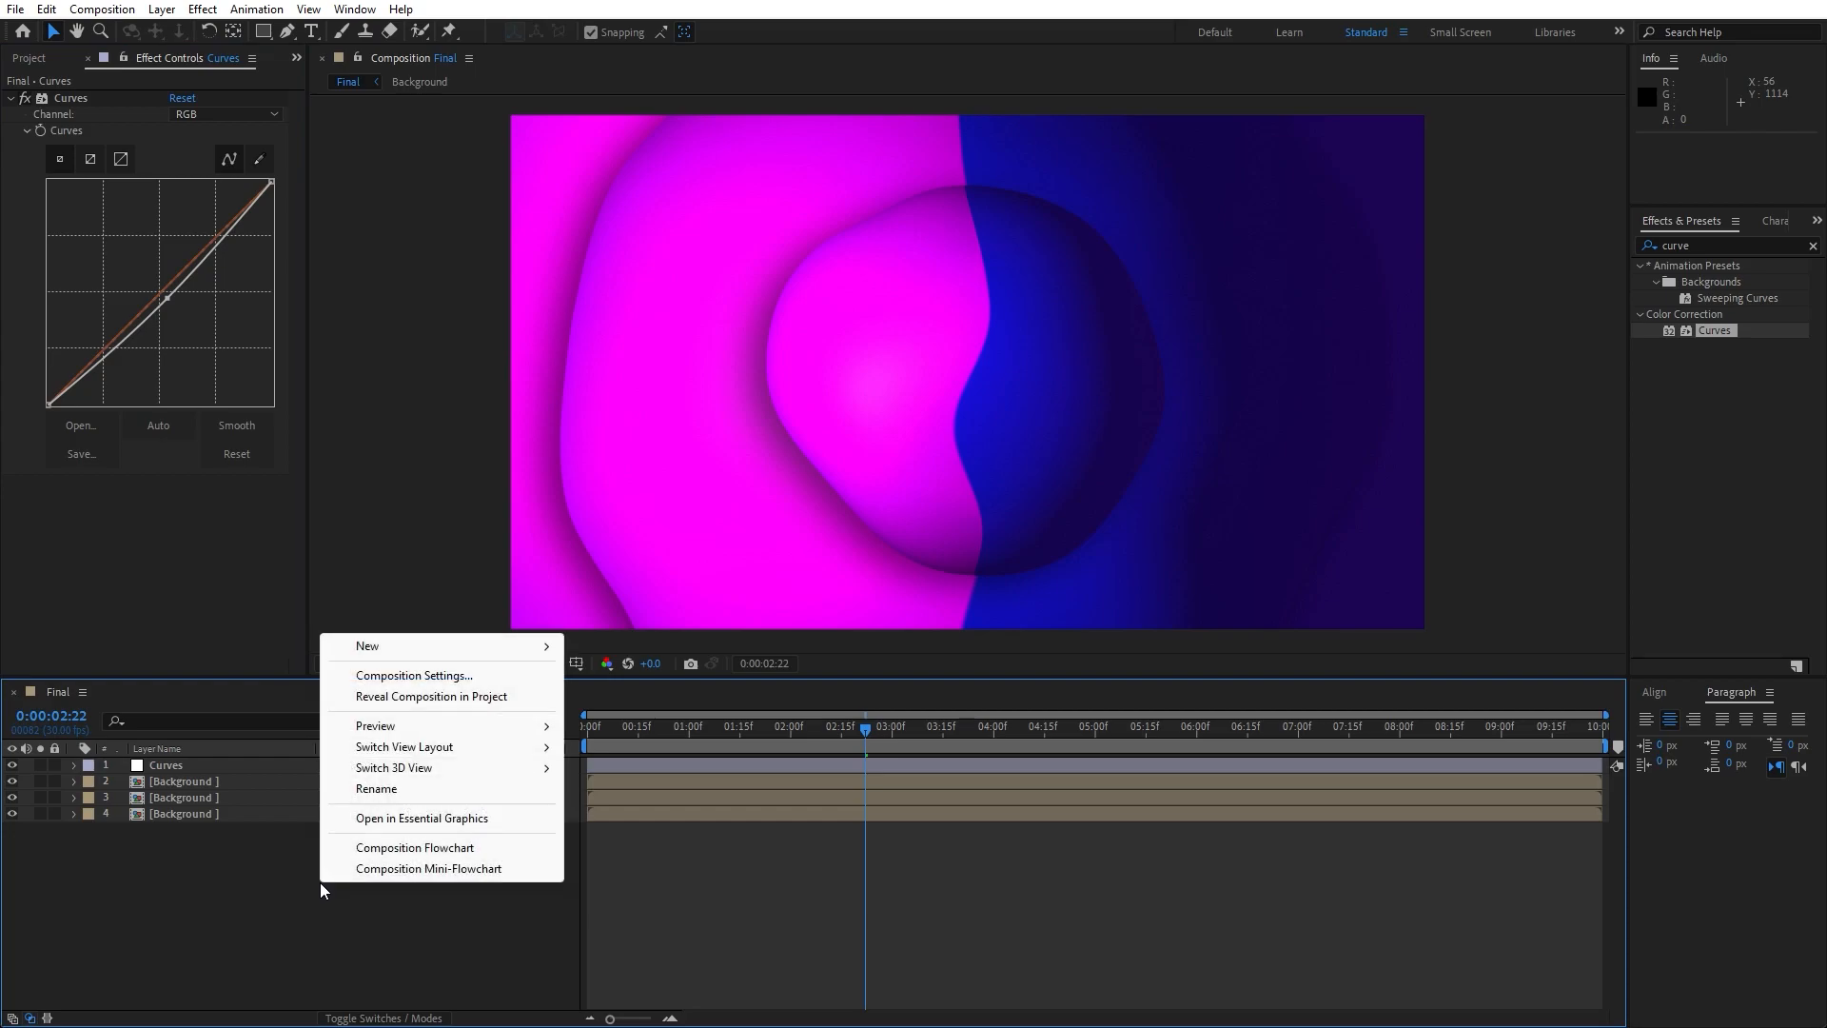
{"action": "mouse_move", "coordinate": [428, 657]}
{"action": "left_click", "coordinate": [643, 699]}
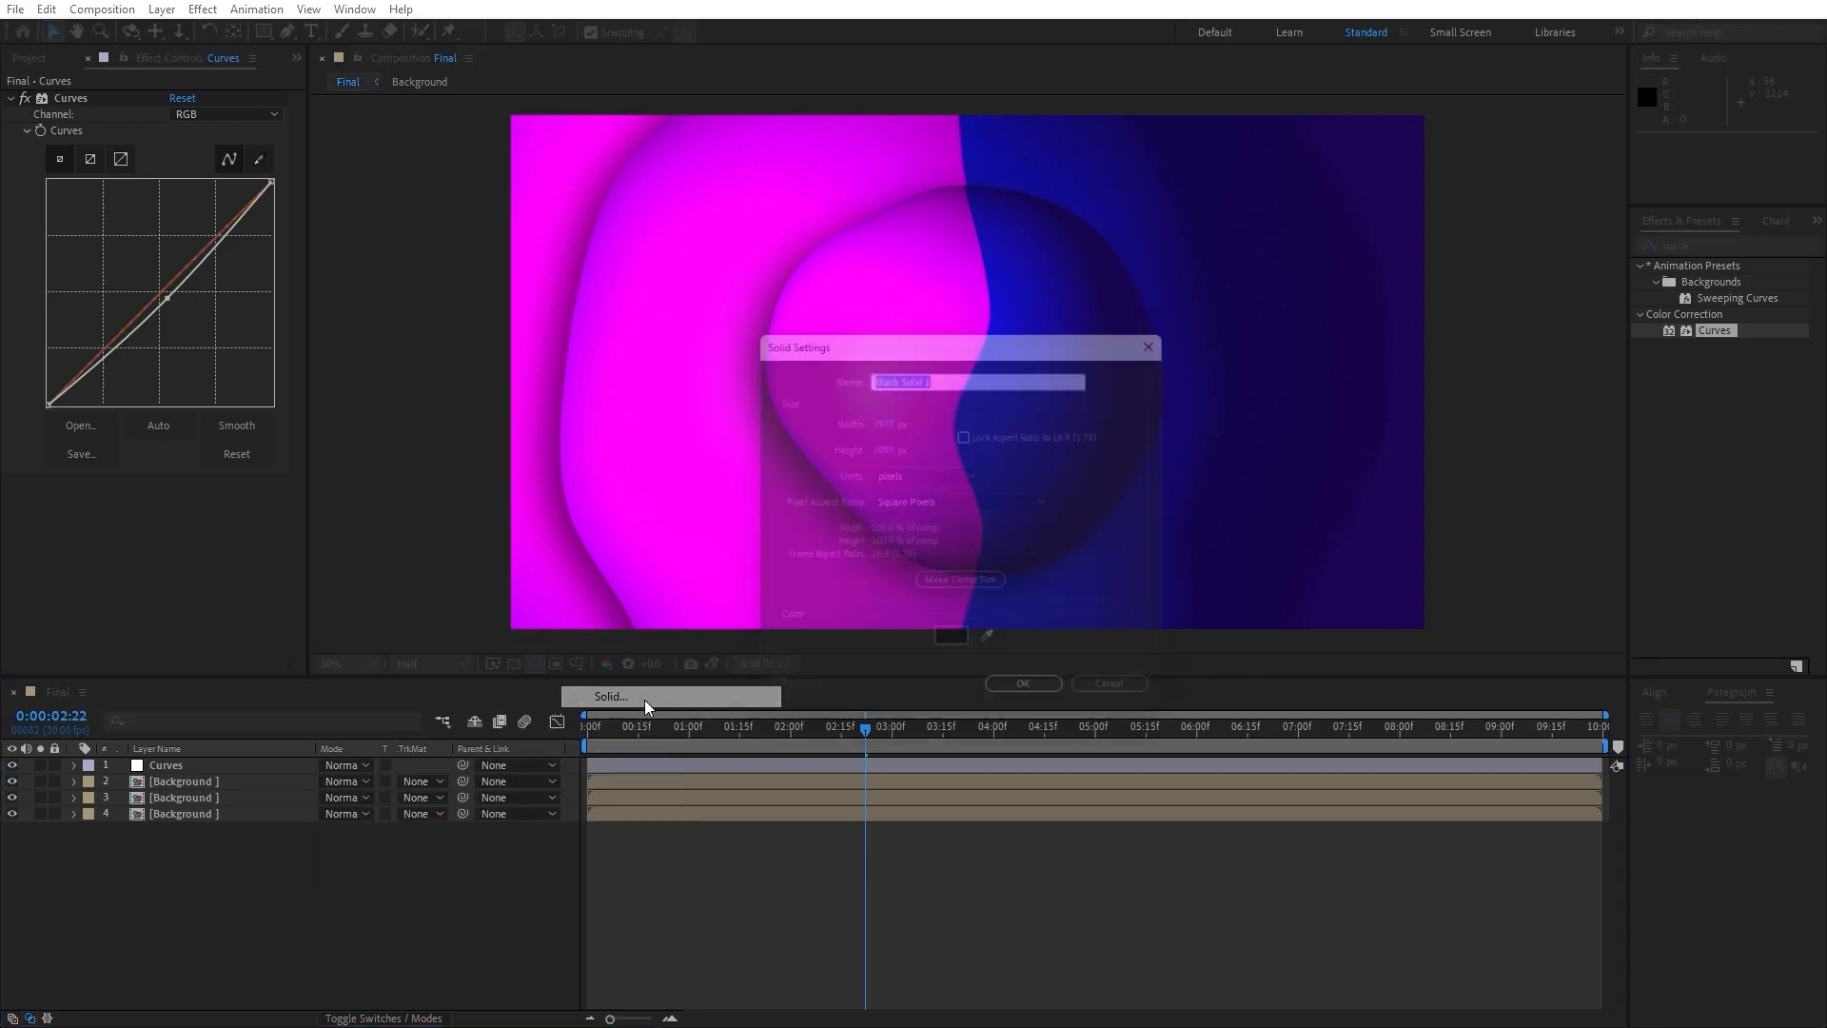
{"action": "type", "text": "Lens Flare"}
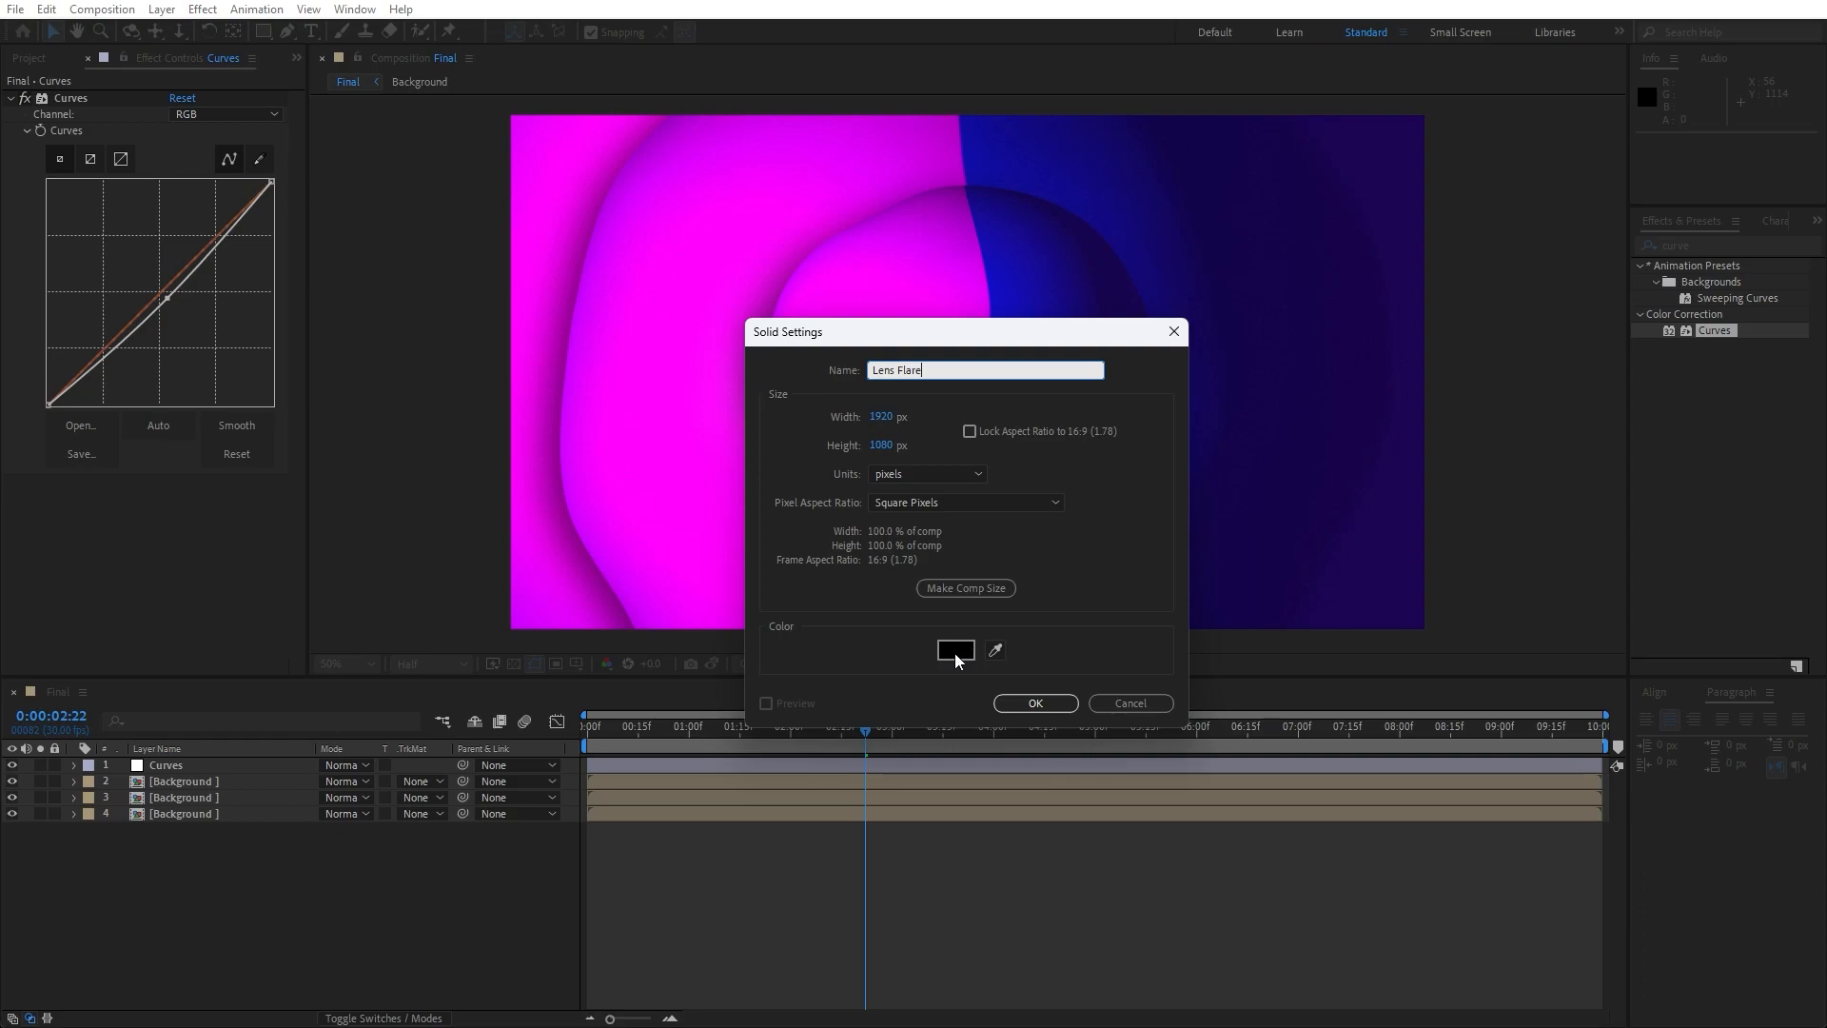
{"action": "left_click", "coordinate": [1038, 704]}
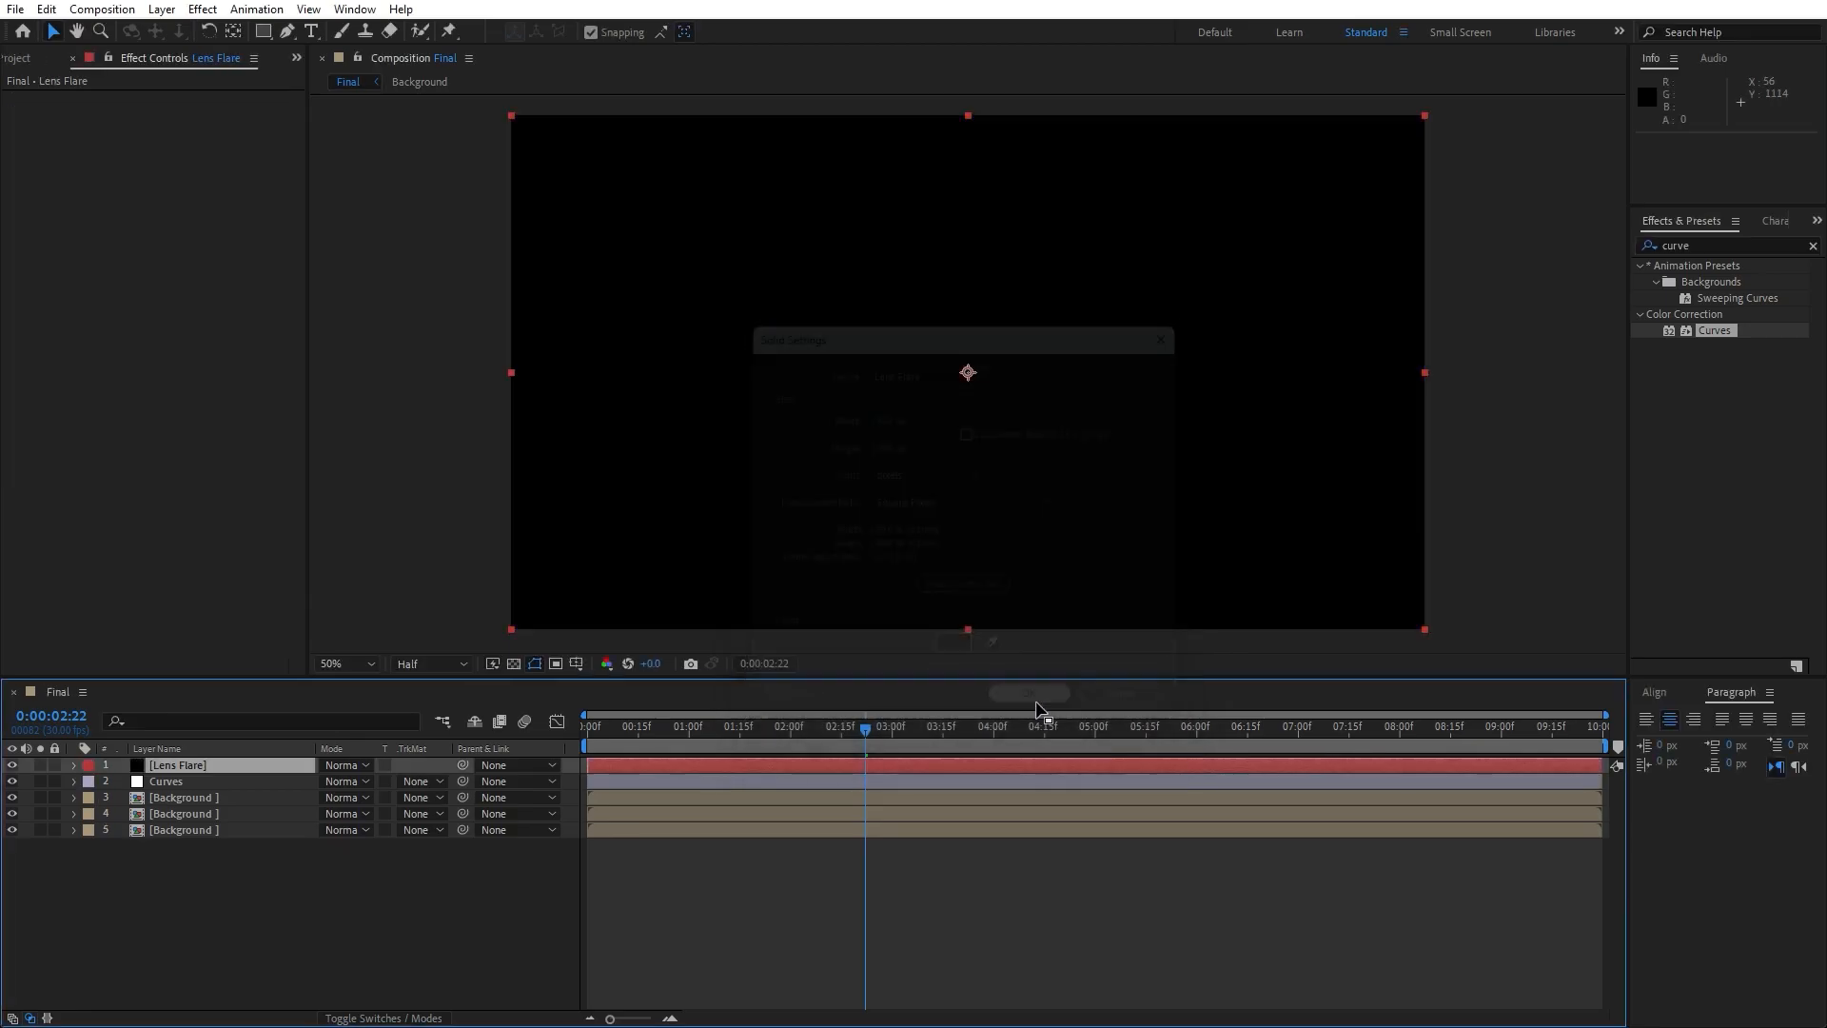
- Search the effects for "lens f" and apply Lens Flare to the Lens Flare solid
{"action": "left_click", "coordinate": [1721, 241]}
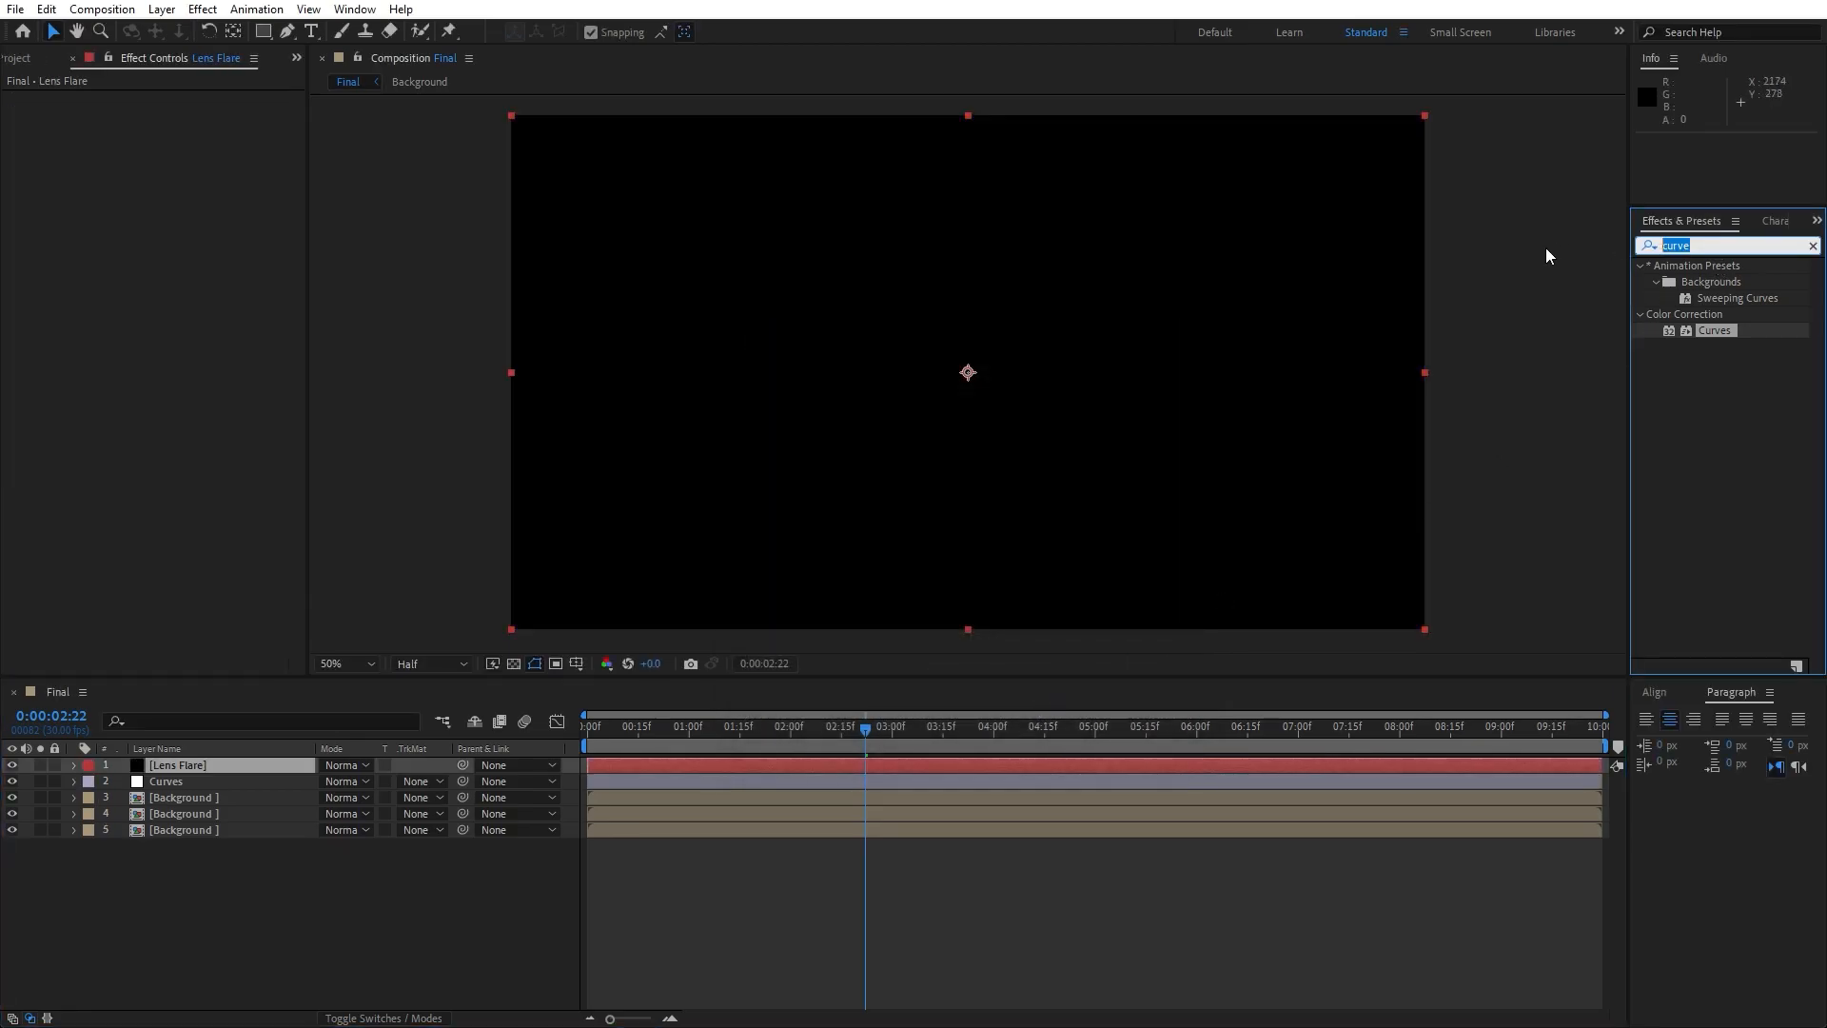
{"action": "type", "text": "les"}
{"action": "key", "text": "BackSpace"}
{"action": "type", "text": "ns f"}
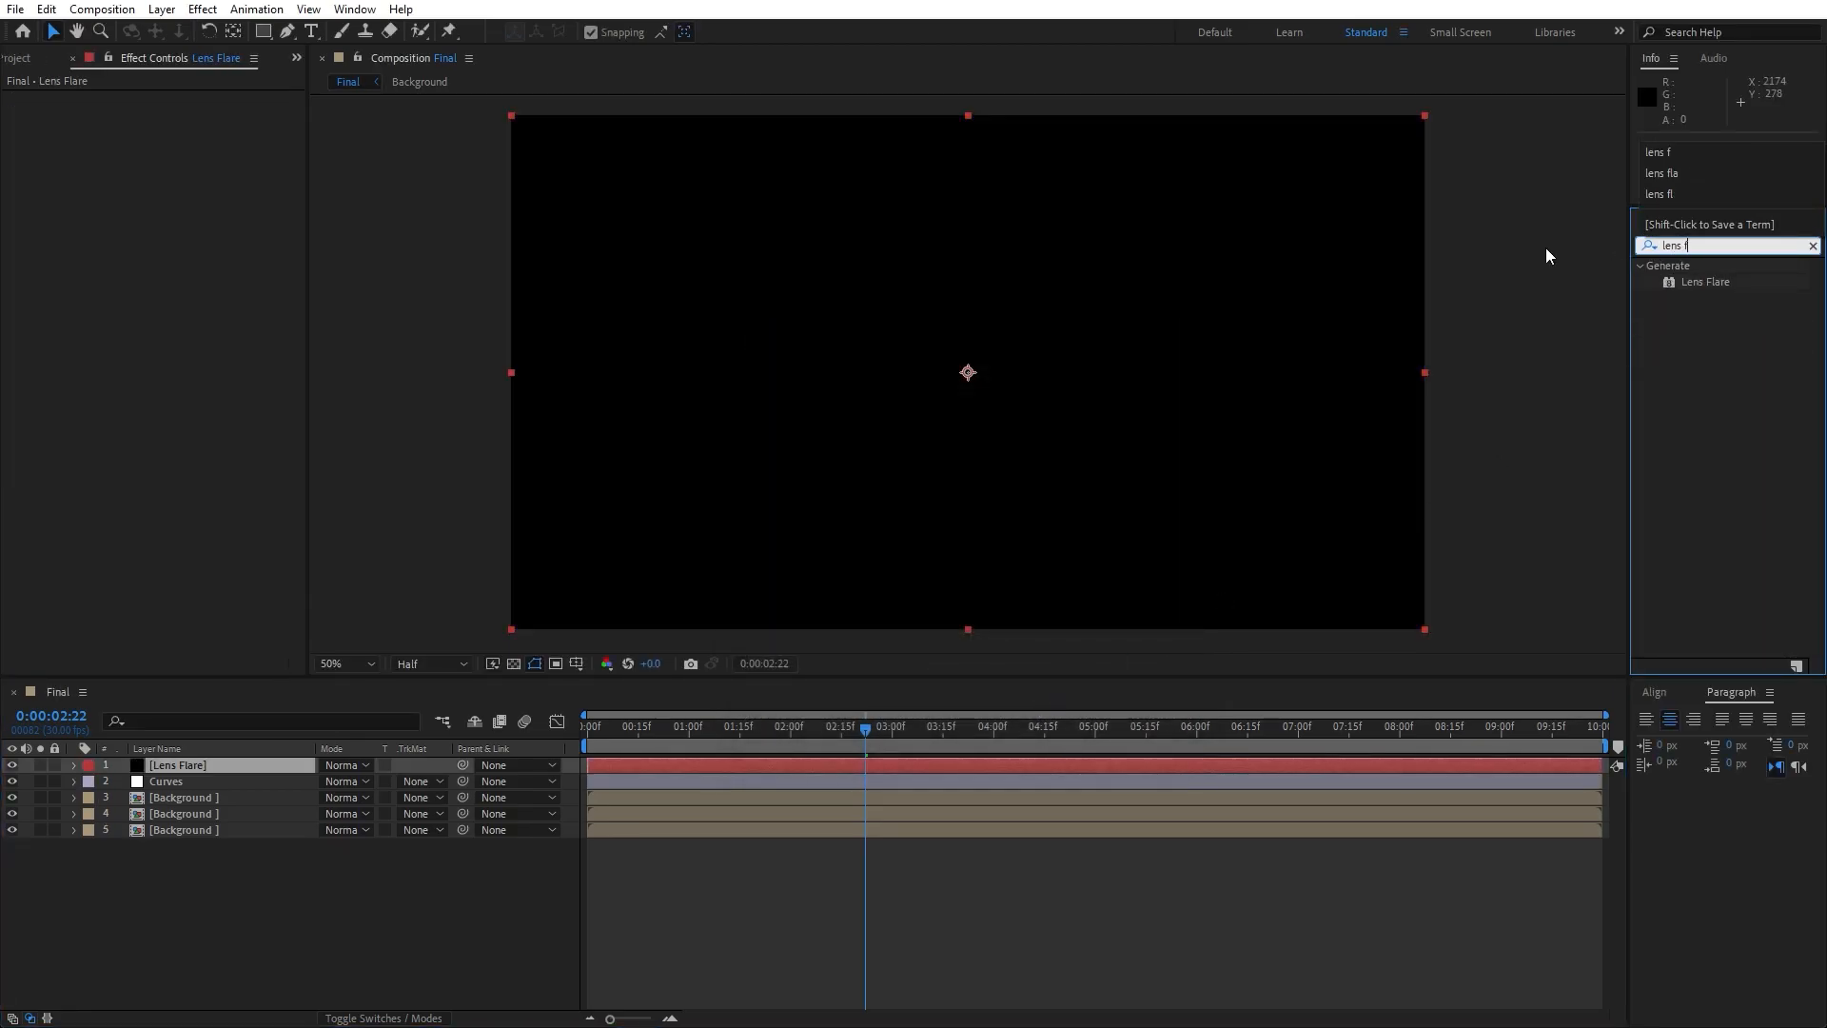
{"action": "left_click_drag", "start_coordinate": [1704, 281], "coordinate": [243, 762]}
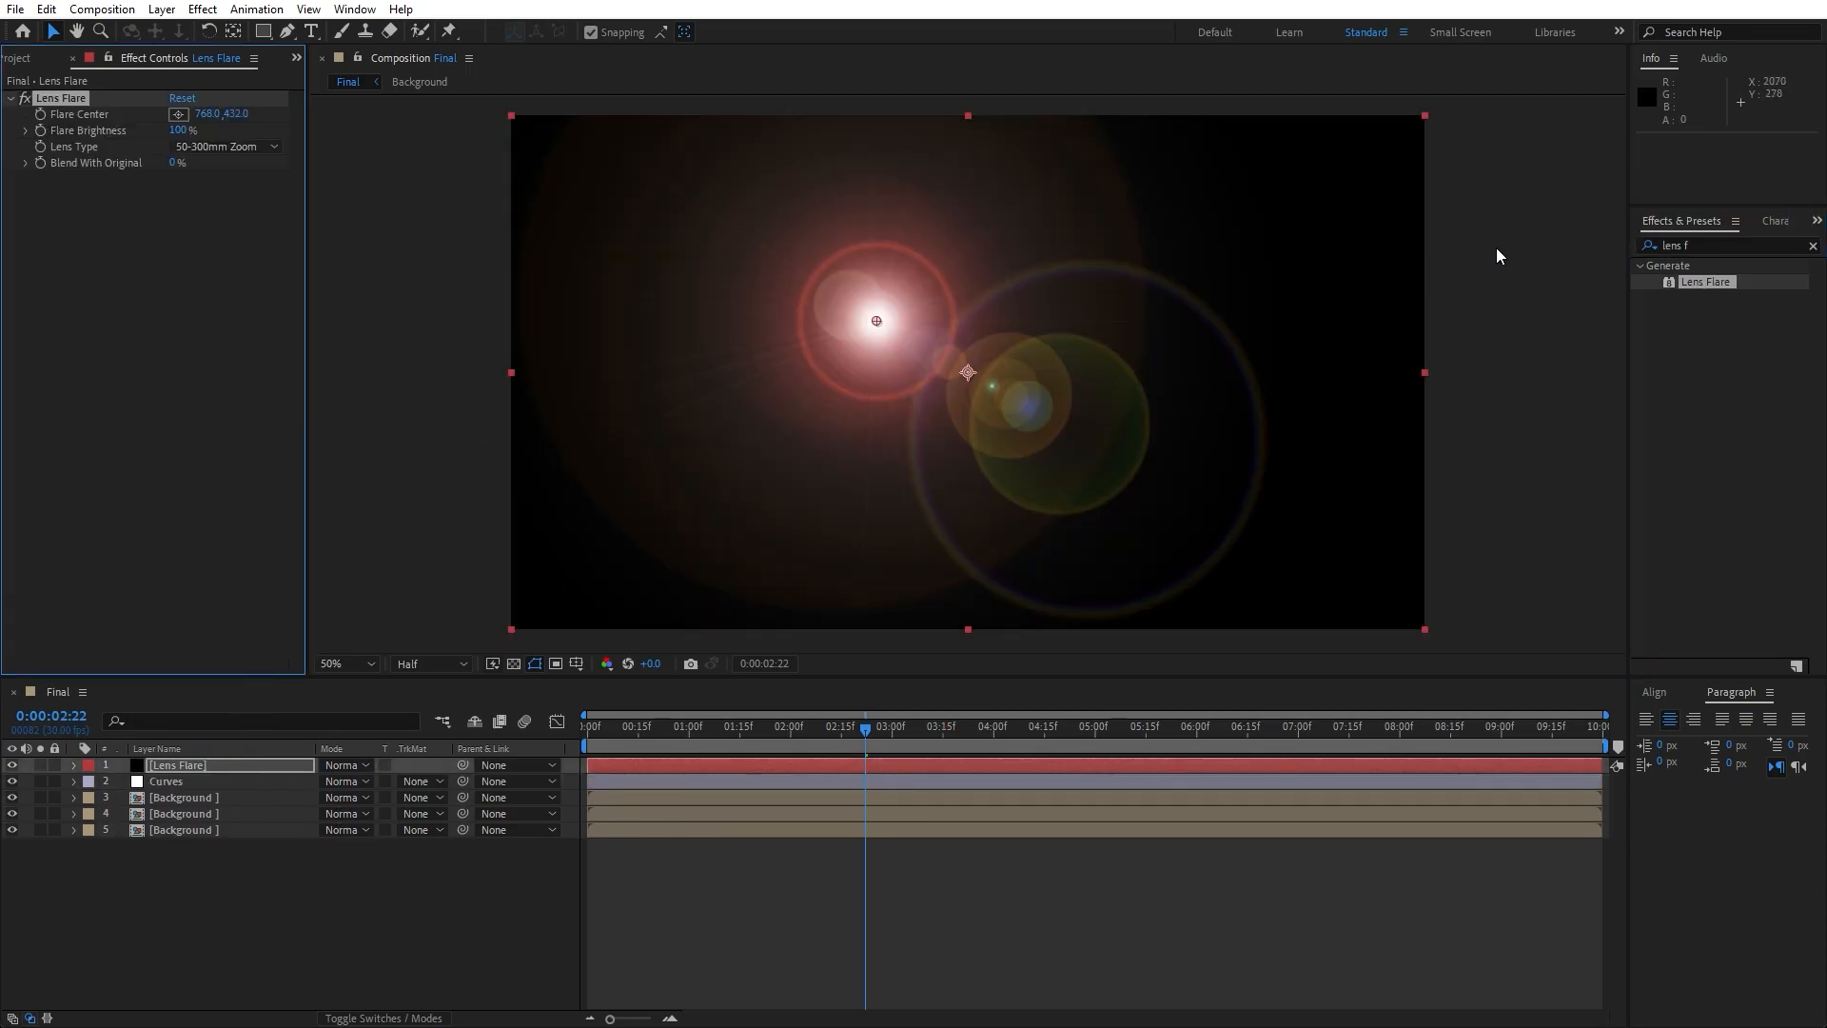
- Set the flare's lens type to 105mm Prime and apply the Tritone effect to the Lens Flare layer
{"action": "left_click", "coordinate": [229, 146]}
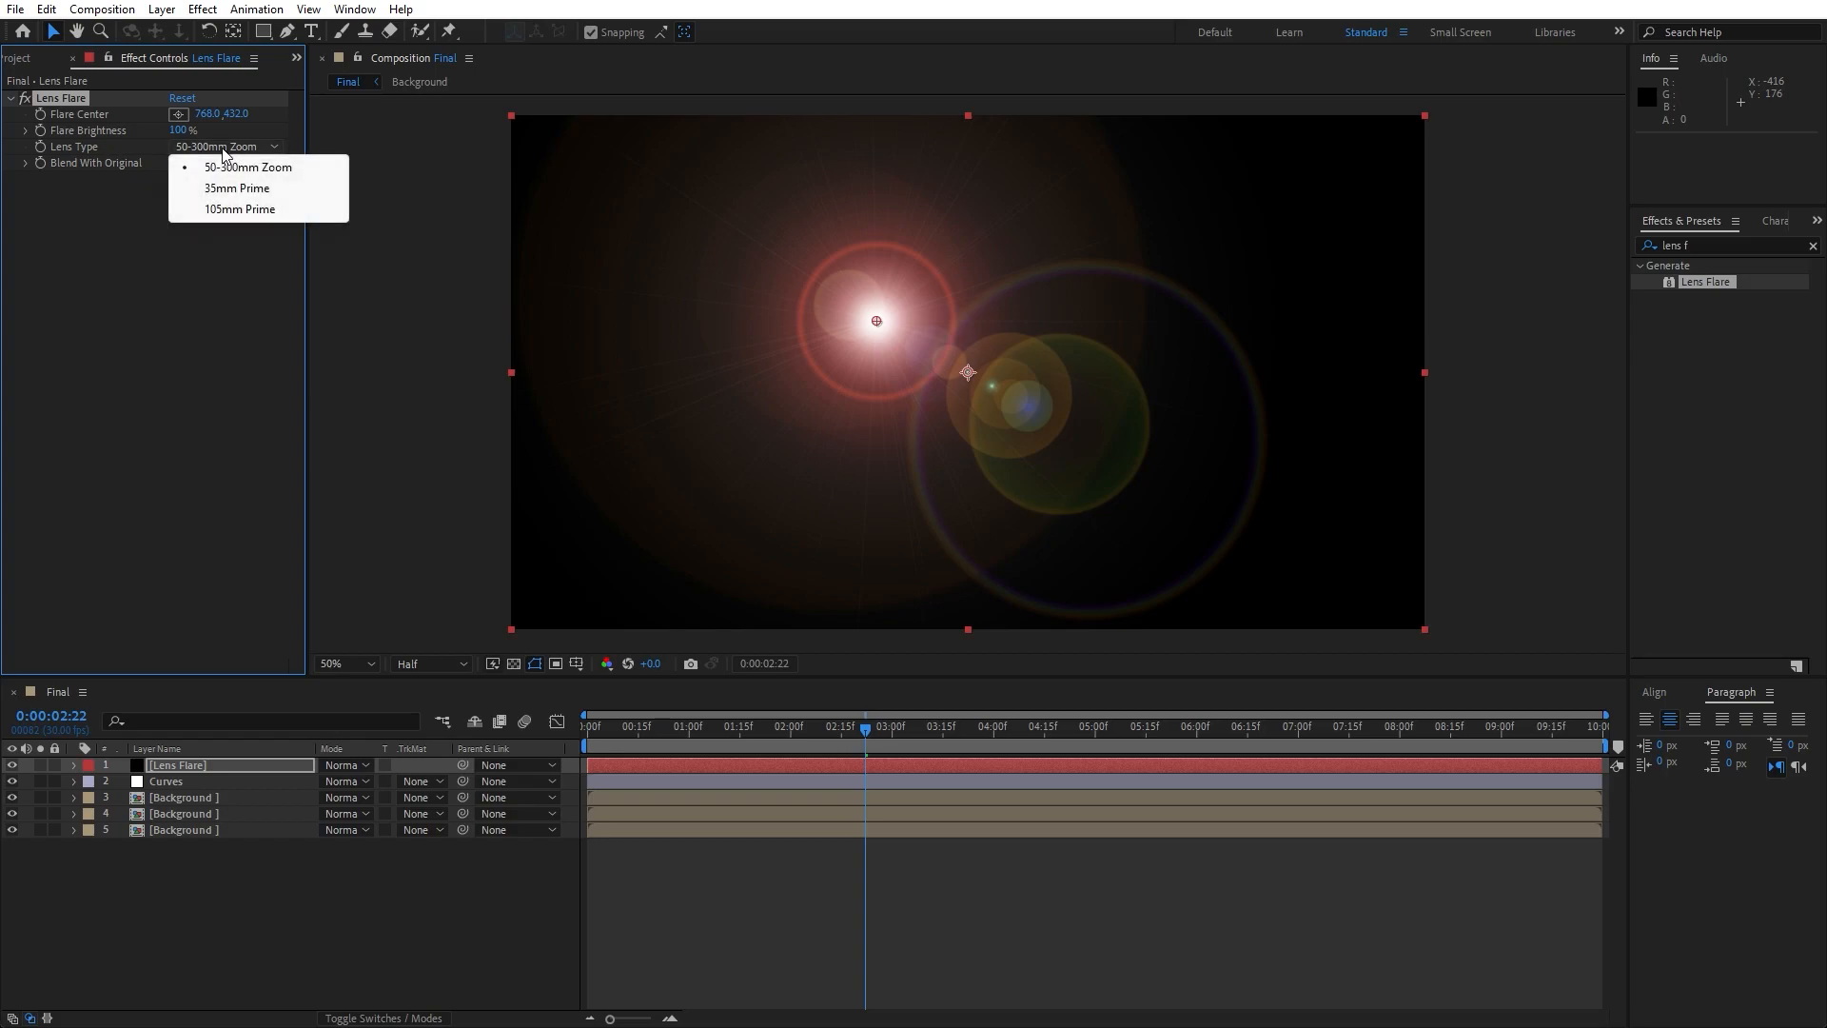
{"action": "left_click", "coordinate": [253, 209]}
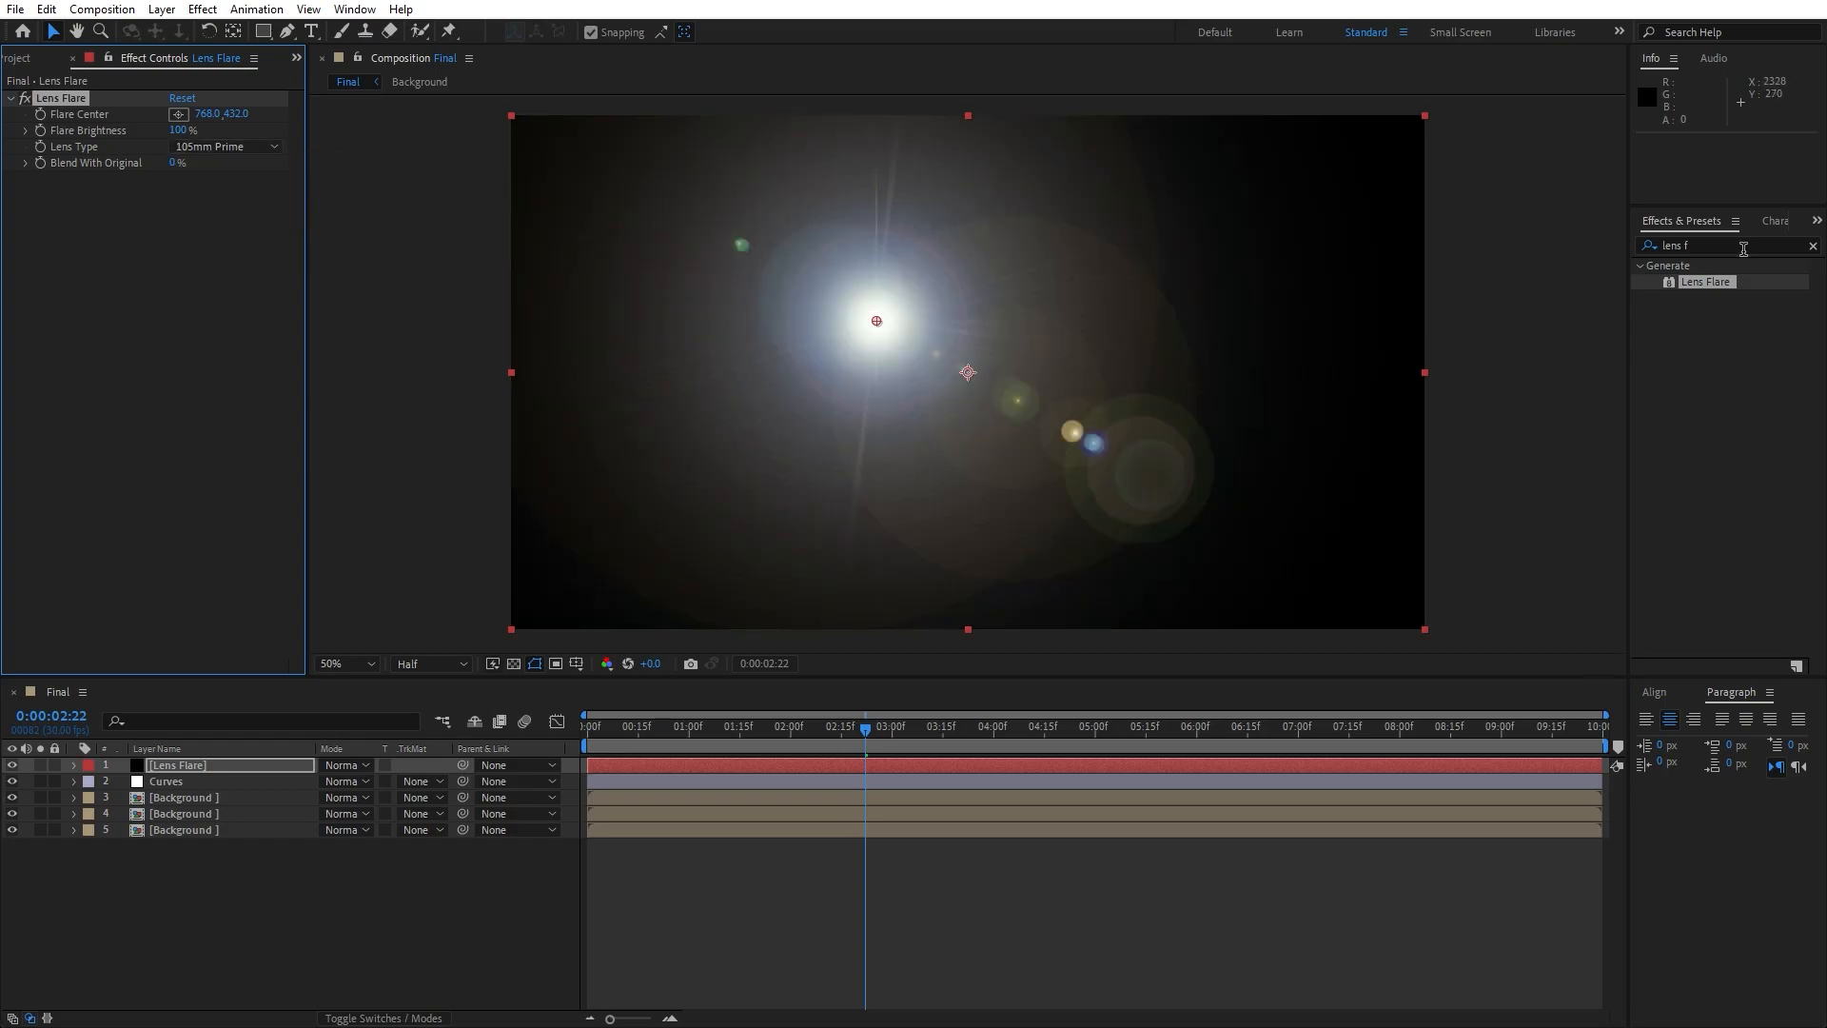
{"action": "left_click", "coordinate": [1745, 247]}
{"action": "type", "text": "trito"}
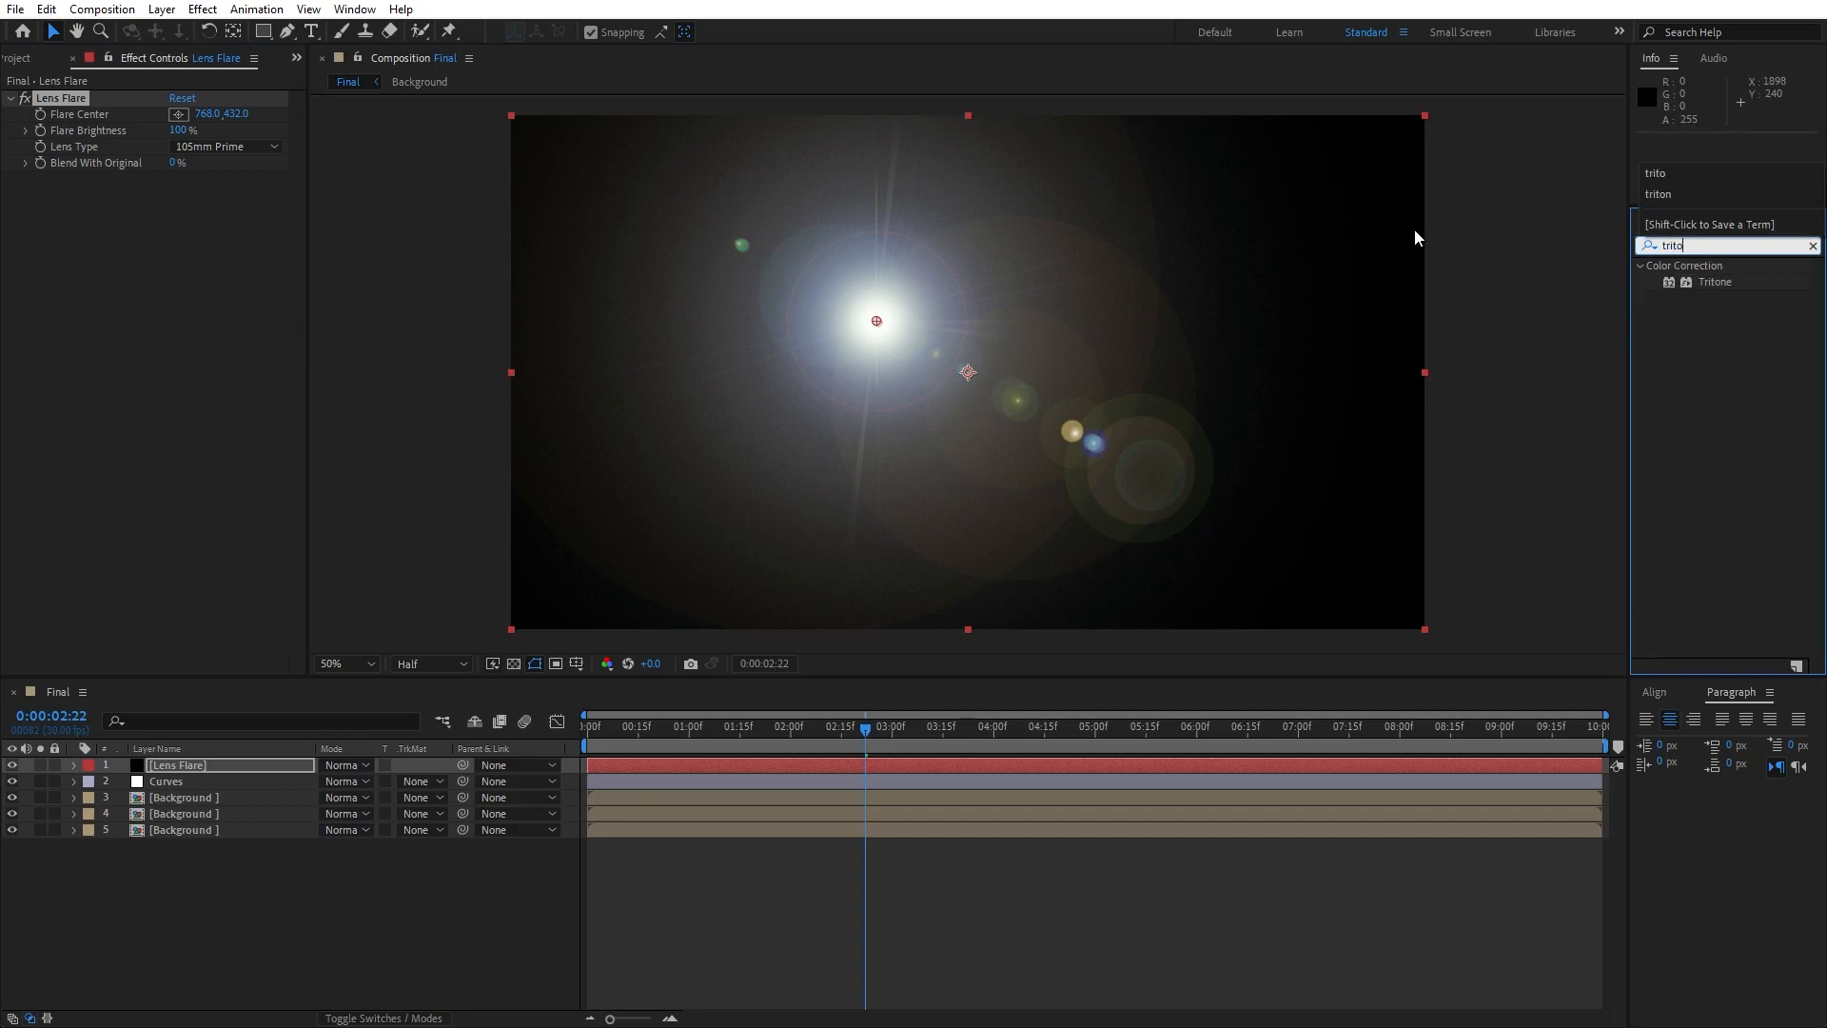
{"action": "left_click_drag", "start_coordinate": [1714, 288], "coordinate": [177, 778]}
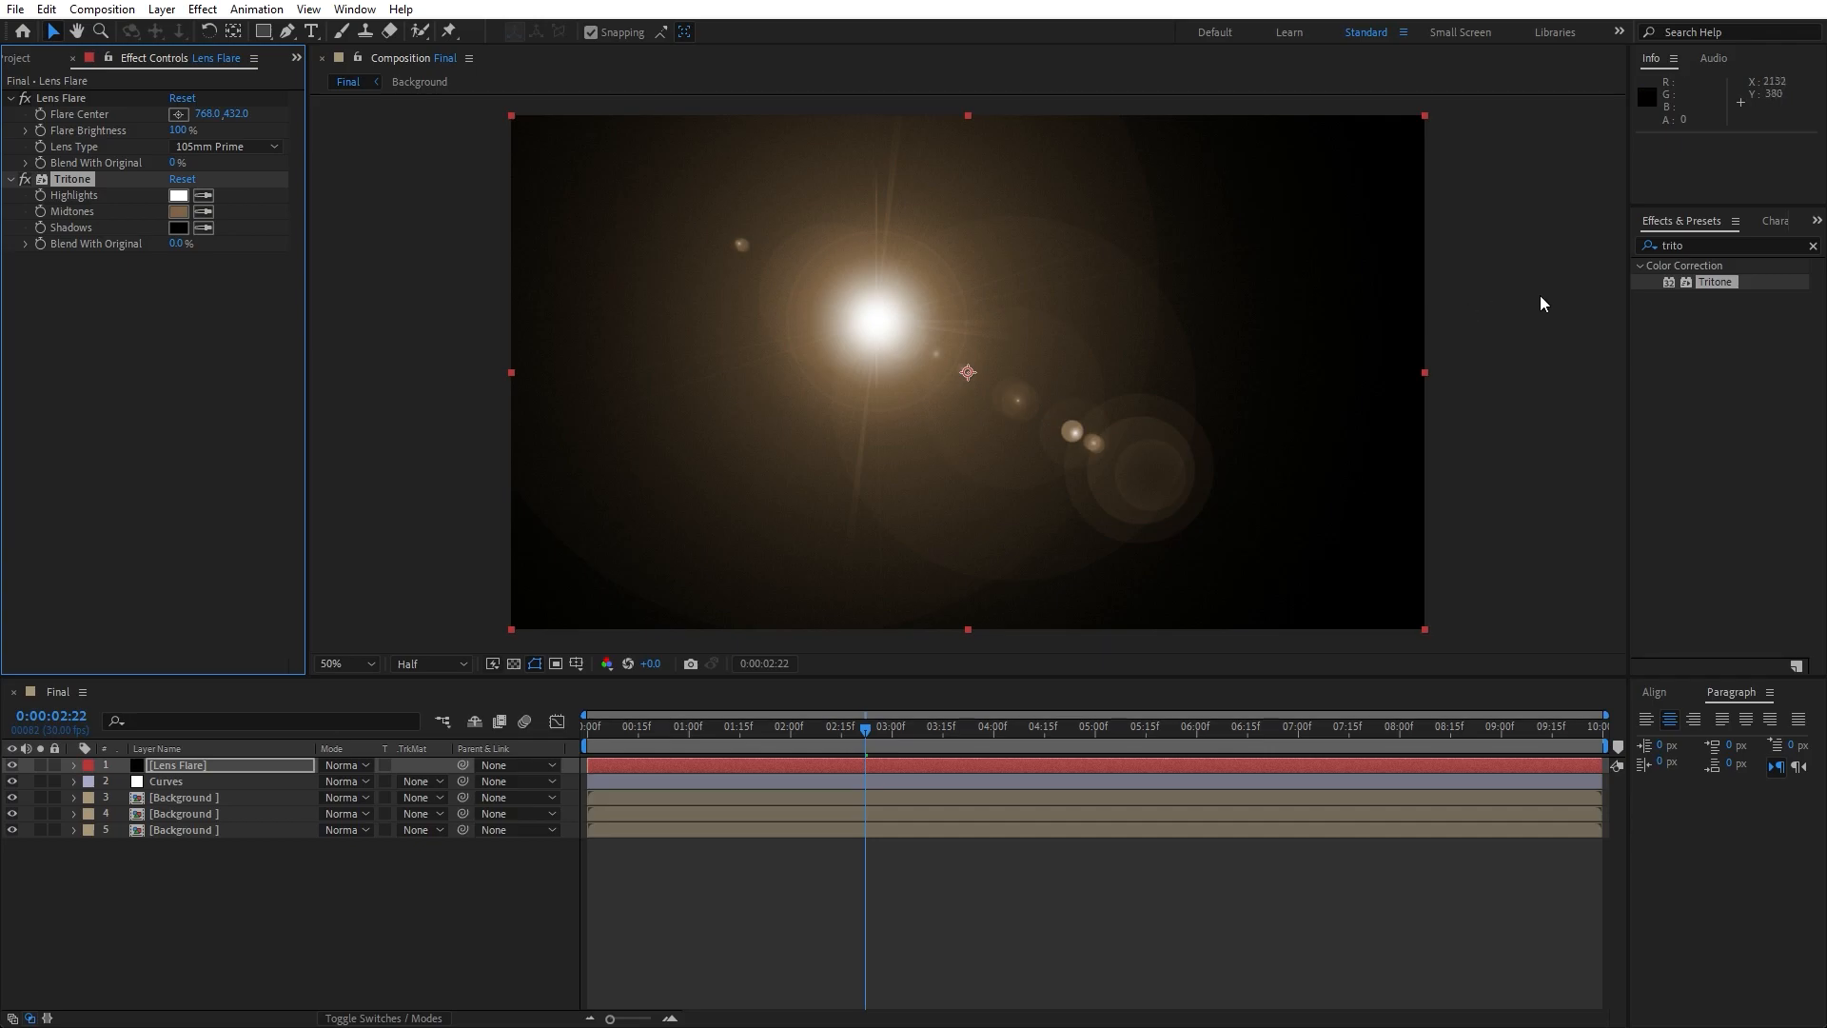
- Apply Gaussian Blur with a blurriness of 45 to the Lens Flare layer and set the layer's blending mode to Add
{"action": "left_click", "coordinate": [1715, 242]}
{"action": "type", "text": "gauss"}
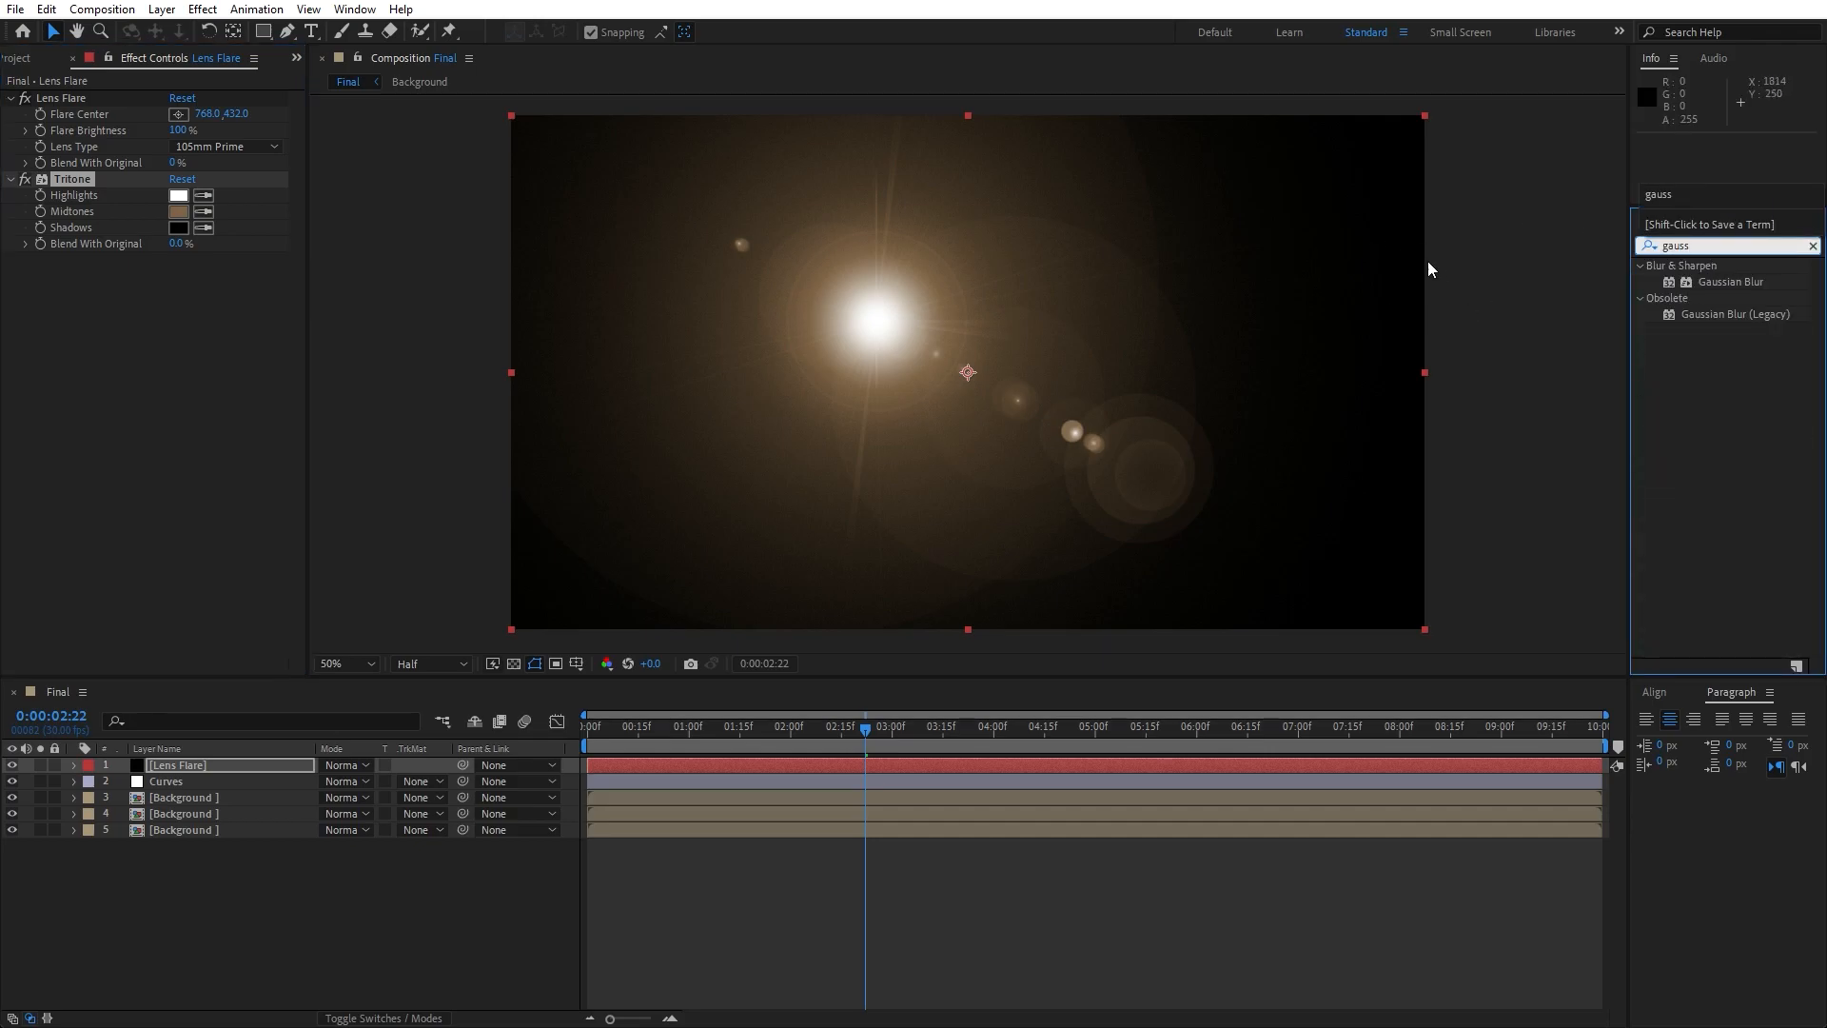
{"action": "left_click_drag", "start_coordinate": [1725, 289], "coordinate": [233, 418]}
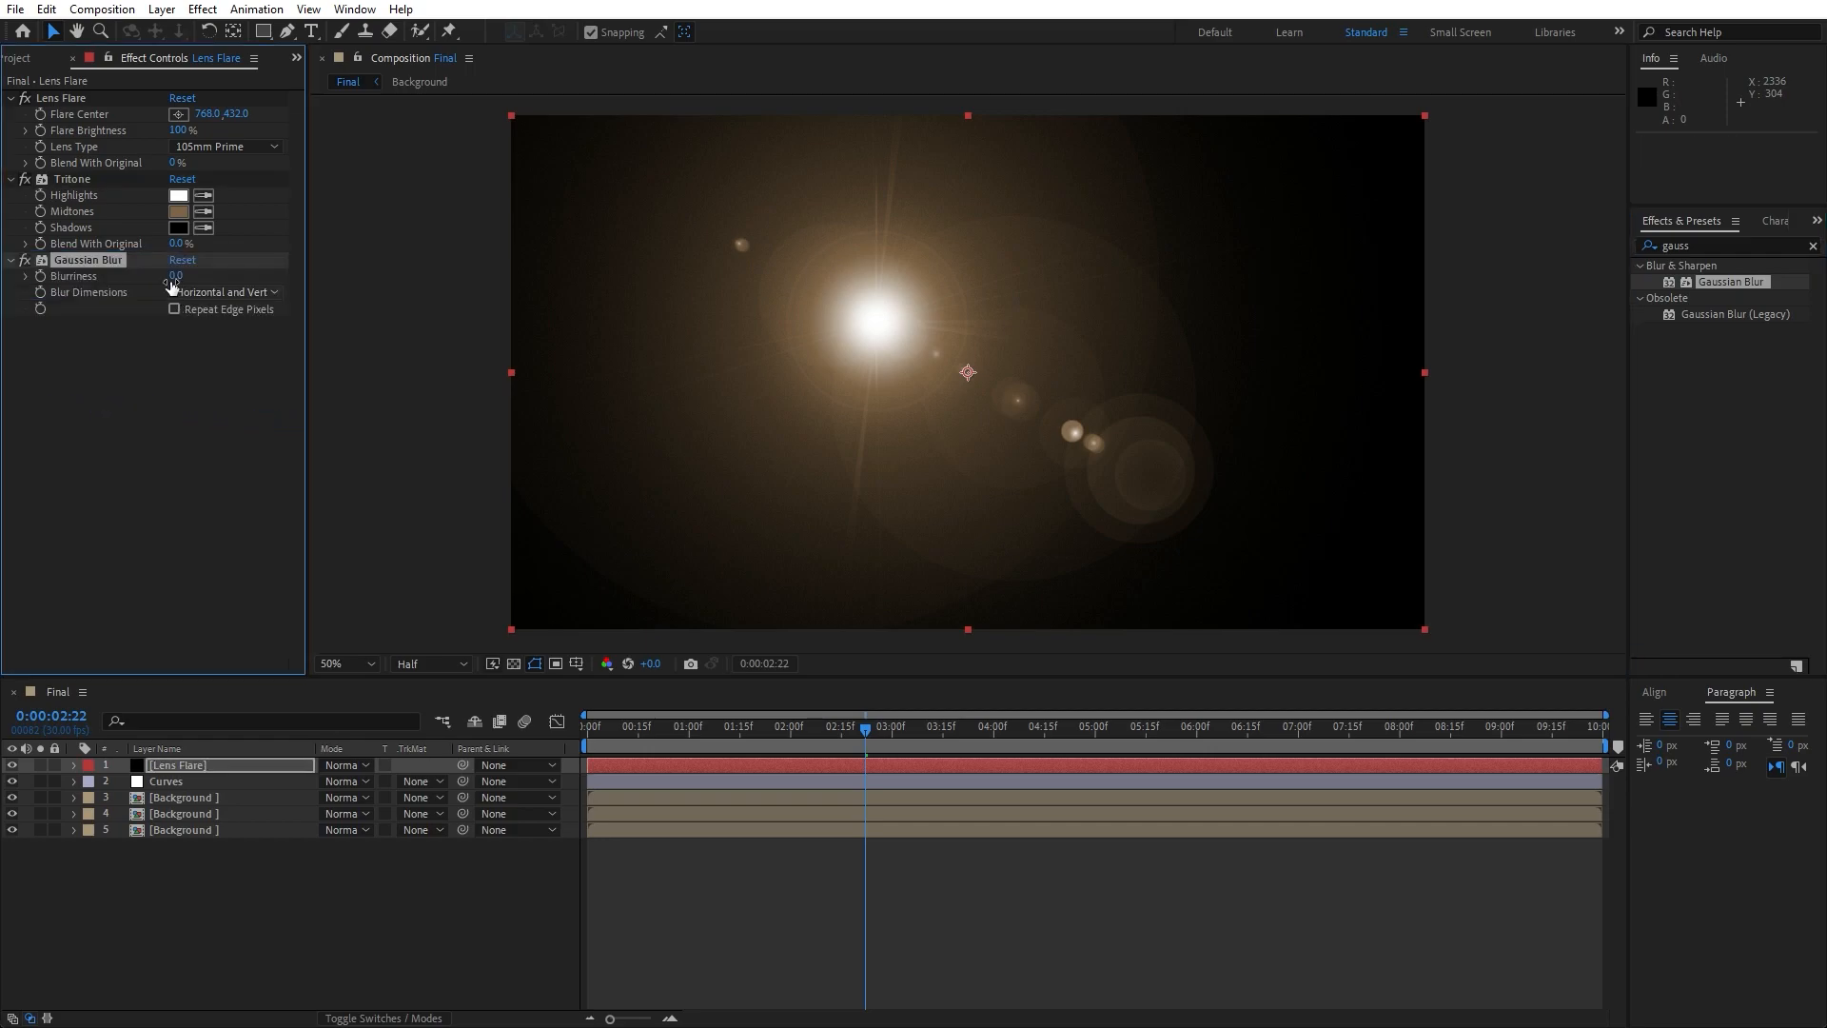
{"action": "left_click", "coordinate": [172, 283]}
{"action": "type", "text": "45"}
{"action": "left_click", "coordinate": [139, 594]}
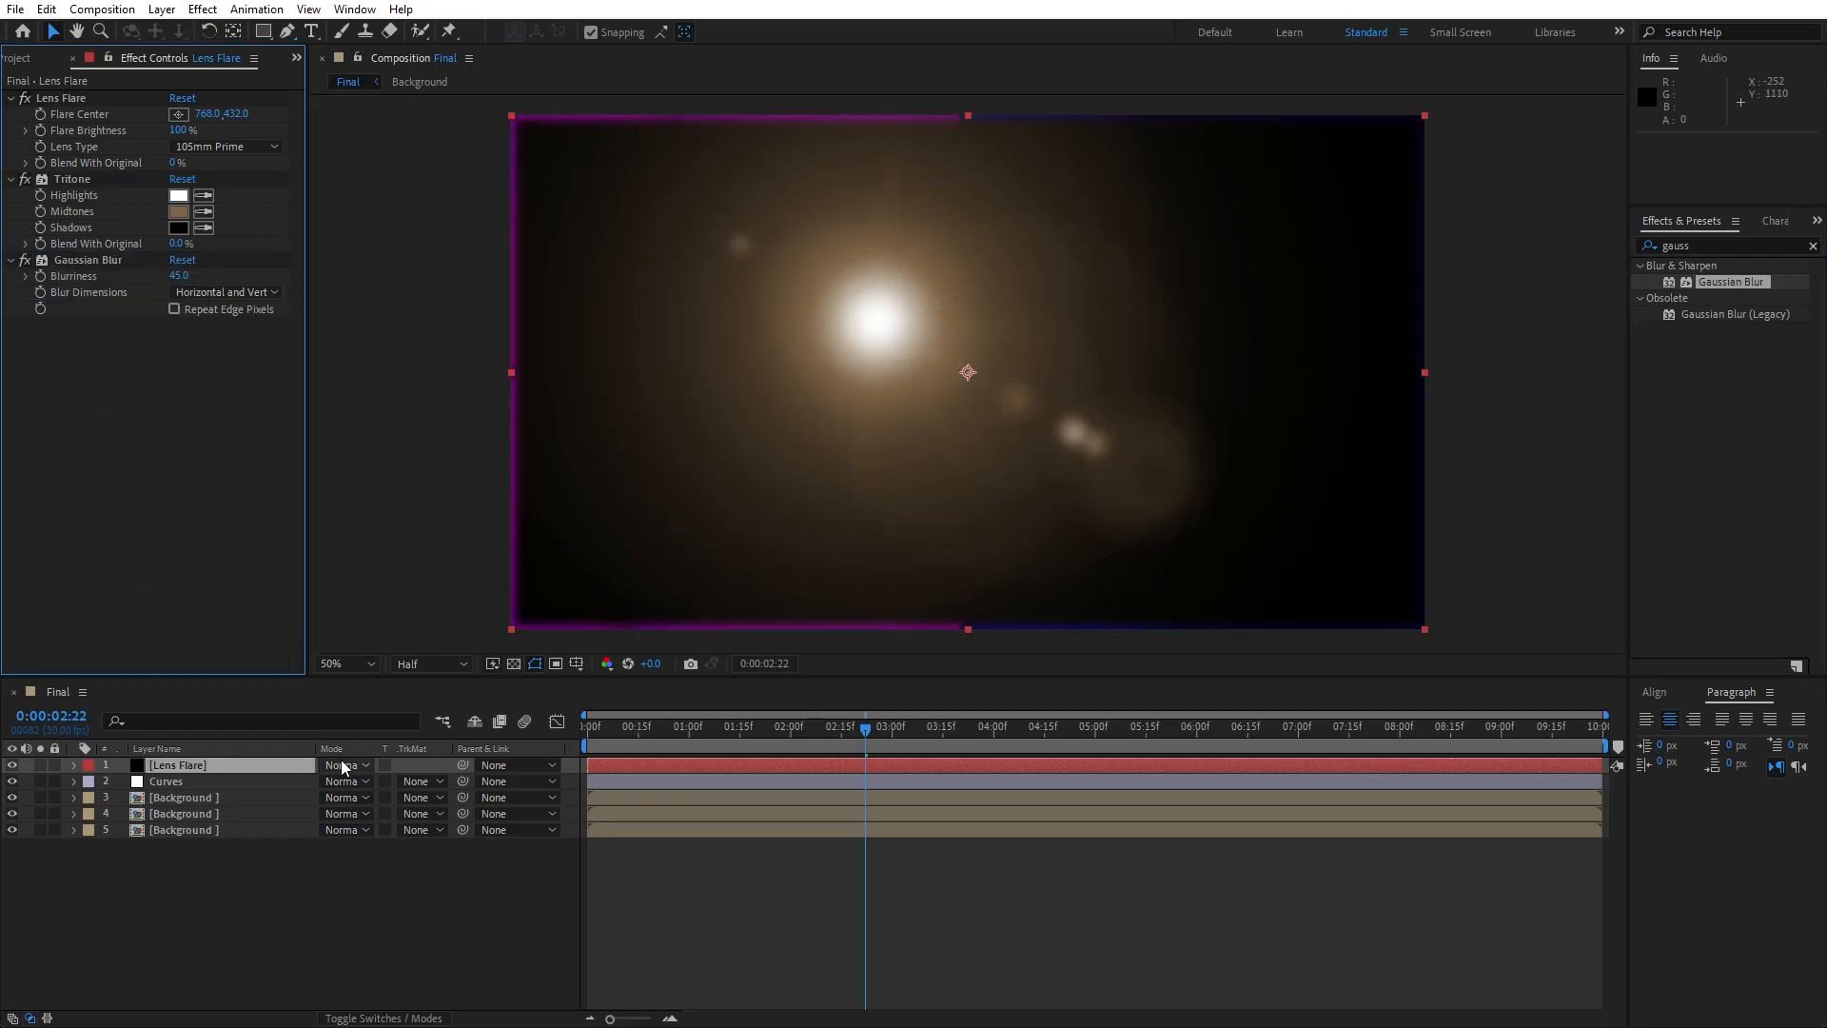
{"action": "left_click", "coordinate": [340, 767]}
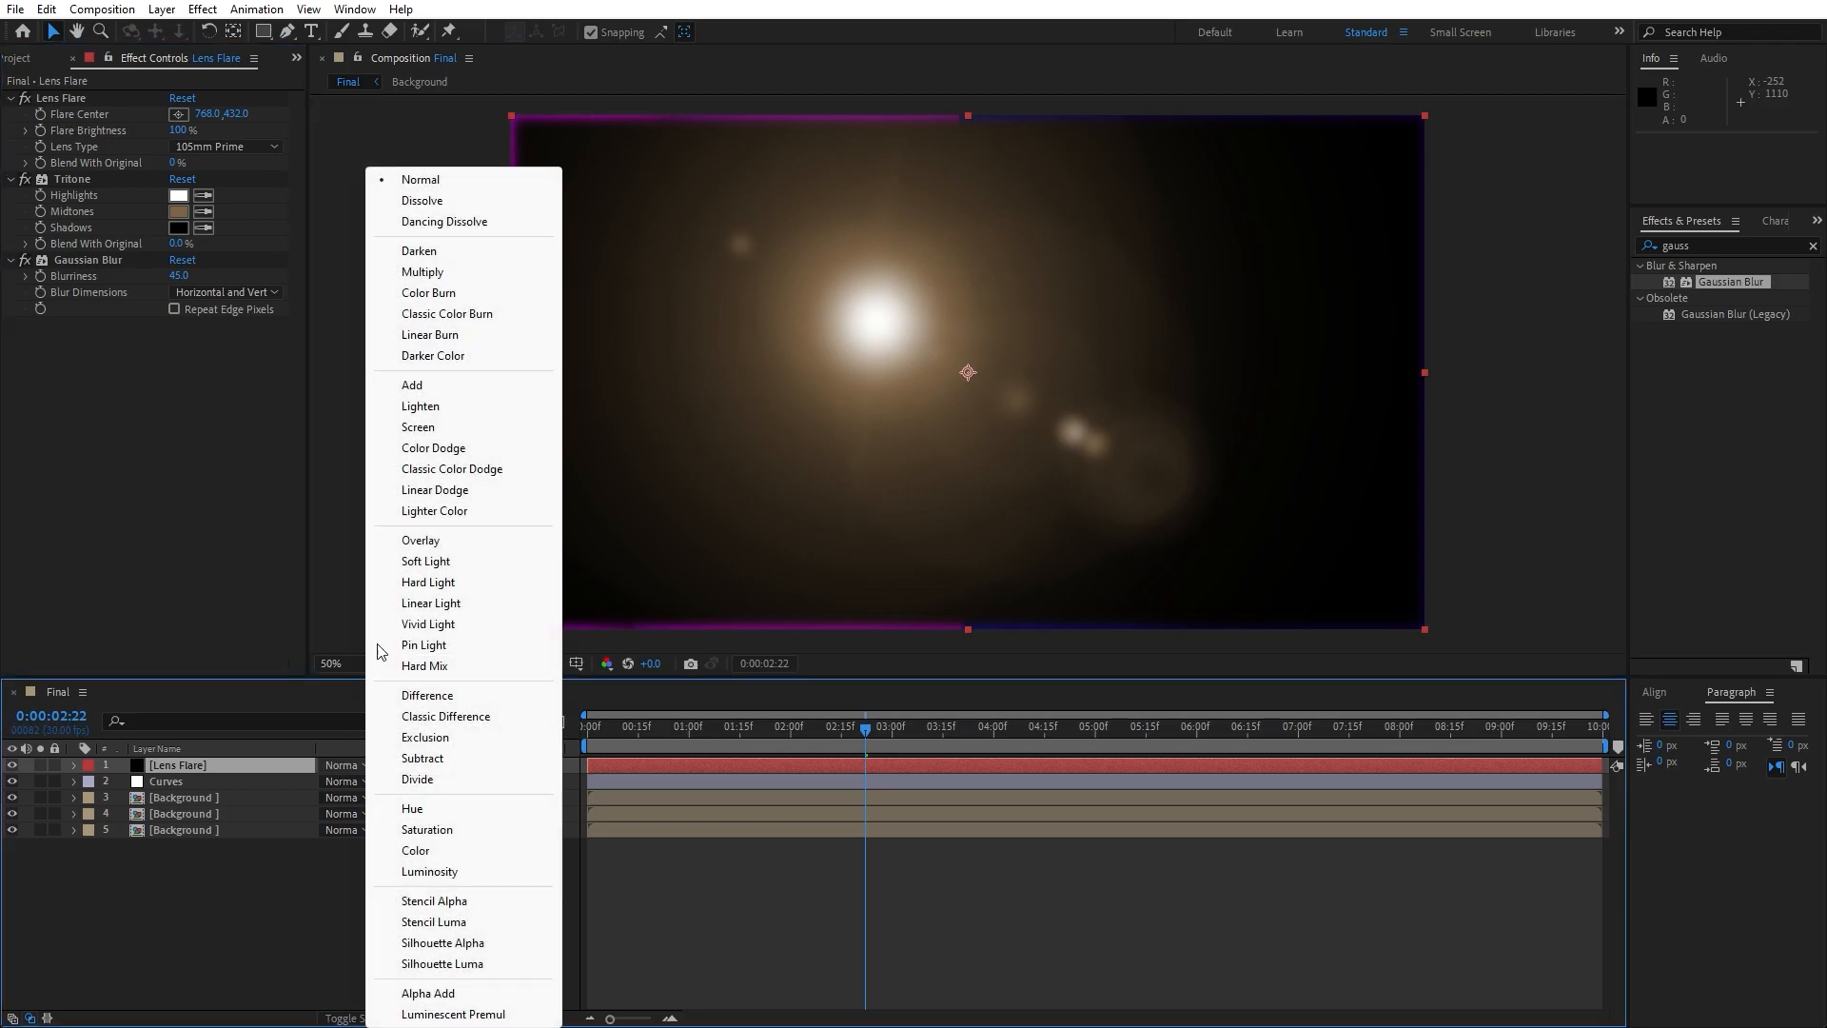
{"action": "left_click", "coordinate": [424, 387]}
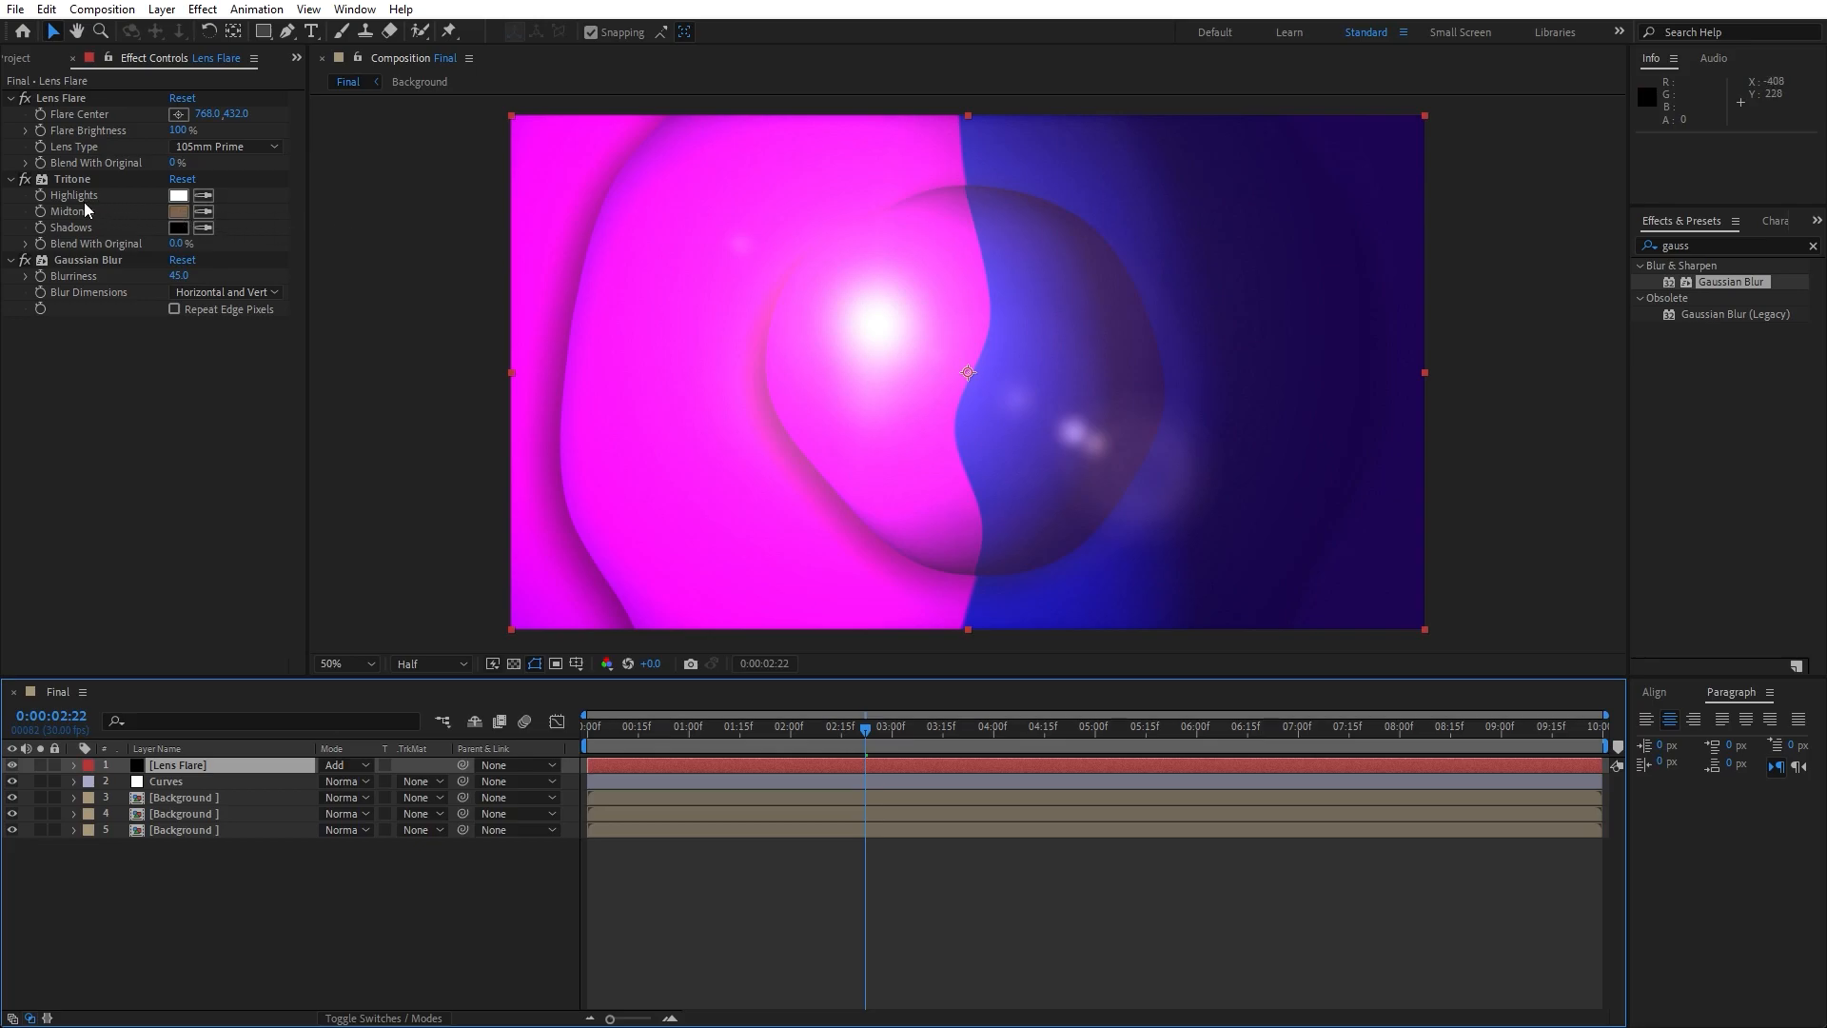
- Set the Tritone midtones to blue 0078D5 and sample that same blue for the highlights
{"action": "left_click", "coordinate": [179, 213]}
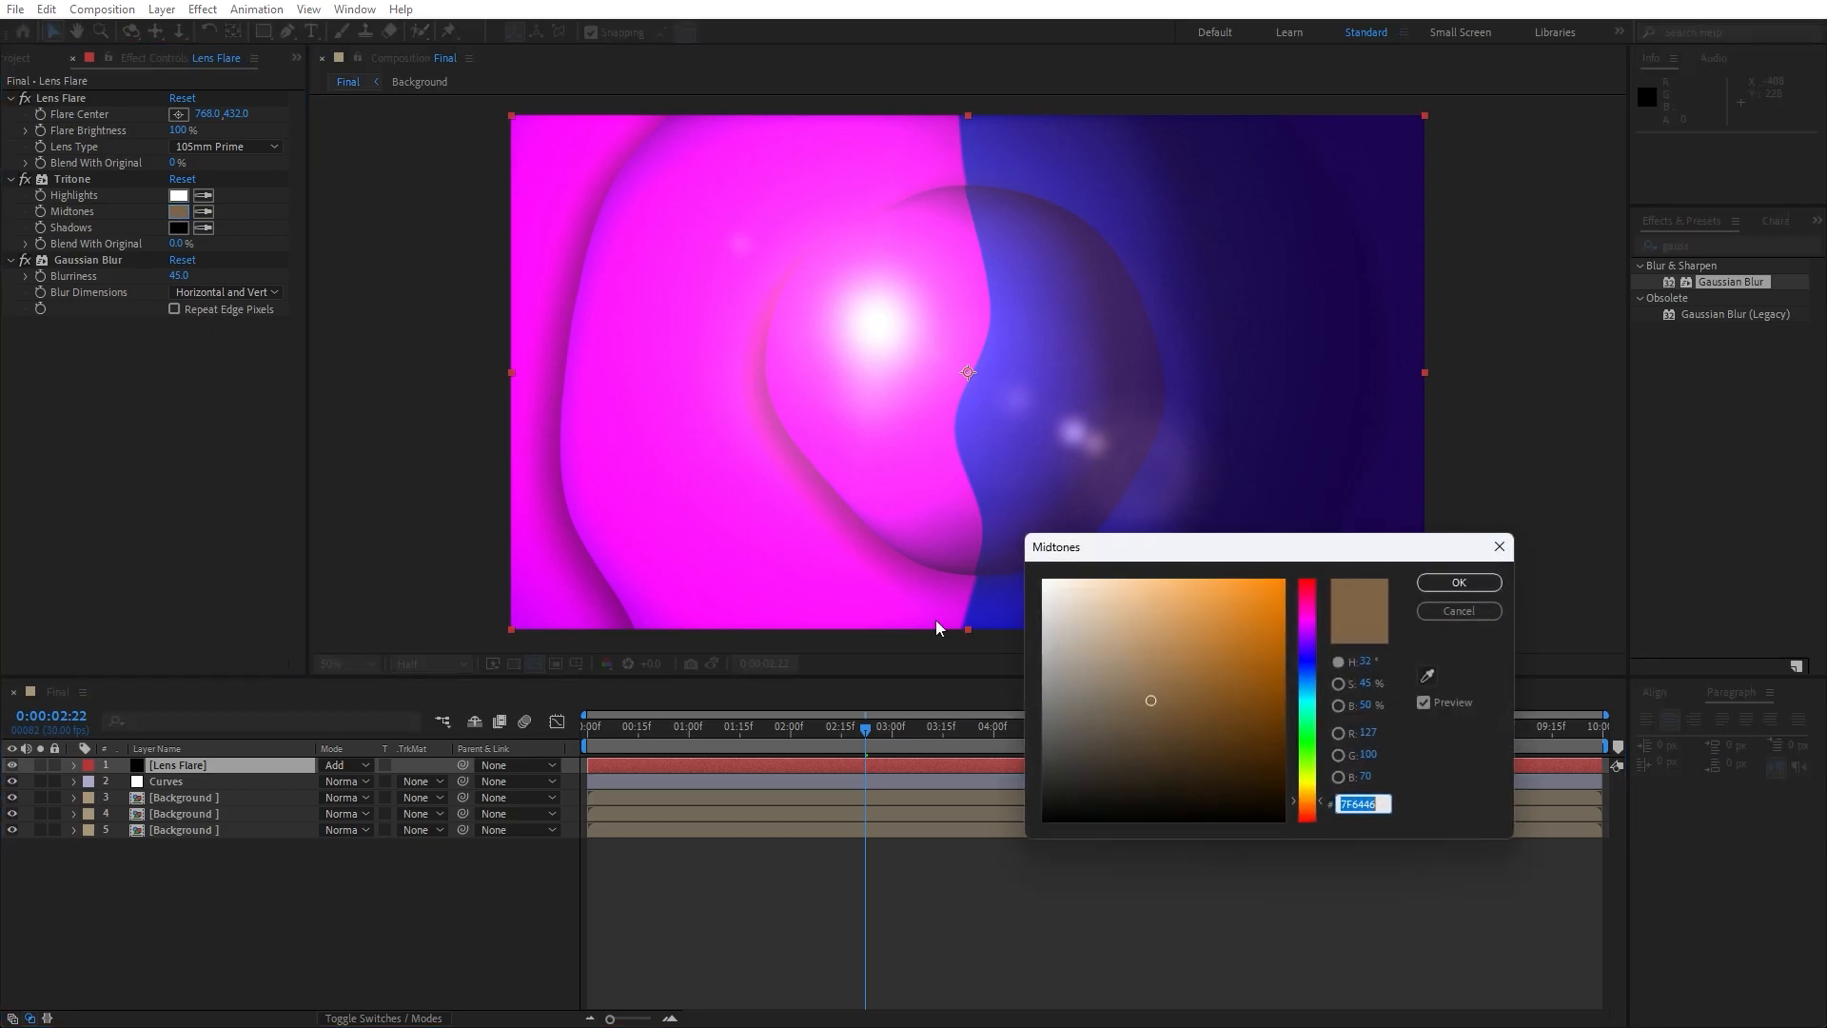
{"action": "left_click_drag", "start_coordinate": [1321, 685], "coordinate": [1297, 618]}
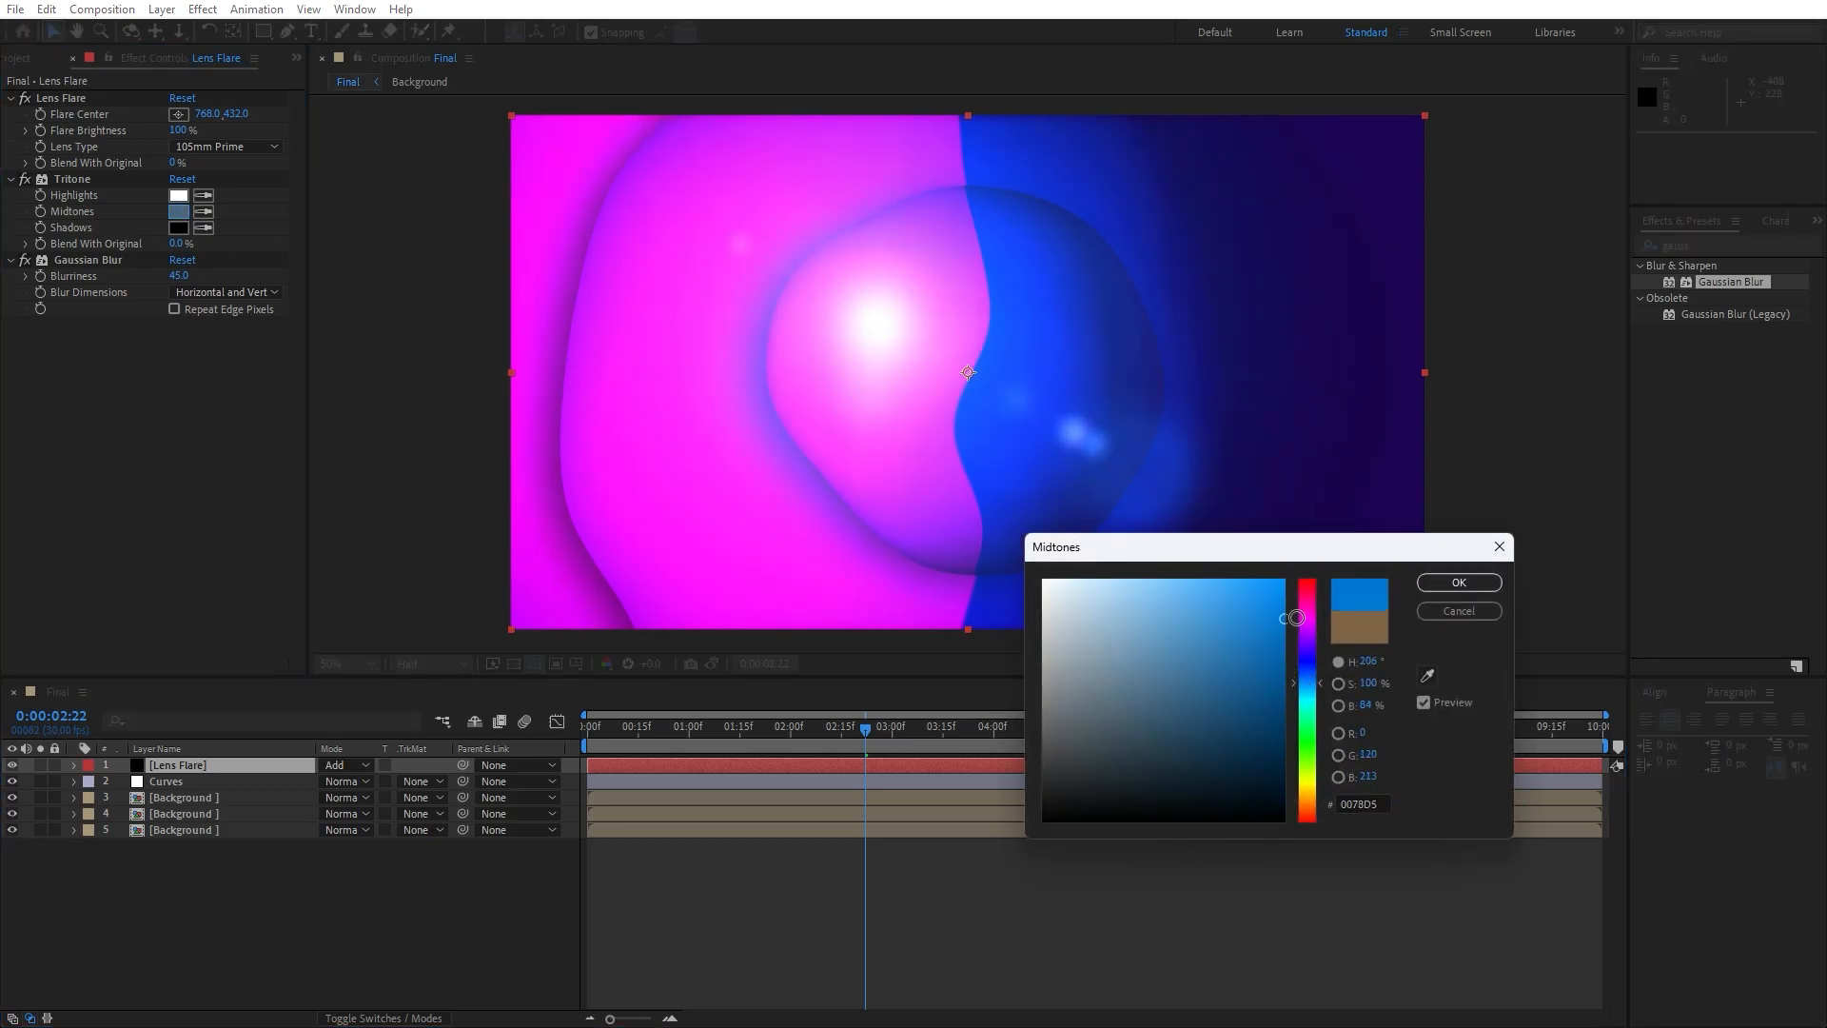
{"action": "left_click", "coordinate": [1428, 585]}
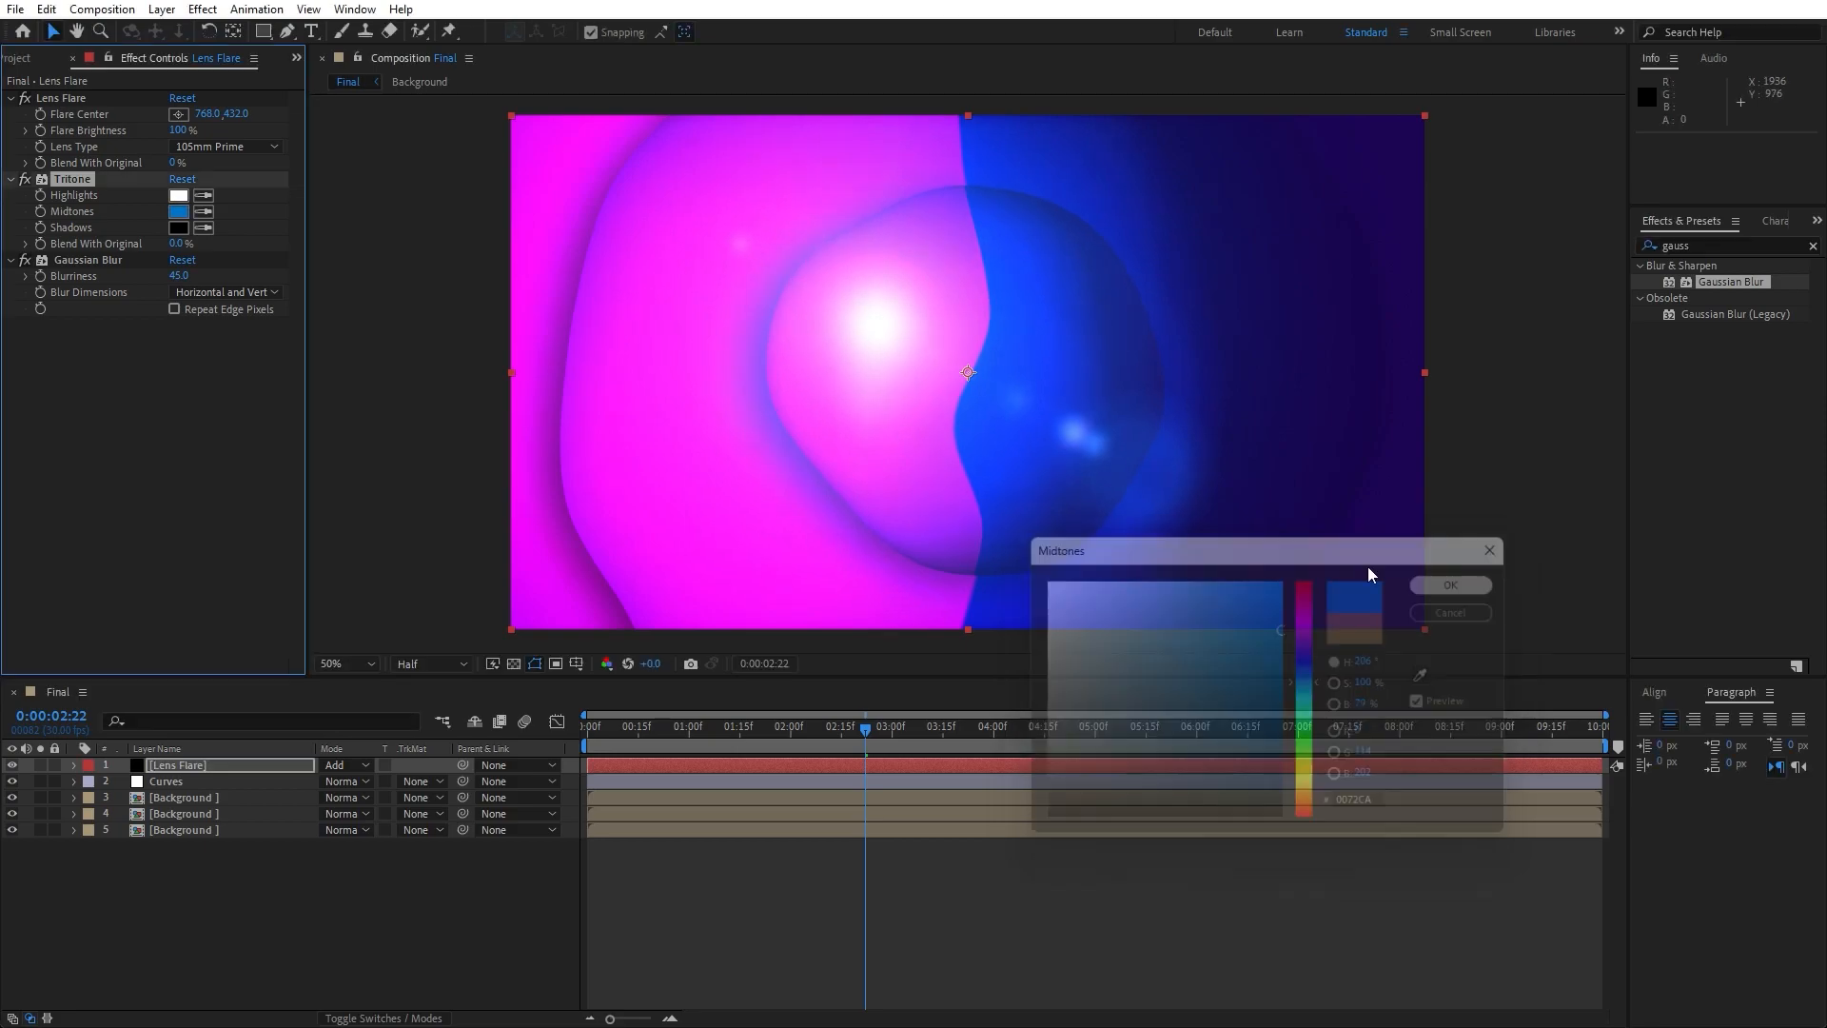
{"action": "left_click", "coordinate": [210, 184]}
{"action": "left_click", "coordinate": [180, 216]}
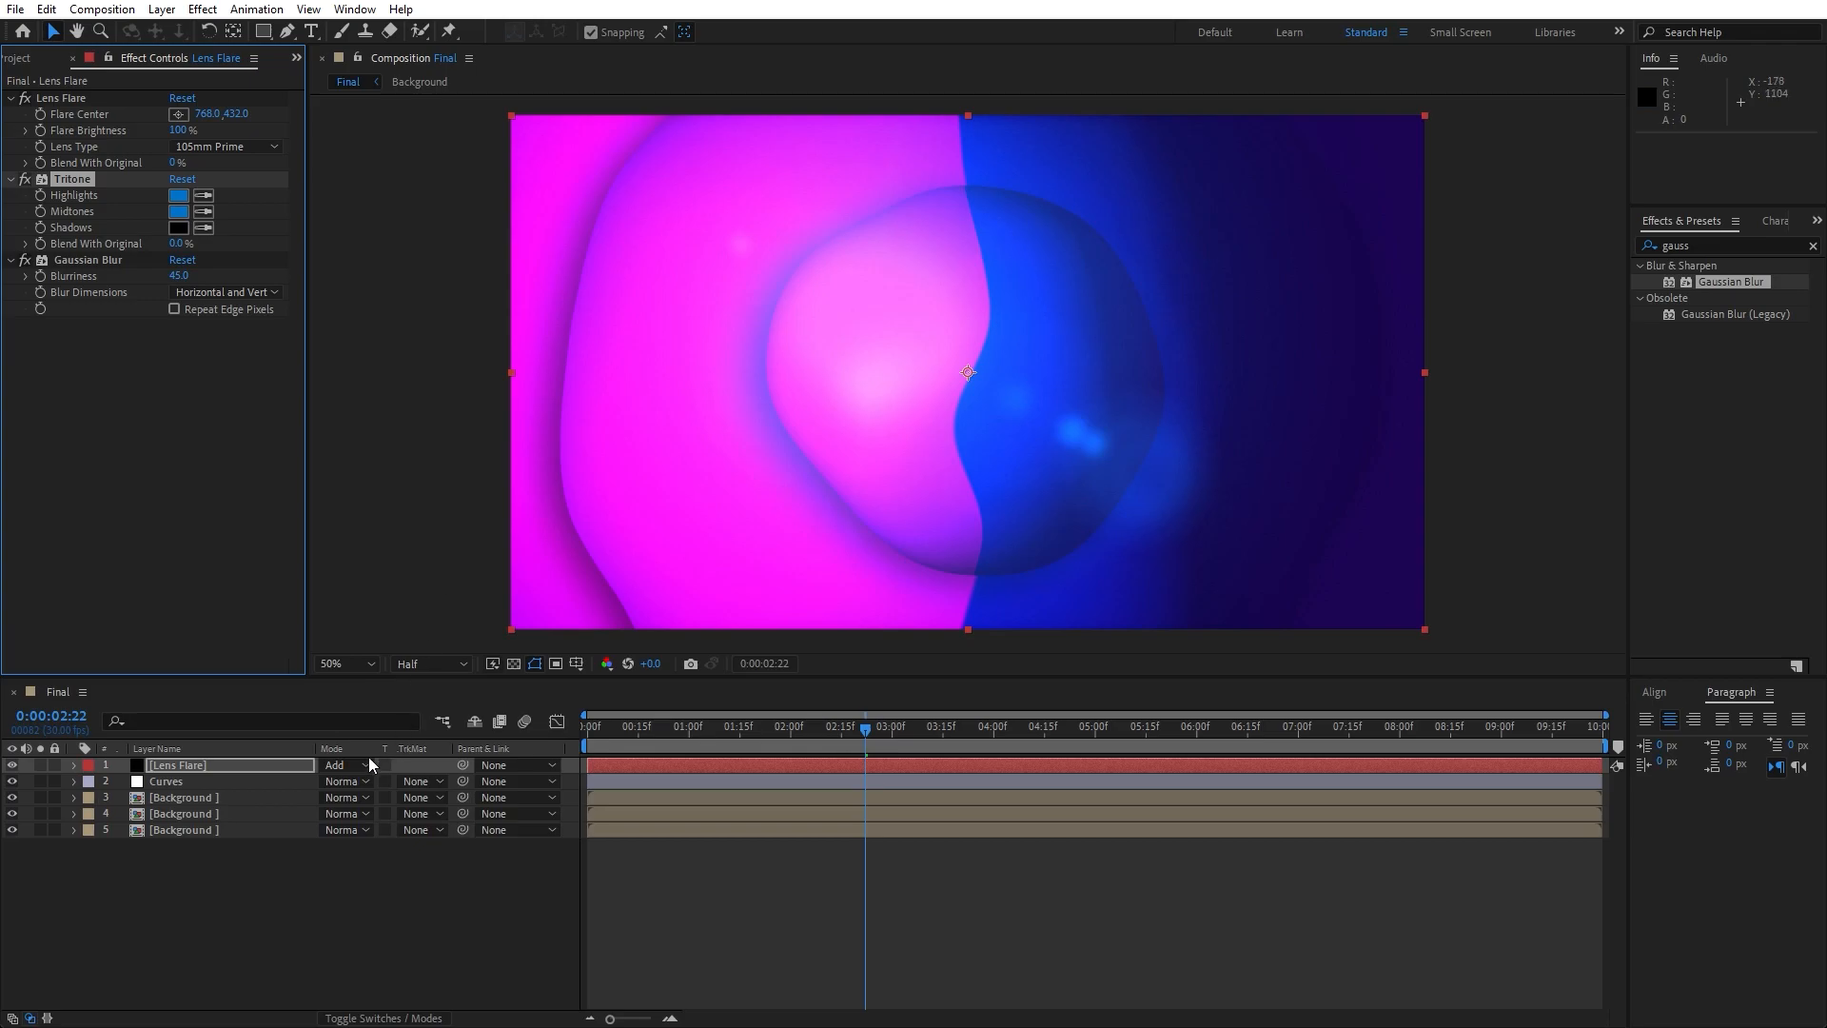
- Place the flare center outside the frame, beyond its upper-left corner, at about -180, -120
{"action": "left_click", "coordinate": [67, 99]}
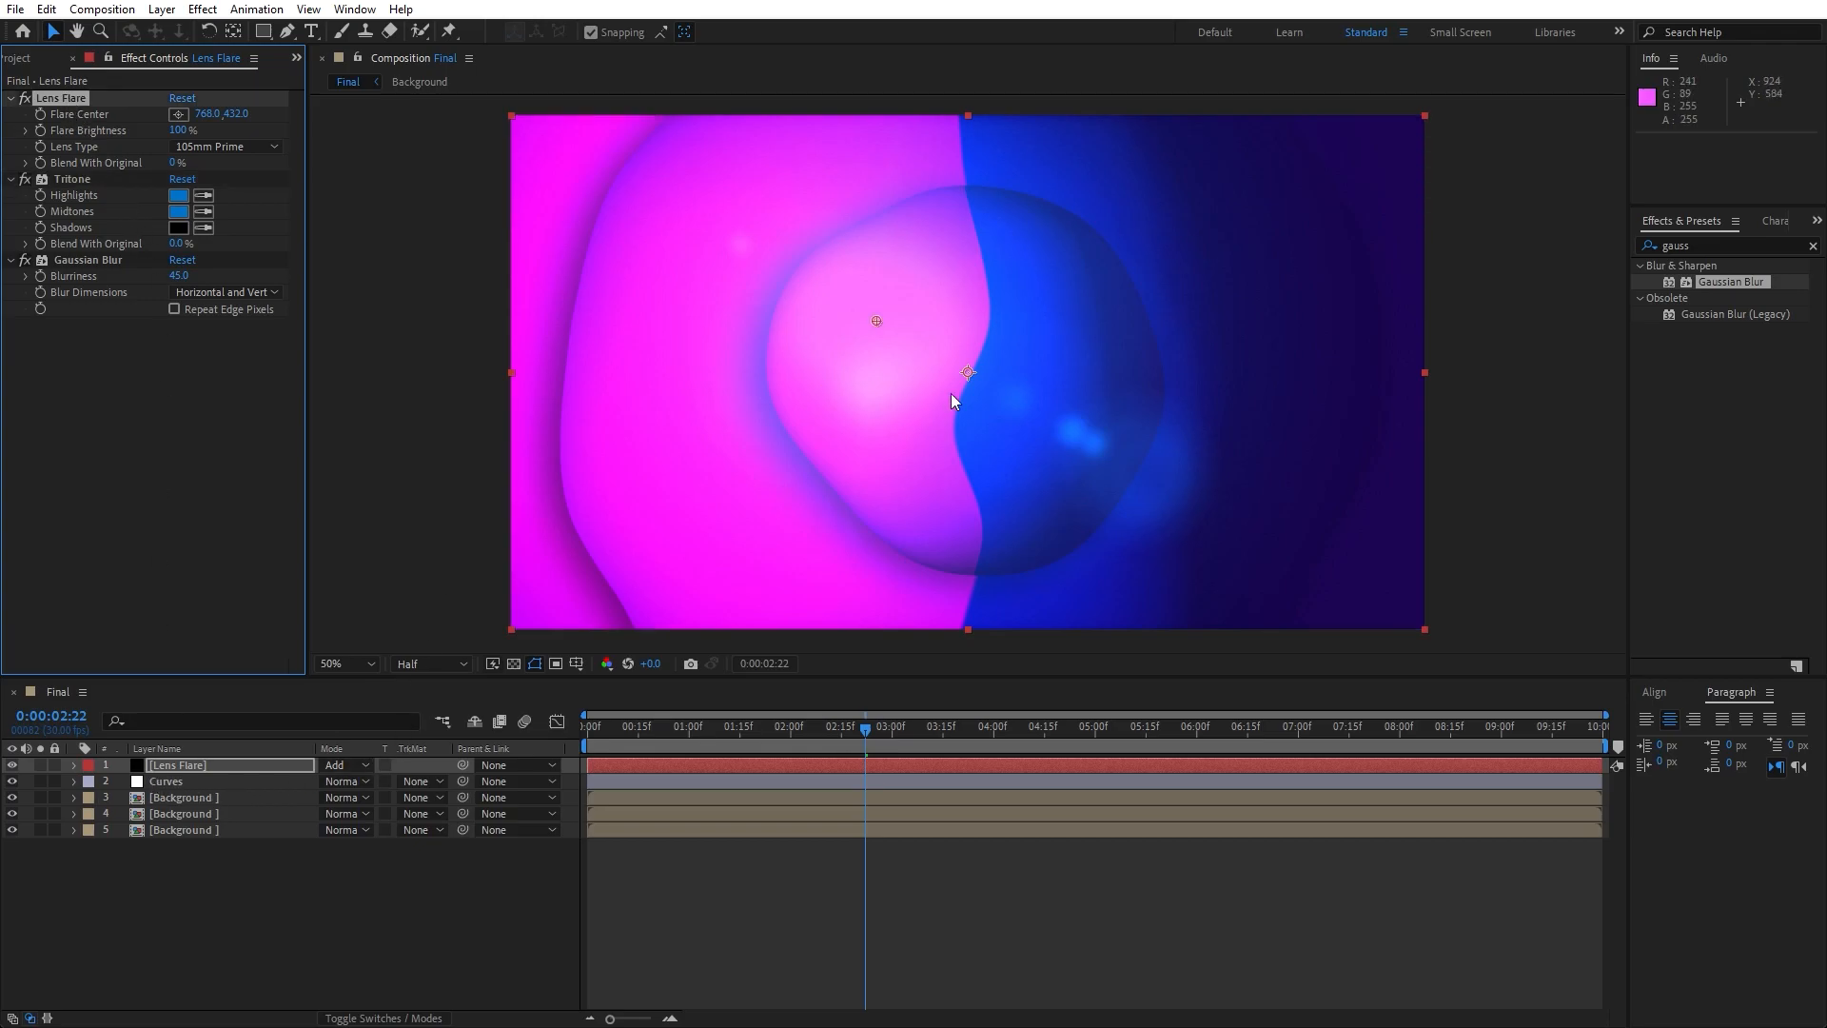
{"action": "key", "text": "comma"}
{"action": "left_click", "coordinate": [178, 114]}
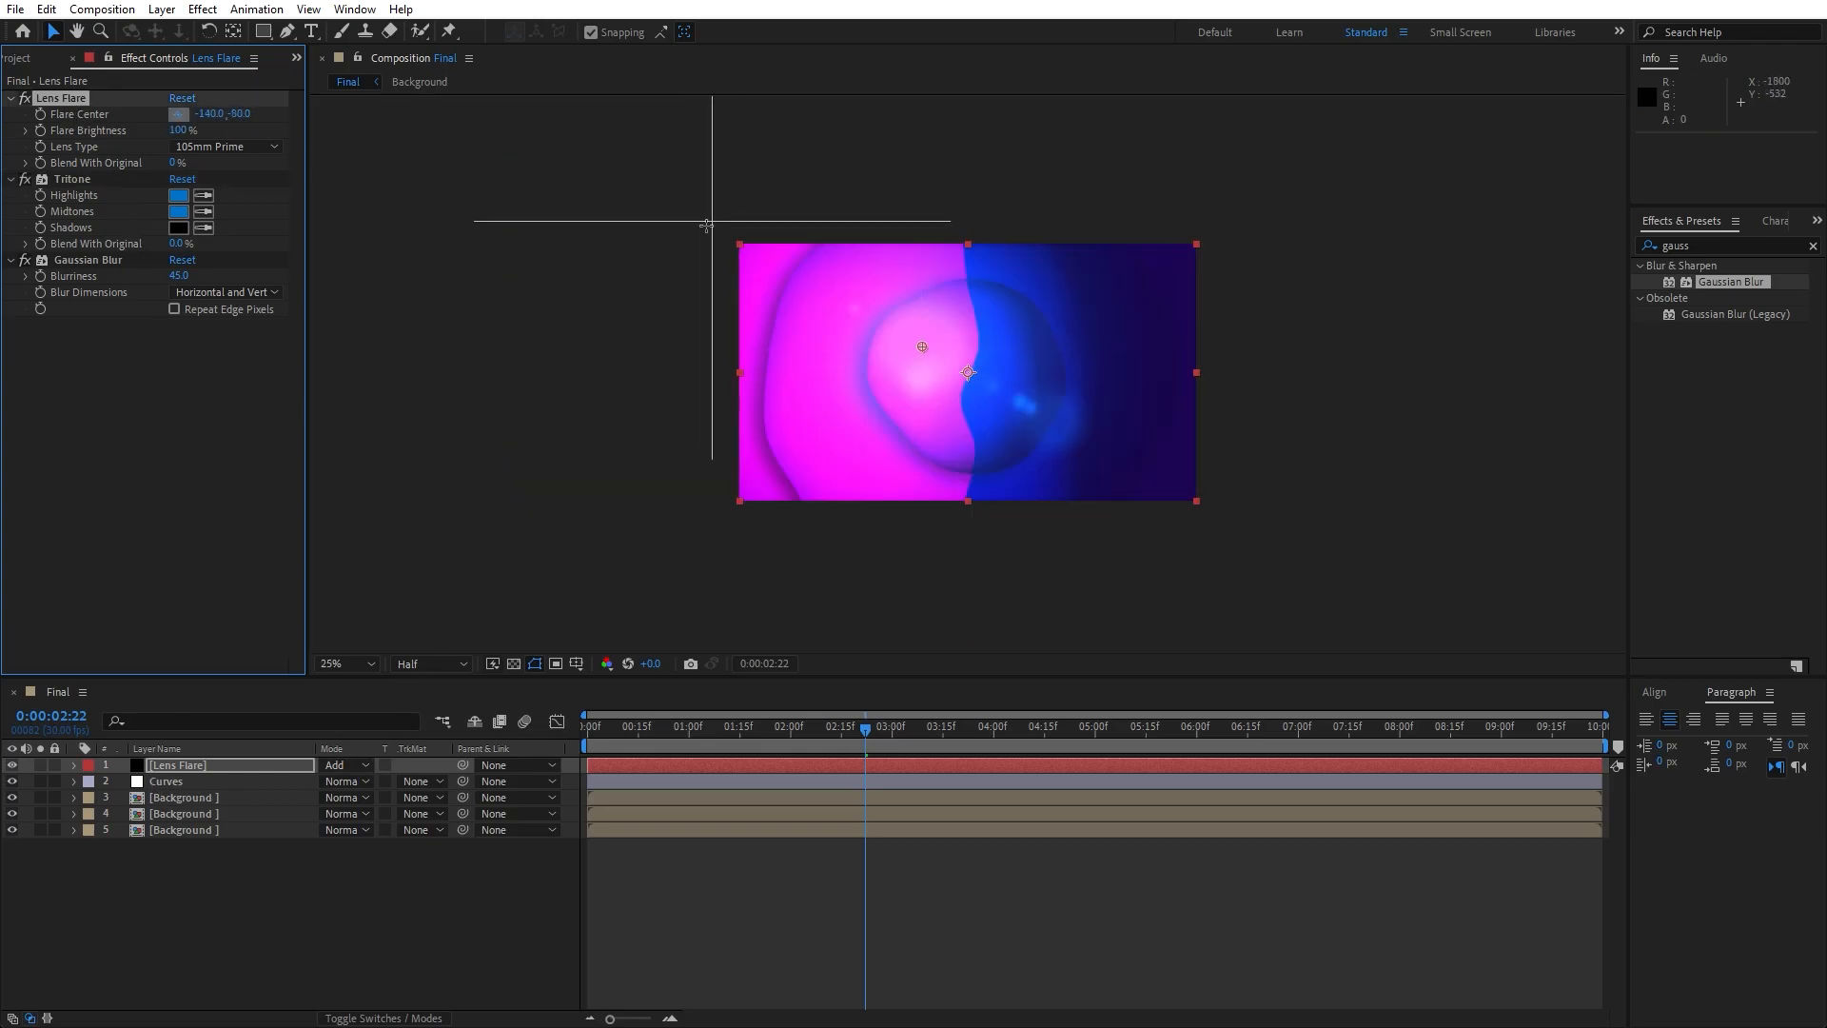
{"action": "left_click", "coordinate": [706, 226]}
{"action": "left_click_drag", "start_coordinate": [708, 228], "coordinate": [705, 219]}
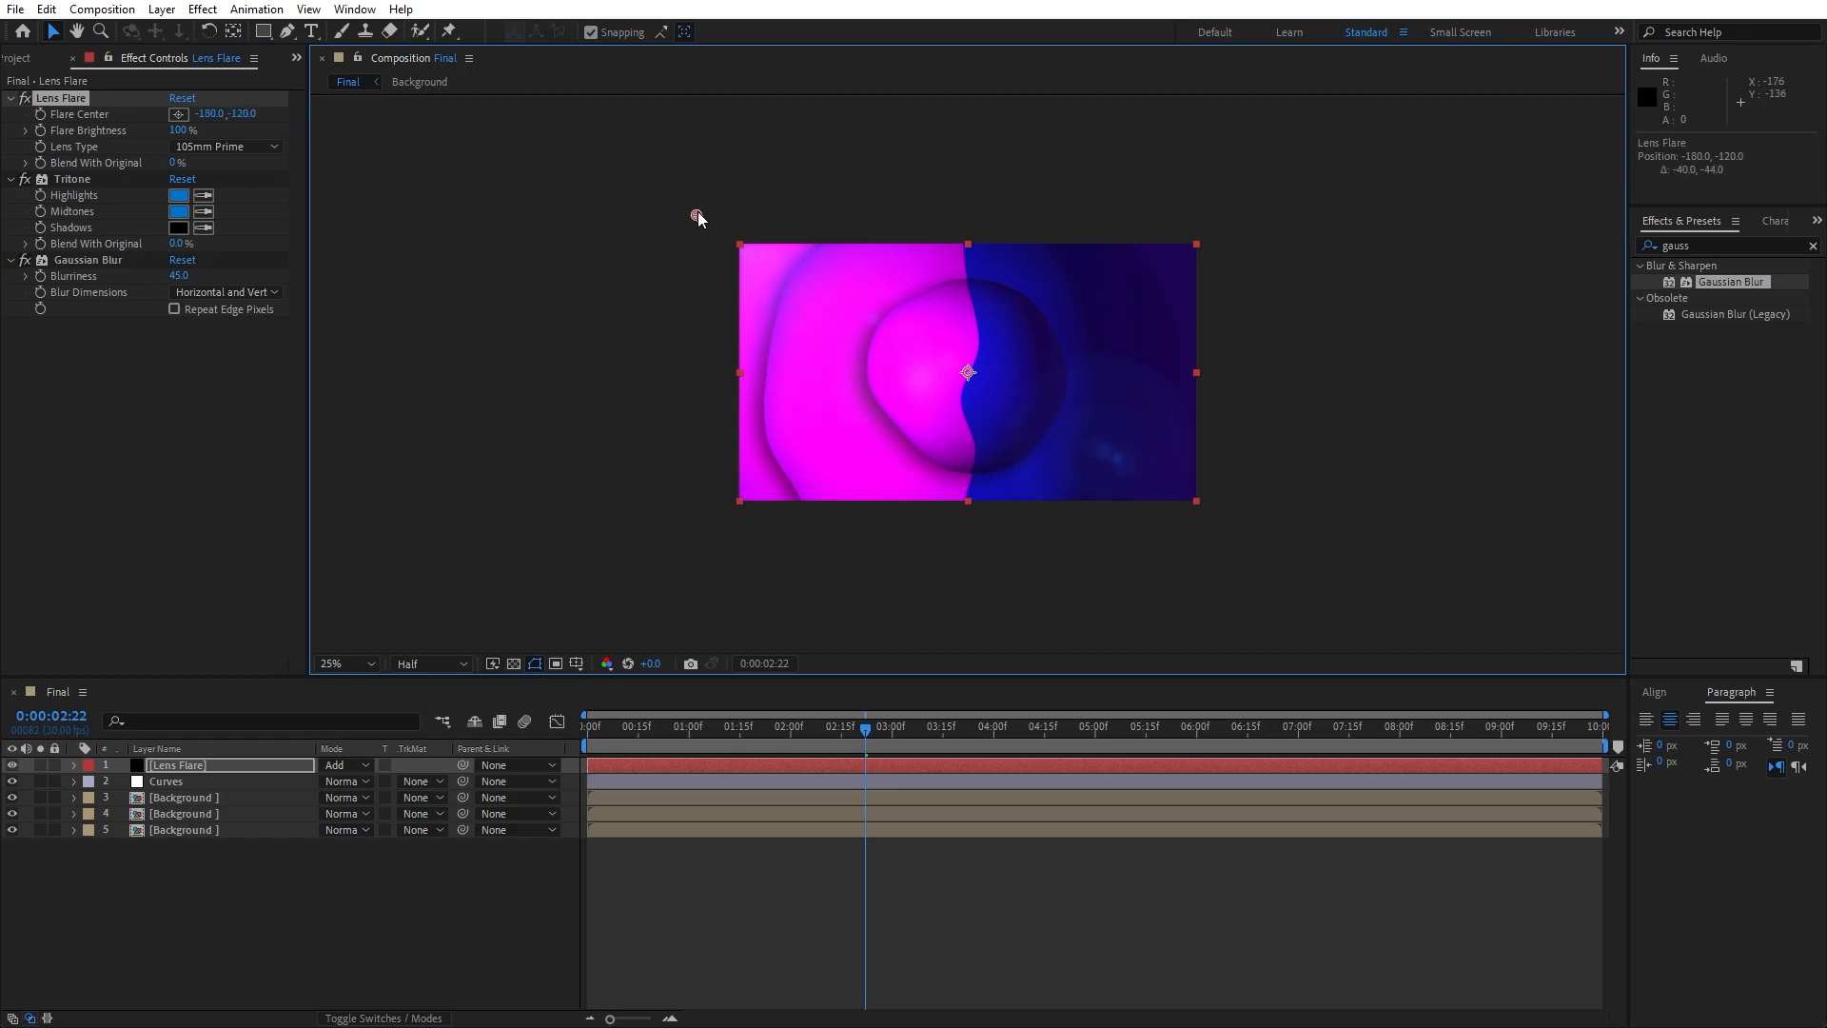
- Keyframe the flare center from its current position at the composition's start to 2182, -120 at 0:00:09:29
{"action": "left_click_drag", "start_coordinate": [652, 737], "coordinate": [518, 735]}
{"action": "left_click", "coordinate": [43, 124]}
{"action": "left_click_drag", "start_coordinate": [739, 737], "coordinate": [1741, 736]}
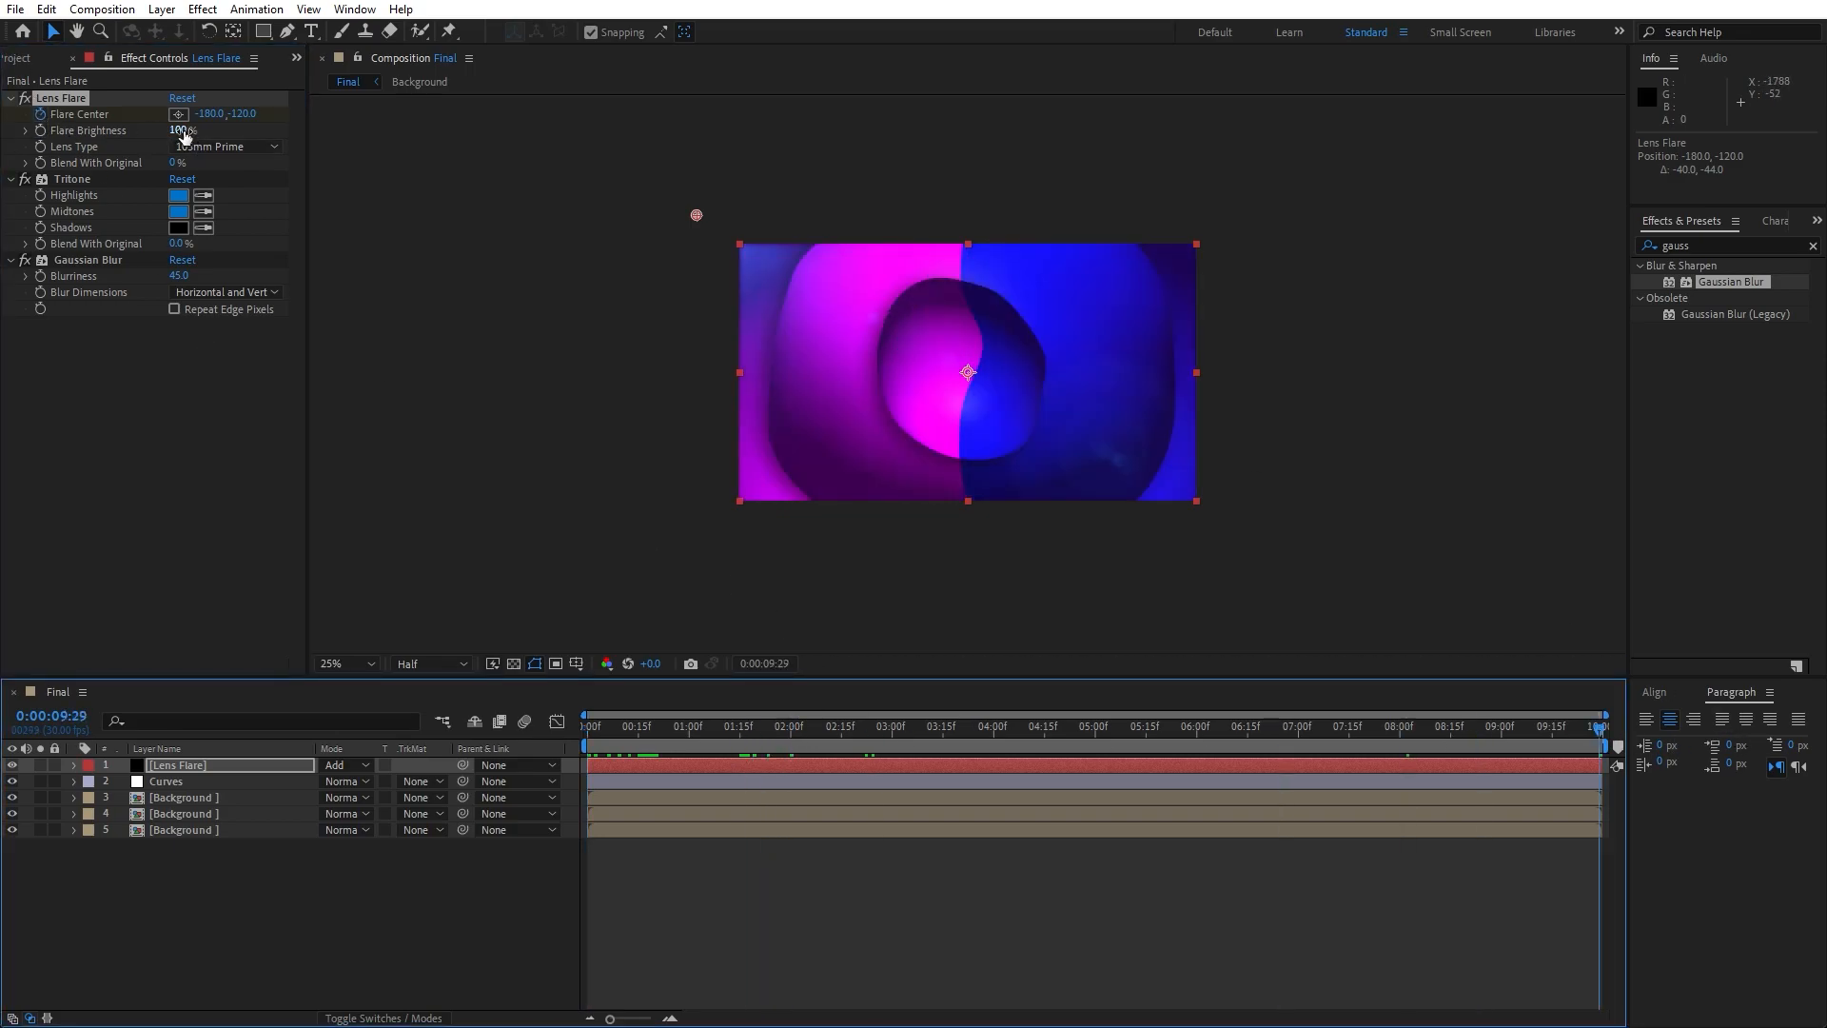
{"action": "left_click_drag", "start_coordinate": [209, 121], "coordinate": [769, 121]}
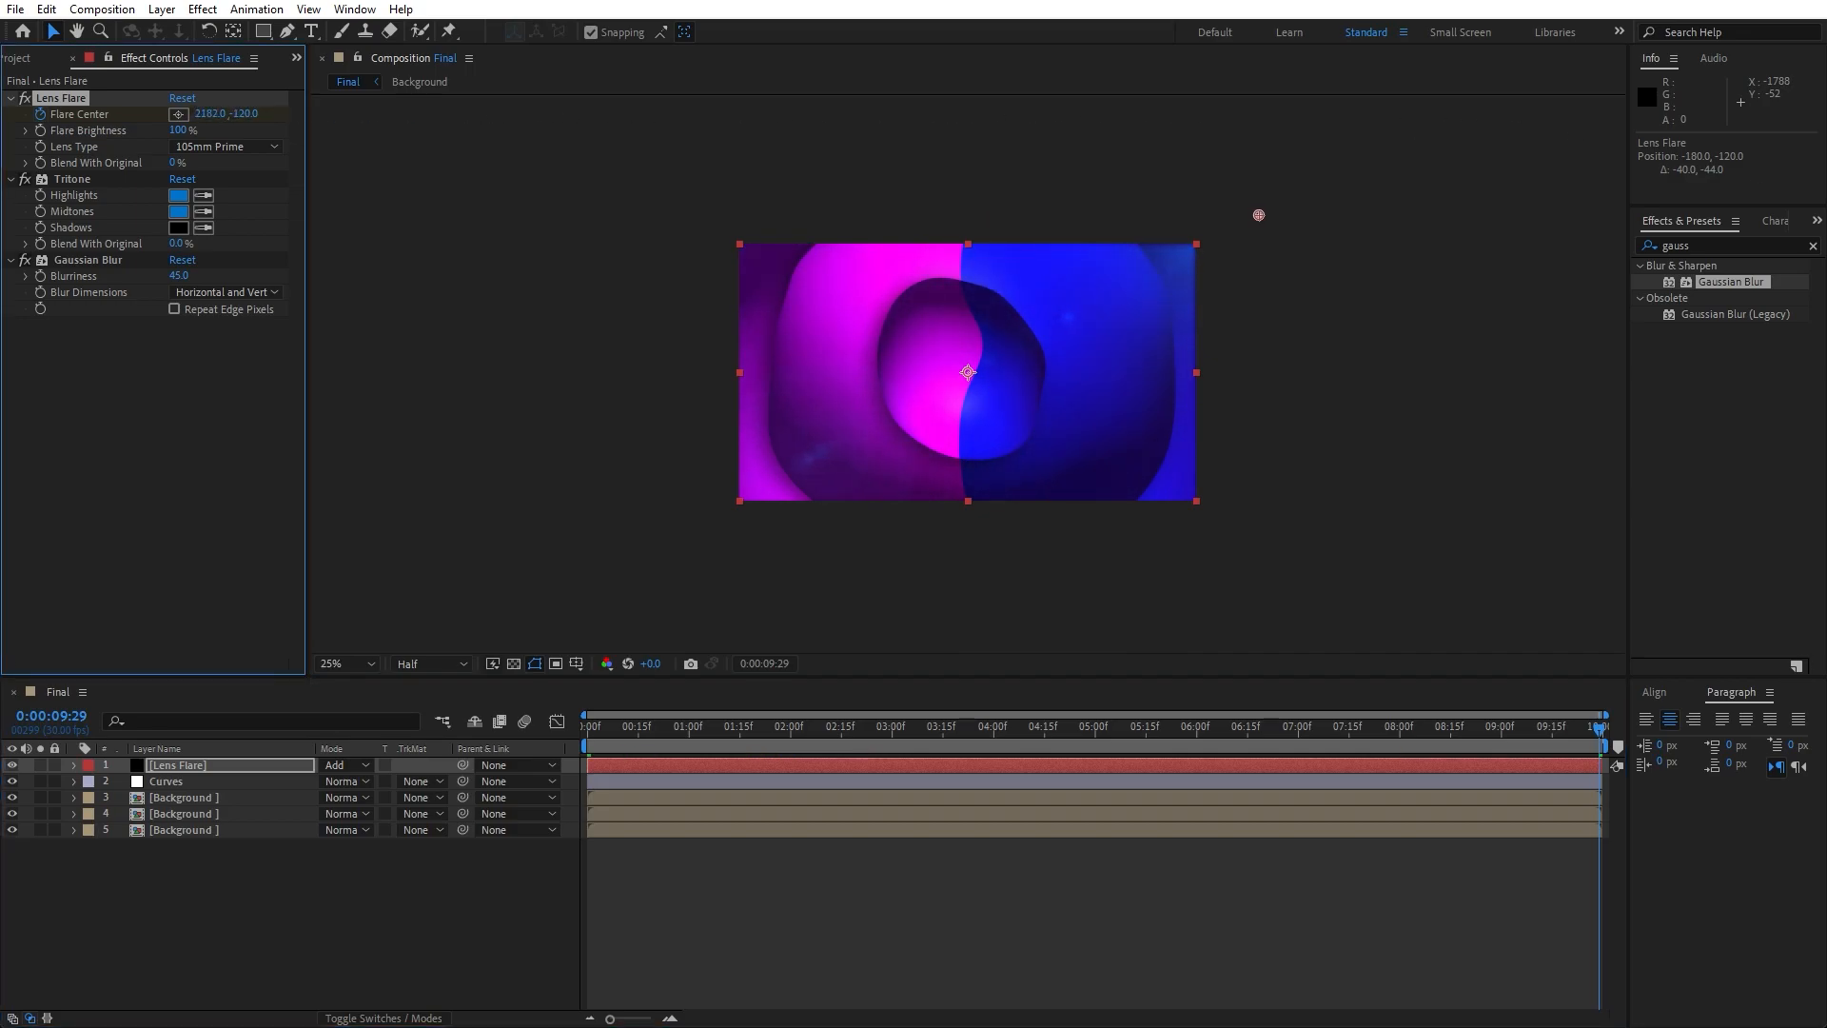
{"action": "left_click", "coordinate": [534, 961]}
- Play back and scrub through the Final composition to review the flare's sweep across the animated background
{"action": "scroll", "coordinate": [913, 444], "scroll_direction": "up", "scroll_amount": 2}
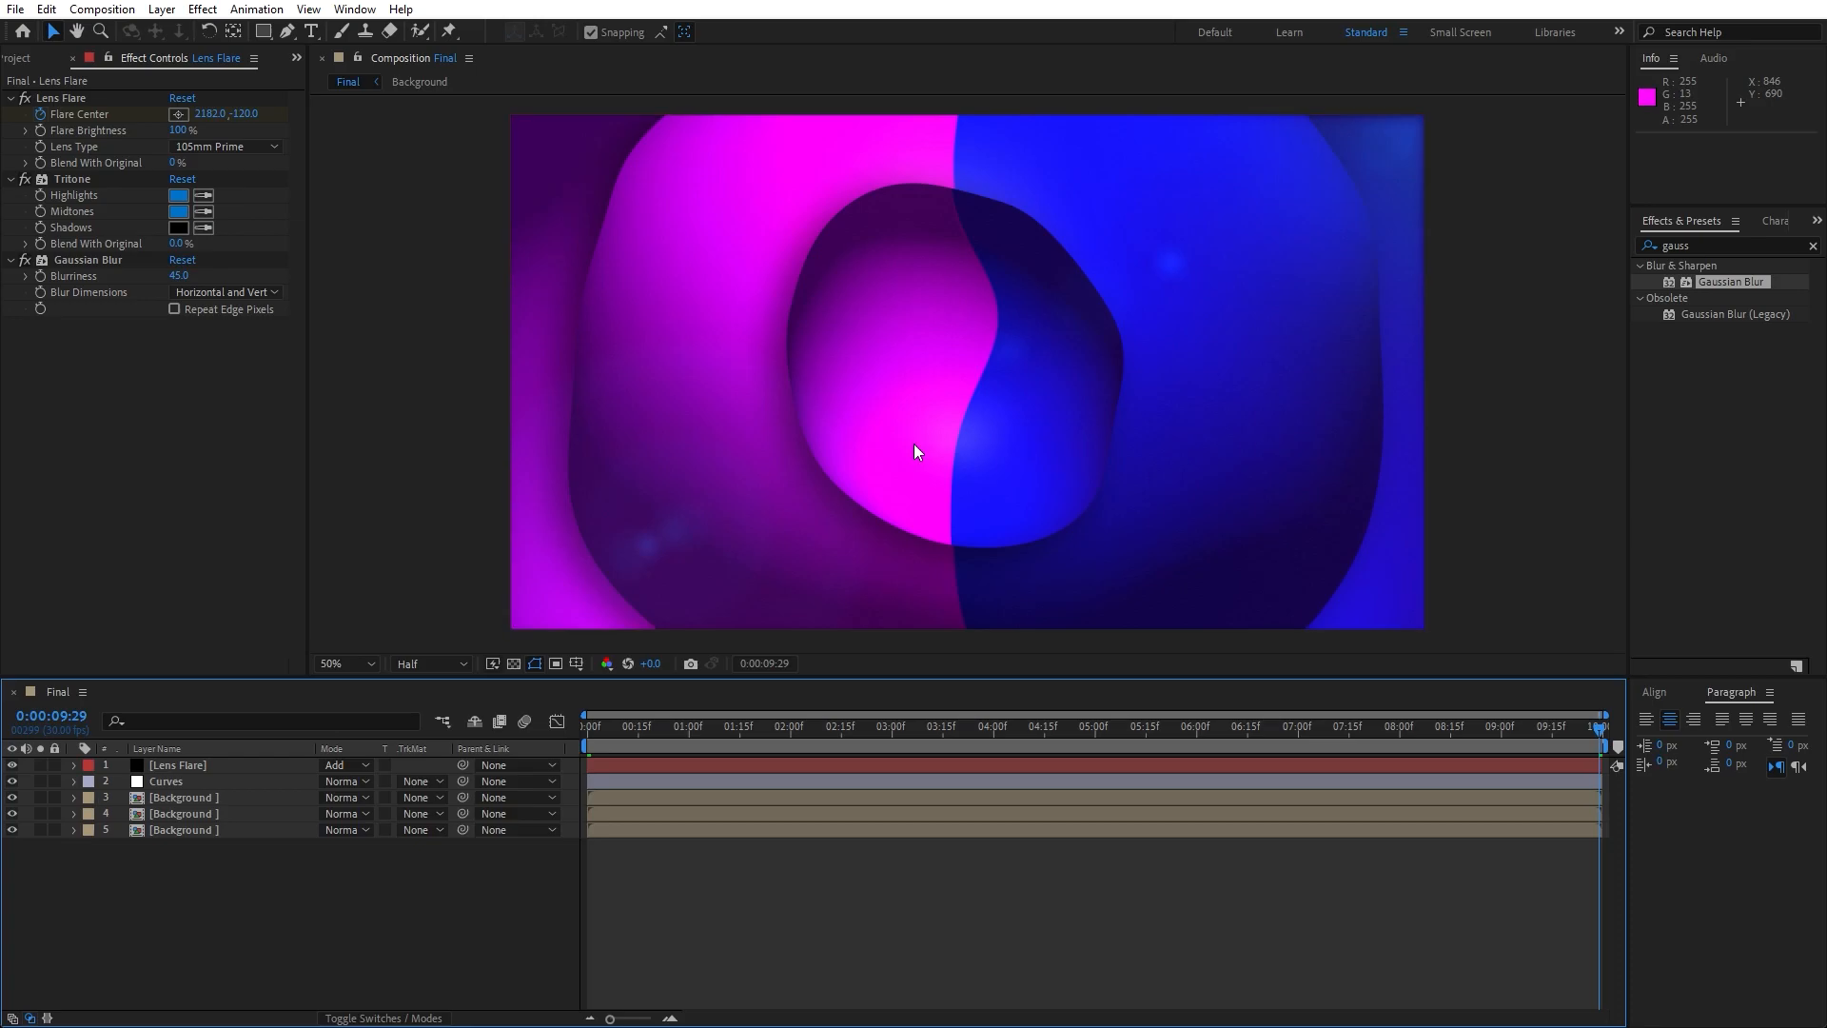
{"action": "key", "text": "space"}
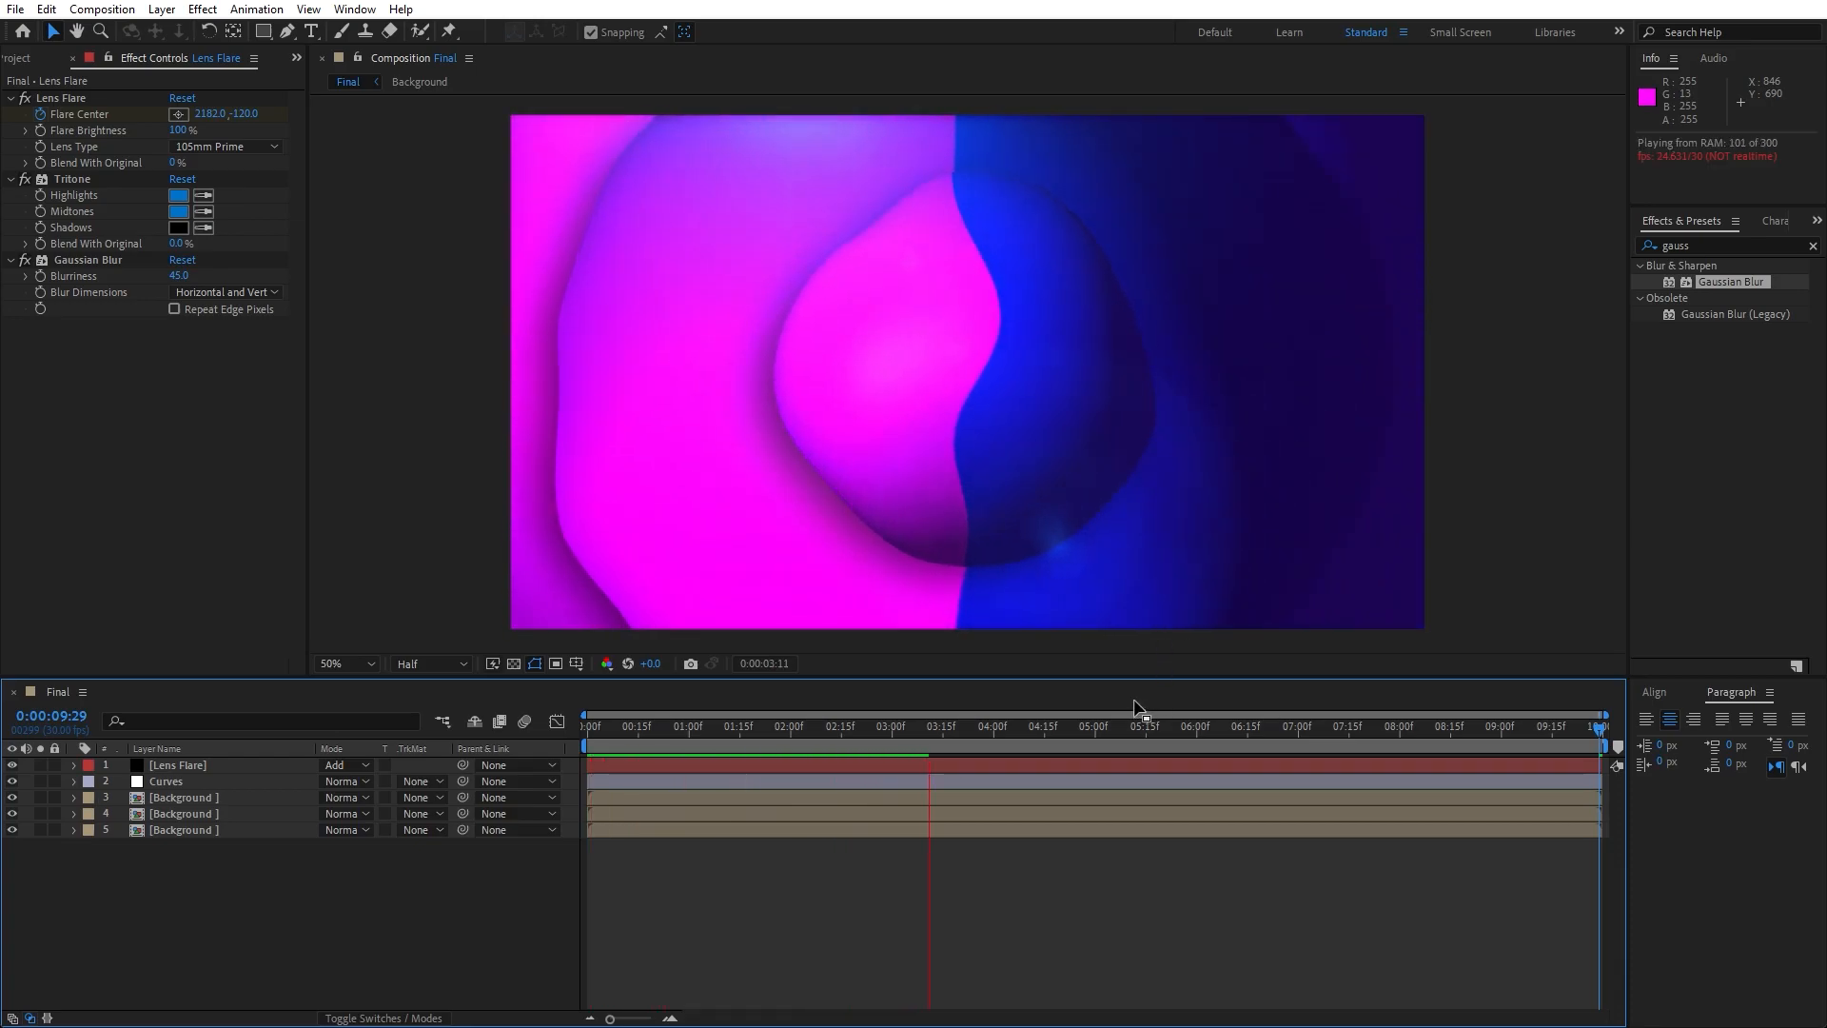
{"action": "left_click", "coordinate": [920, 739]}
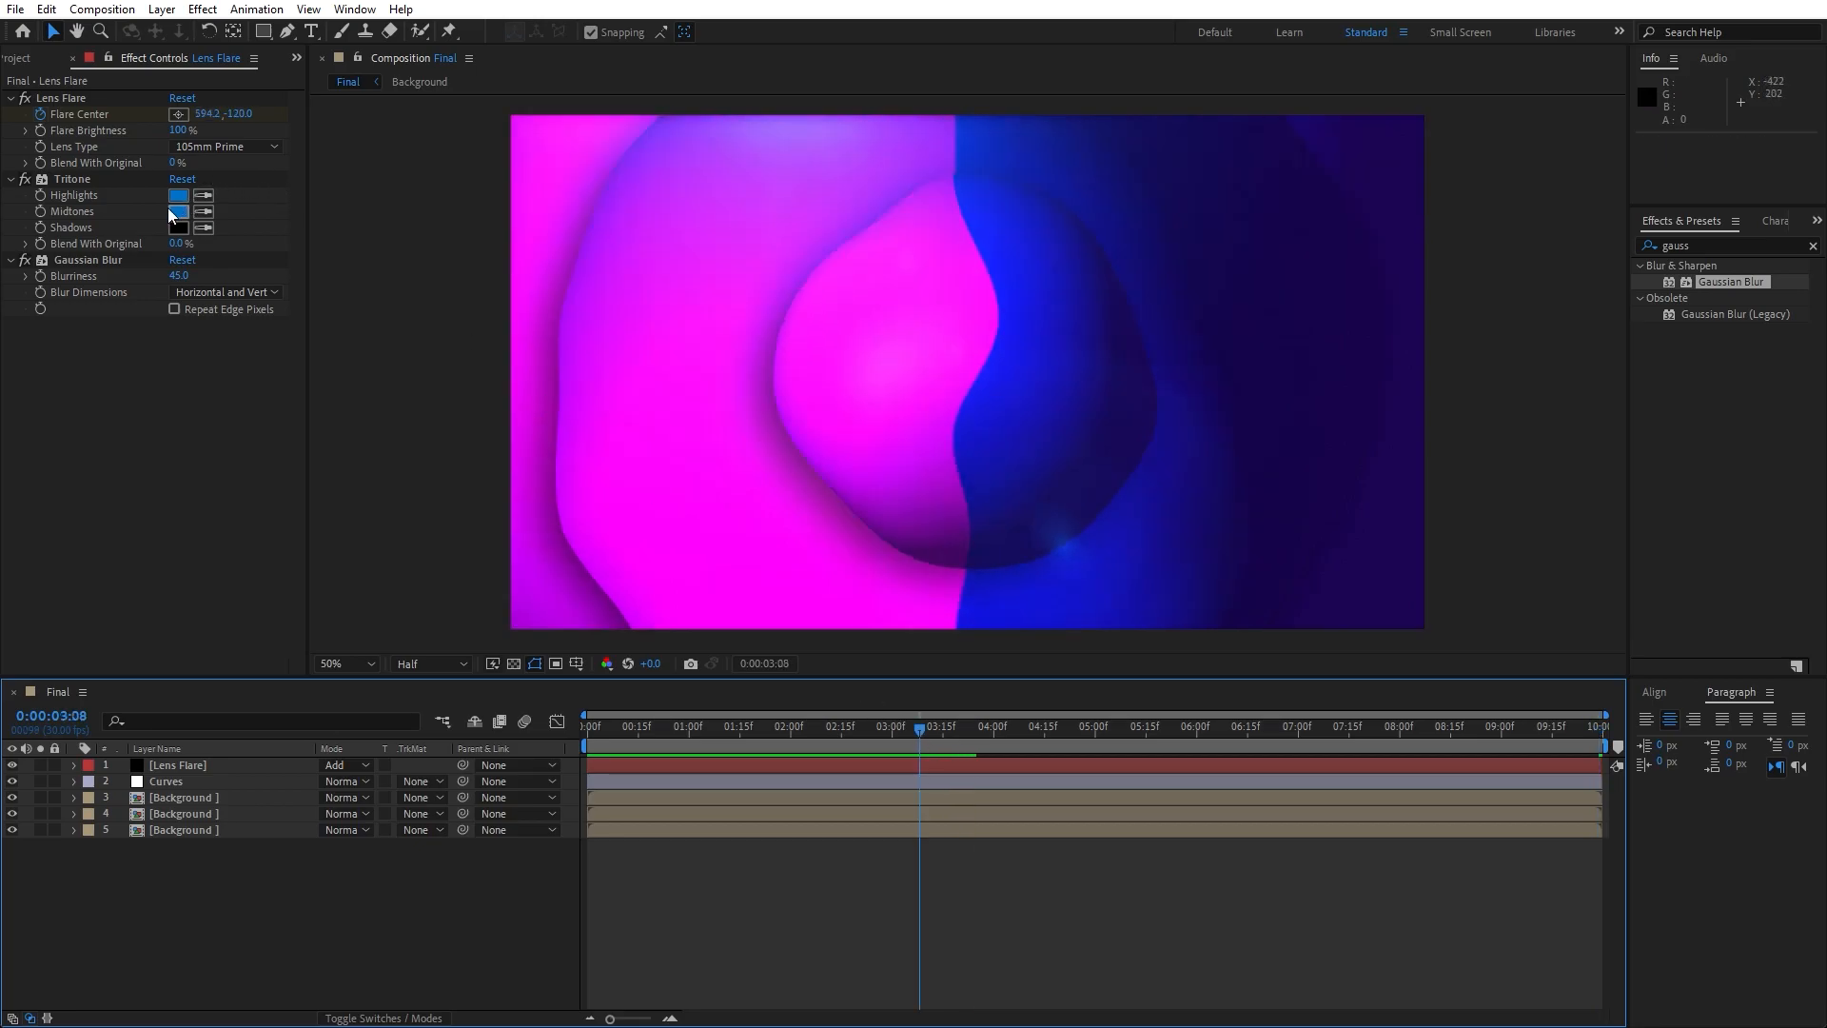
{"action": "left_click", "coordinate": [883, 733]}
{"action": "key", "text": "space"}
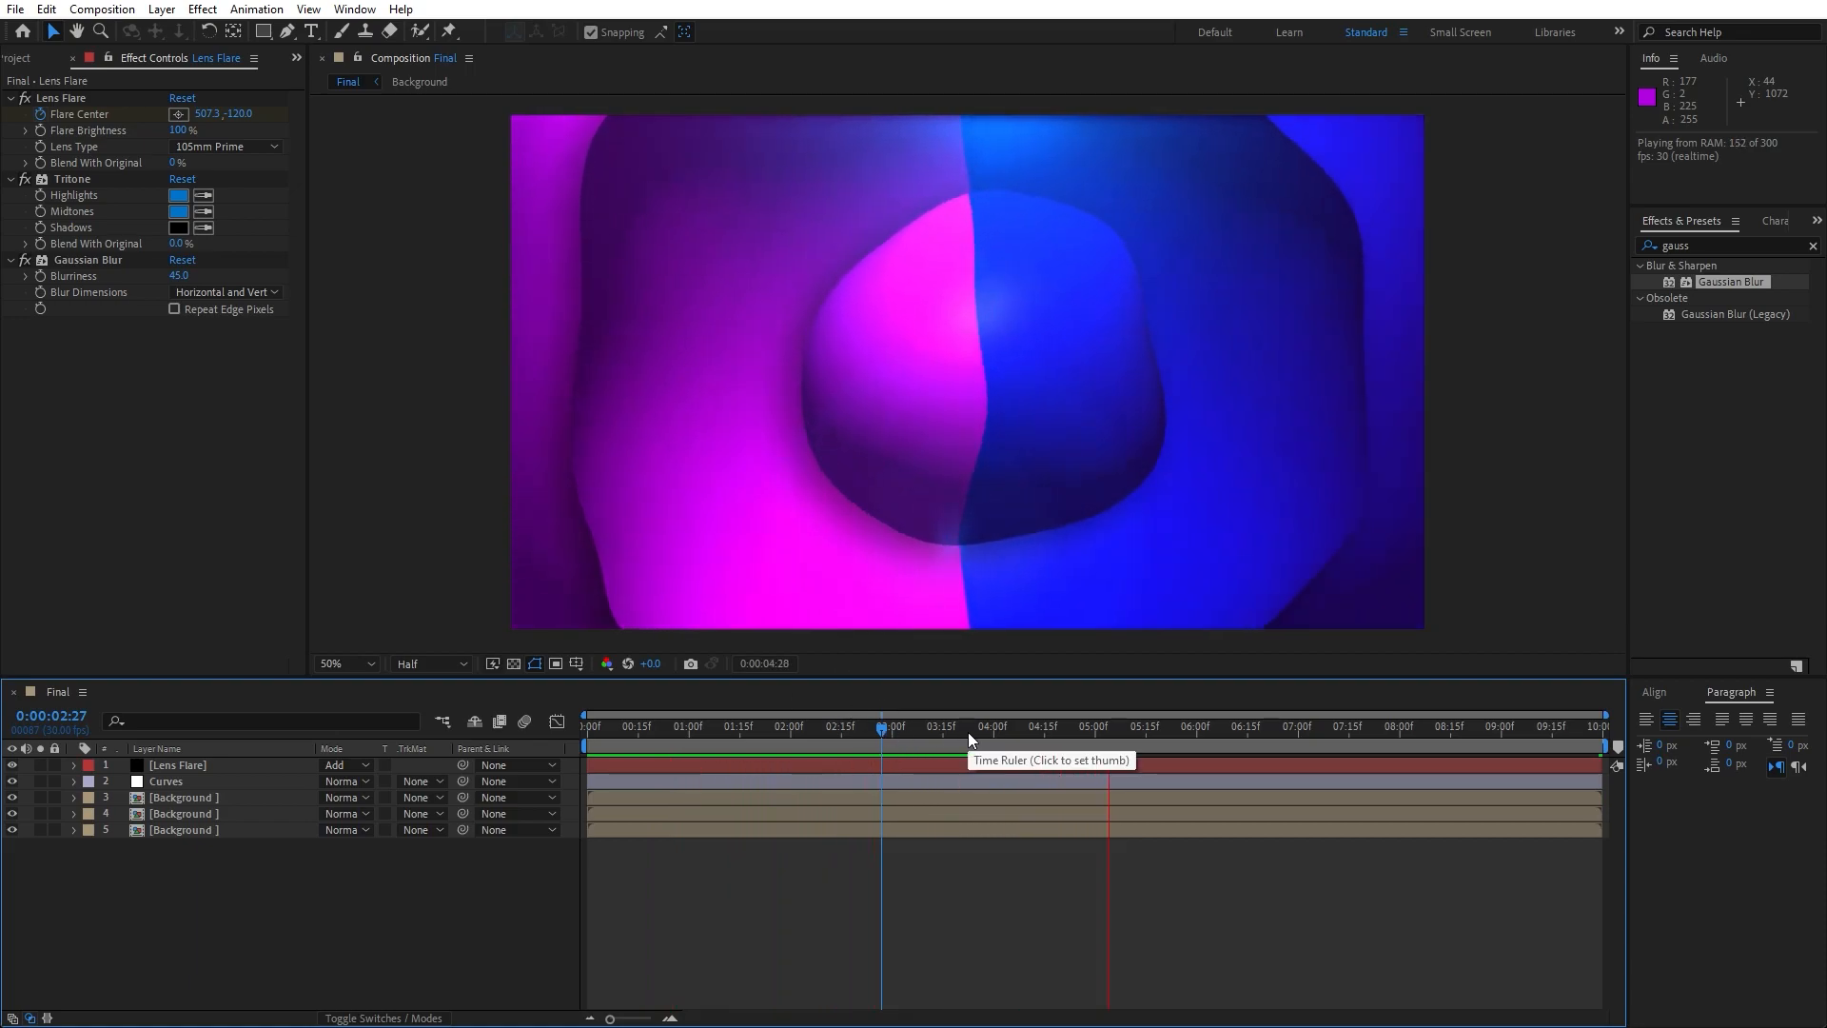
{"action": "left_click", "coordinate": [1020, 735]}
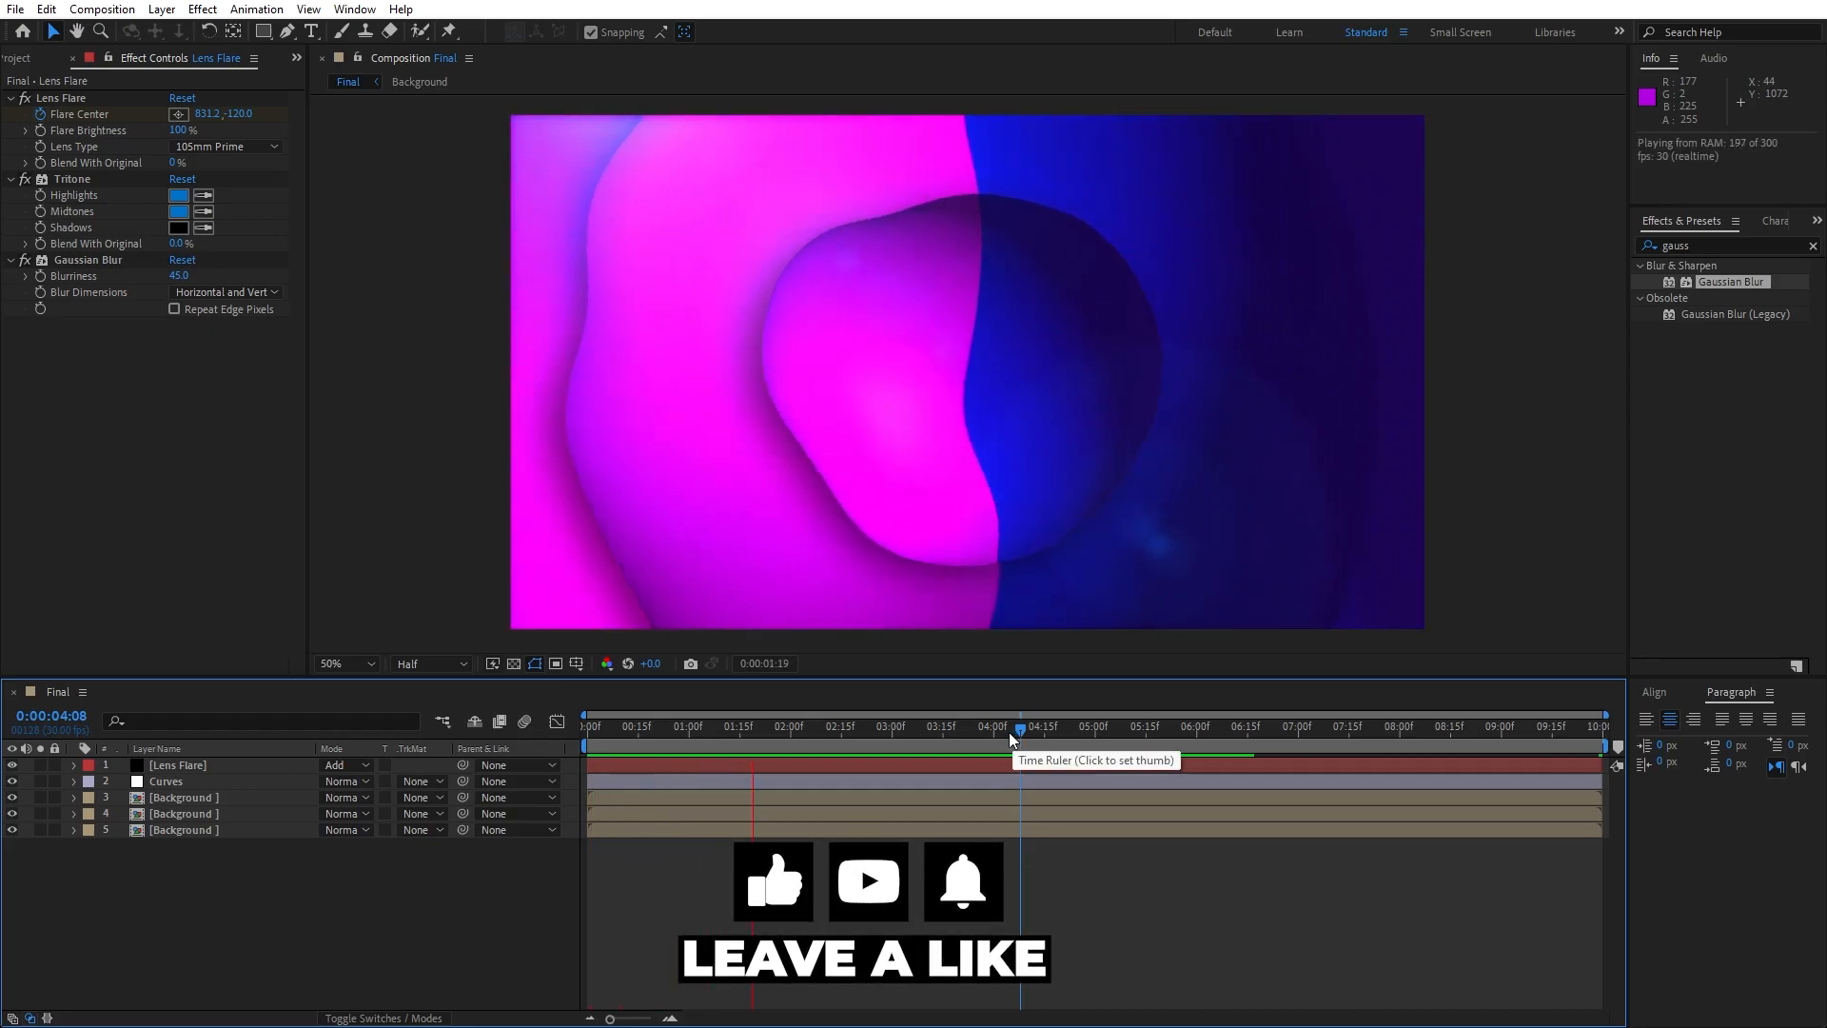
{"action": "left_click", "coordinate": [714, 734]}
{"action": "left_click_drag", "start_coordinate": [714, 734], "coordinate": [967, 725]}
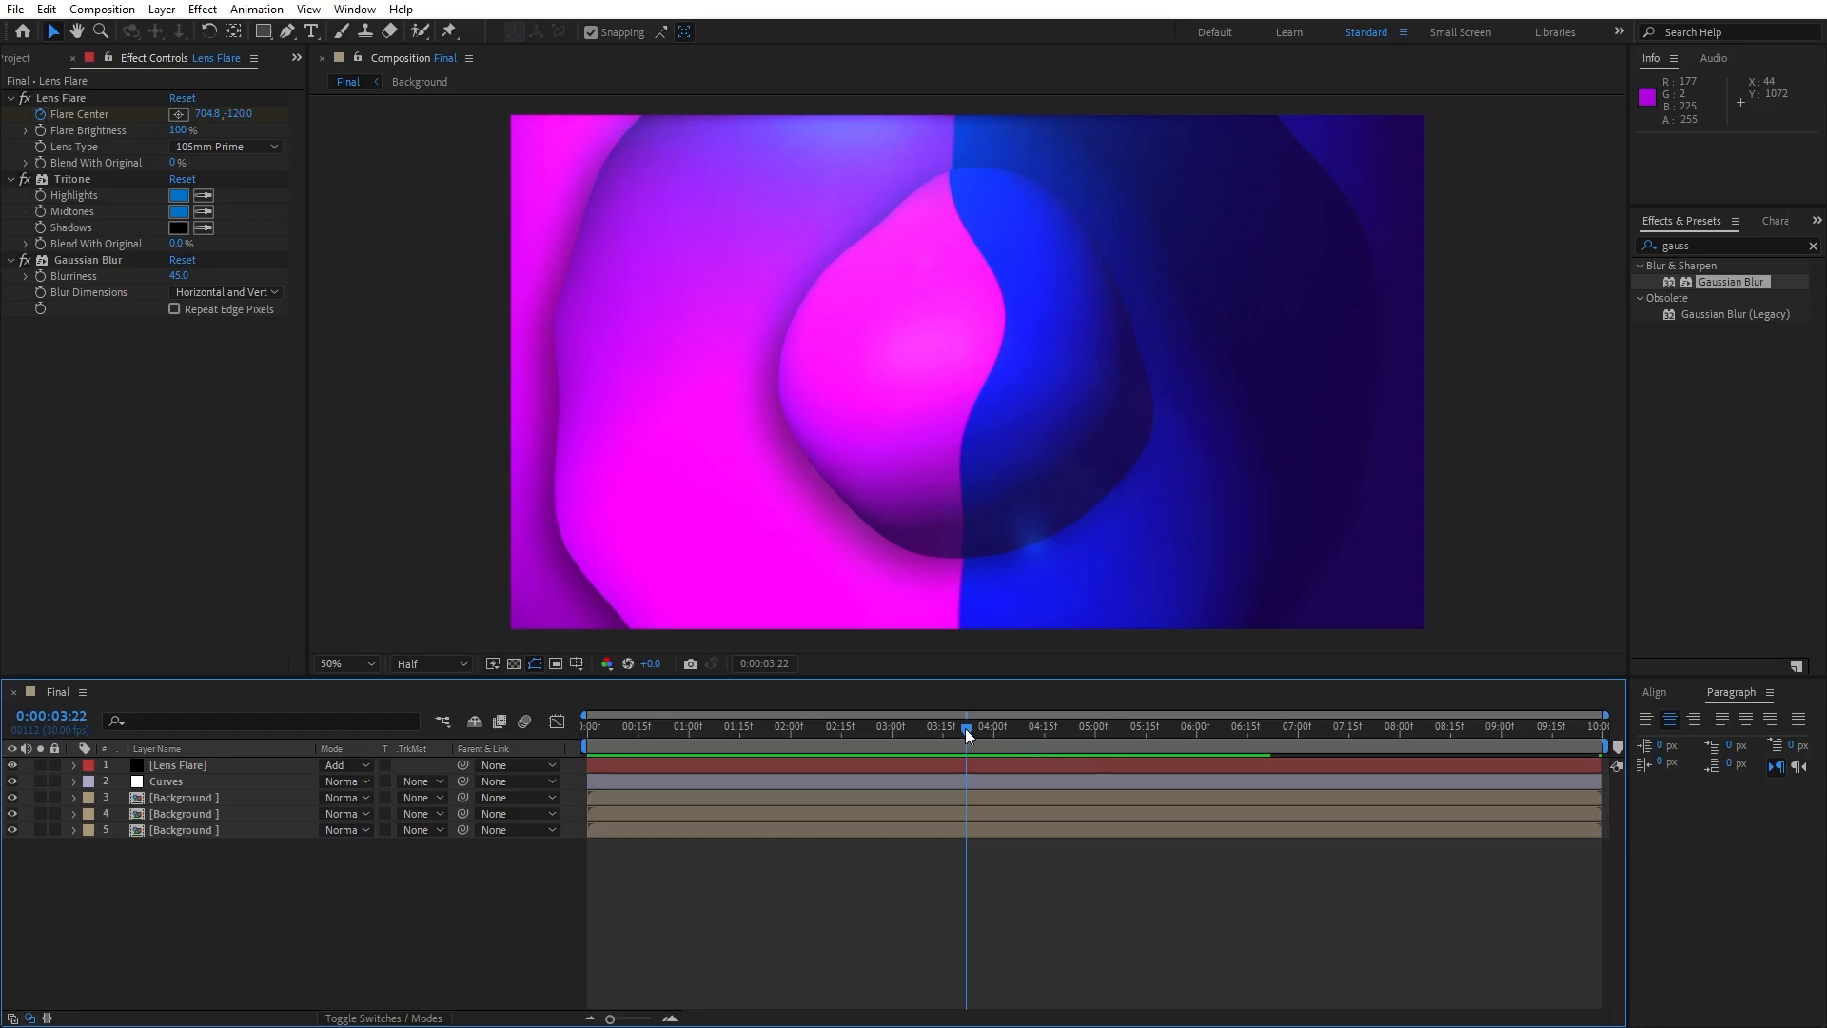
{"action": "left_click_drag", "start_coordinate": [965, 728], "coordinate": [699, 731]}
{"action": "key", "text": "space"}
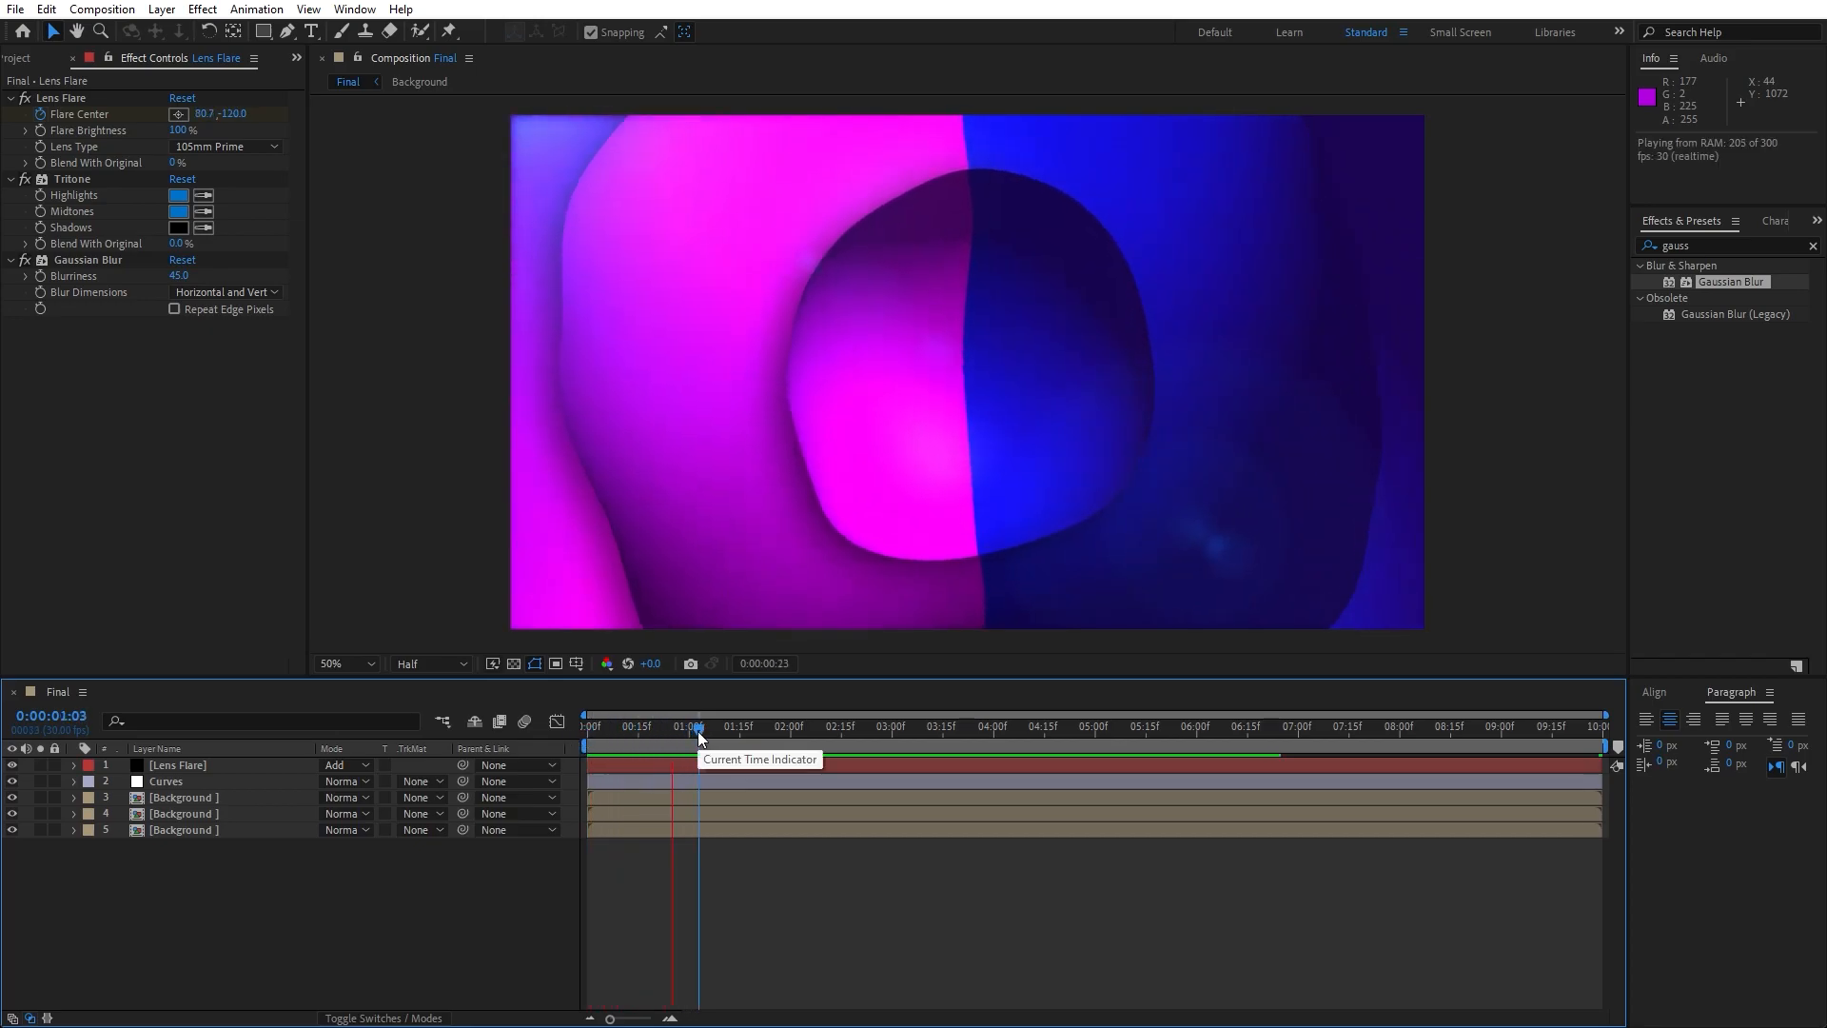